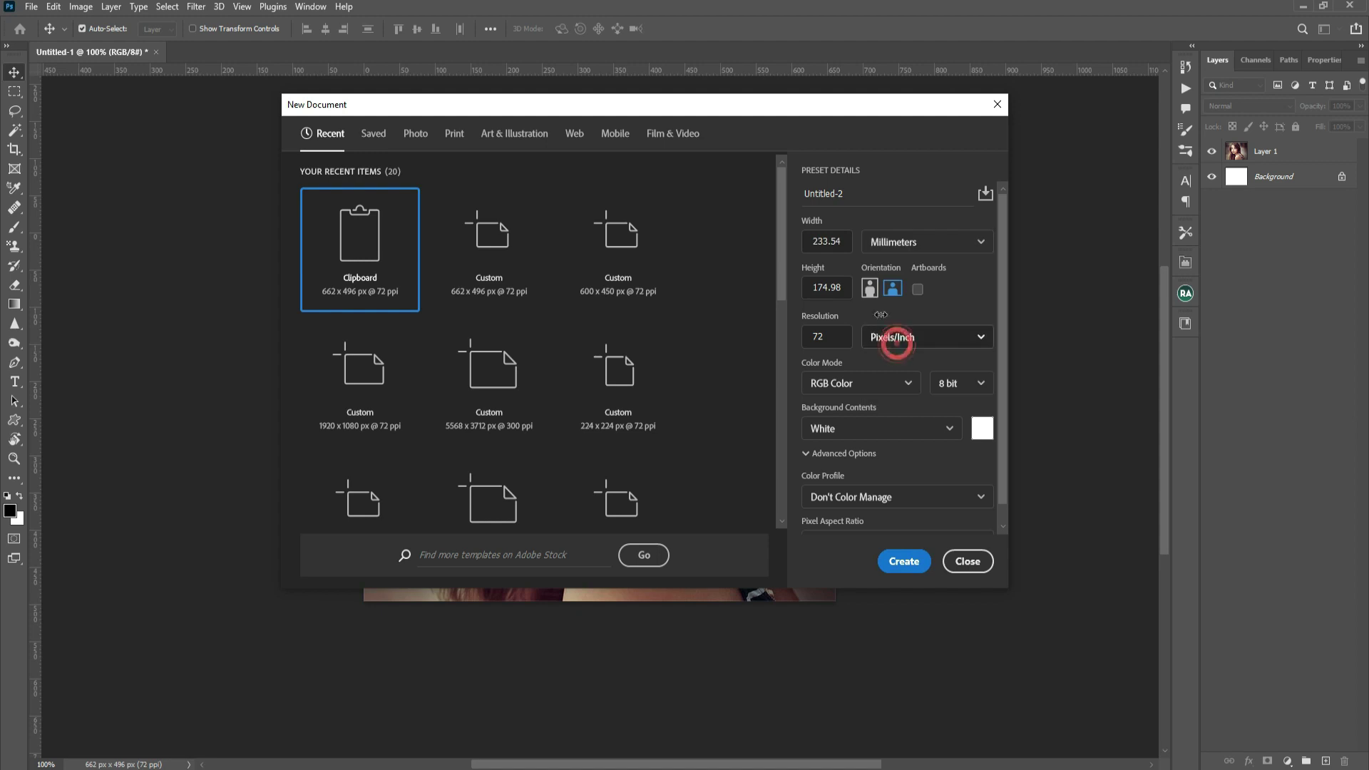
Set the new document's size to 90 mm wide by 55 mm high at 300 pixels per inch.
click(843, 242)
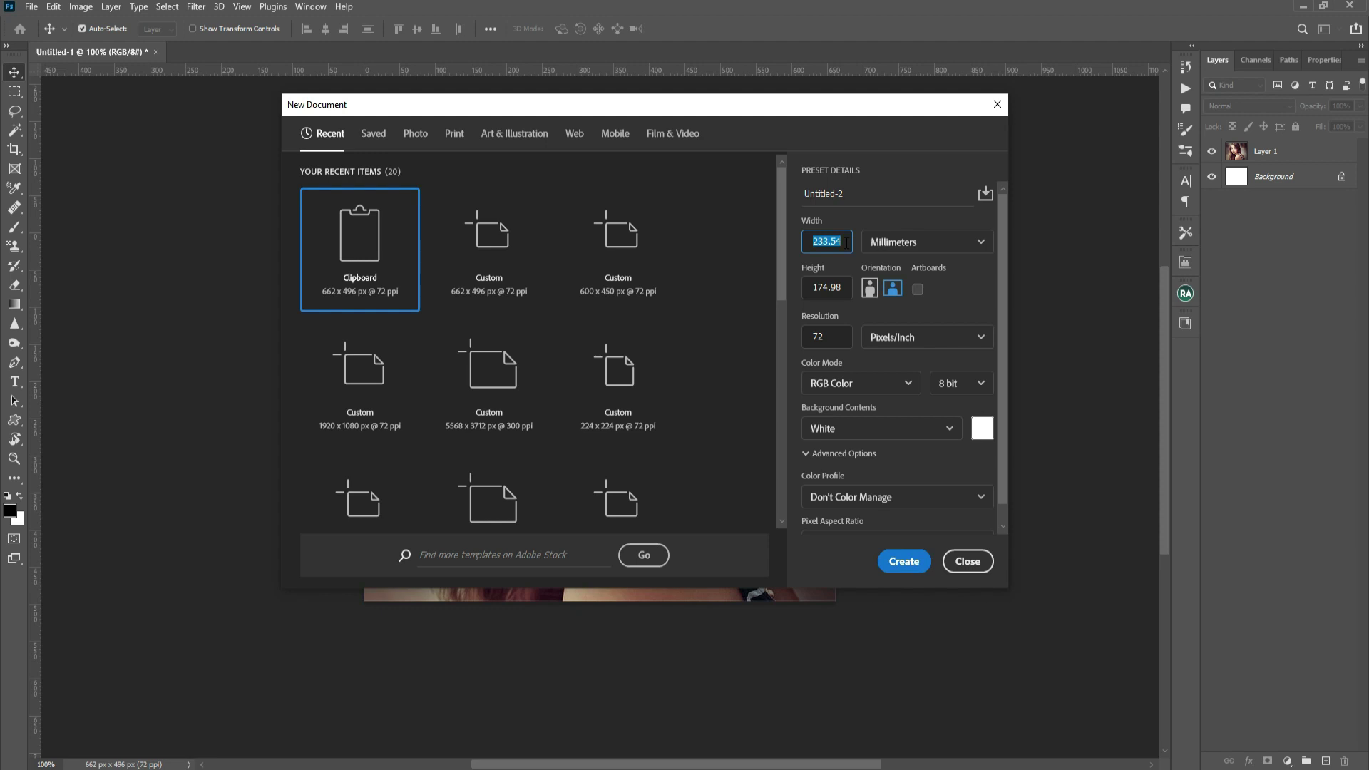
text(90)
key(Tab)
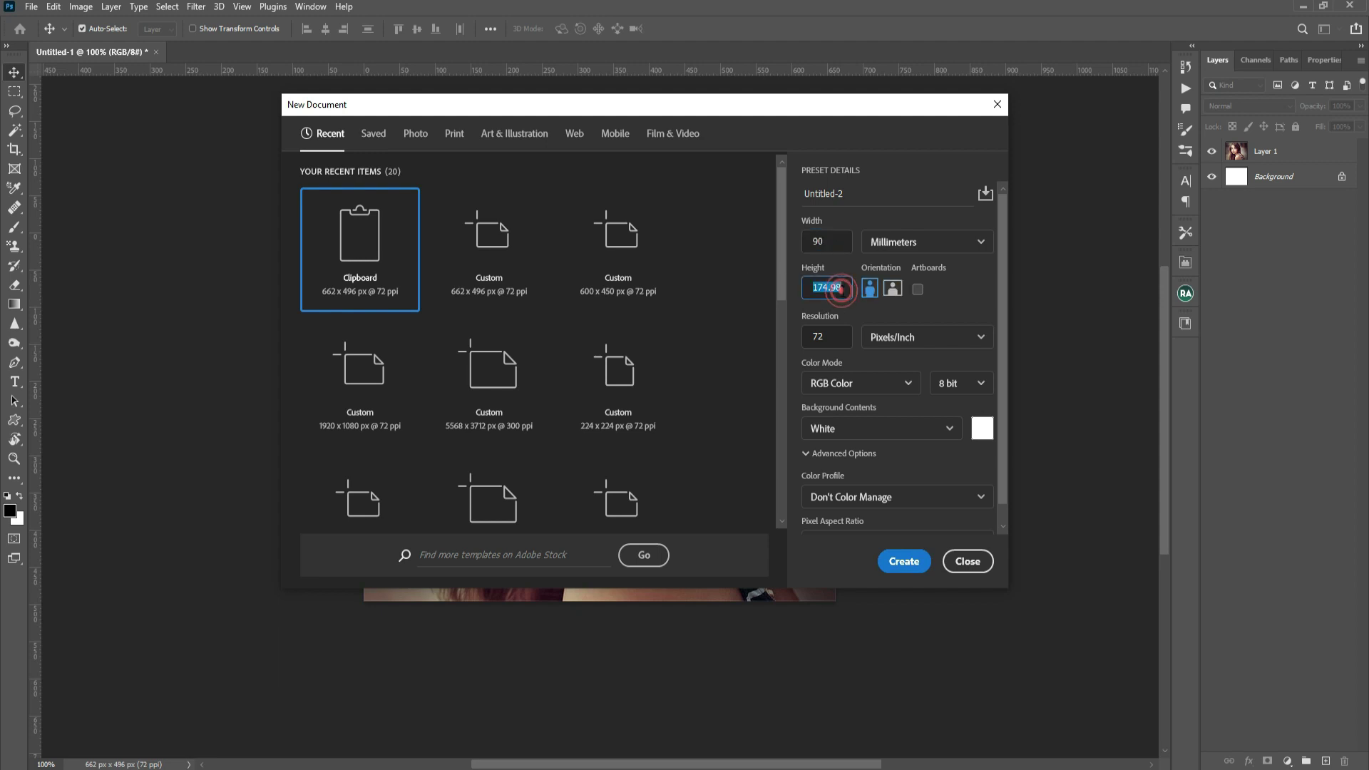
text(5)
text(5)
key(Tab)
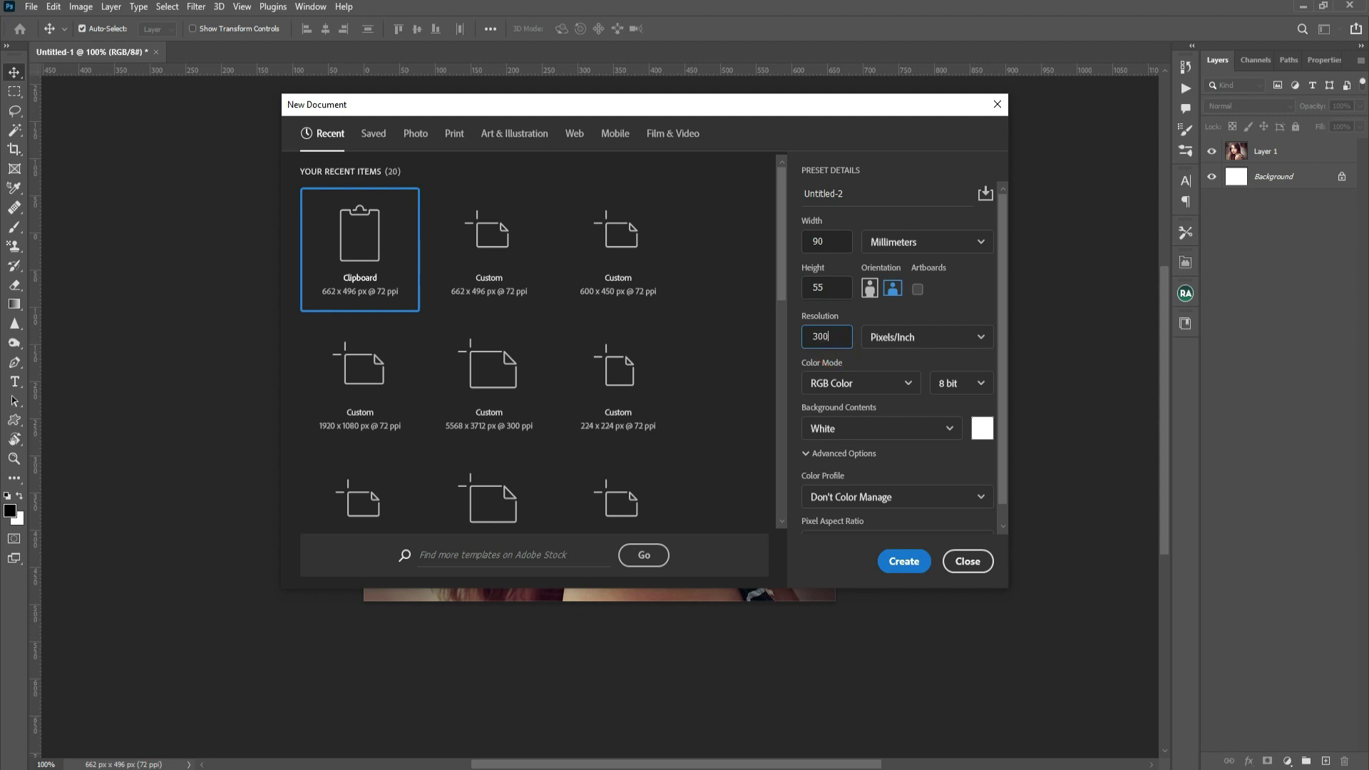
Choose CMYK Color mode, keep the white background, and create the new document.
click(910, 386)
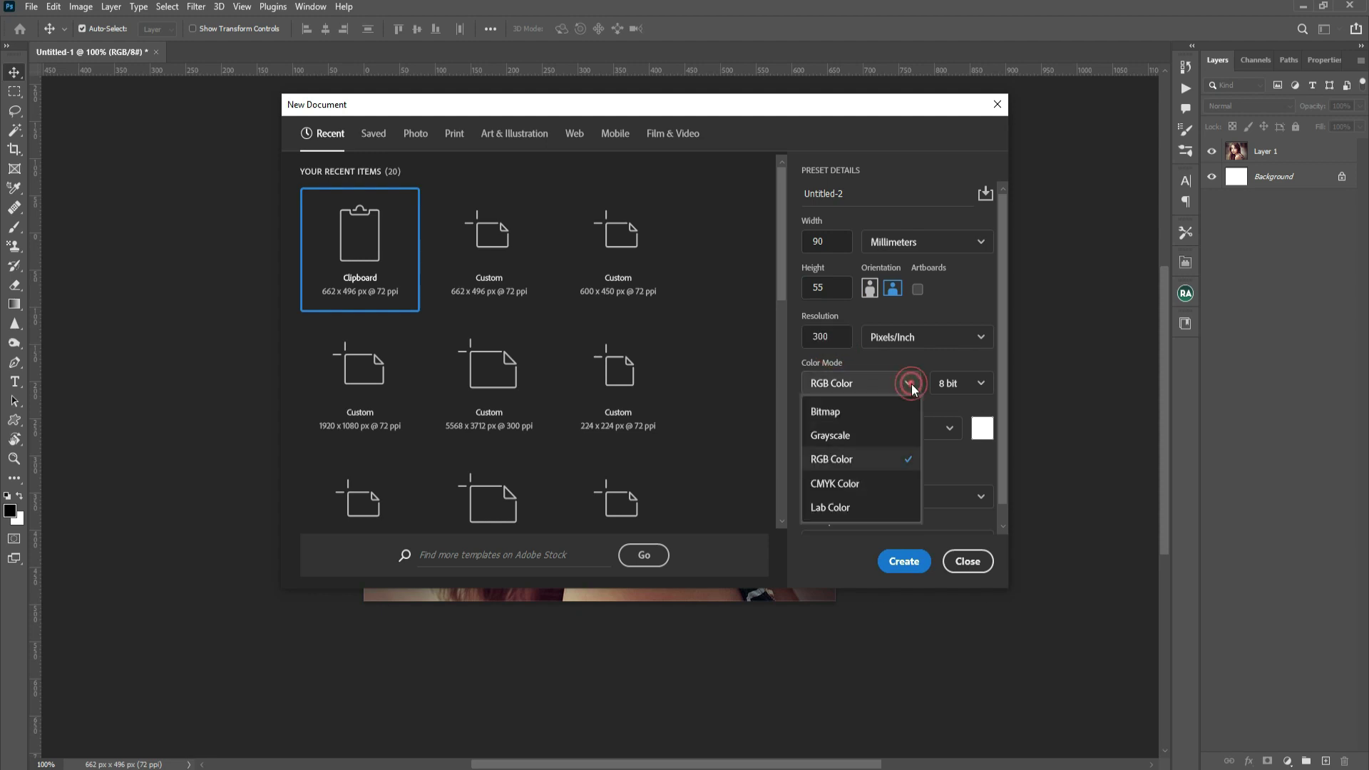
click(826, 489)
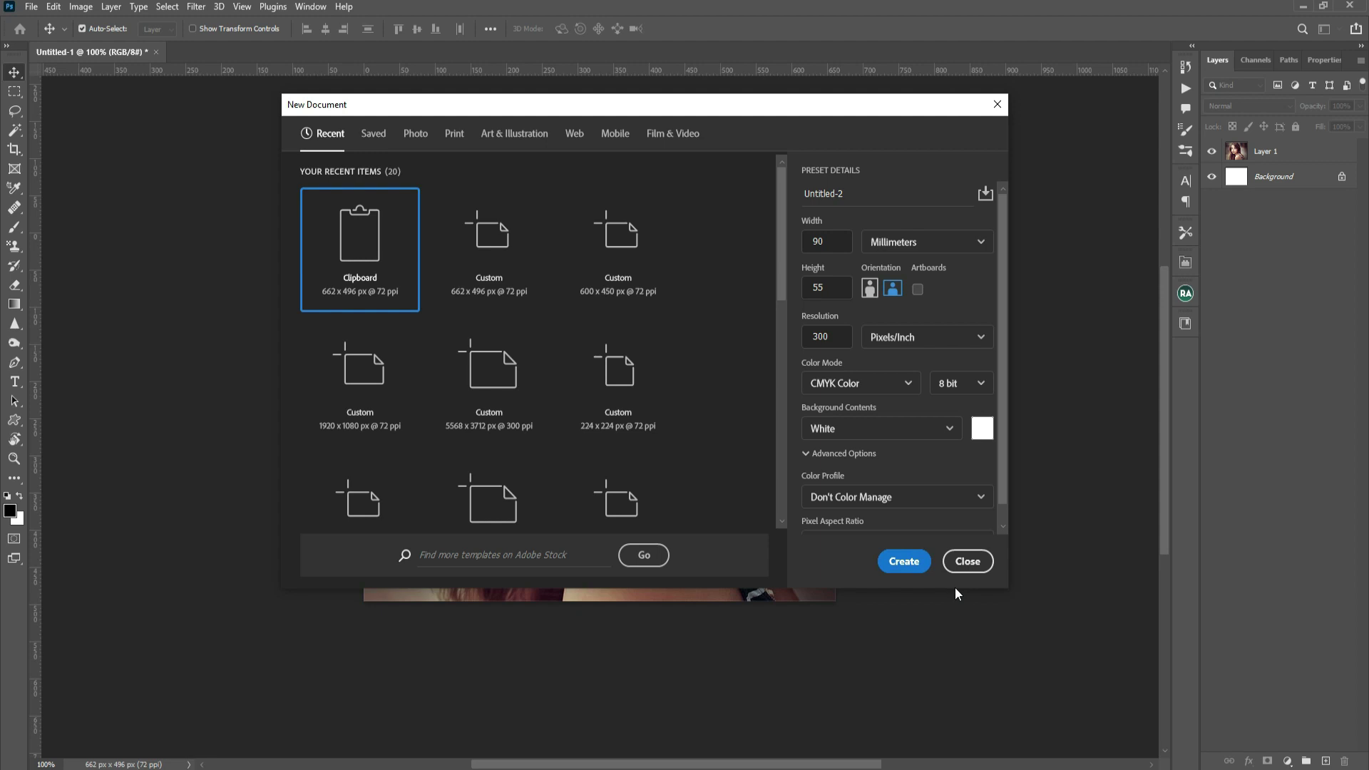
drag(768, 101, 760, 137)
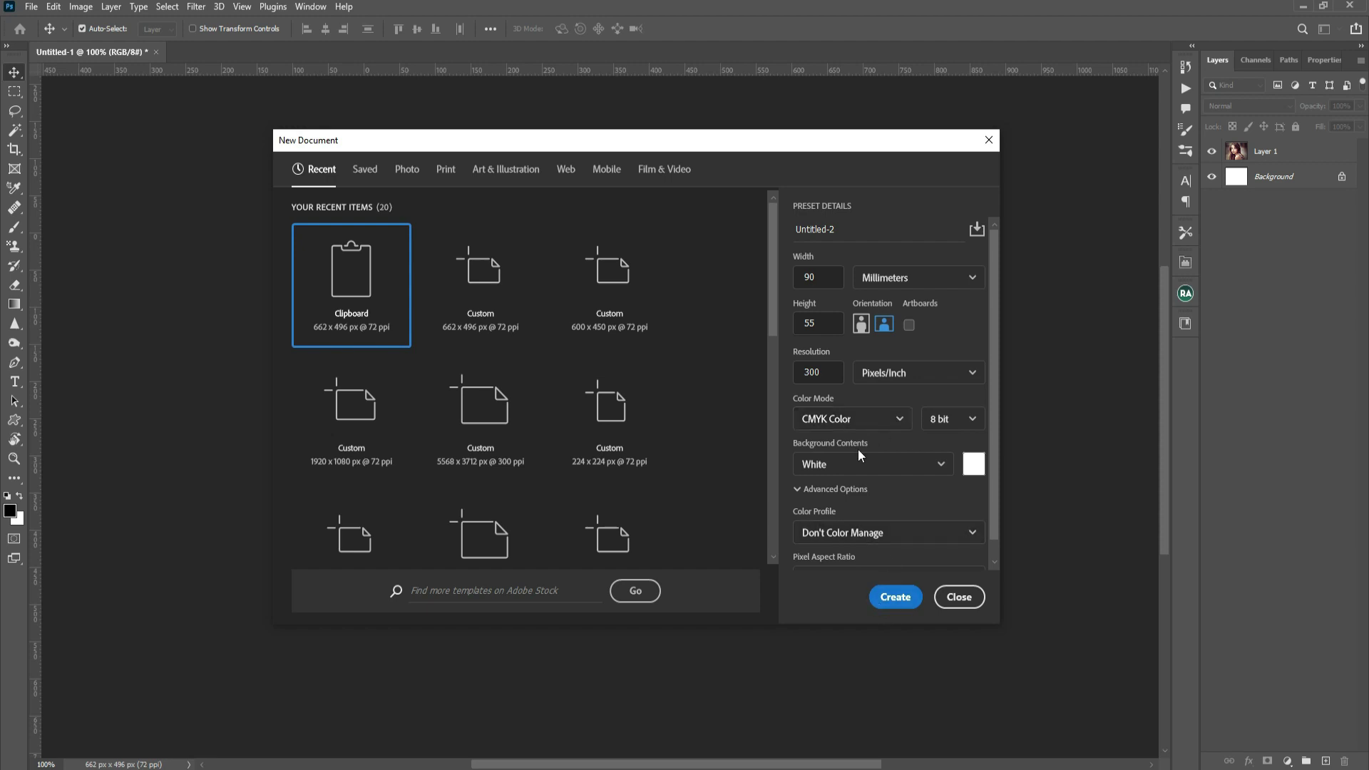
click(940, 470)
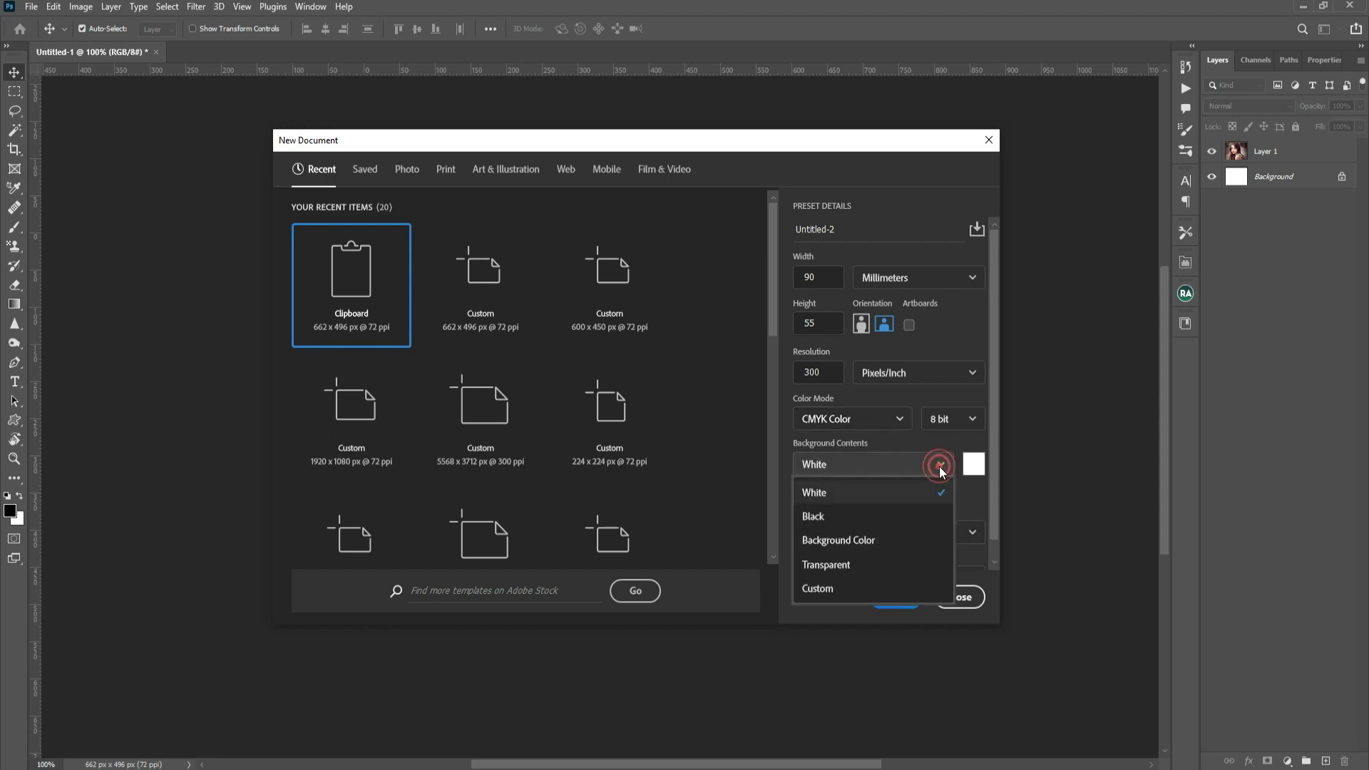
click(940, 470)
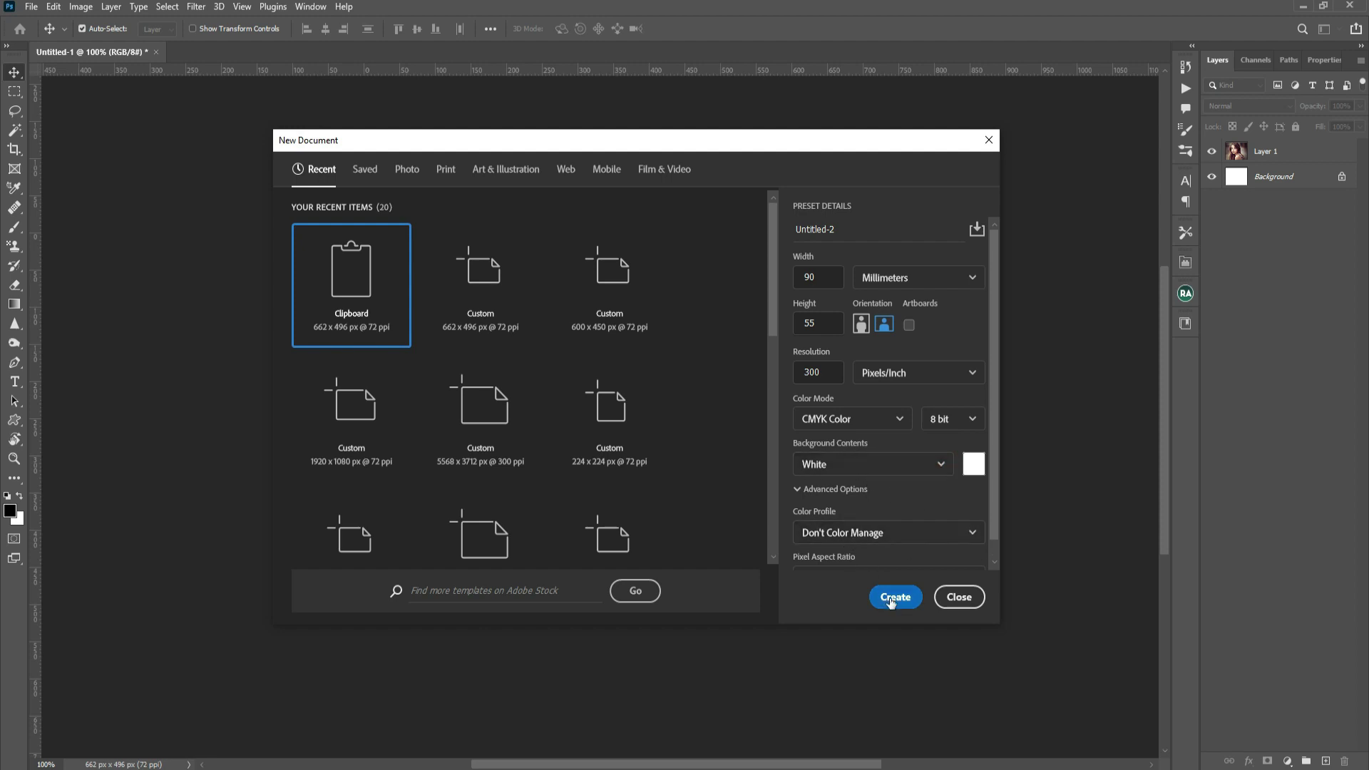
click(893, 597)
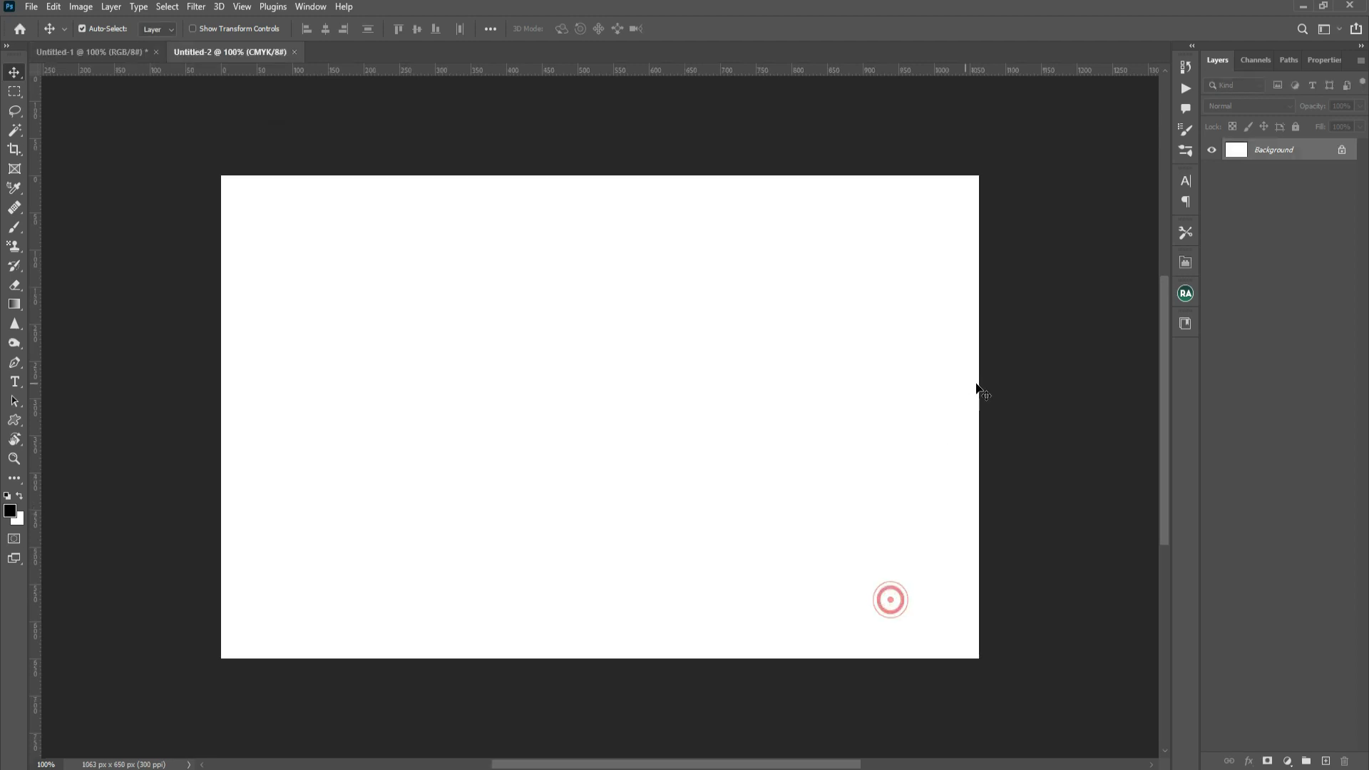
Convert the background into a regular layer and place a vertical guide about 48 px inside the canvas's left edge.
double_click(1305, 156)
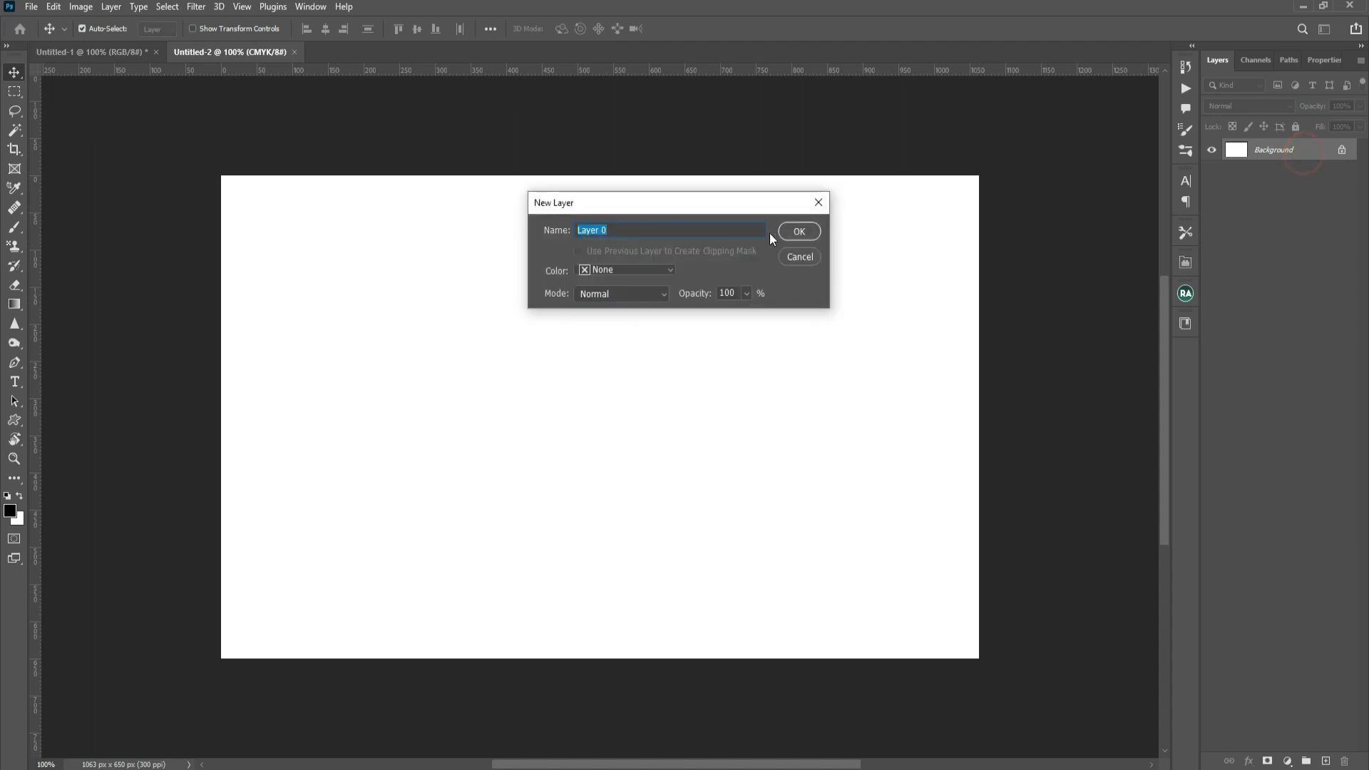
click(810, 229)
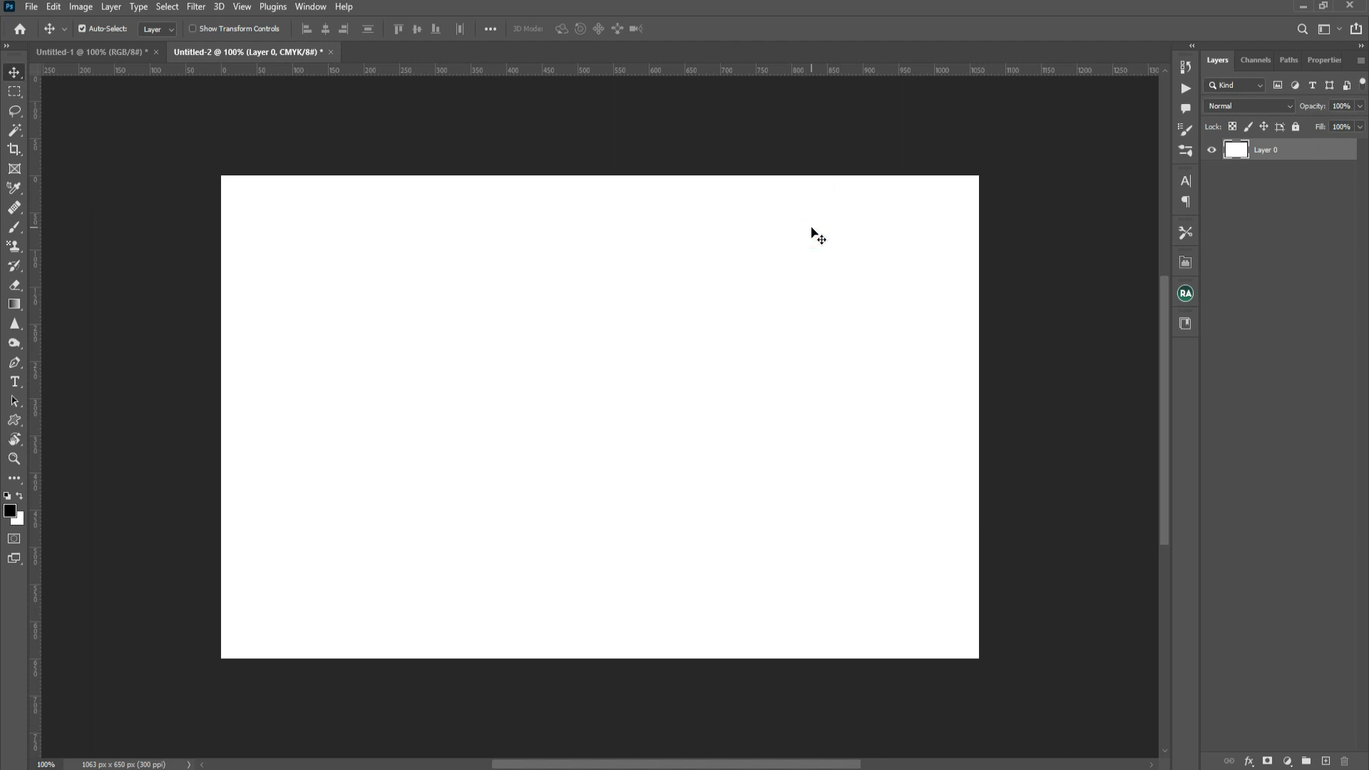
drag(38, 417, 254, 418)
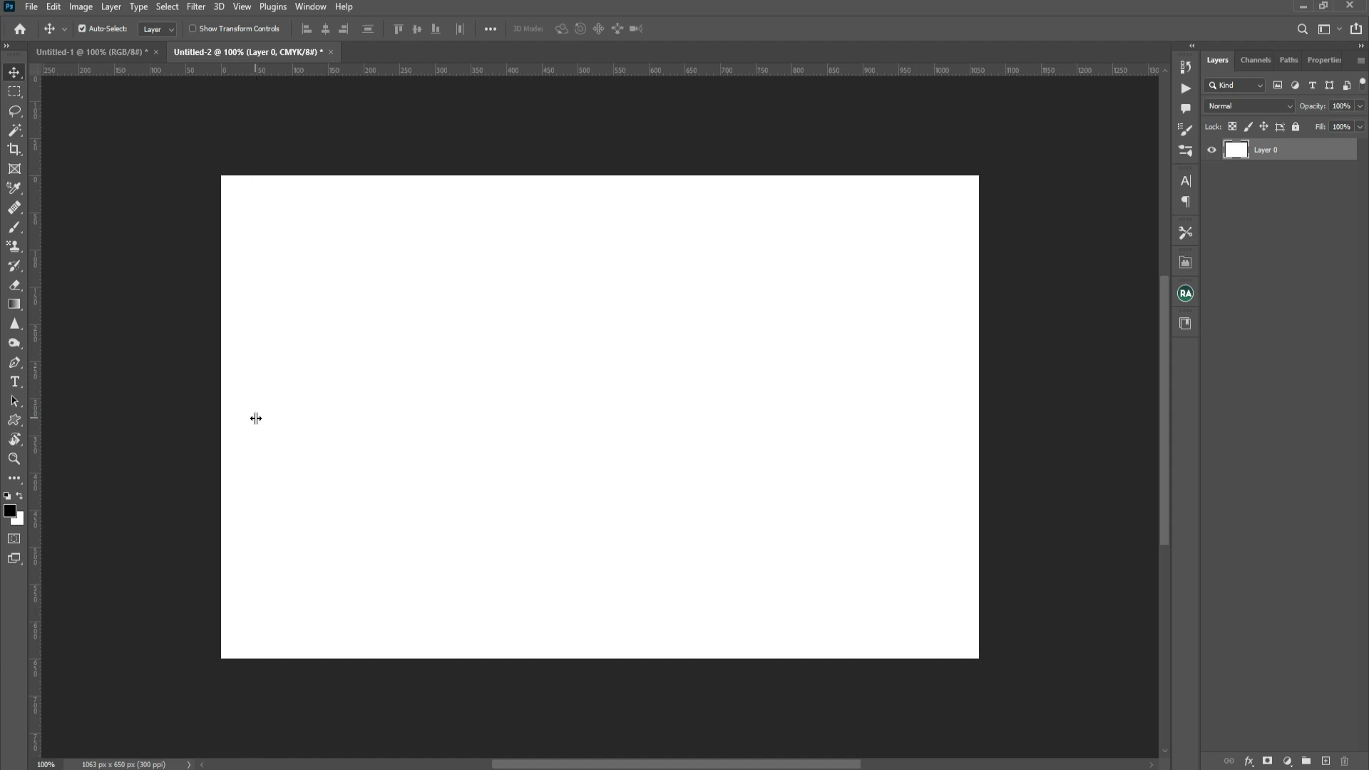
Make a black-filled spacer block on a new layer, spanning from the canvas's left edge to the vertical guide.
click(16, 93)
drag(213, 213, 254, 383)
key(ctrl+shift+n)
key(Return)
key(alt+BackSpace)
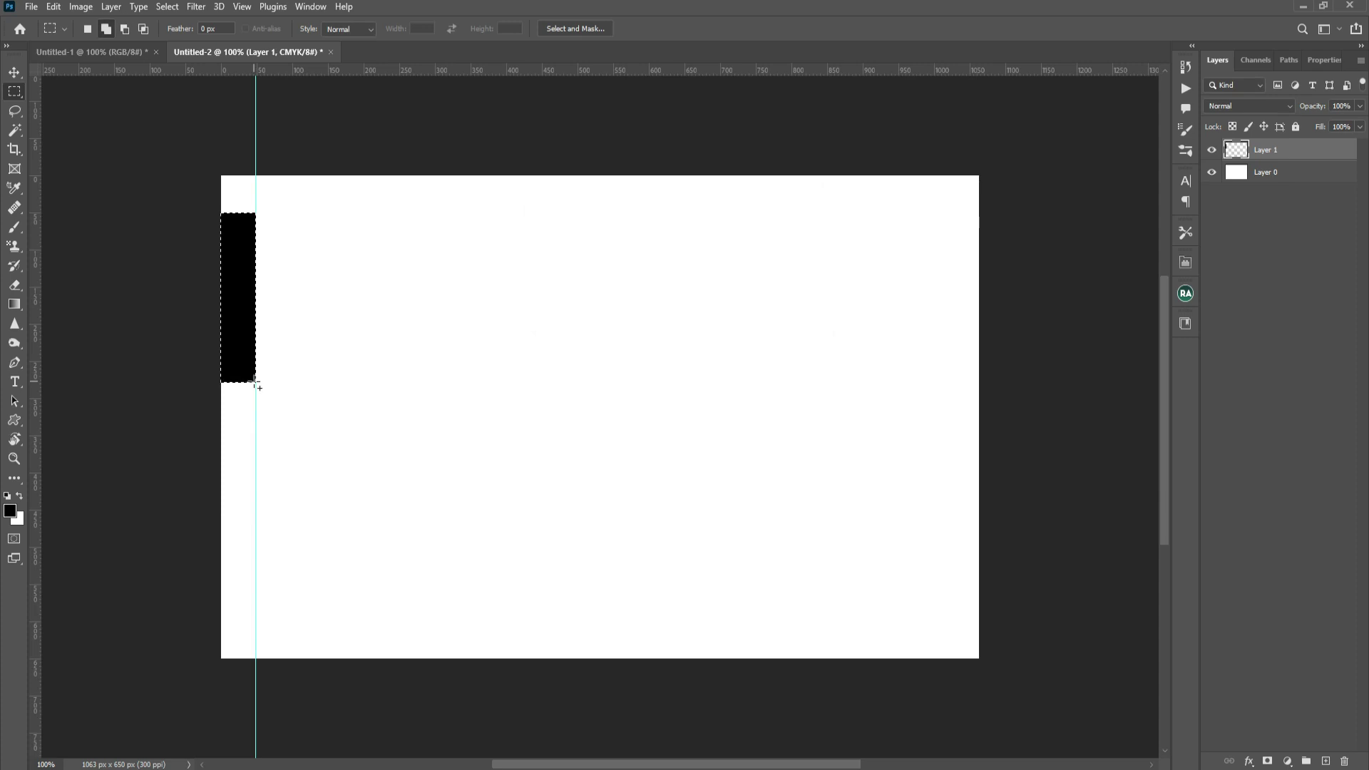
Move the black spacer block flush with the canvas's right edge and place a vertical guide at its inner side.
key(v)
drag(241, 303, 951, 328)
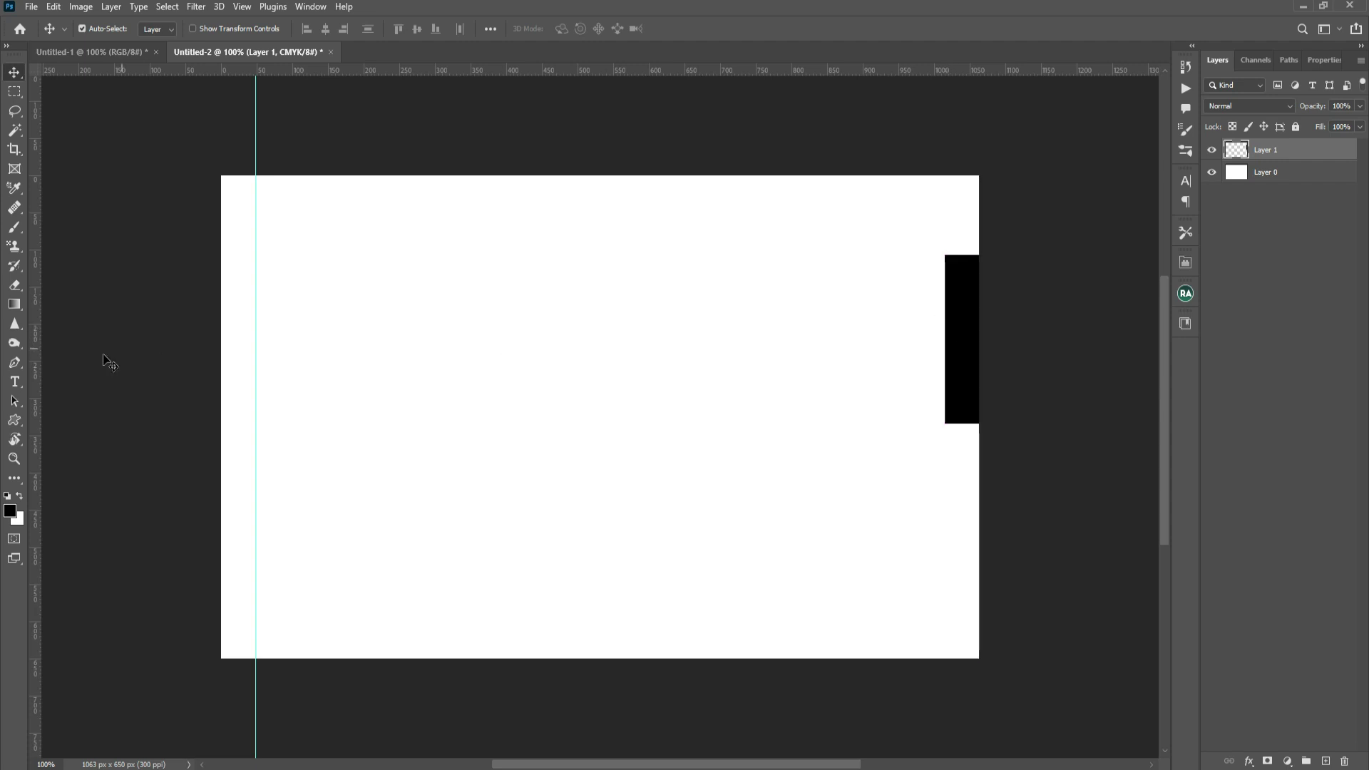
drag(31, 390, 934, 400)
Rotate the spacer block to horizontal and use it against the canvas's top edge to place an equal-margin horizontal guide.
key(ctrl+t)
drag(1015, 226, 862, 288)
key(Return)
drag(917, 339, 618, 184)
drag(619, 73, 495, 648)
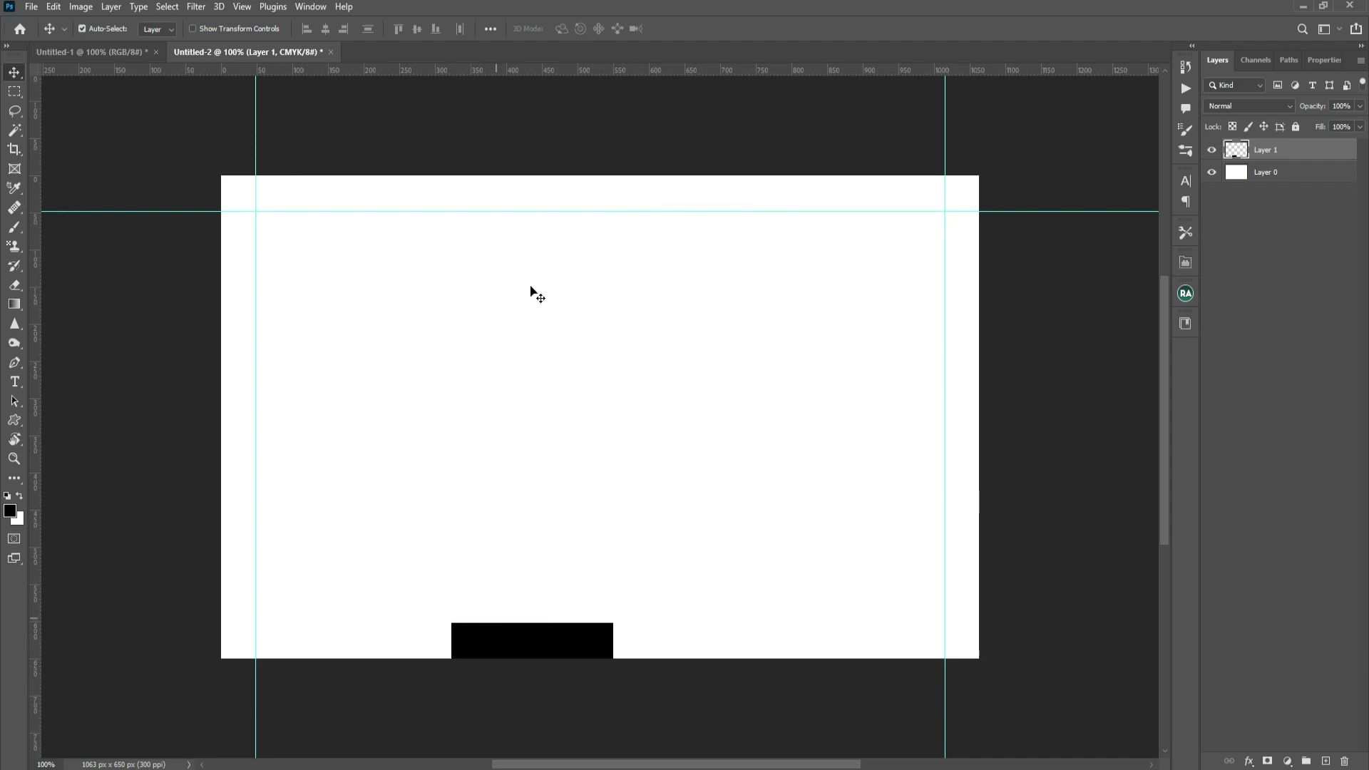
Place a horizontal guide along the upper side of the spacer block at the canvas's bottom edge, and delete the block.
drag(541, 71, 631, 625)
click(565, 635)
key(Delete)
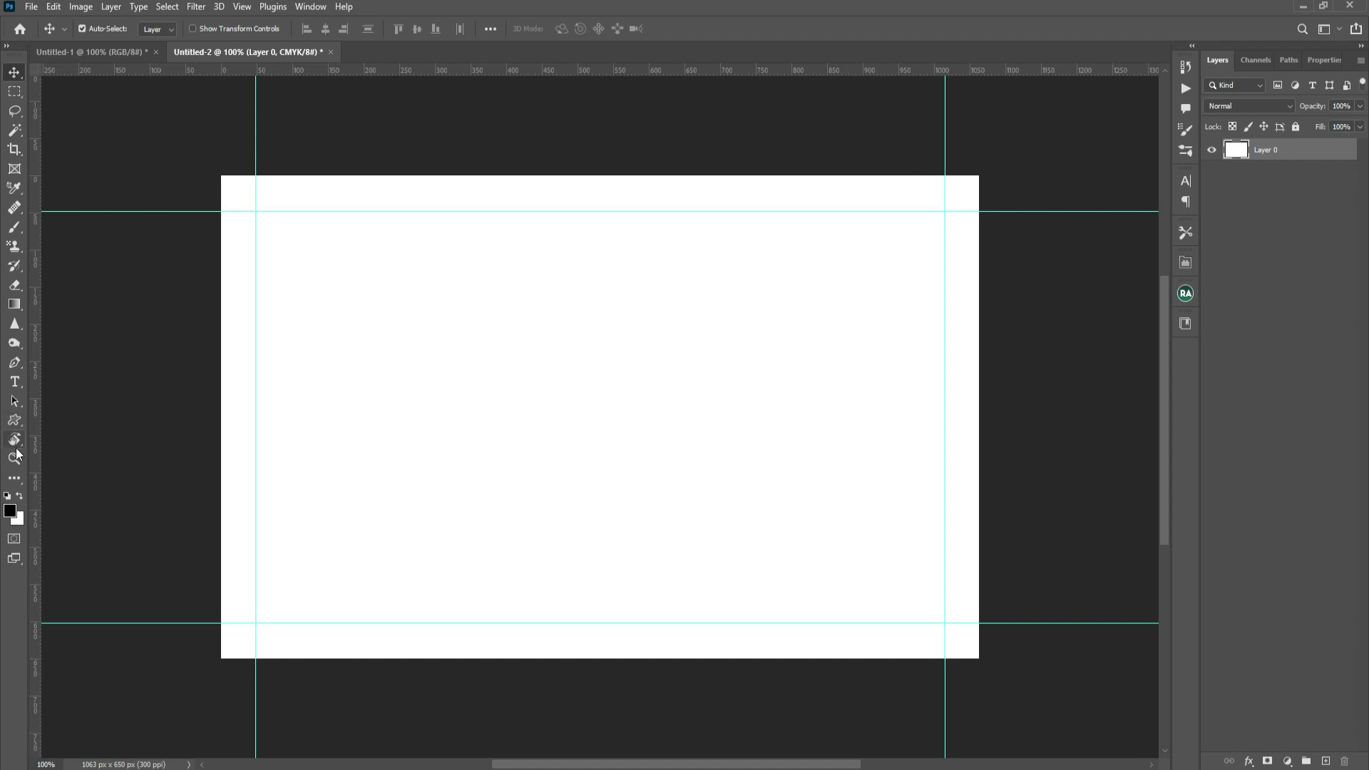
Draw a rectangle shape about 1032 × 329 px across the upper middle of the canvas.
right_click(19, 421)
click(77, 419)
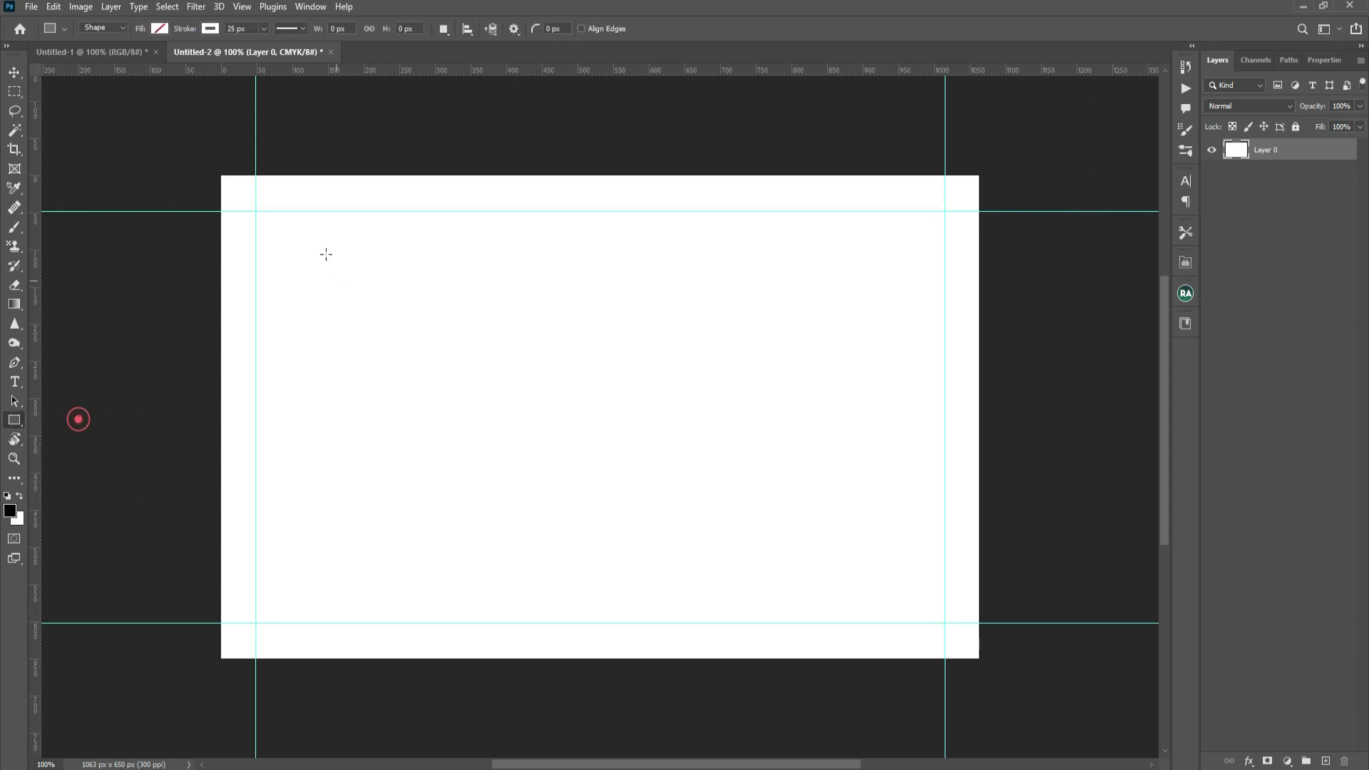
drag(227, 255, 965, 500)
Fill the wide rectangle with a custom medium blue.
click(161, 29)
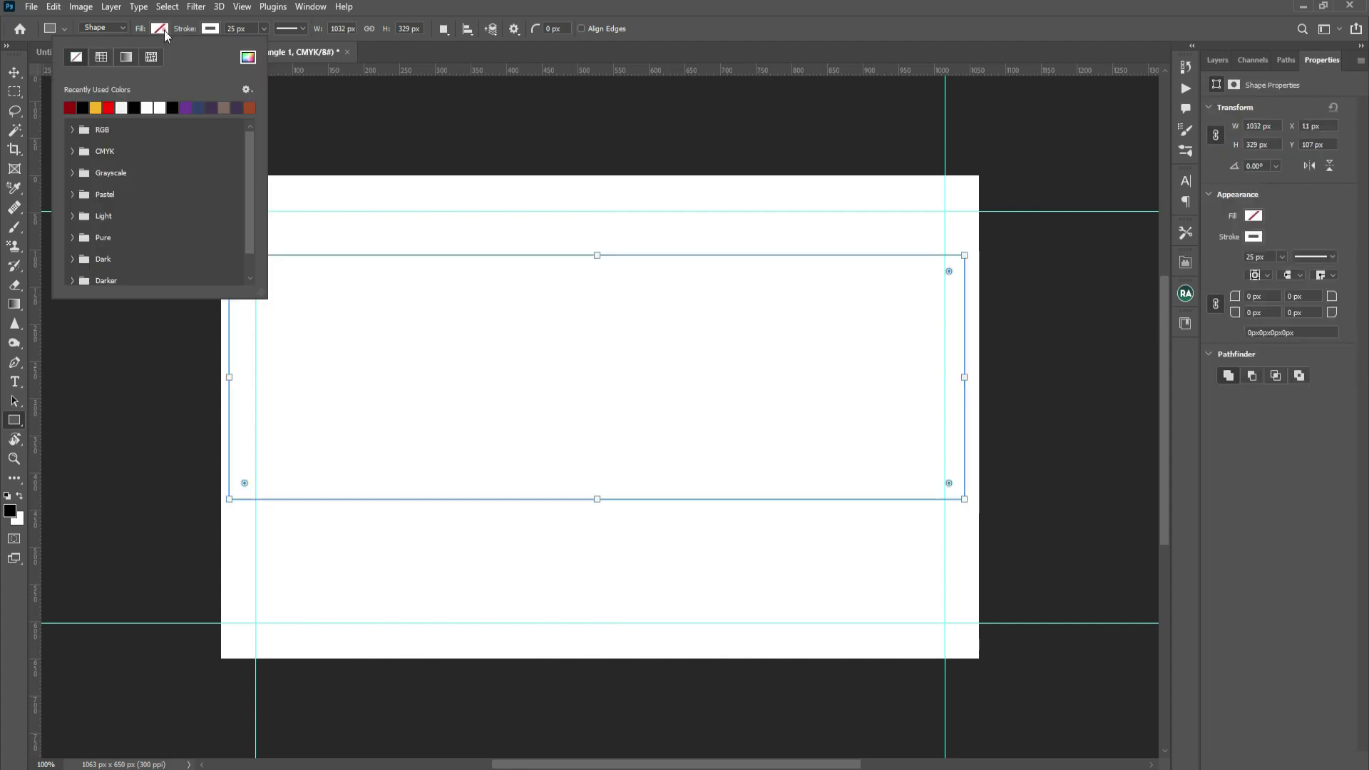
click(247, 57)
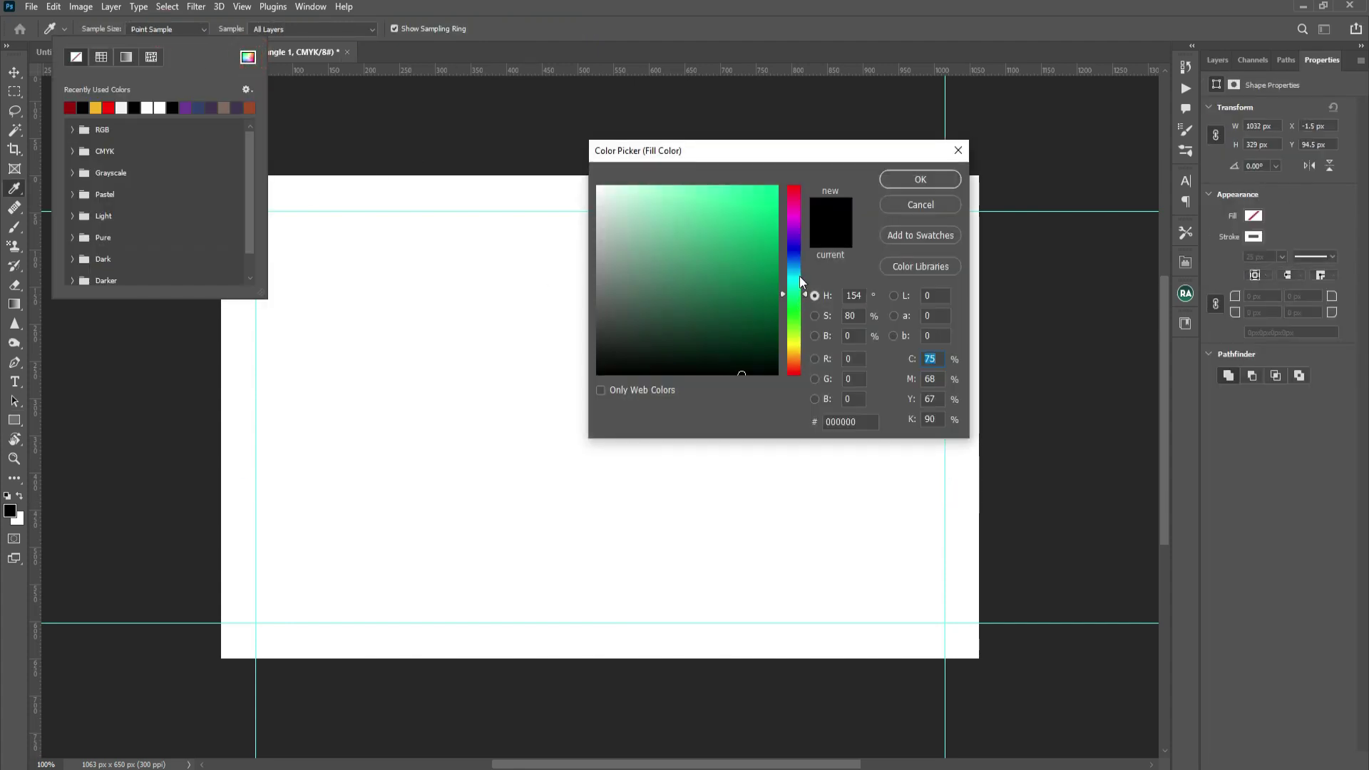
click(796, 269)
mouse_move(758, 242)
mouse_down()
mouse_move(769, 225)
mouse_move(745, 239)
mouse_move(769, 220)
mouse_up()
click(907, 179)
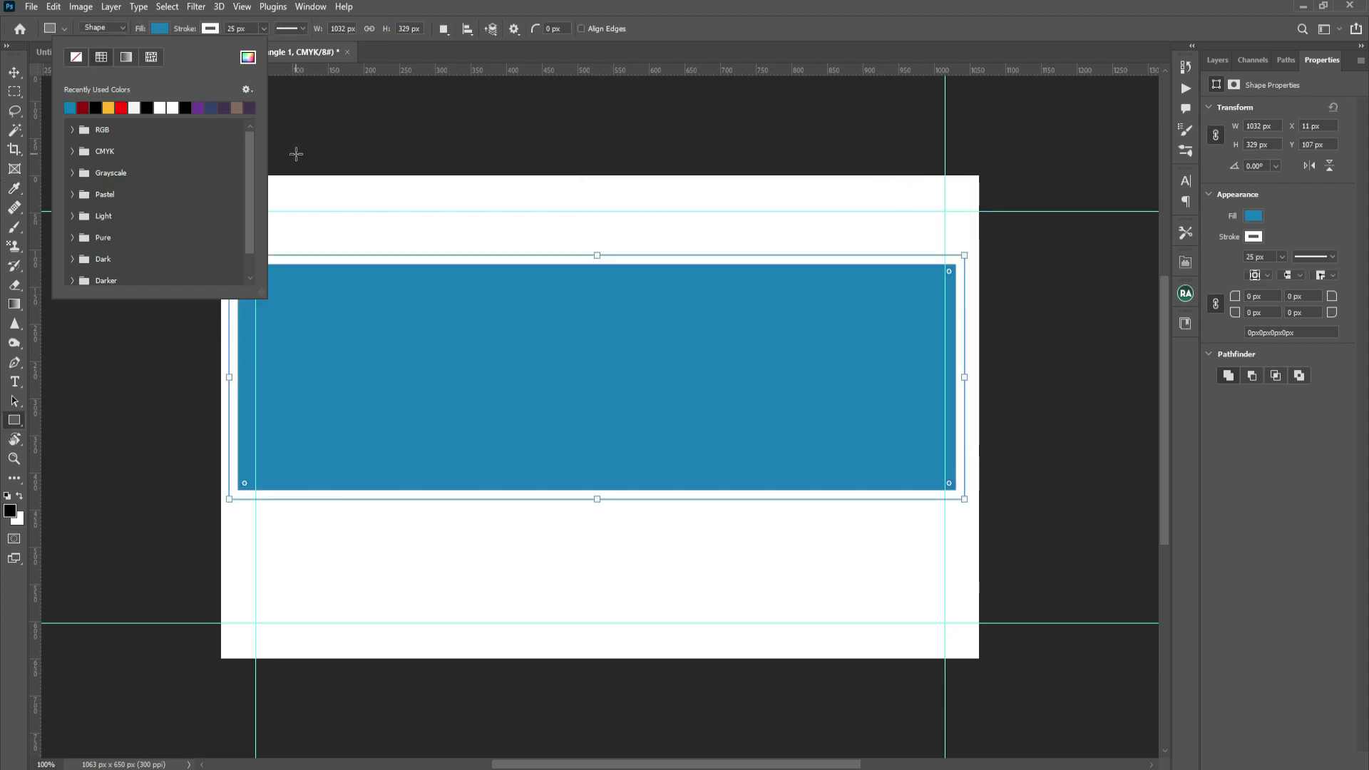
Remove the stroke from the blue rectangle.
click(211, 29)
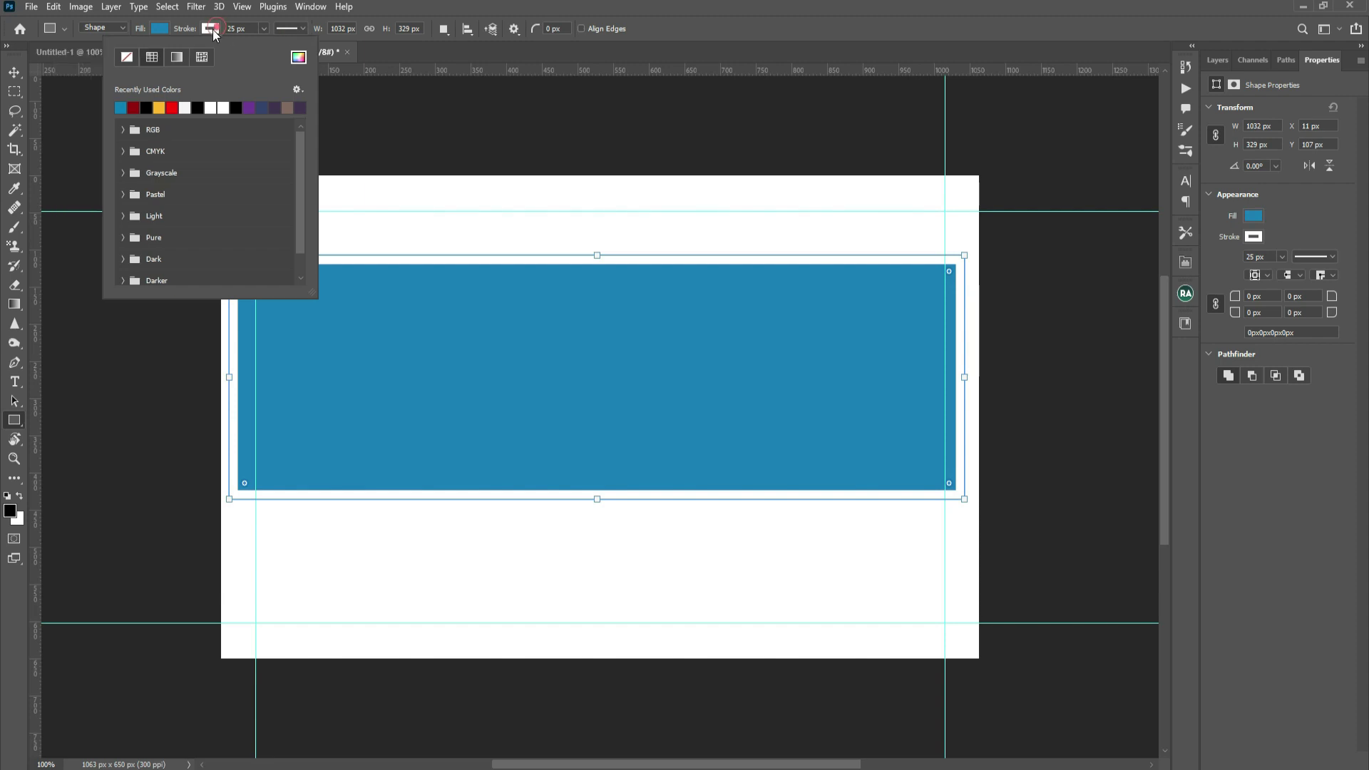
click(126, 57)
click(14, 72)
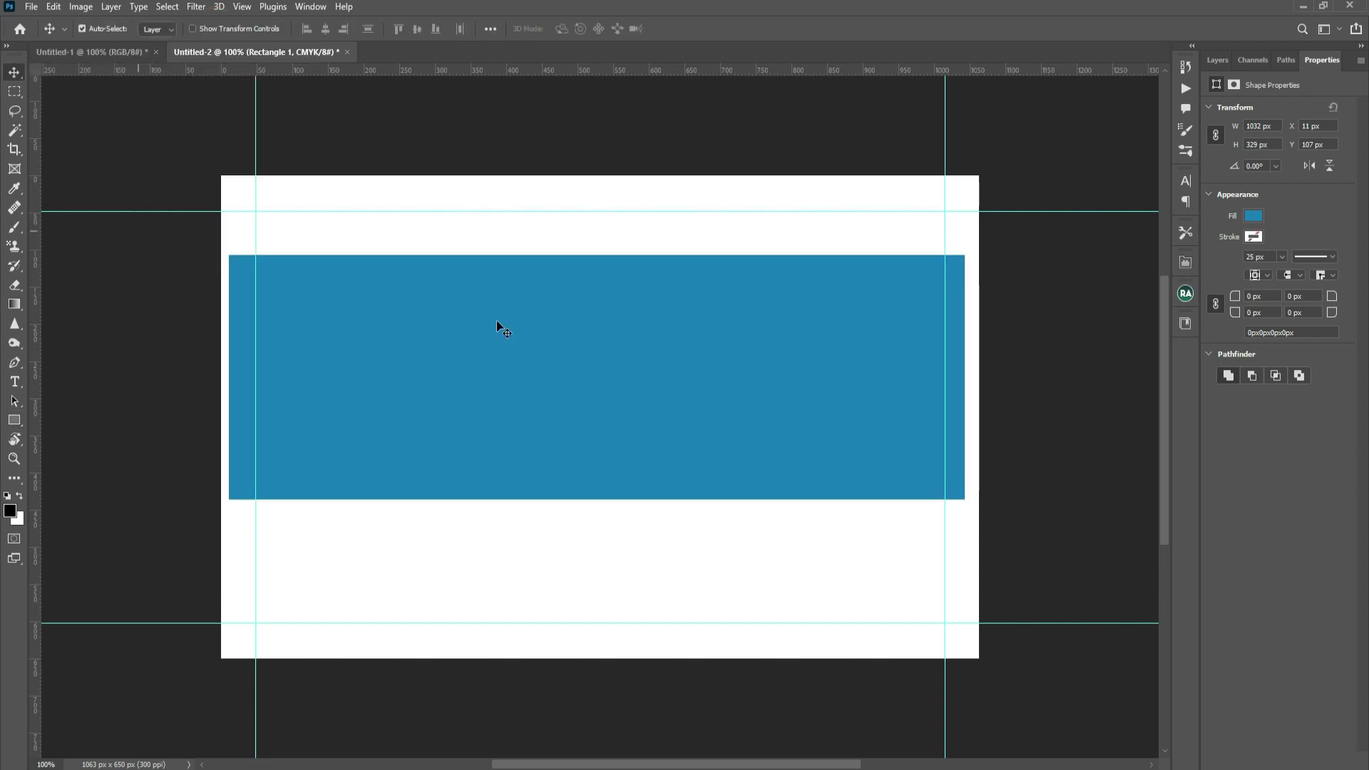
Transform the blue rectangle to 1063 × 325 px so it covers the canvas's upper half from edge to edge.
key(ctrl+t)
drag(337, 349, 383, 271)
mouse_move(593, 422)
mouse_down()
mouse_move(594, 464)
mouse_move(592, 405)
mouse_move(591, 417)
mouse_up()
drag(955, 298, 979, 297)
double_click(836, 348)
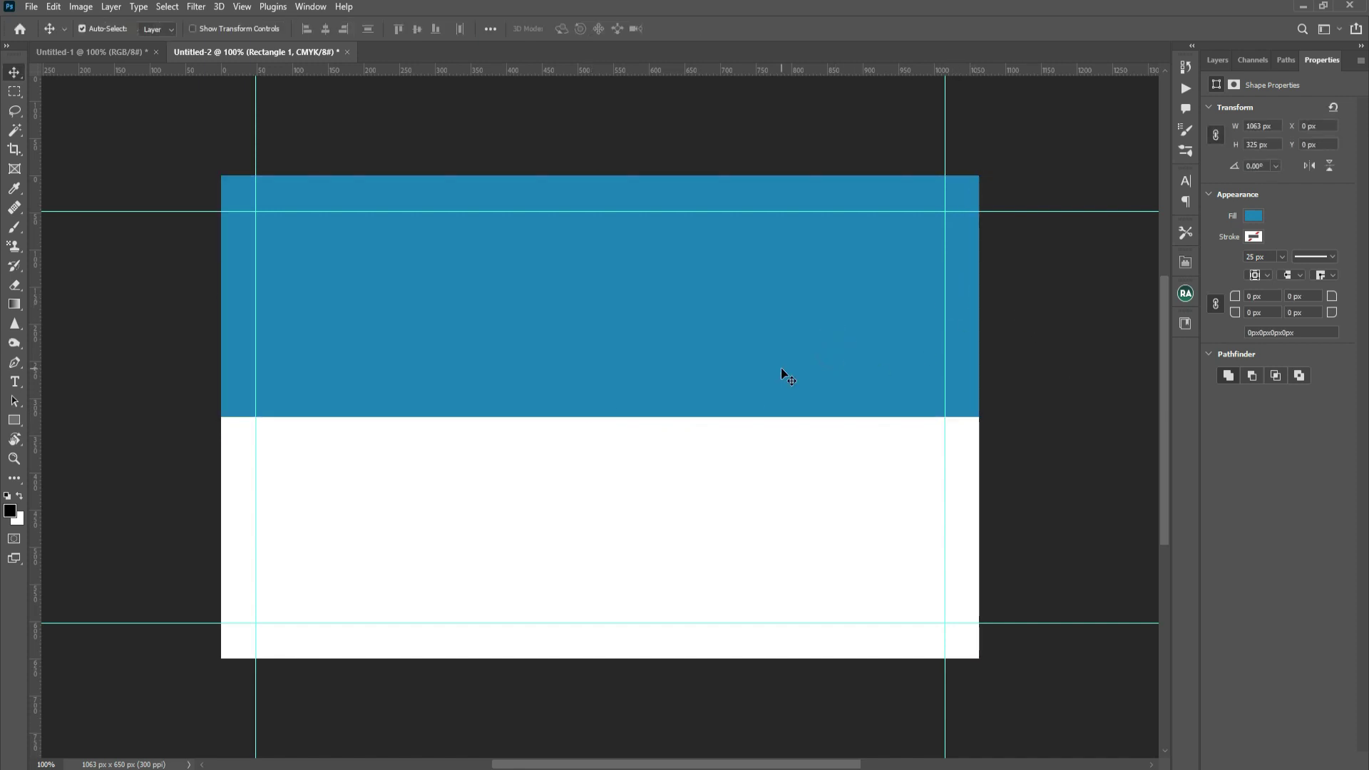
click(1216, 61)
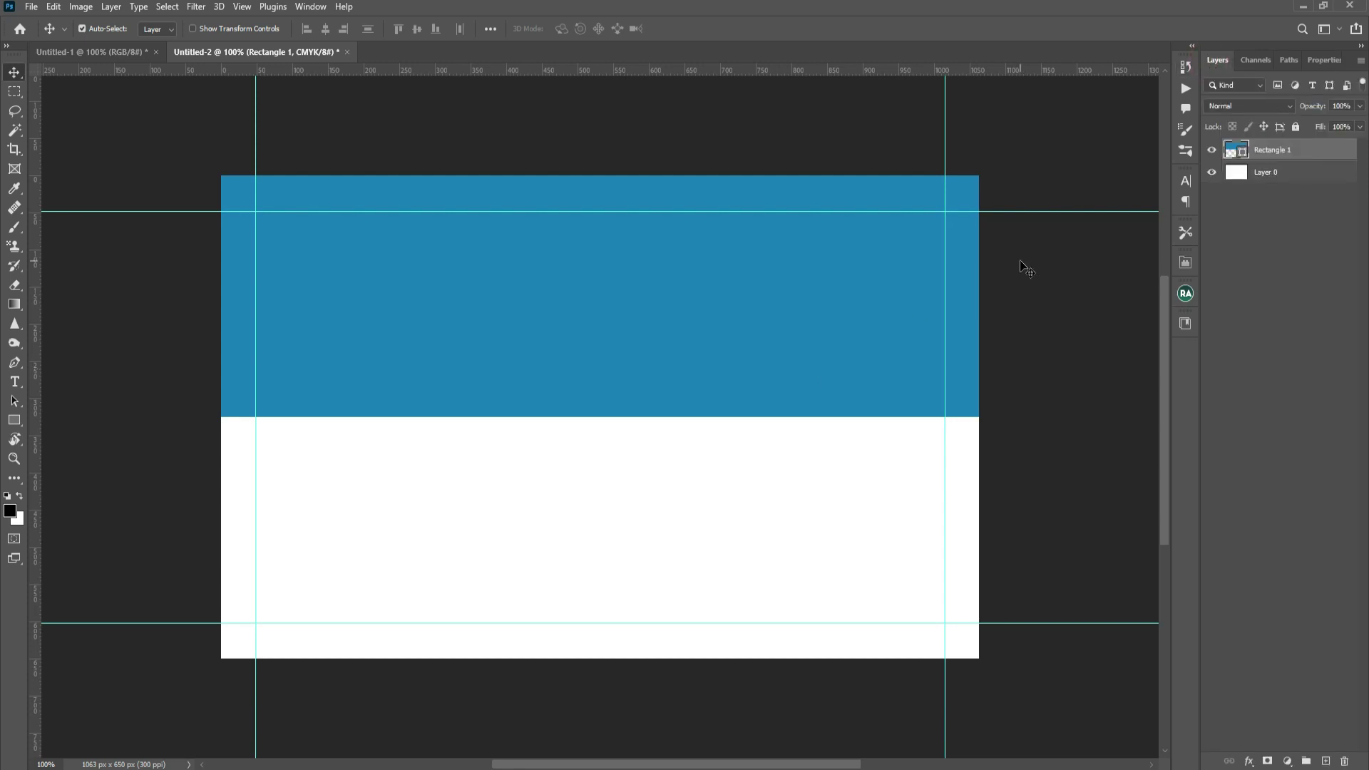
Draw a second rectangle about 307 × 54 px inside the left part of the blue area.
click(14, 420)
drag(325, 260, 544, 299)
click(1218, 59)
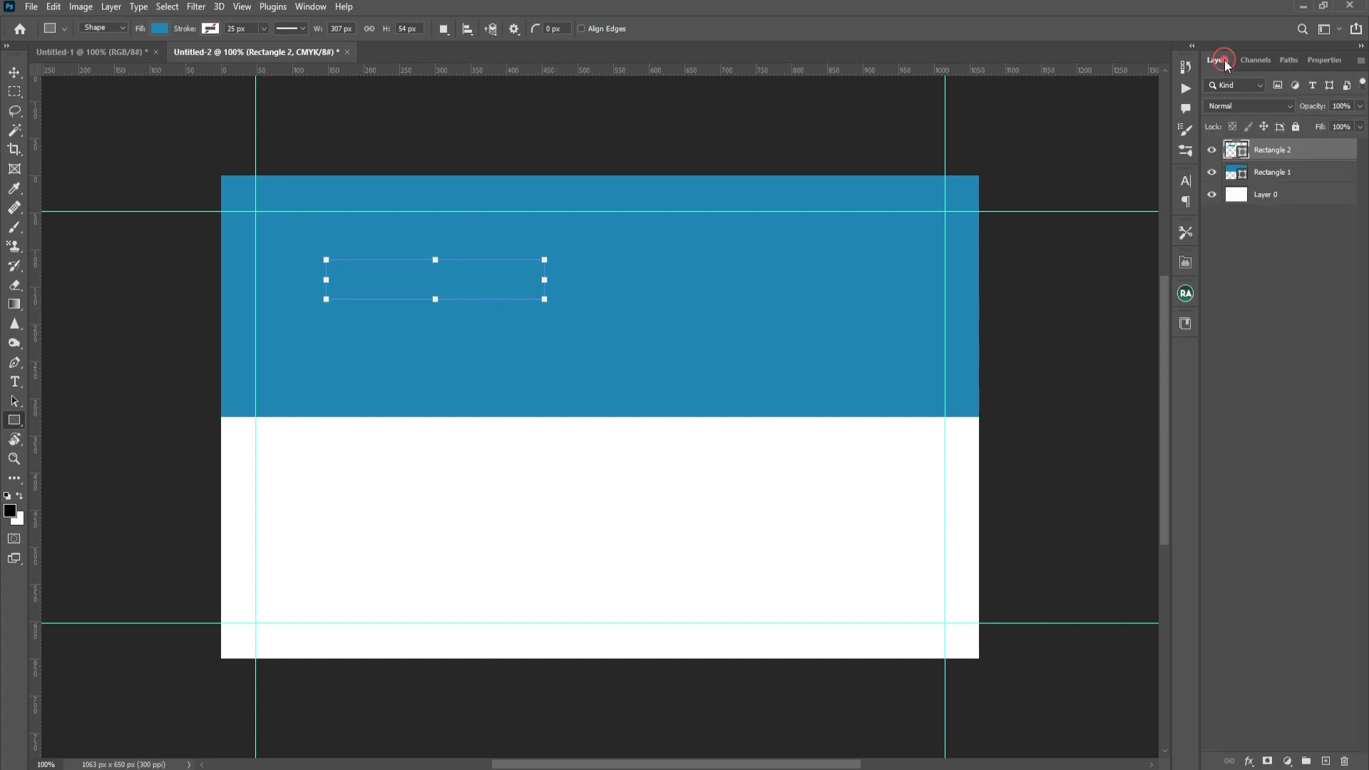
Fill the small rectangle with a very dark blue-teal colour.
click(161, 28)
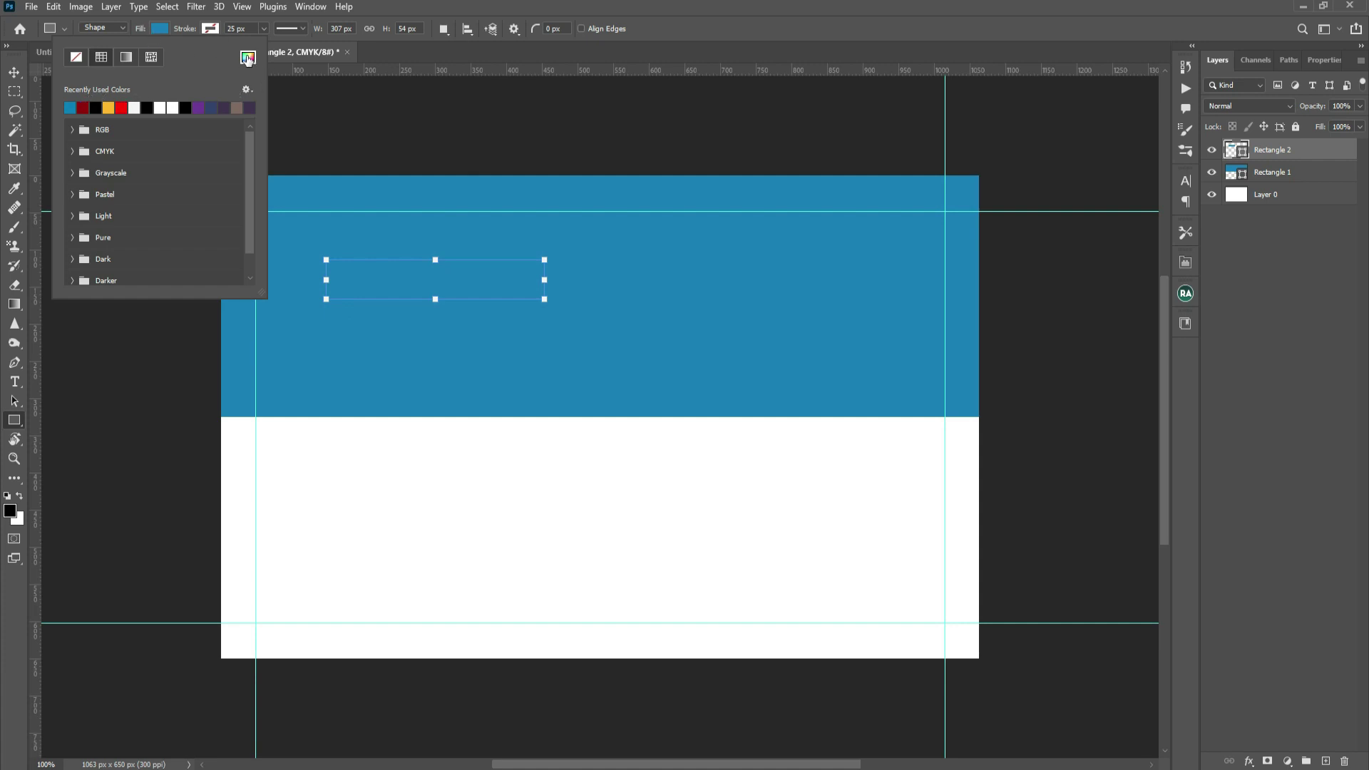
click(247, 57)
click(754, 271)
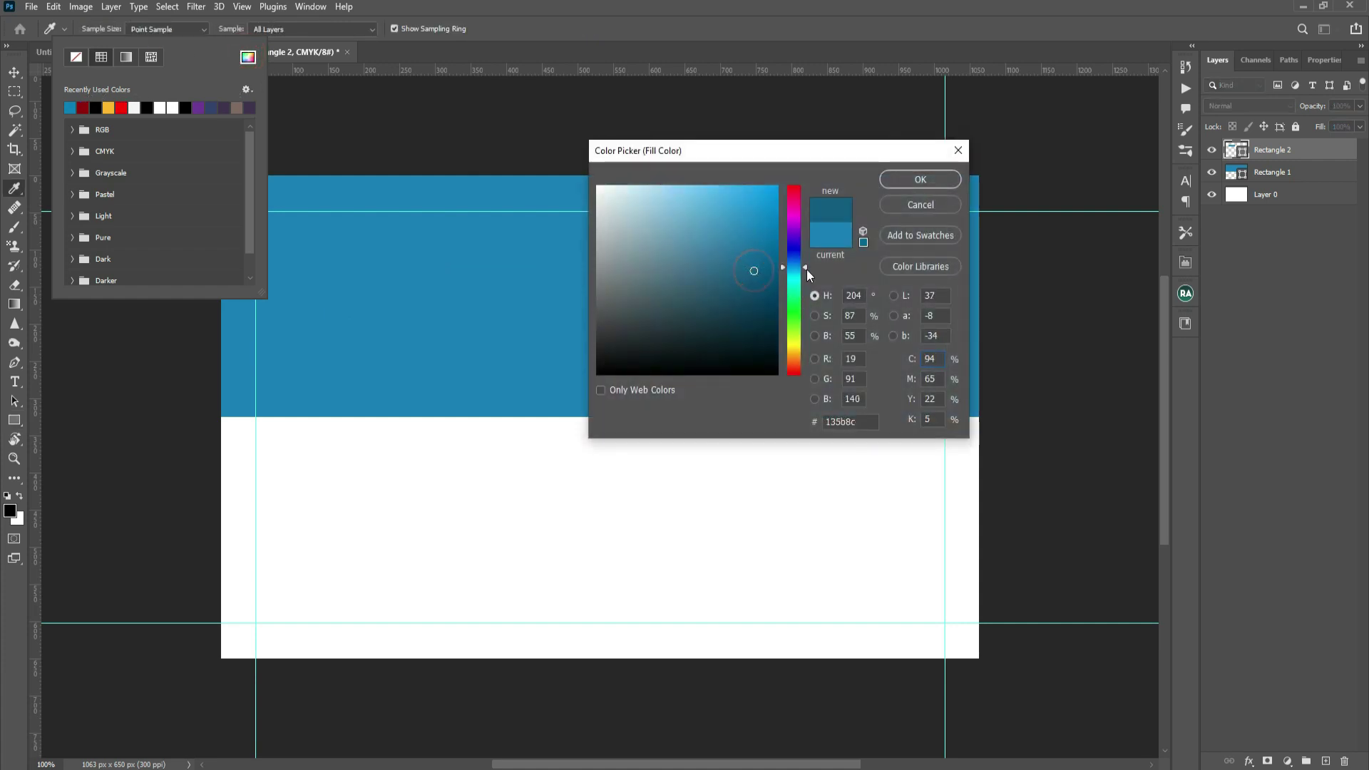
click(761, 286)
click(760, 288)
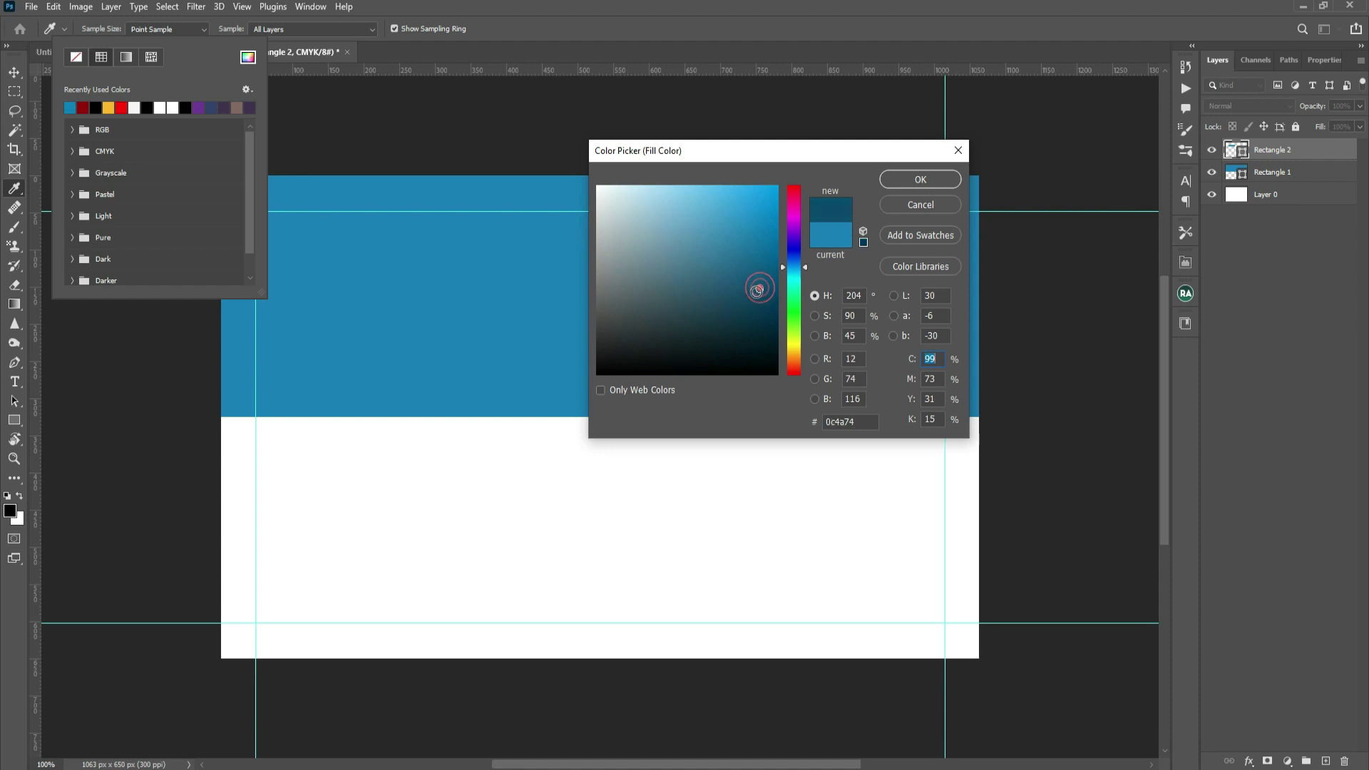
click(756, 292)
click(754, 299)
click(750, 305)
click(741, 312)
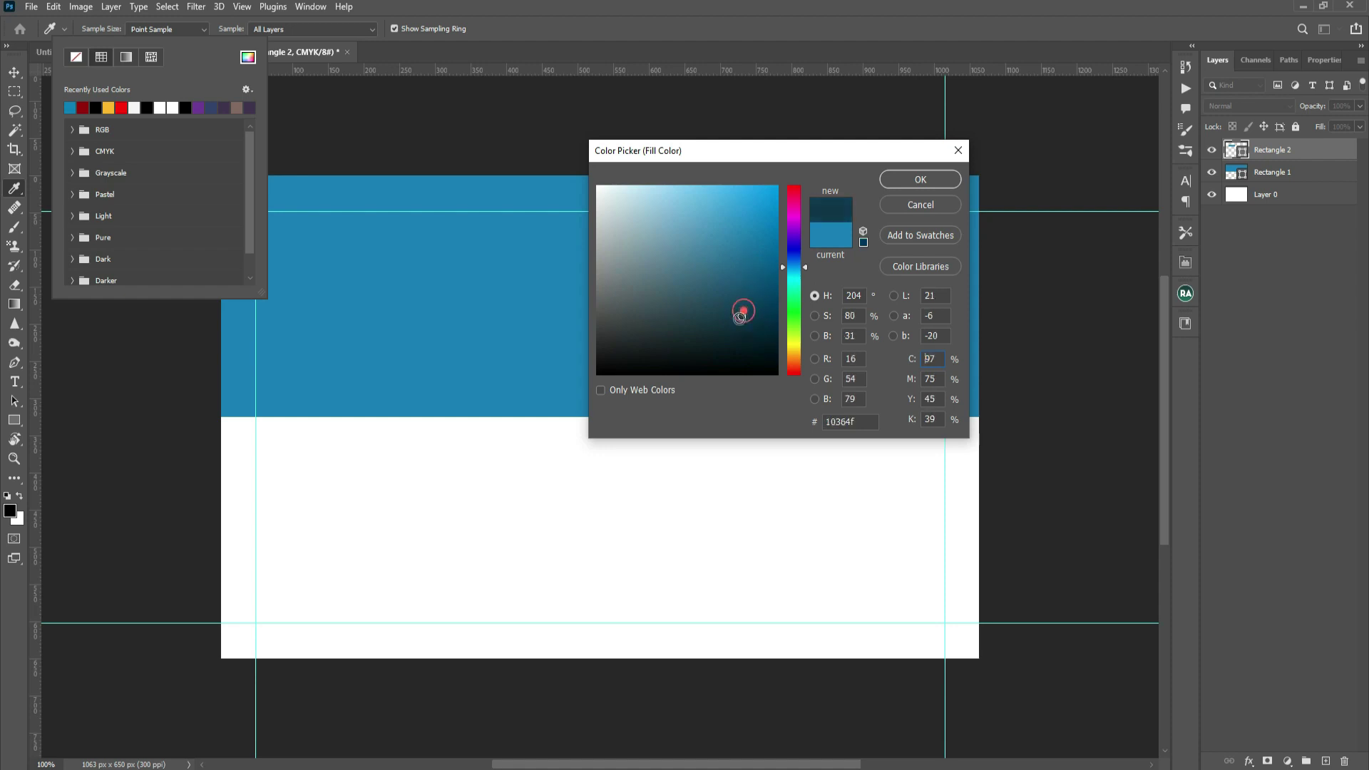
click(733, 325)
click(900, 179)
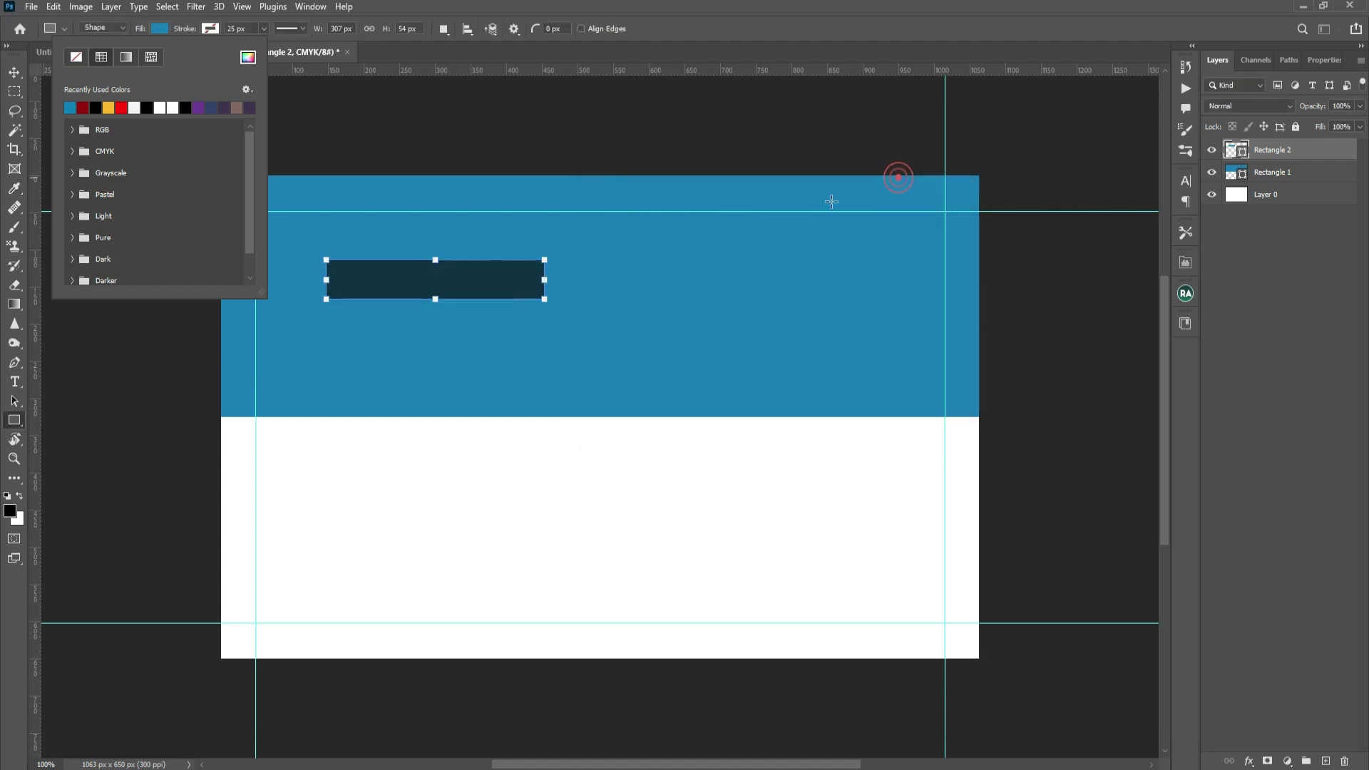
key(Escape)
Snap the dark rectangle into the canvas's top-left corner and enlarge it to about 157%, with its right end slanted inward toward the bottom.
key(v)
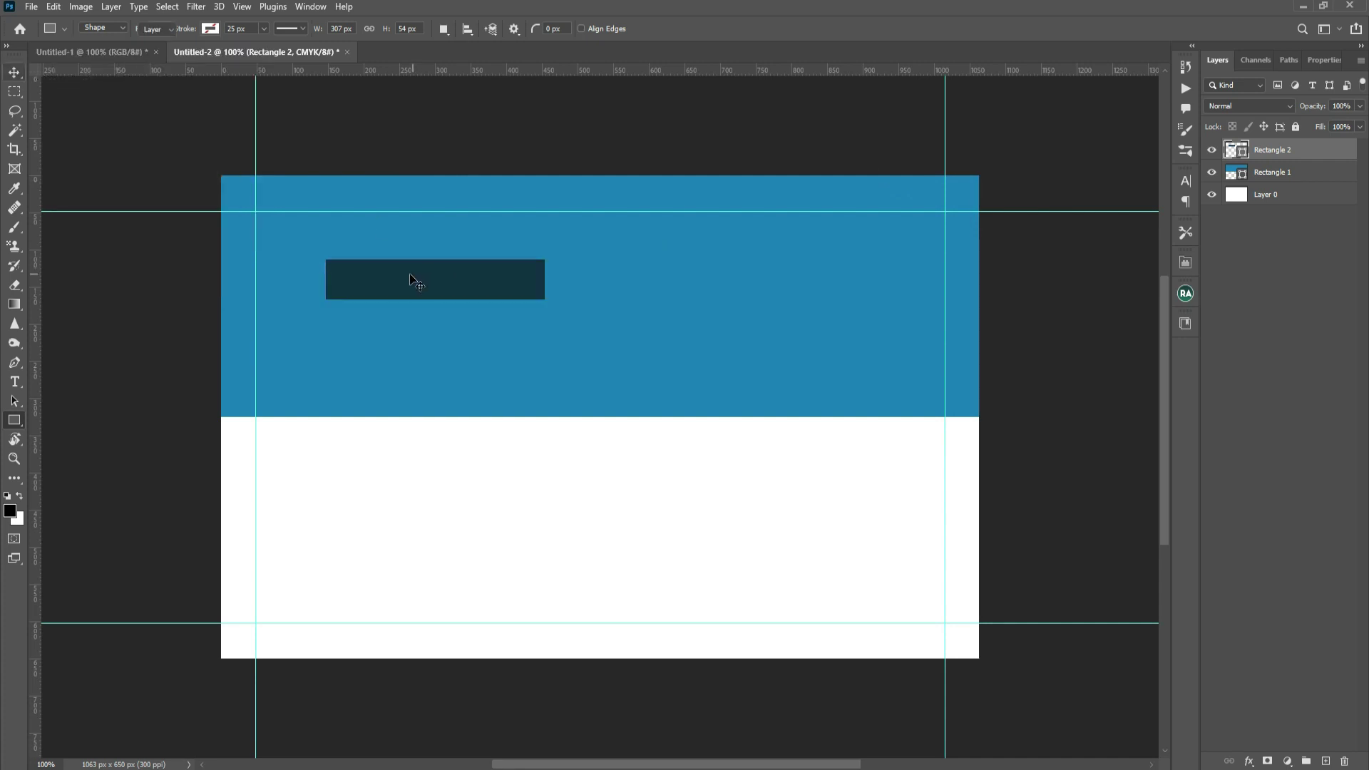
drag(404, 276, 302, 189)
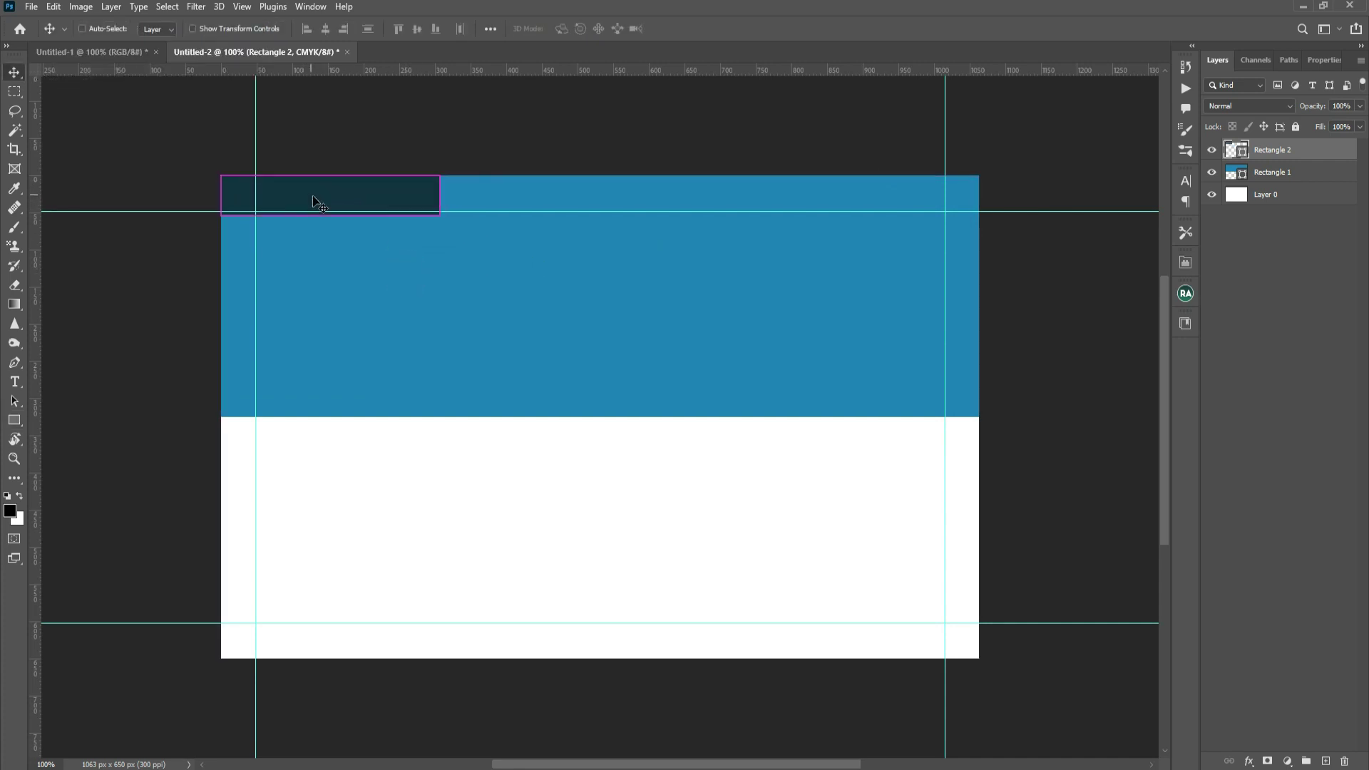
key(ctrl+t)
drag(445, 223, 517, 237)
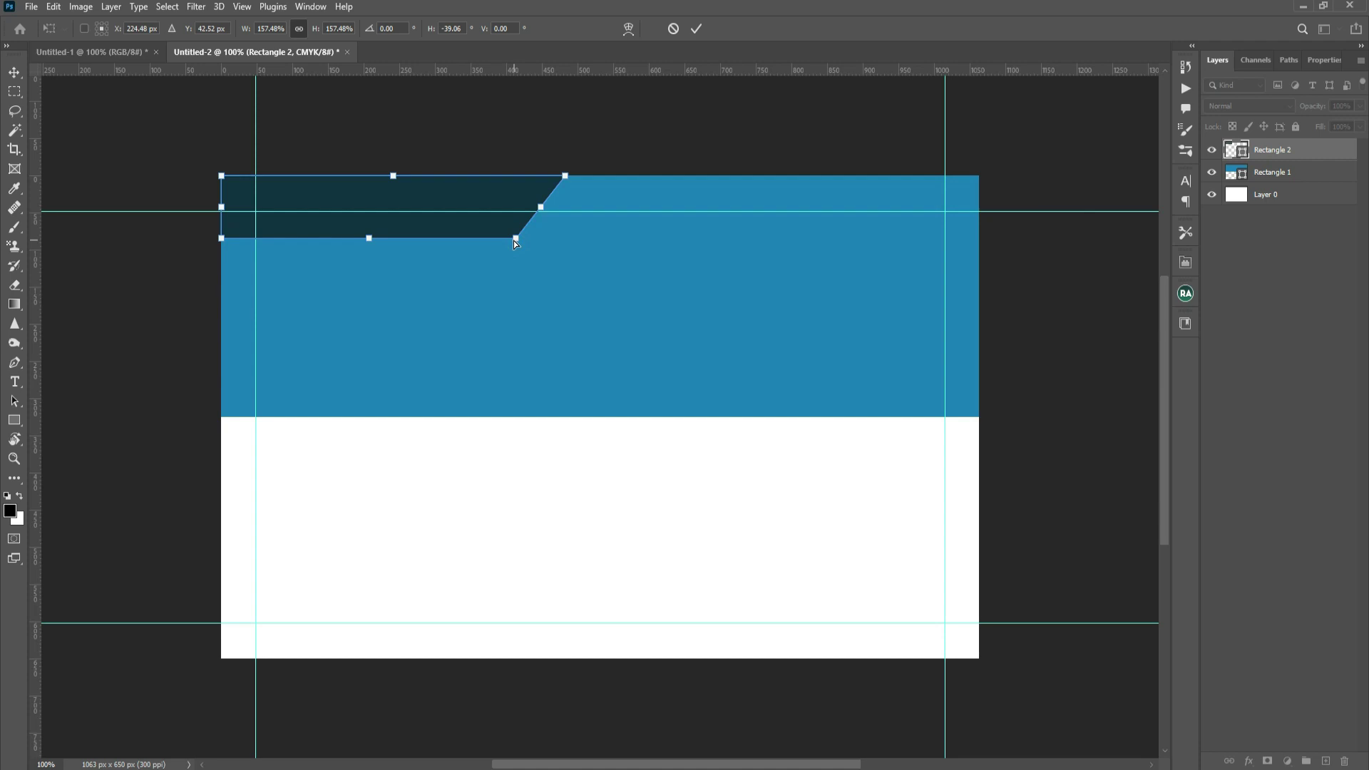
key(Return)
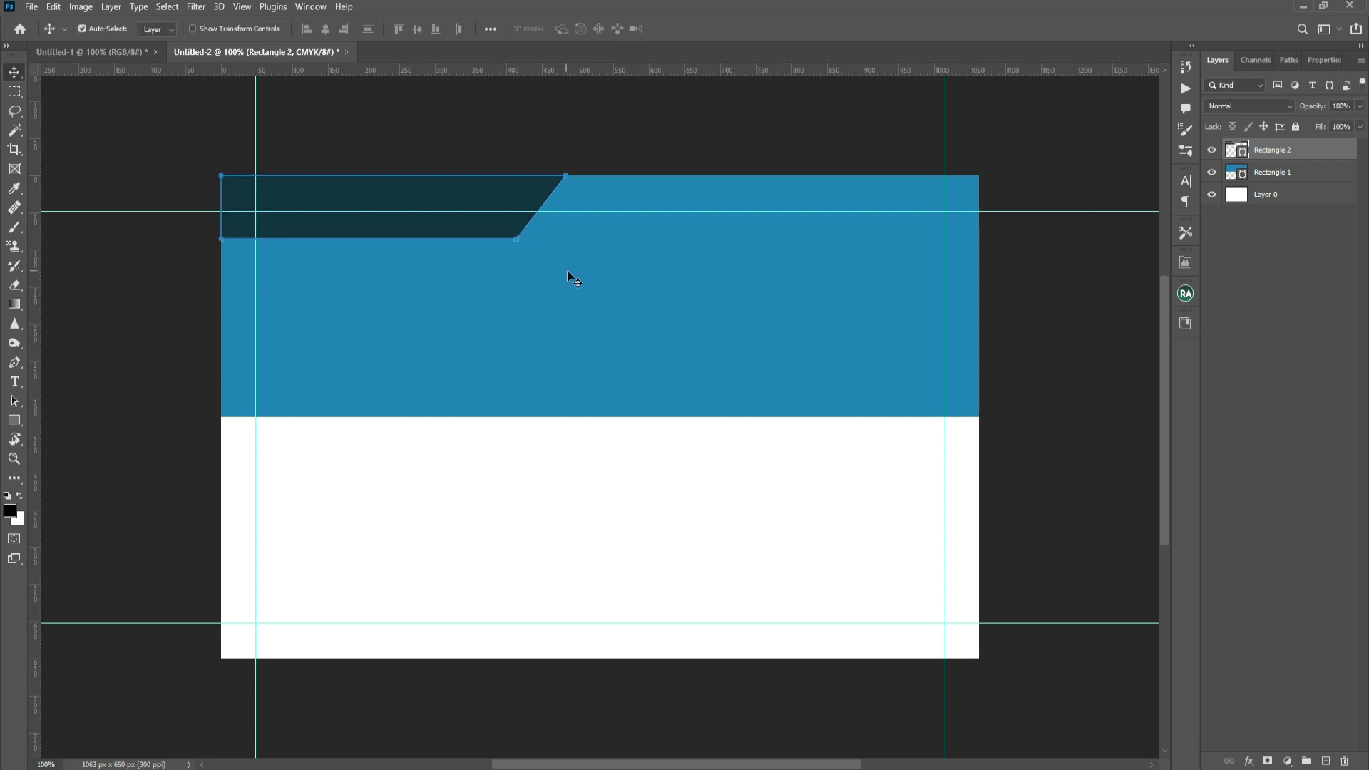
Place a horizontally flipped copy of the dark slanted shape in the canvas's top-right corner and shift the original slightly left.
drag(525, 267, 526, 236)
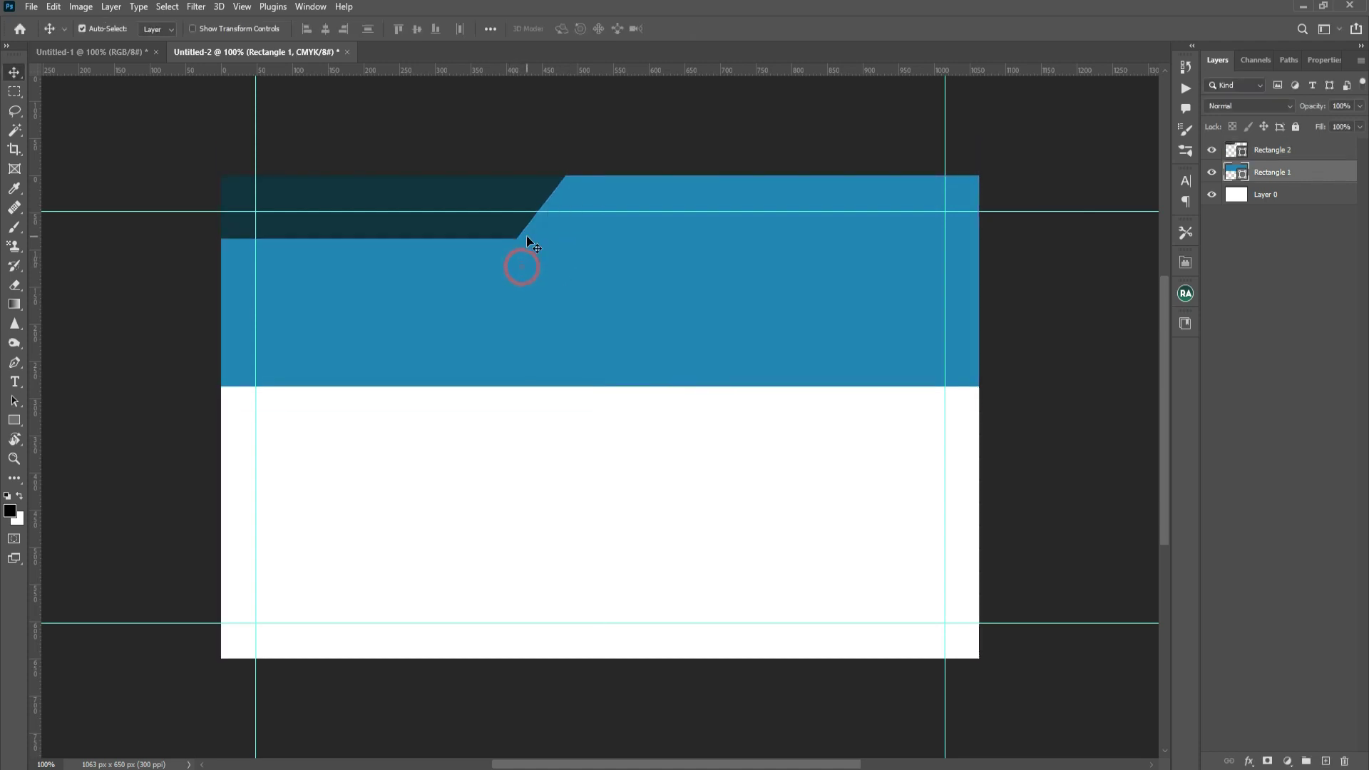
key(ctrl+z)
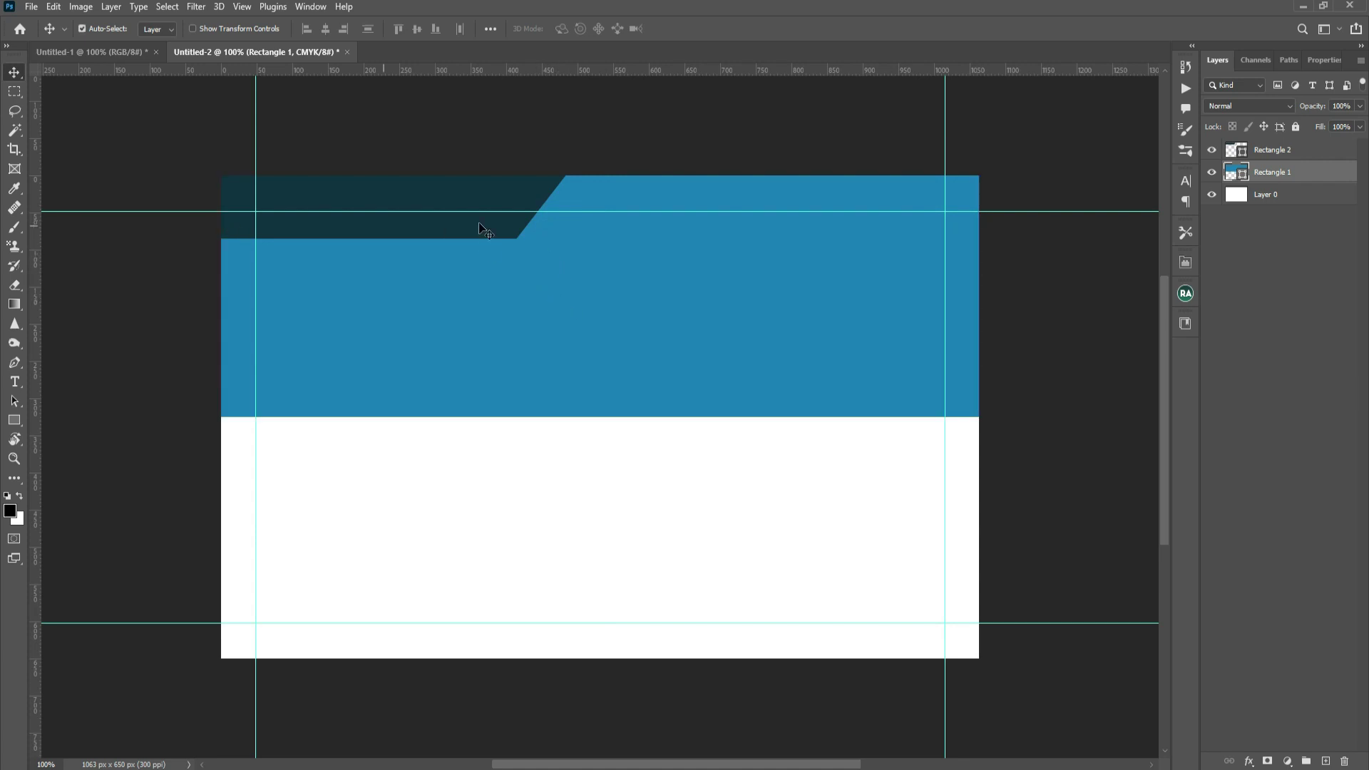
alt+drag(451, 190, 829, 190)
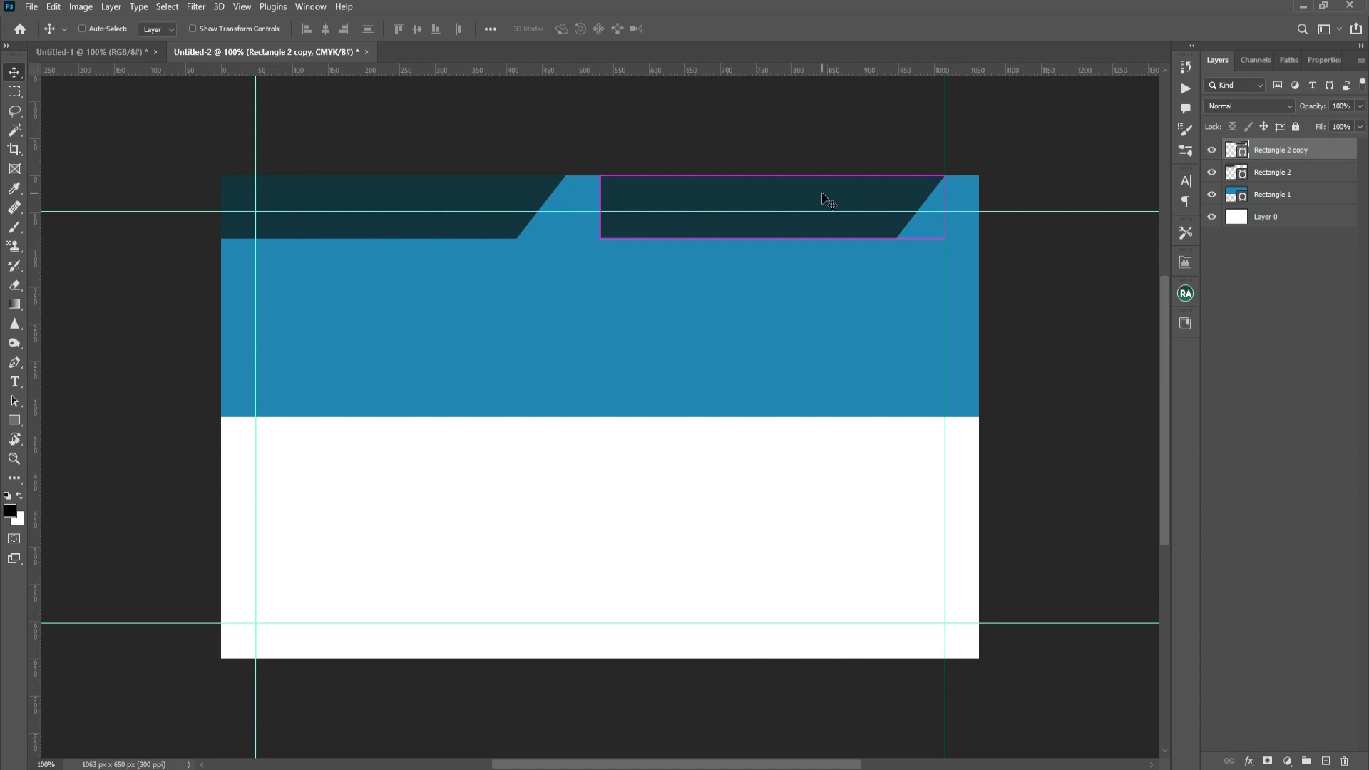
key(ctrl+t)
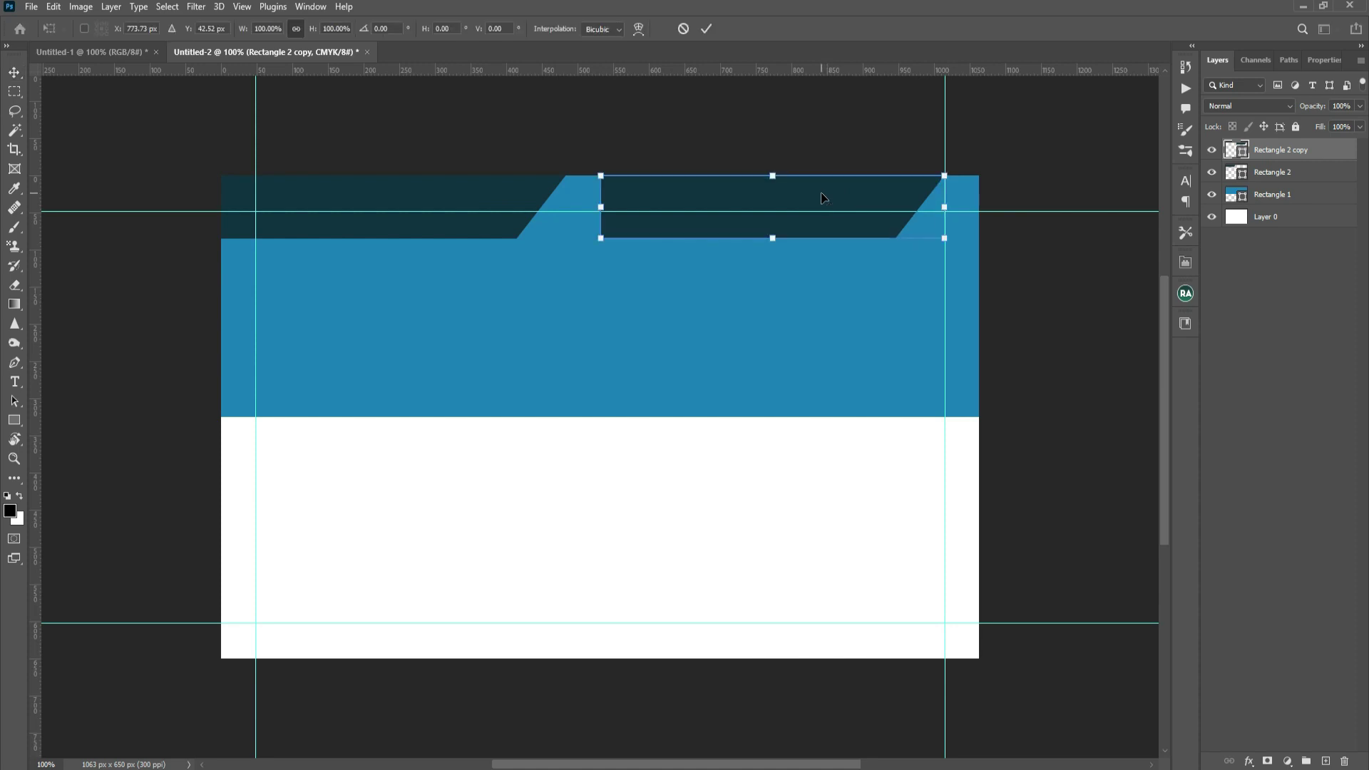
right_click(823, 200)
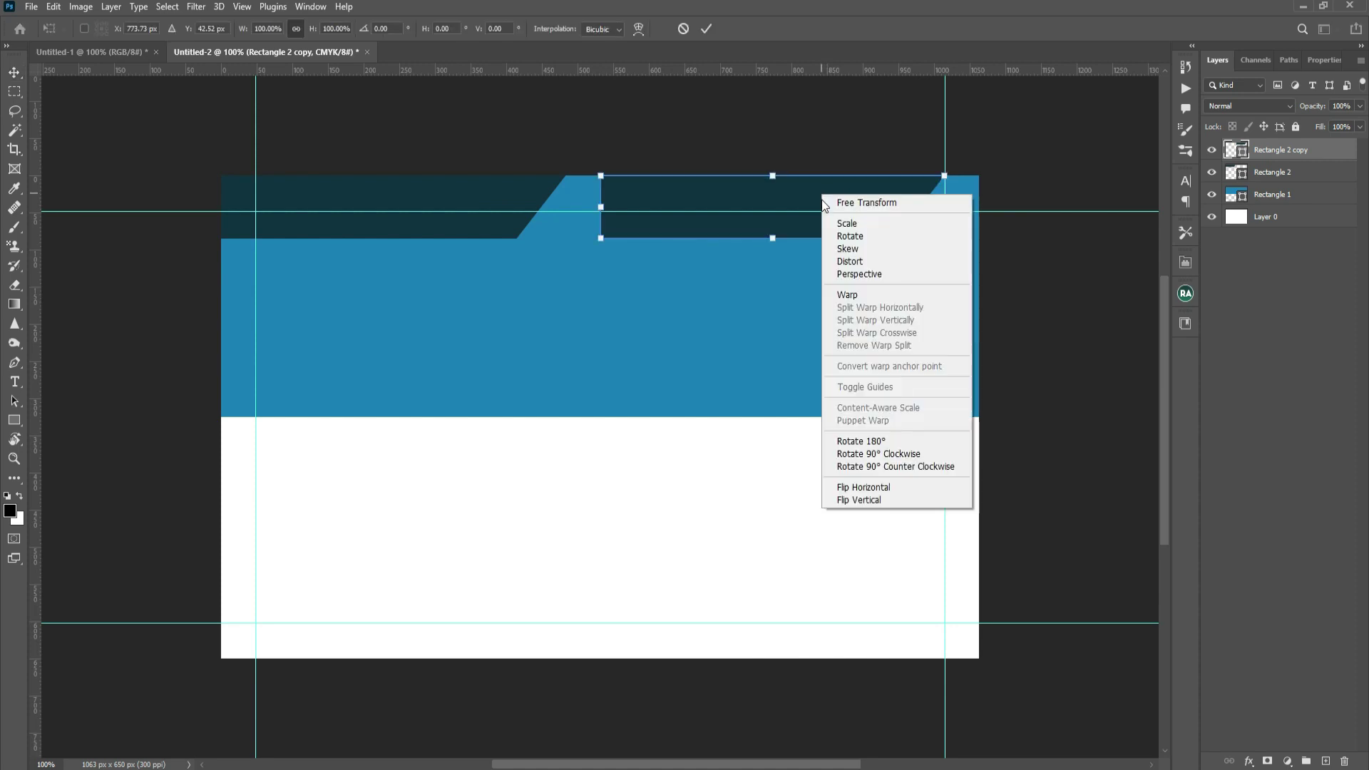
click(894, 488)
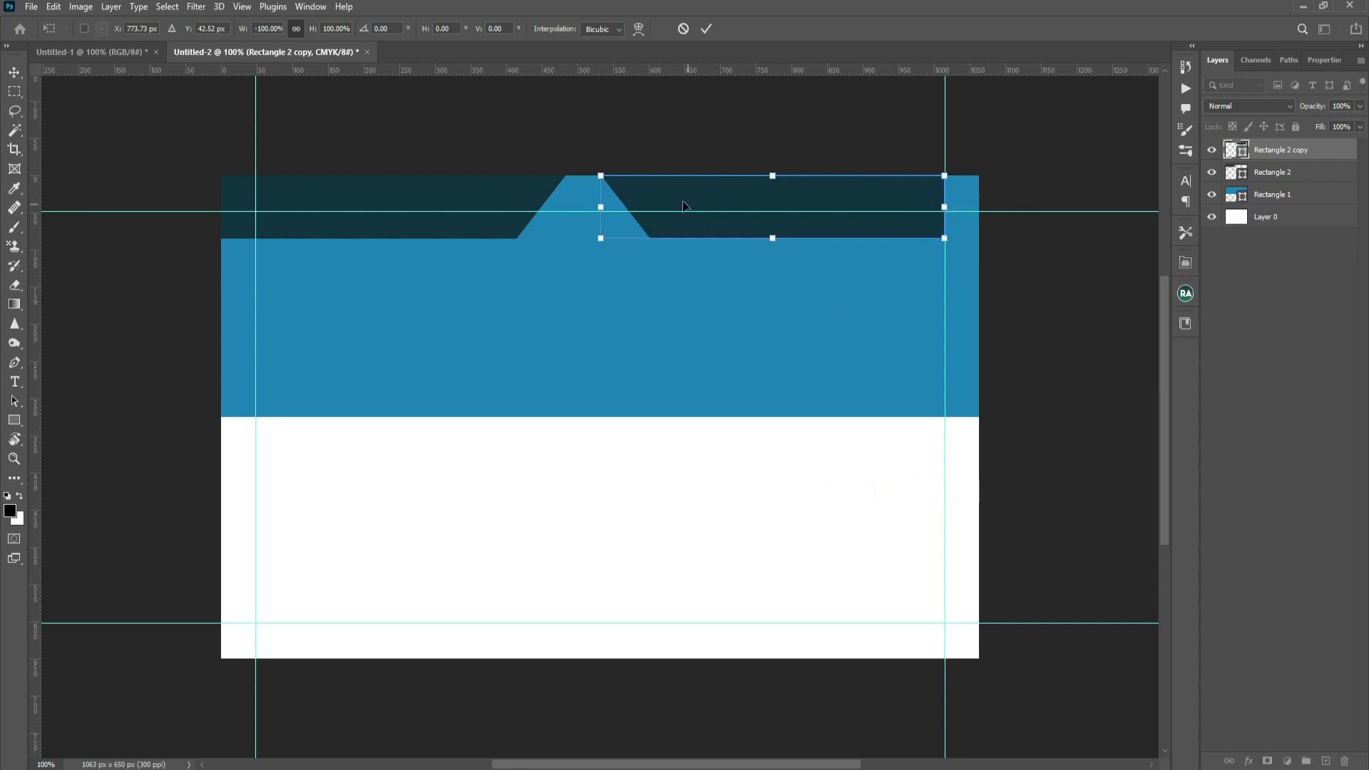
drag(682, 196, 793, 210)
key(Return)
drag(520, 205, 495, 204)
drag(793, 199, 794, 194)
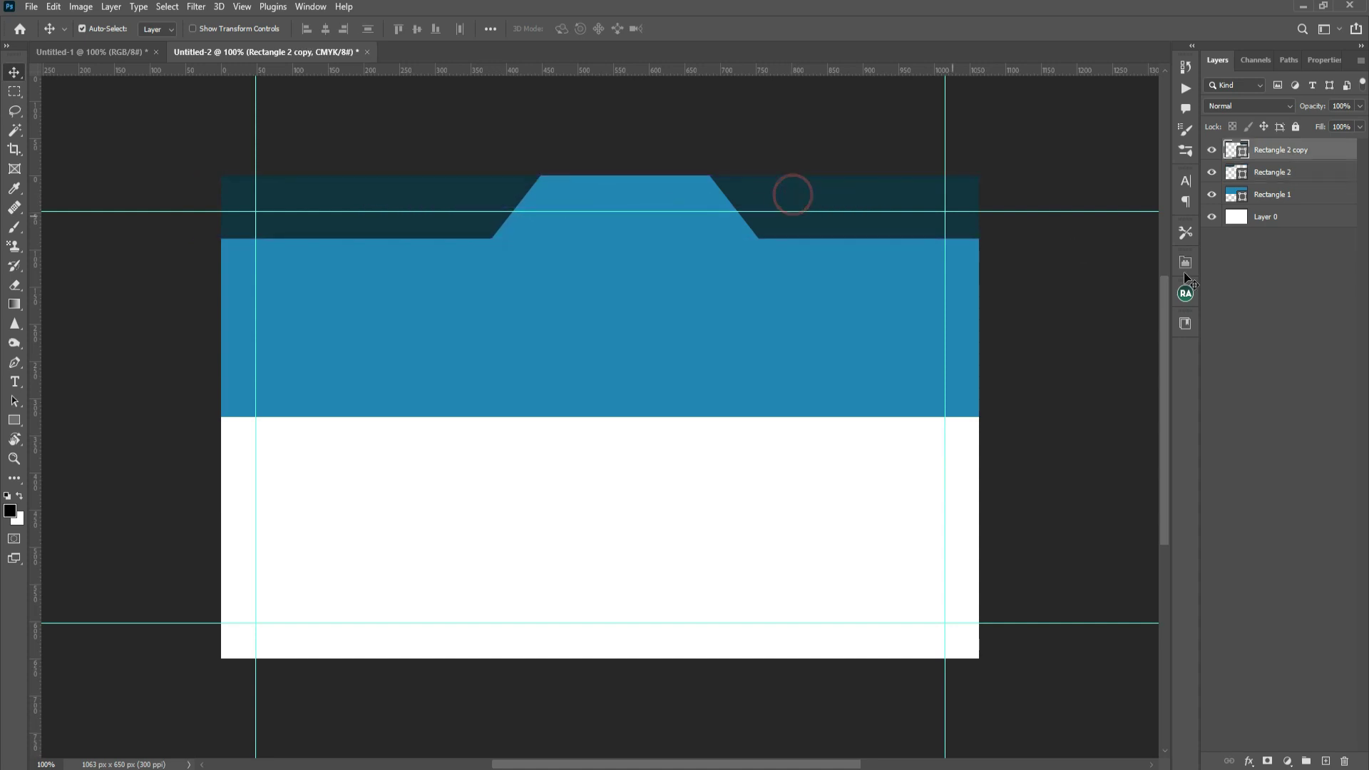
Apply an off-white (#f5f5f5) Color Overlay to the top-right slanted shape.
click(1246, 765)
click(1263, 667)
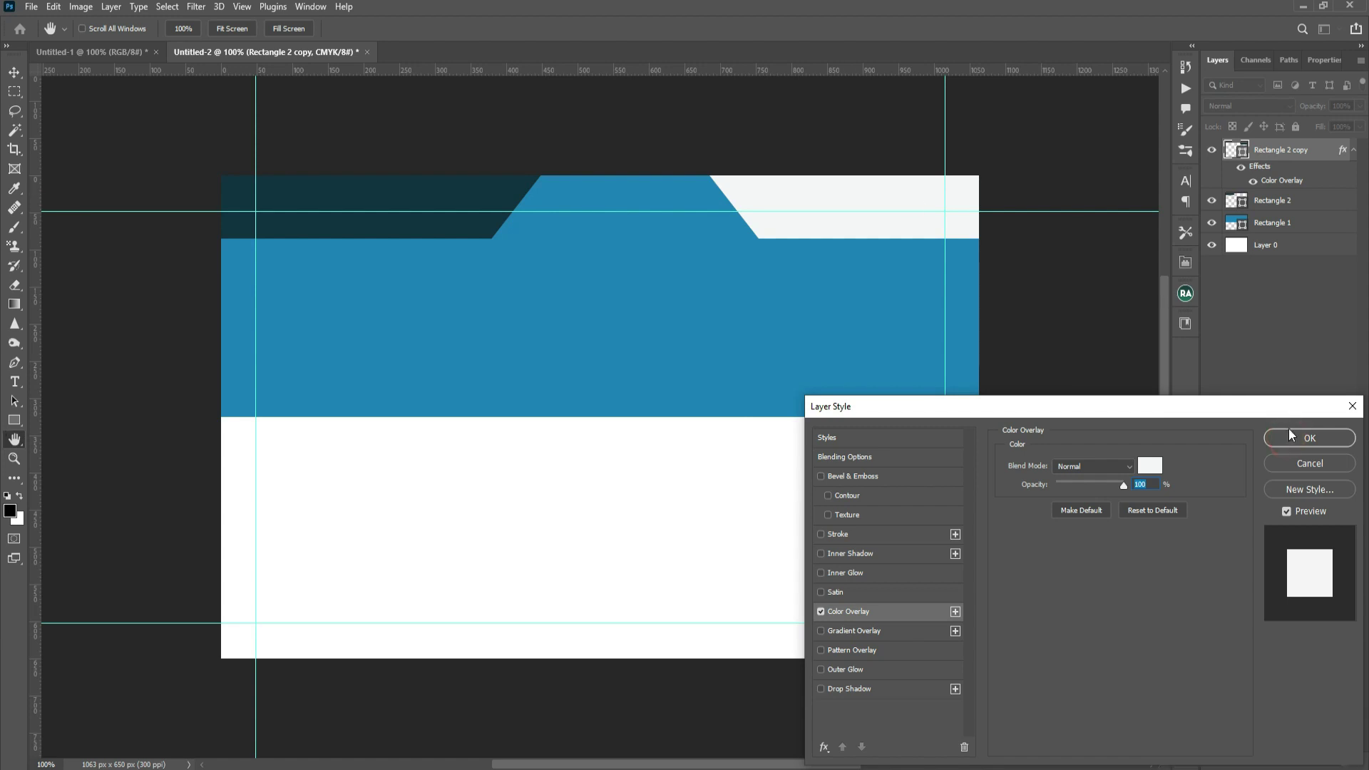
click(1280, 438)
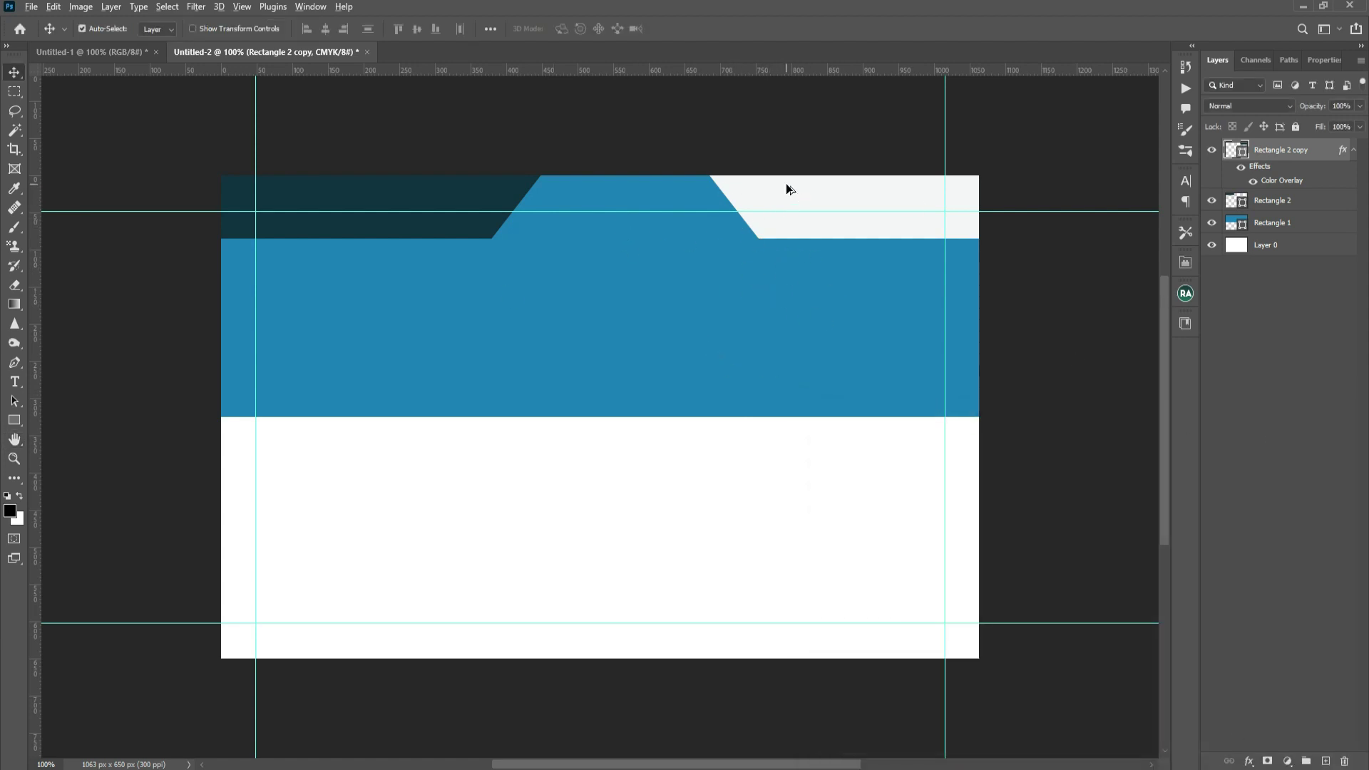
Duplicate the off-white shape straight down to the blue area's lower edge and recolour its overlay with the header's dark blue-teal.
drag(786, 184, 784, 355)
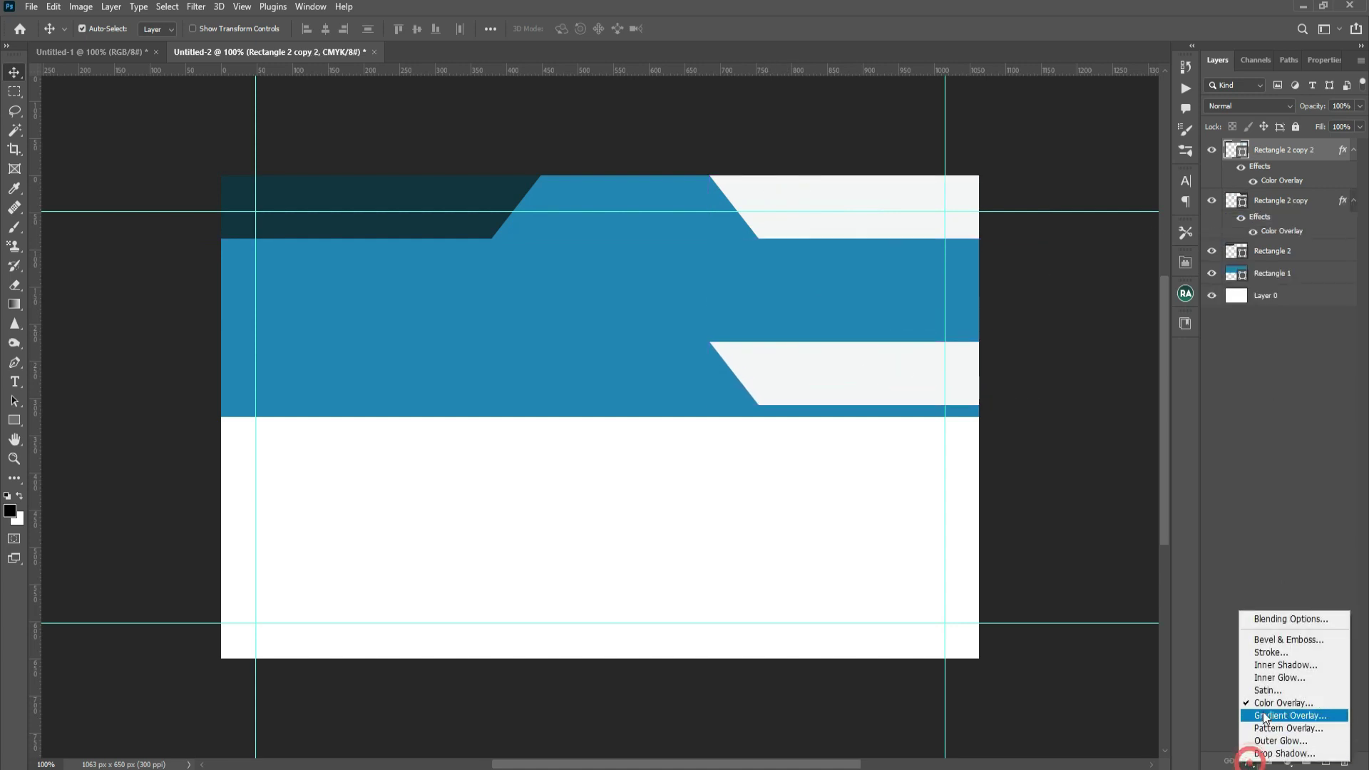
click(1283, 702)
click(1149, 466)
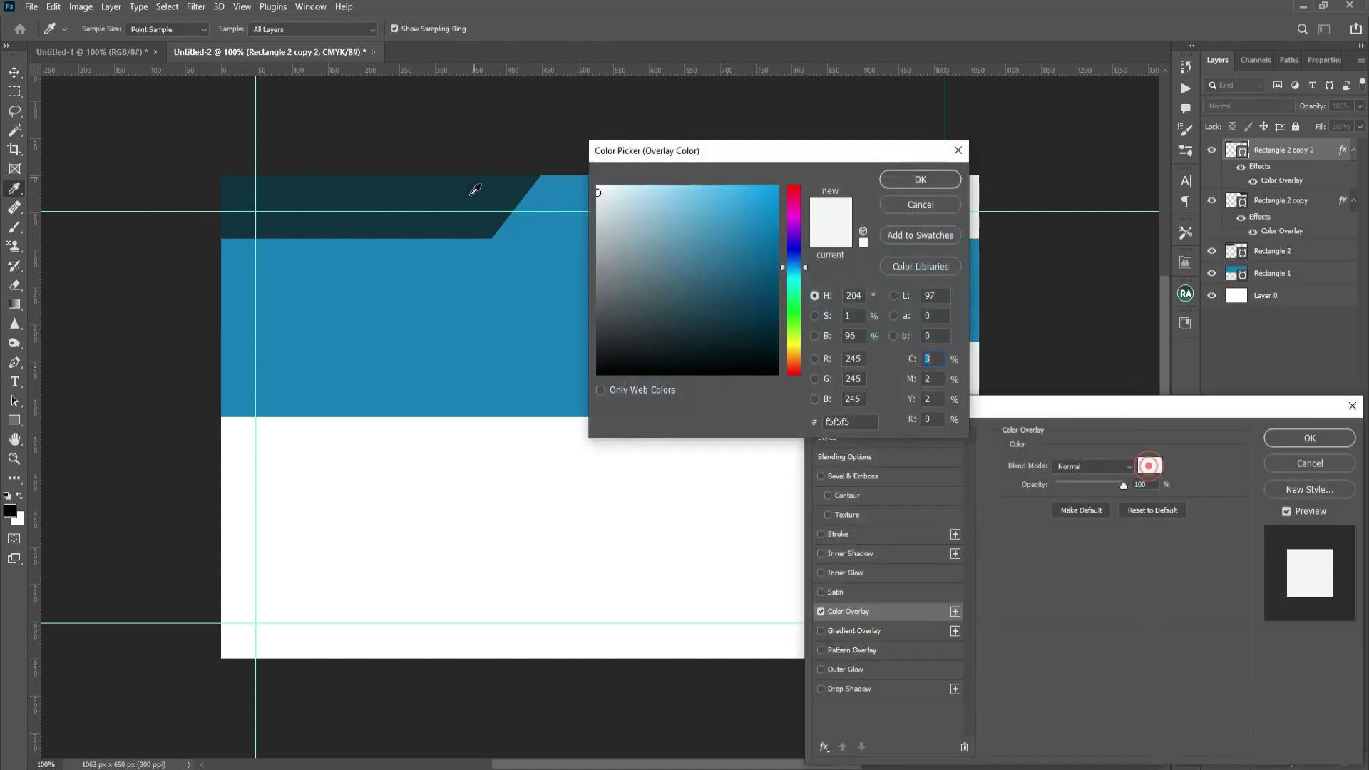
click(474, 191)
key(Return)
key(Return)
Move the dark copy below the blue area and stack a vertically flipped duplicate flush above it, forming a left-pointing arrow.
drag(837, 372, 870, 478)
key(ctrl+z)
drag(816, 366, 782, 455)
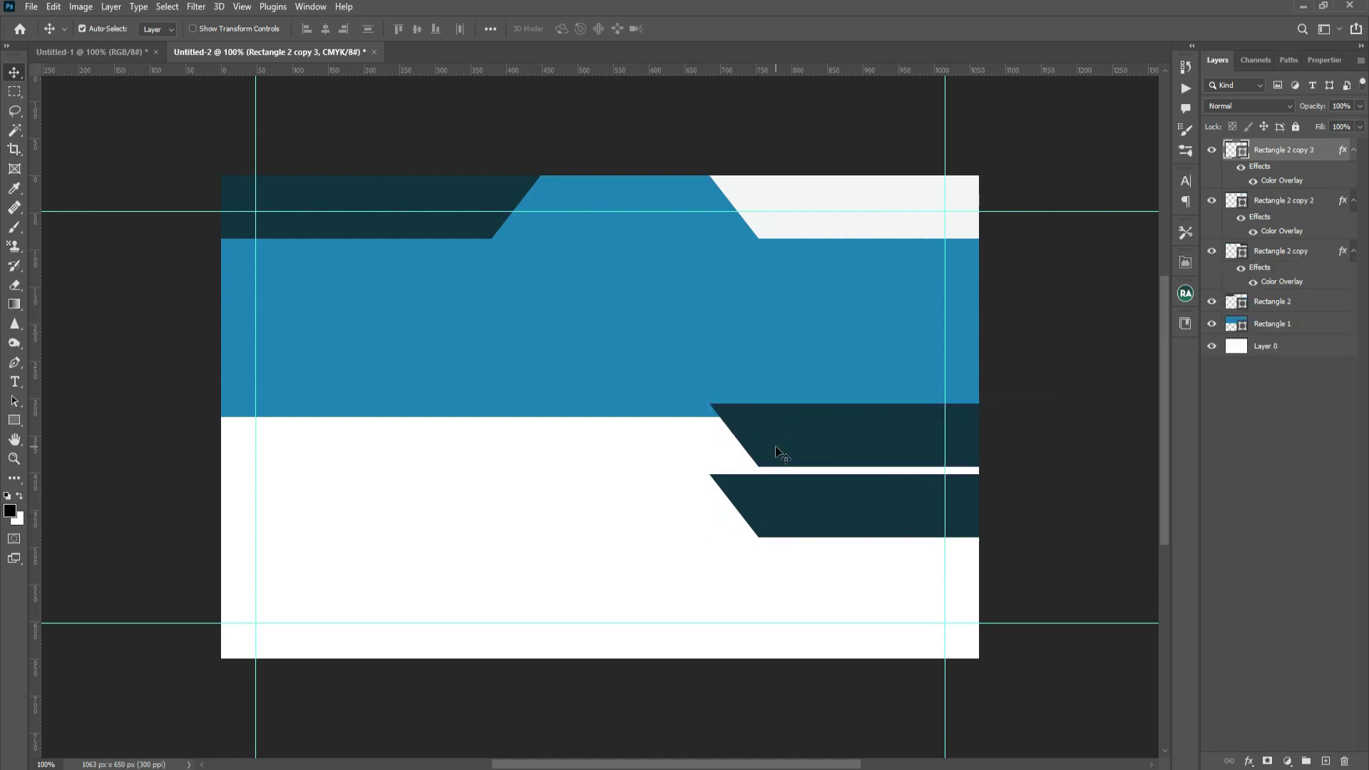
key(ctrl+t)
right_click(777, 448)
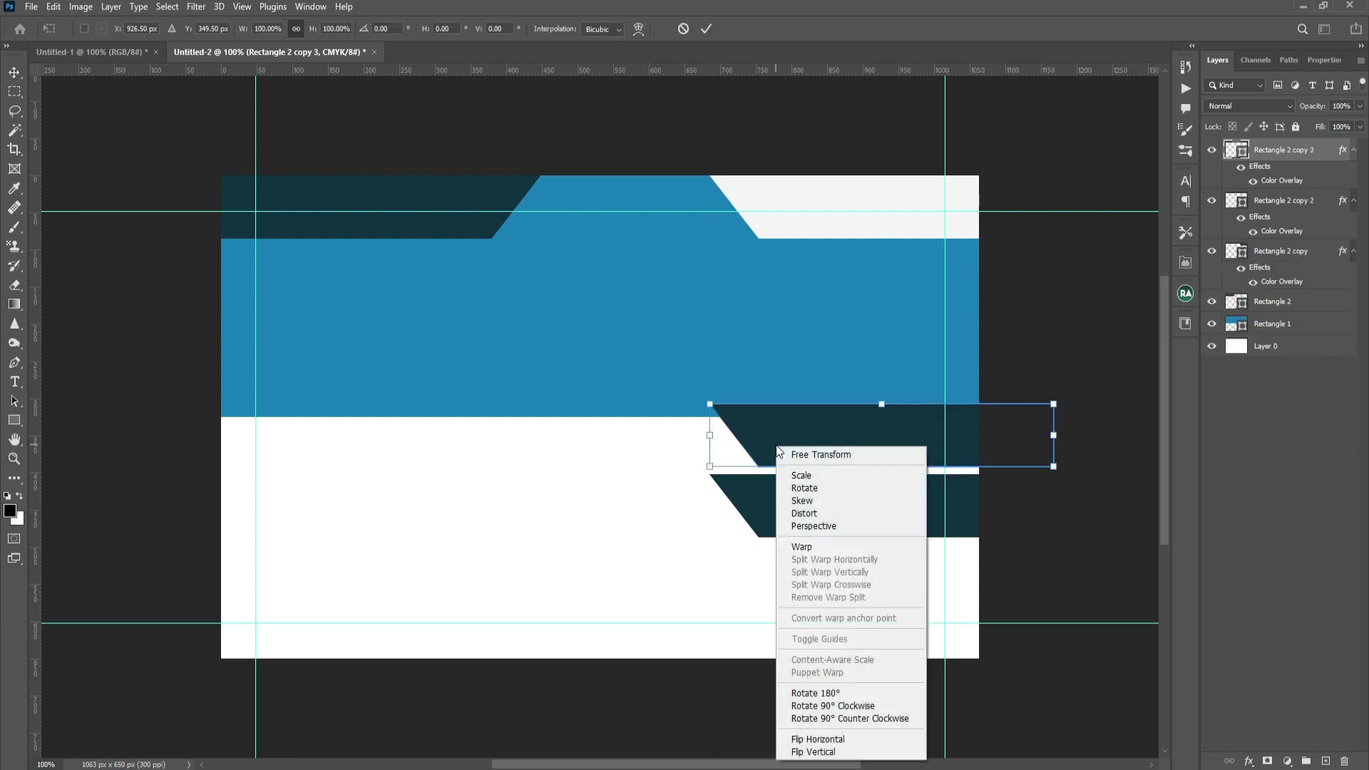
click(817, 752)
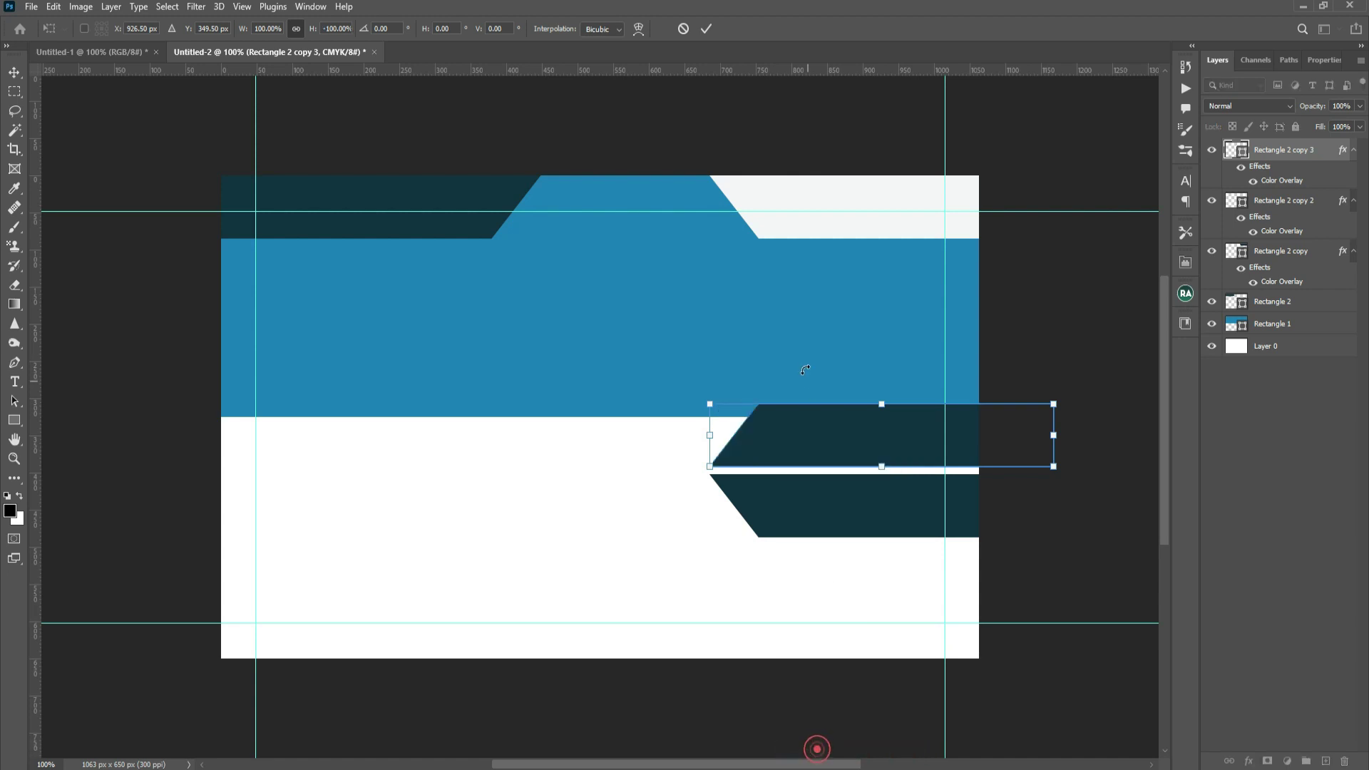
drag(804, 442, 805, 452)
key(Return)
Merge the two dark halves of the arrow into one shape layer.
click(804, 447)
key(ctrl+plus)
drag(898, 522, 681, 422)
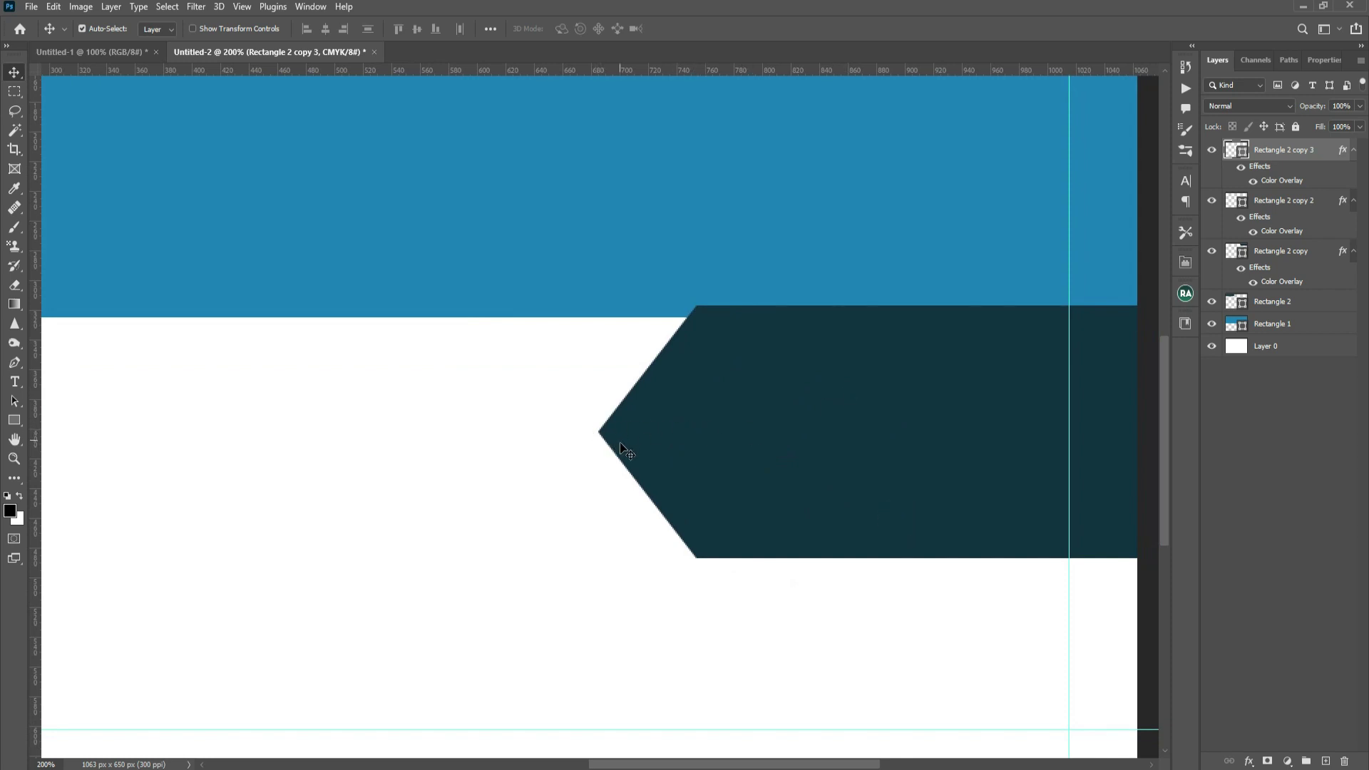
click(748, 389)
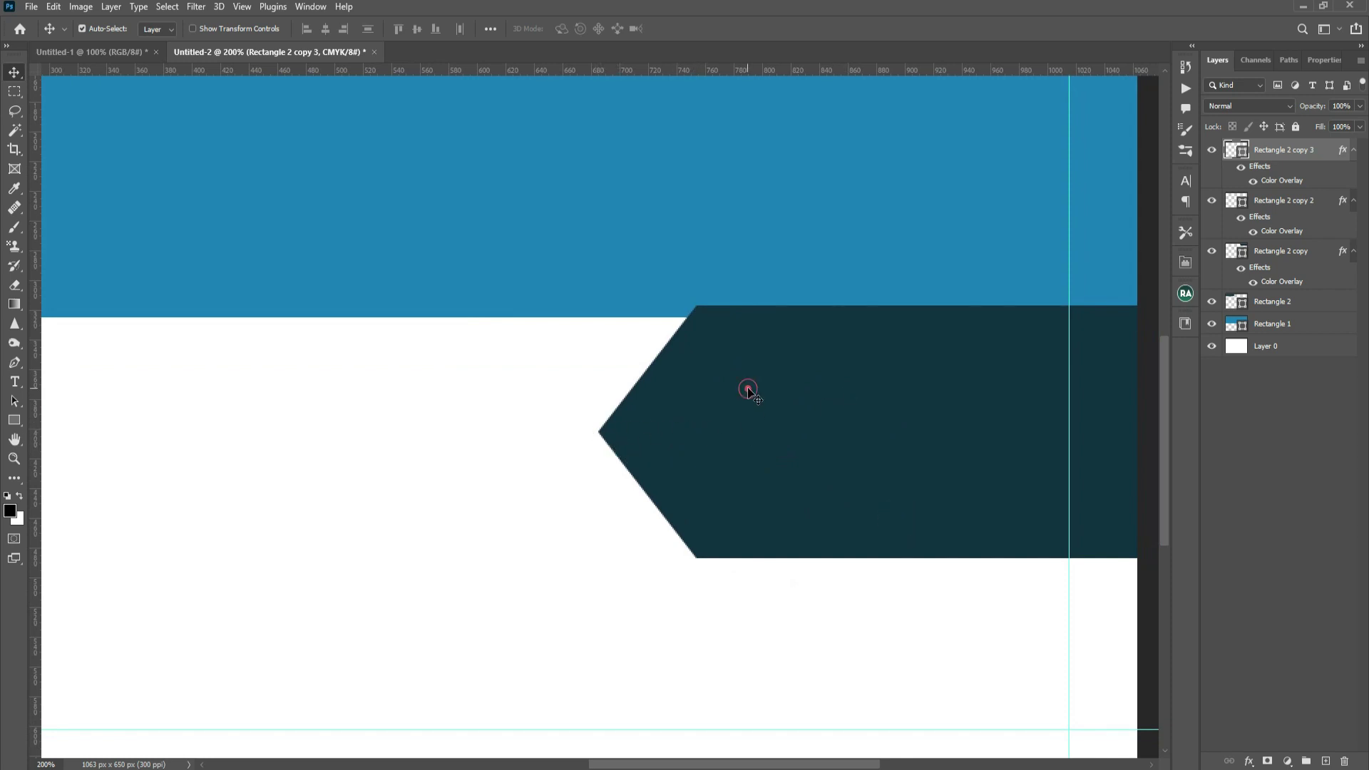
shift+click(802, 518)
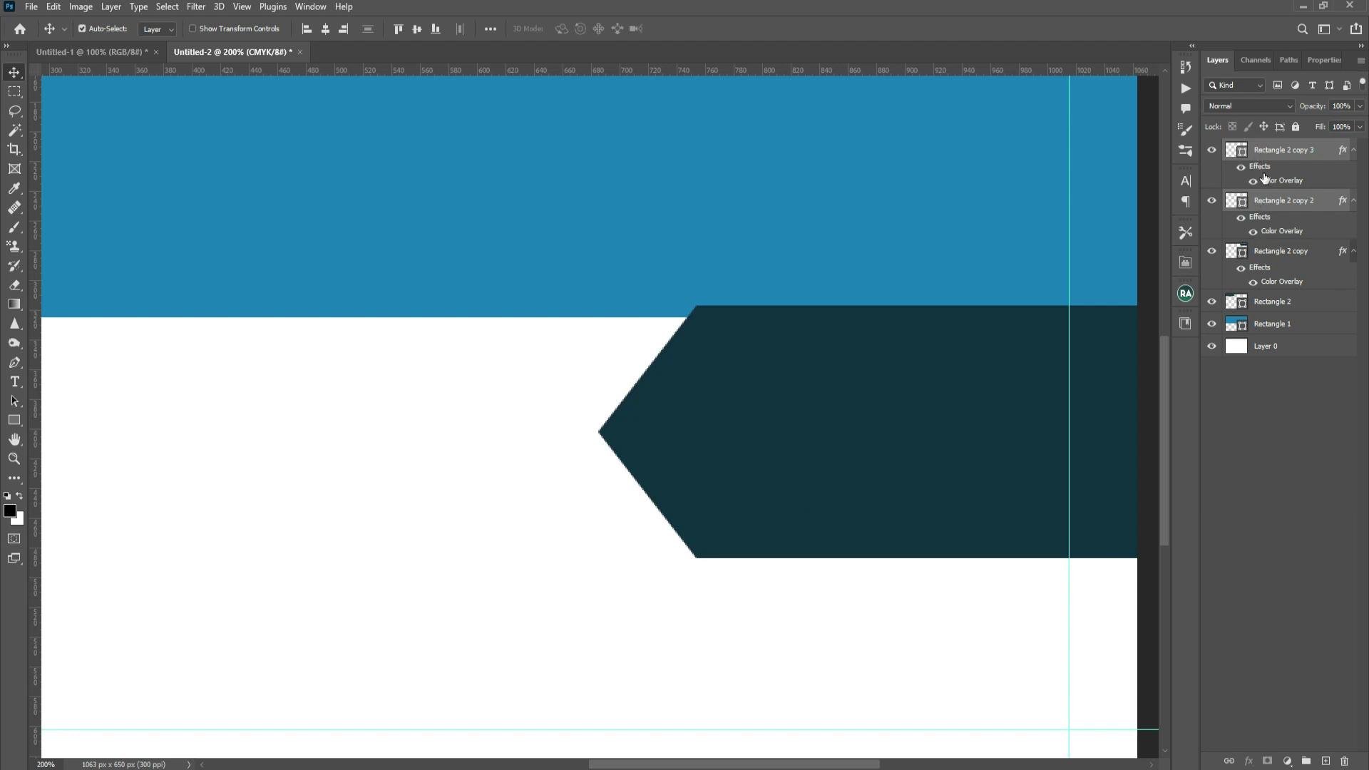
key(ctrl+e)
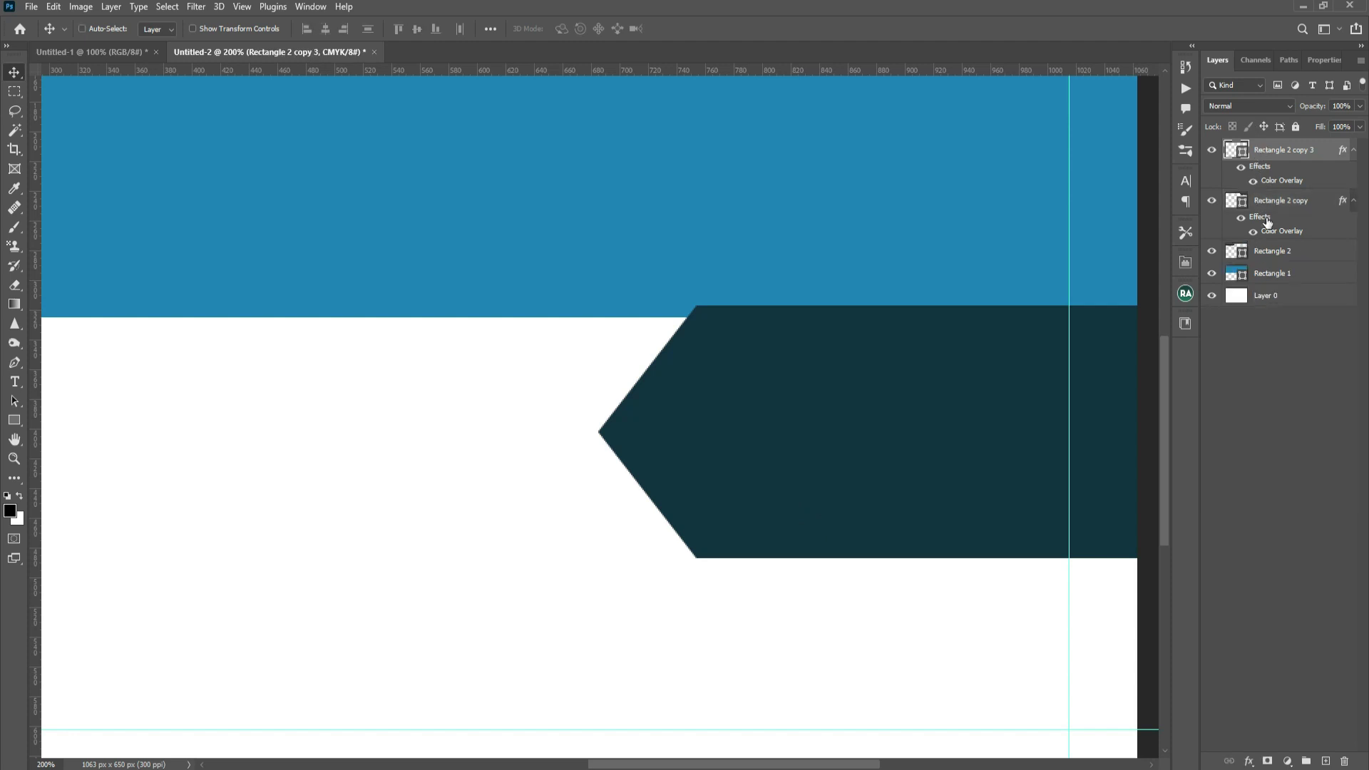
Scale the merged arrow to about 221% and centre it vertically, with its right end running past the canvas's right edge.
key(ctrl+minus)
key(ctrl+minus)
key(ctrl+t)
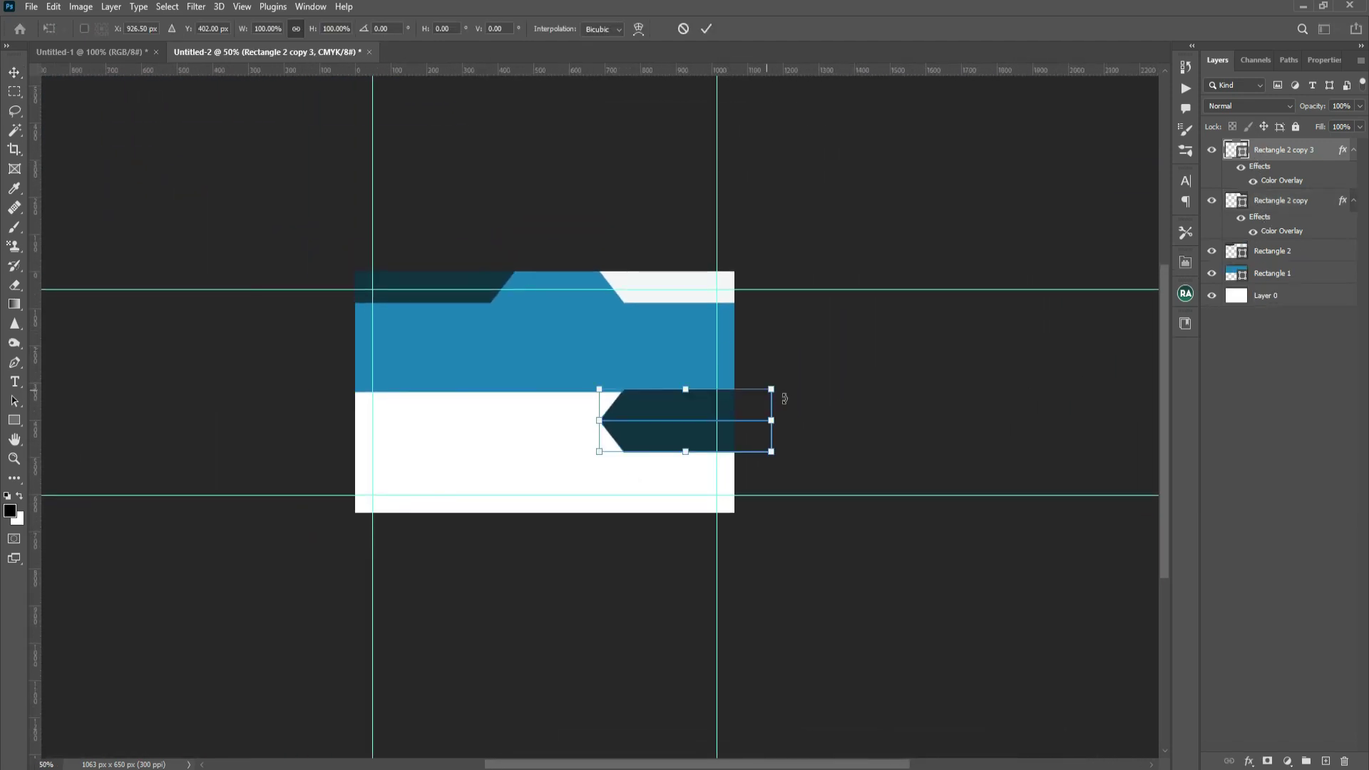
drag(771, 387, 880, 362)
drag(575, 388, 648, 358)
key(ctrl+plus)
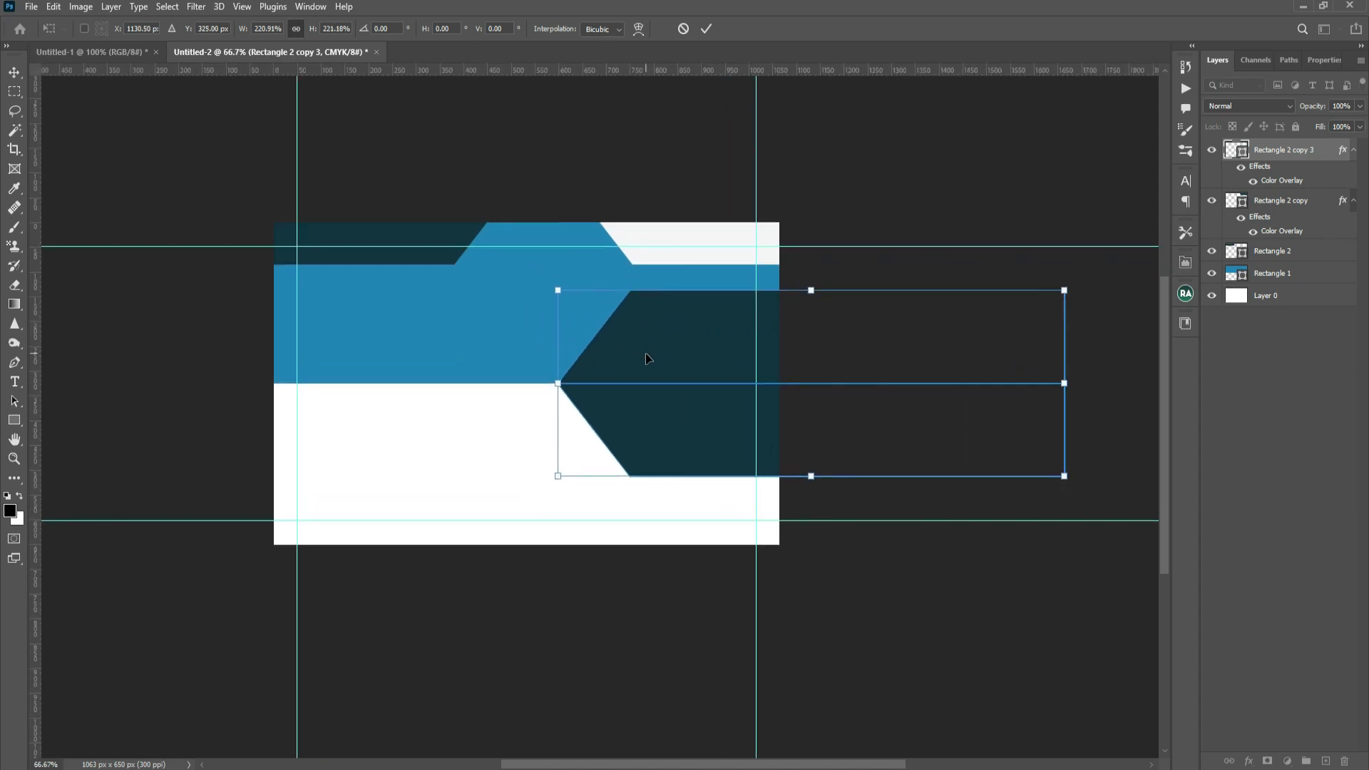
double_click(662, 328)
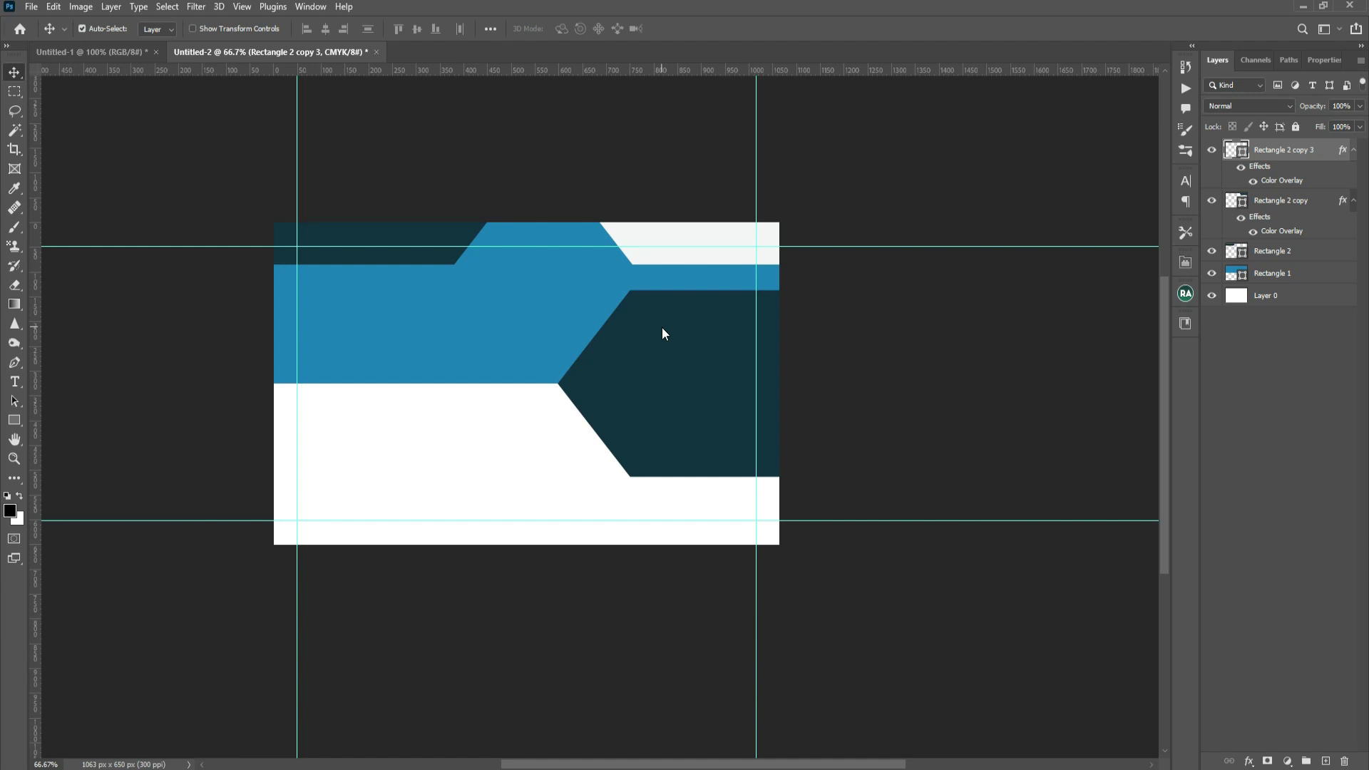
Duplicate the large dark arrow and shrink the copy slightly about its centre.
click(660, 357)
click(713, 448)
key(ctrl+j)
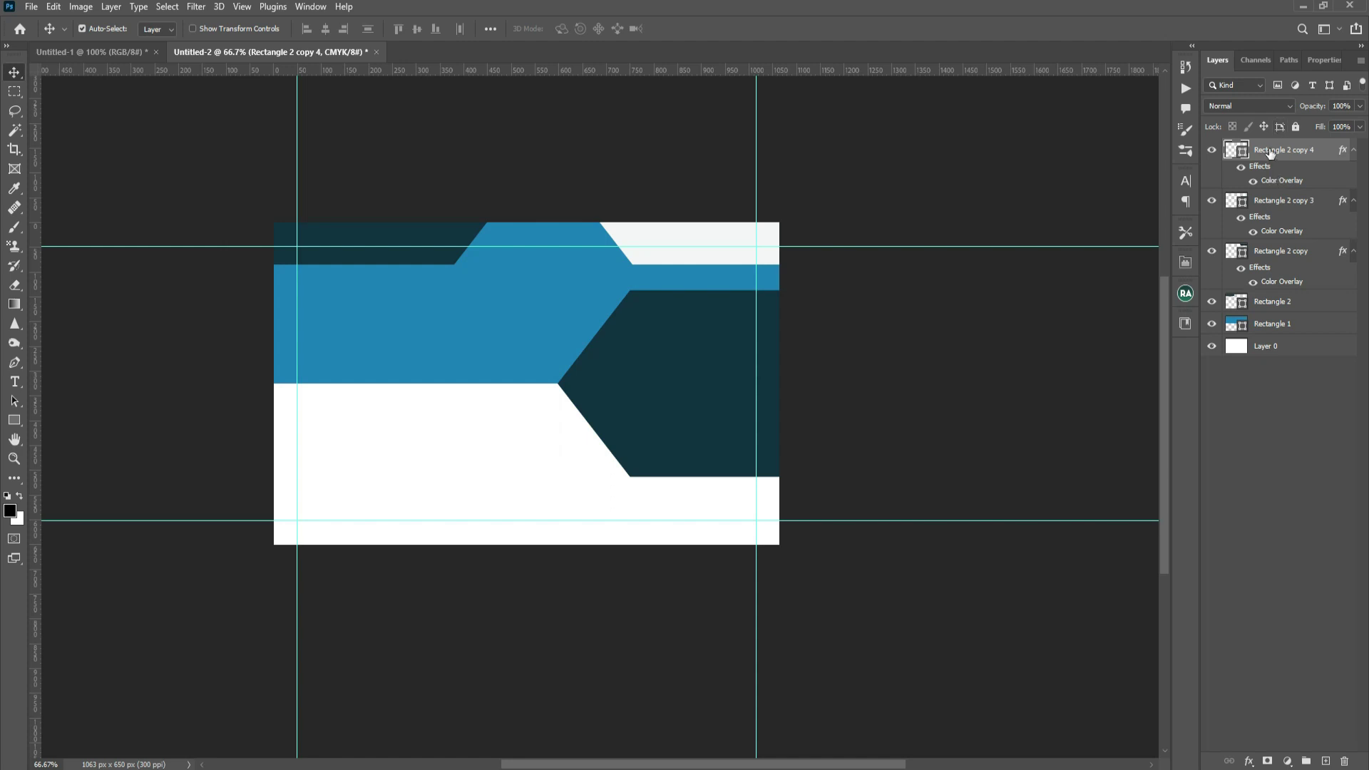
key(ctrl+t)
drag(558, 292, 572, 295)
key(Return)
click(651, 328)
Change the Color Overlay of the larger arrow beneath to the white sampled from the card background.
click(1268, 203)
click(1249, 761)
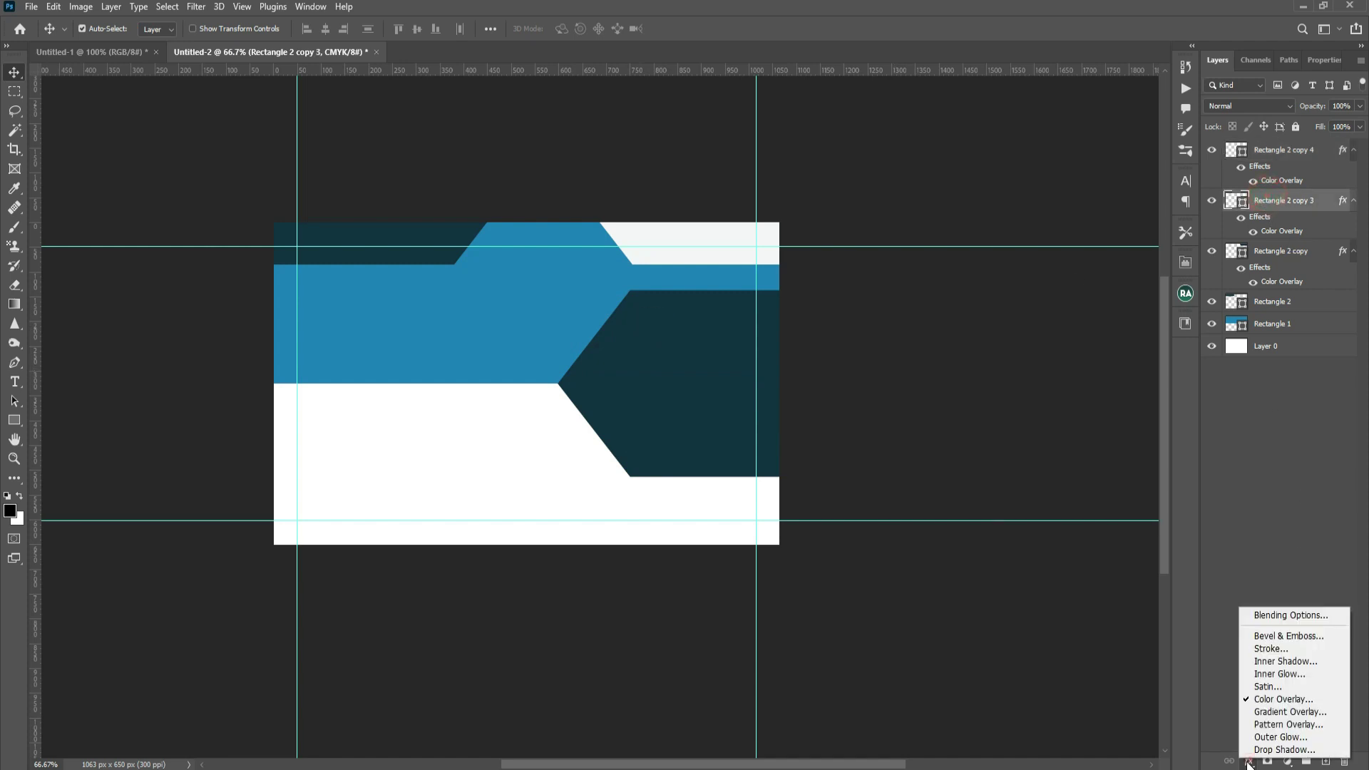
click(1277, 696)
click(1148, 466)
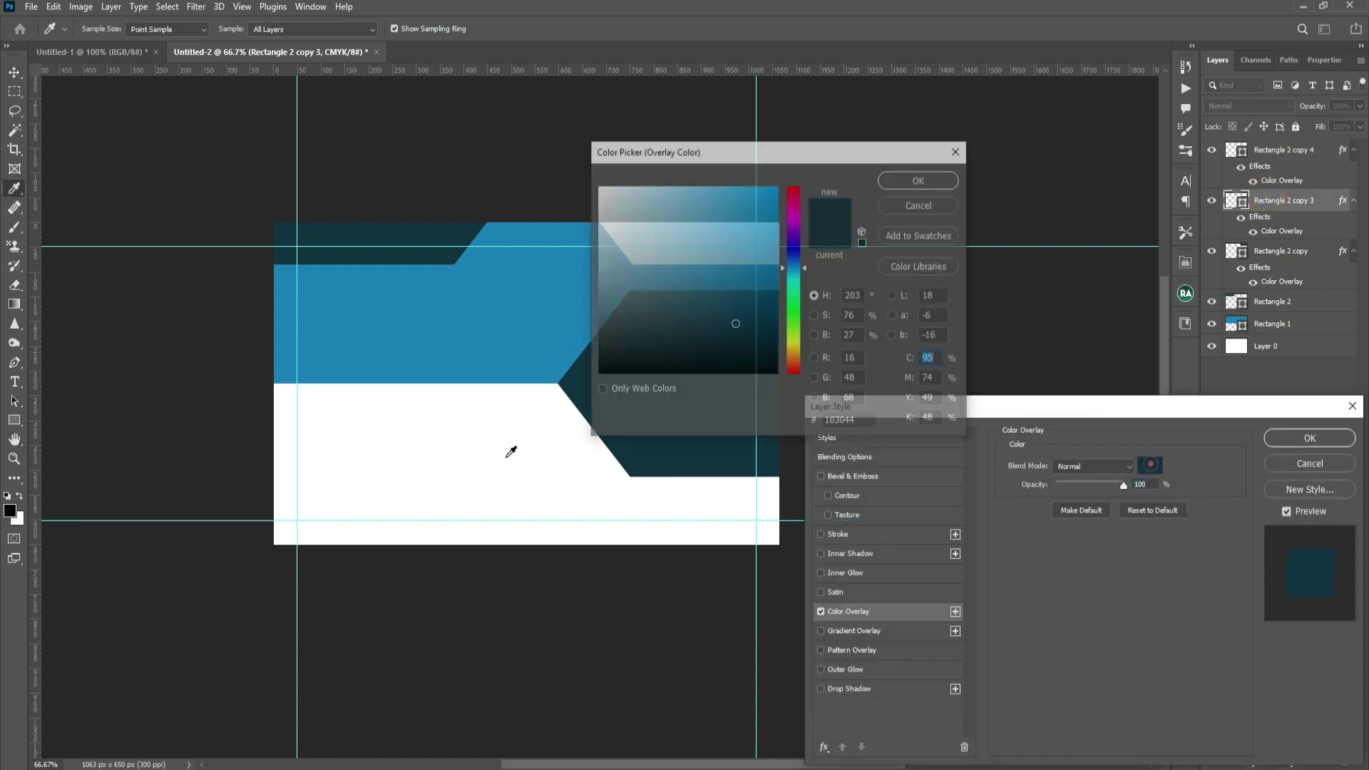
click(452, 457)
key(Return)
key(Return)
Enlarge the white arrow to about 124% and move it right until its upper corner lines up with the off-white shape's lower corner.
key(ctrl+t)
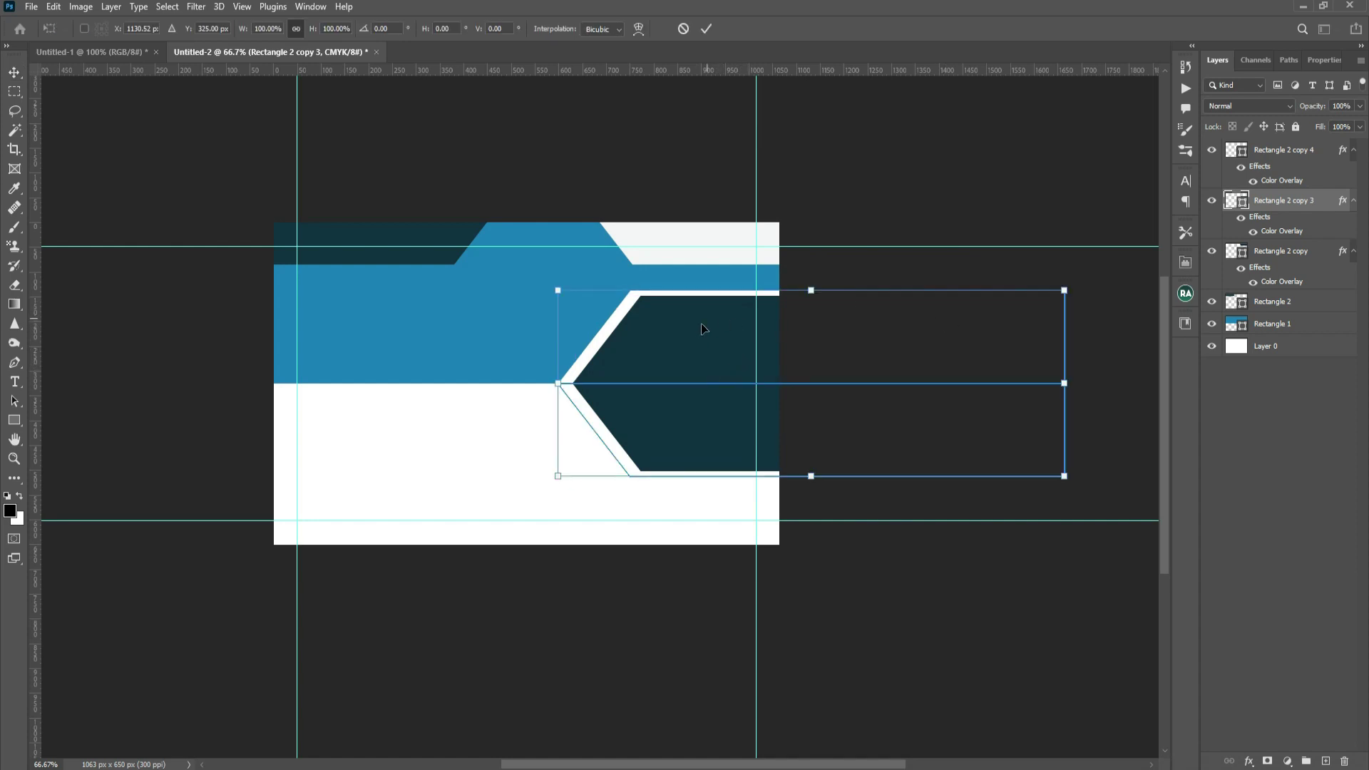
drag(1065, 291, 1128, 272)
key(ctrl+plus)
drag(655, 265, 578, 410)
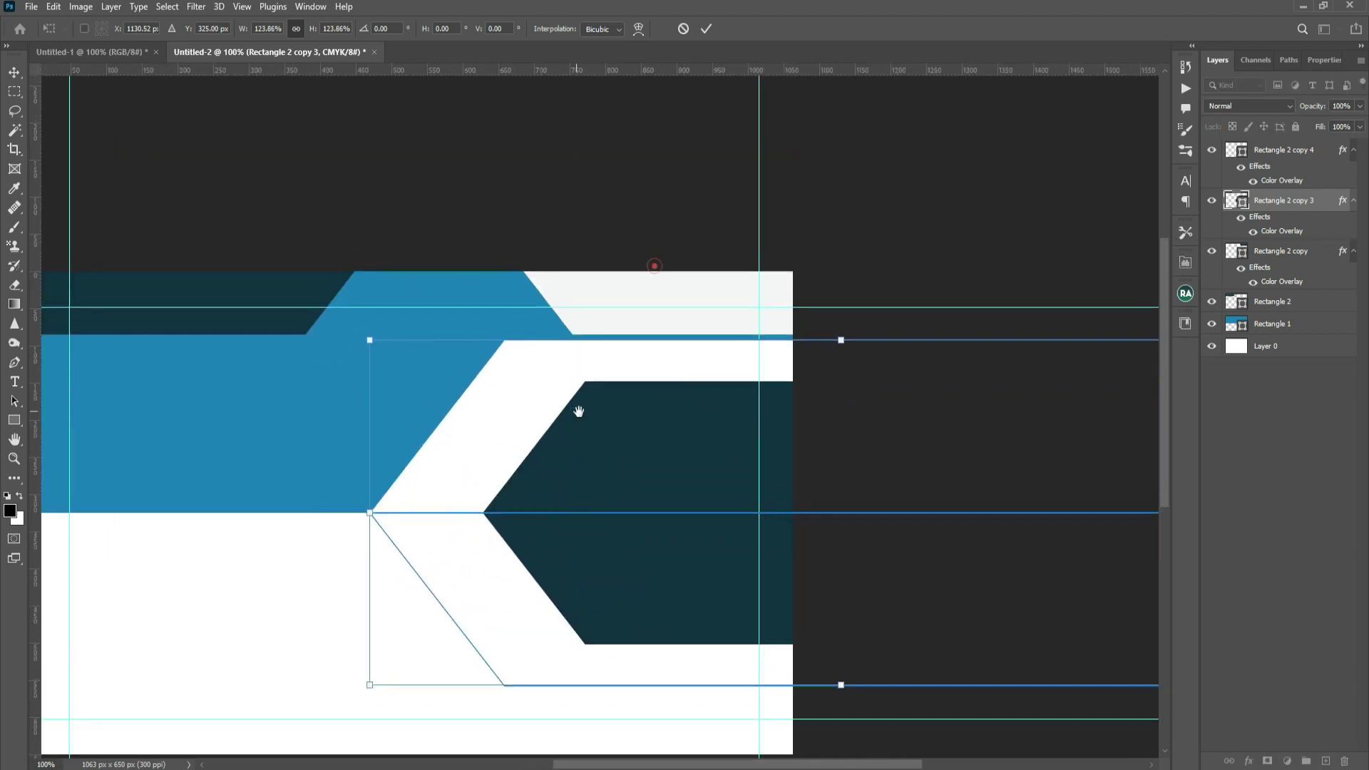
drag(502, 374, 559, 374)
drag(462, 555, 491, 550)
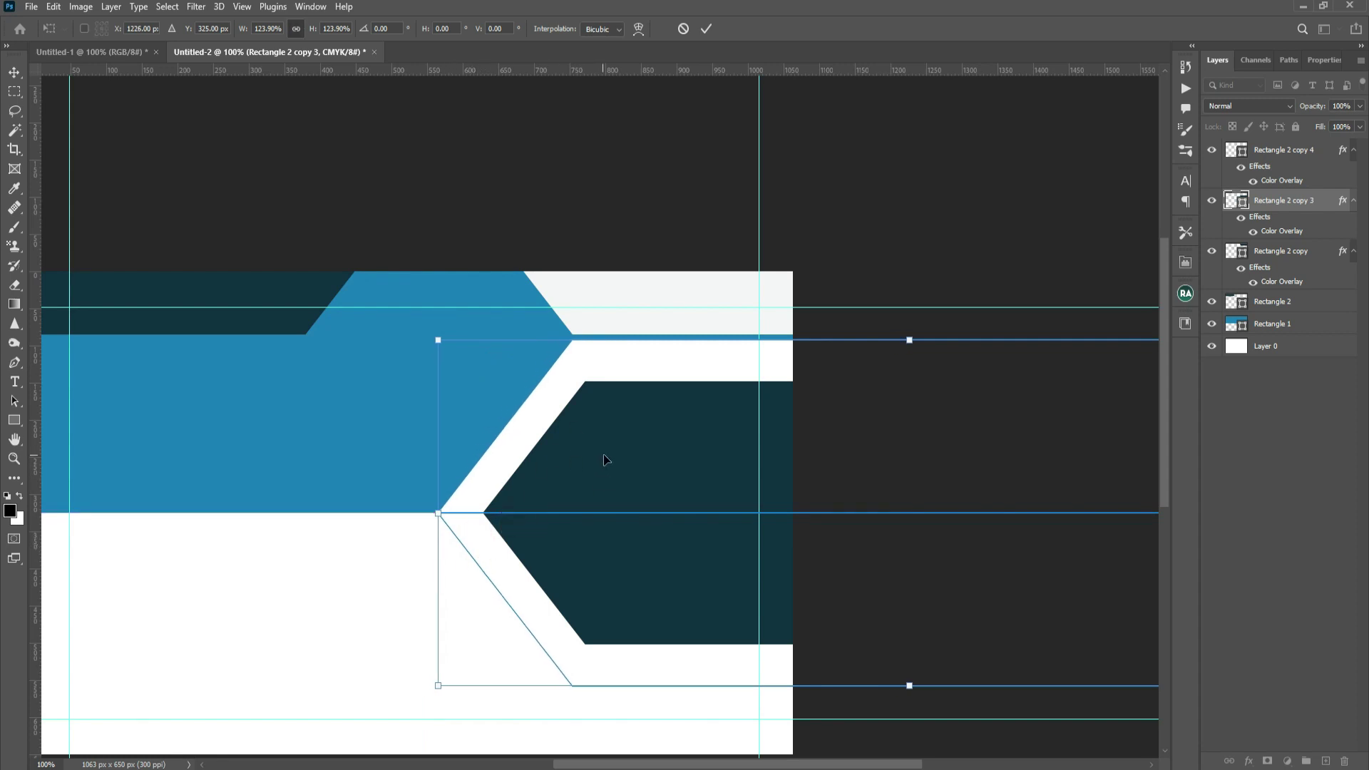
key(Return)
Scale the dark arrow to about 101% and nudge it 10 px to the right inside the white arrow.
click(649, 440)
key(ctrl+t)
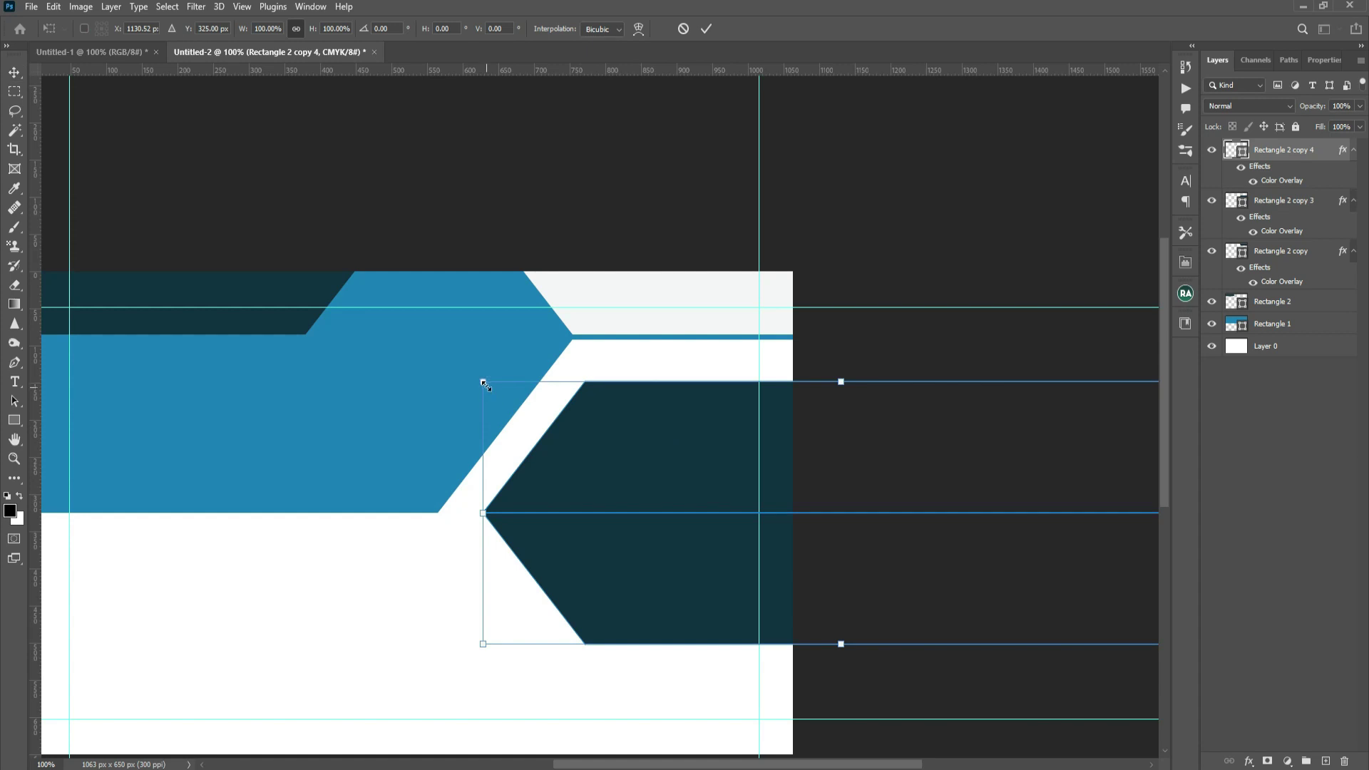
drag(485, 385, 480, 379)
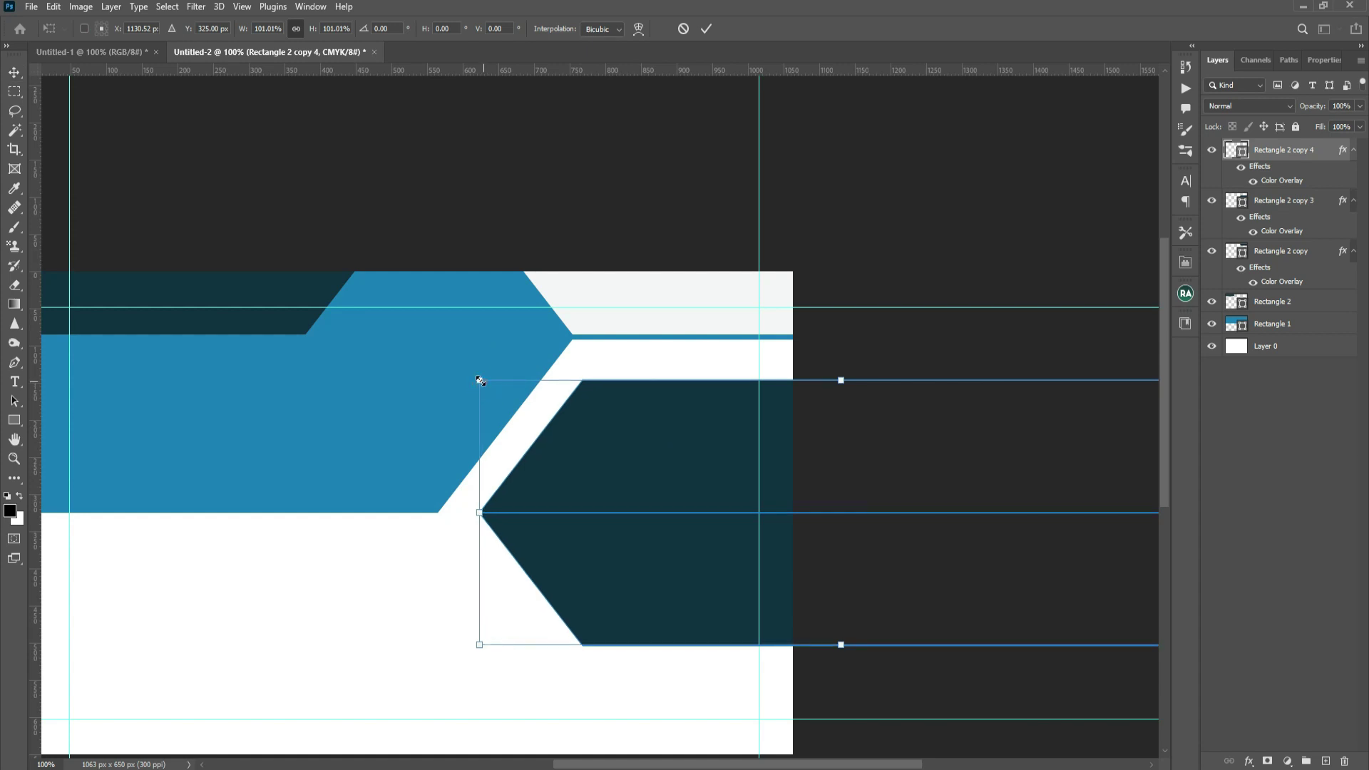
key(Return)
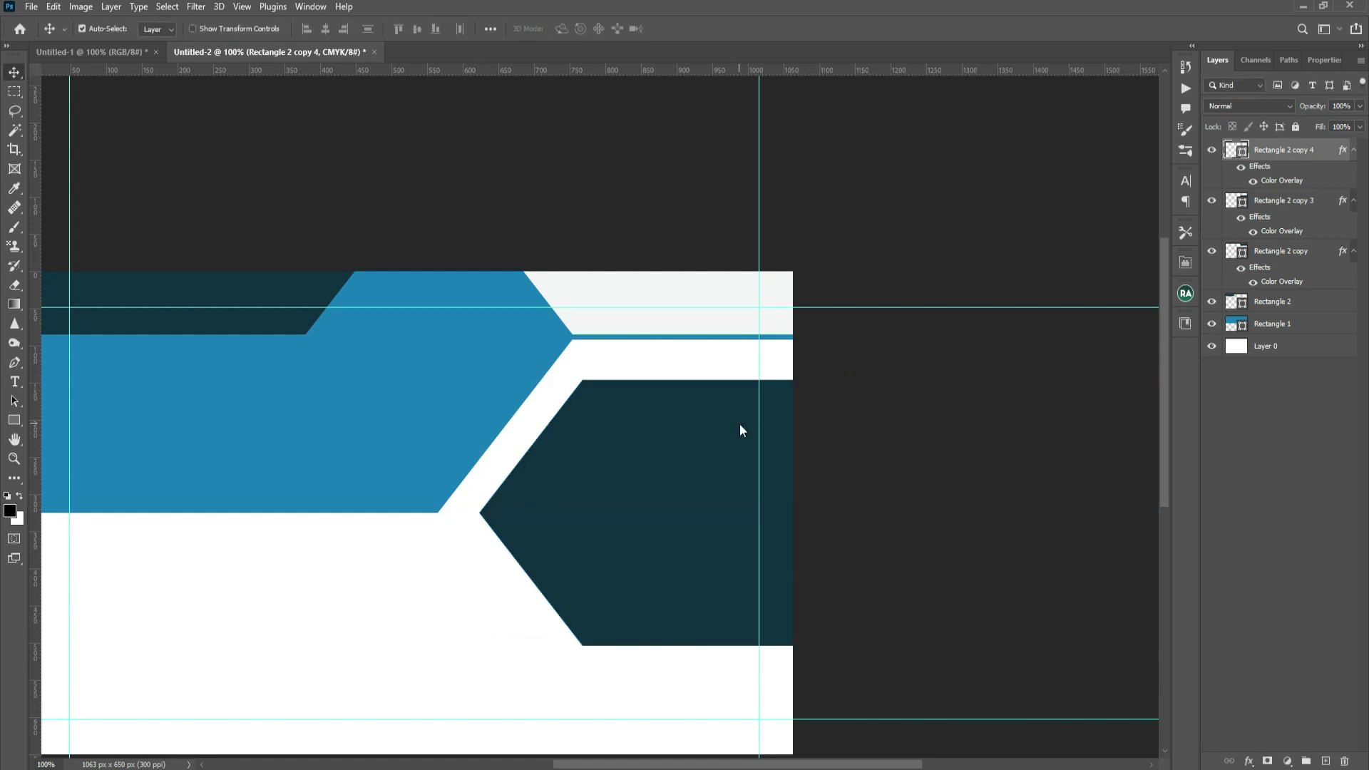
click(568, 469)
key(shift+Right)
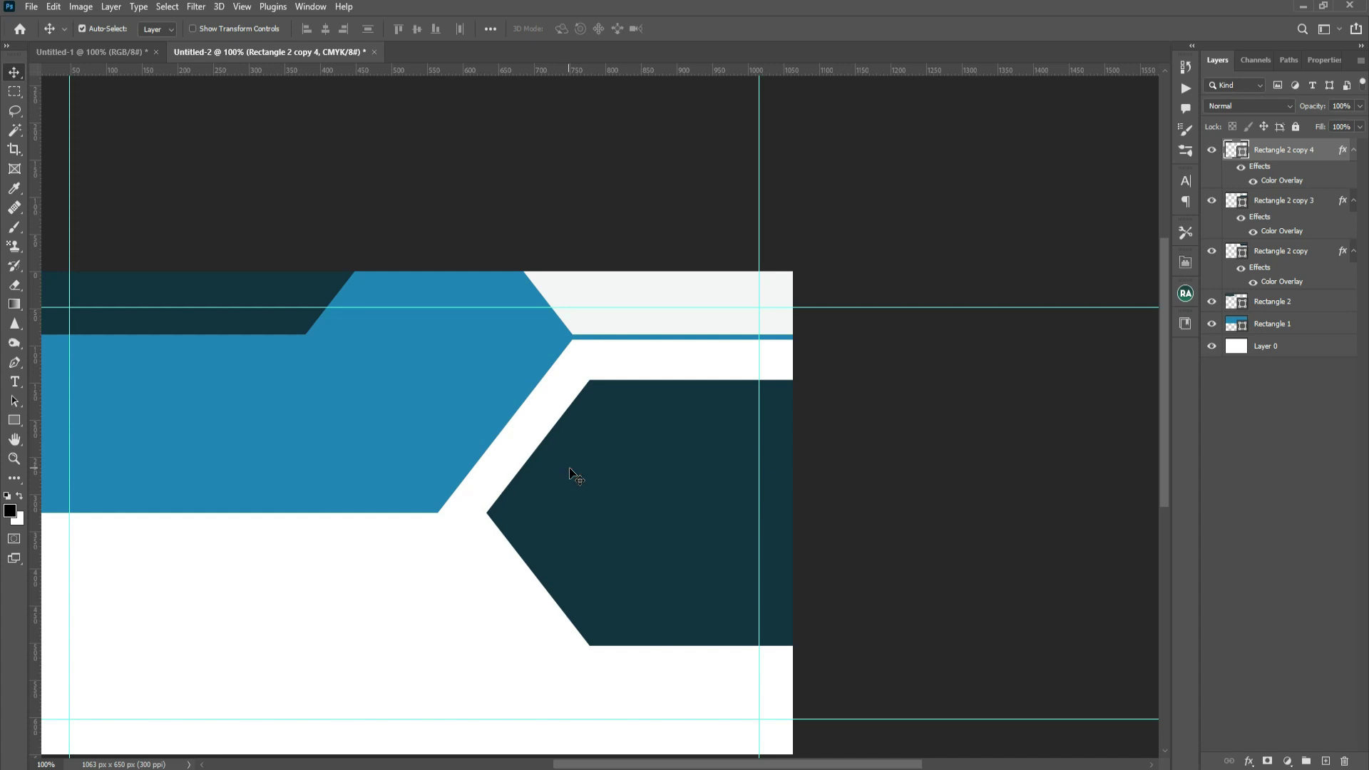
Duplicate the top-left dark slanted shape, flip the copy vertically and align it with the canvas's bottom-left corner.
key(ctrl+minus)
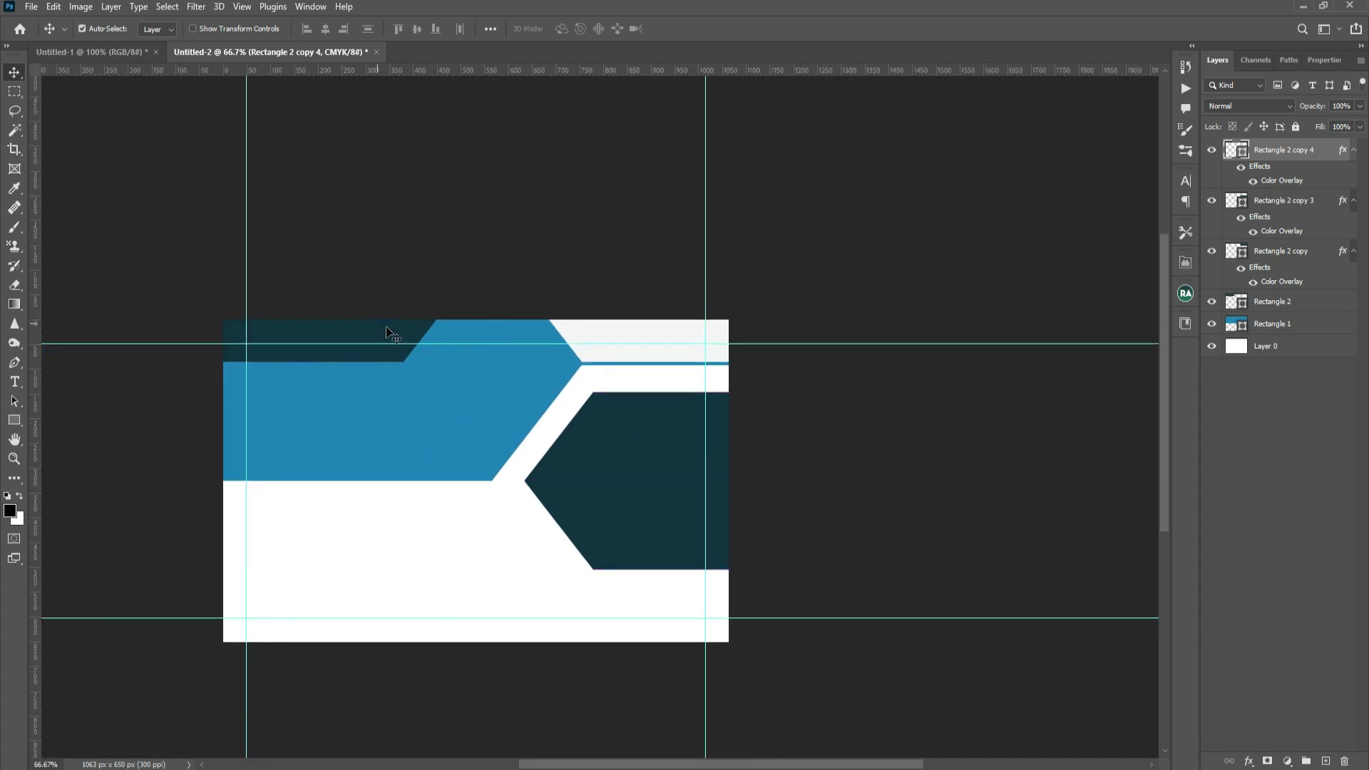
drag(385, 328, 376, 565)
key(ctrl+t)
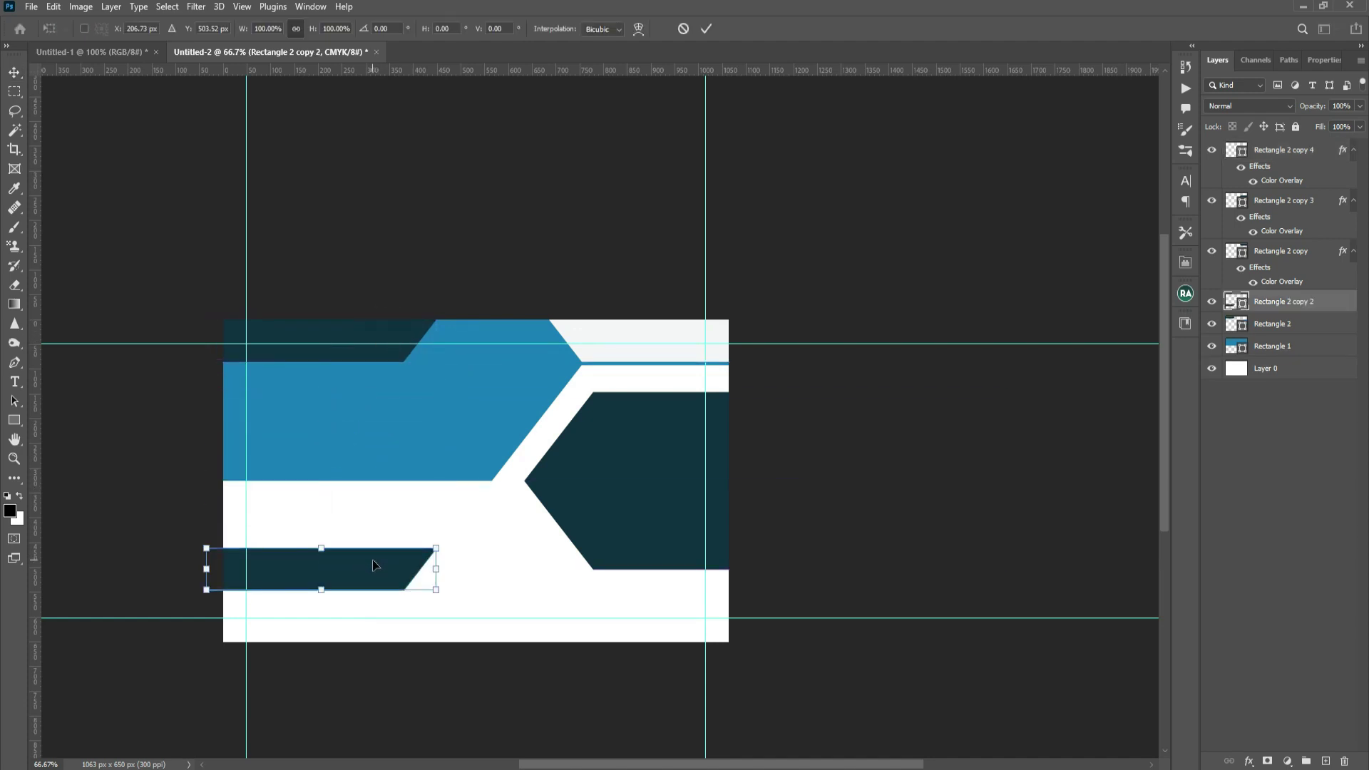
right_click(373, 567)
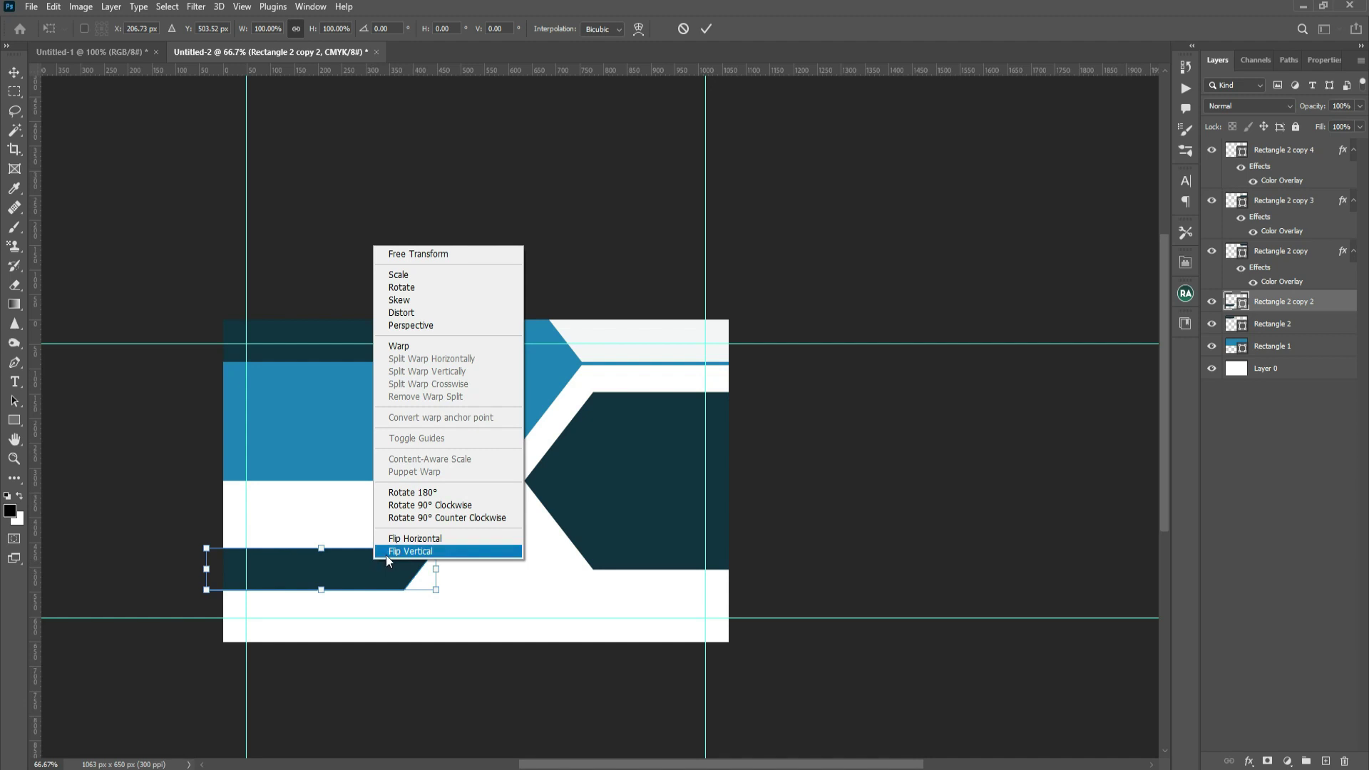
click(397, 551)
drag(394, 554, 604, 510)
double_click(384, 628)
key(ctrl+plus)
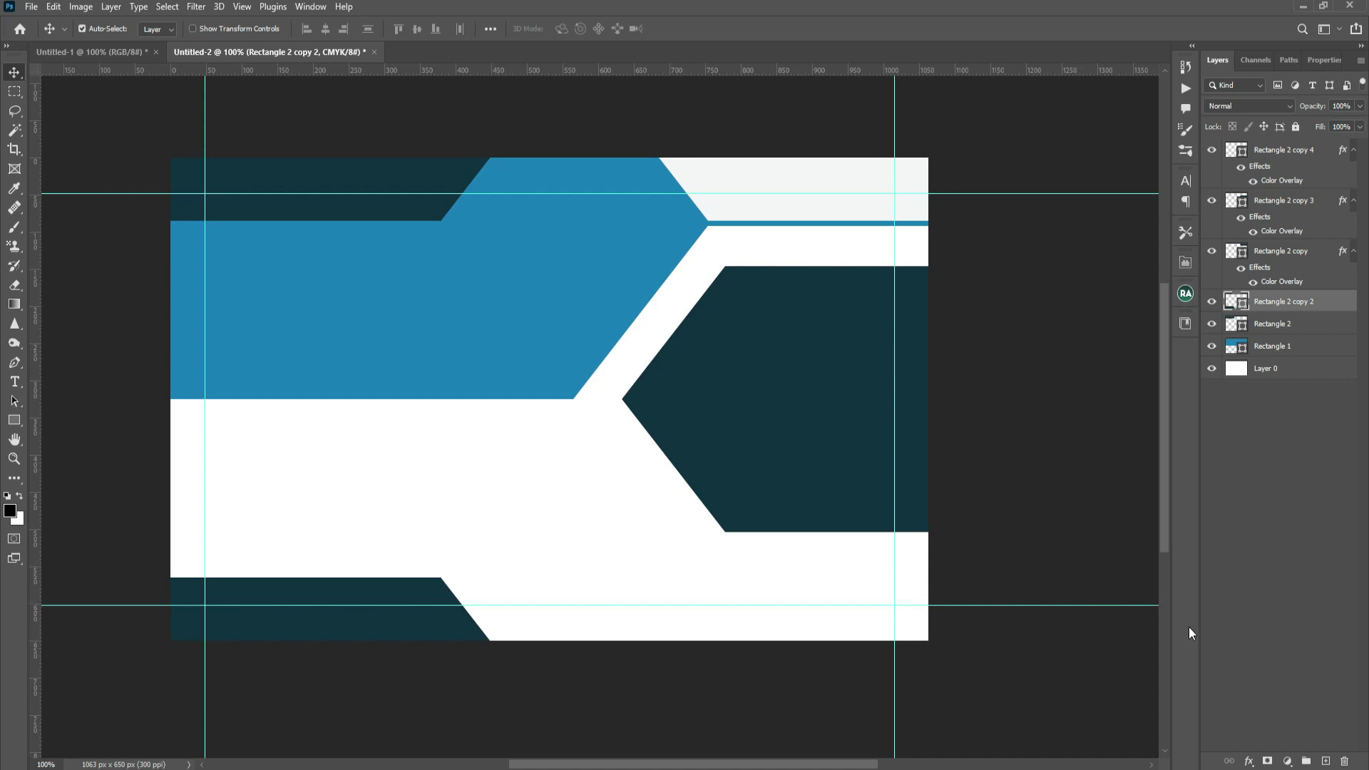
Add a Color Overlay to the bottom-left slanted shape, using the blue sampled from the large blue shape.
click(1249, 761)
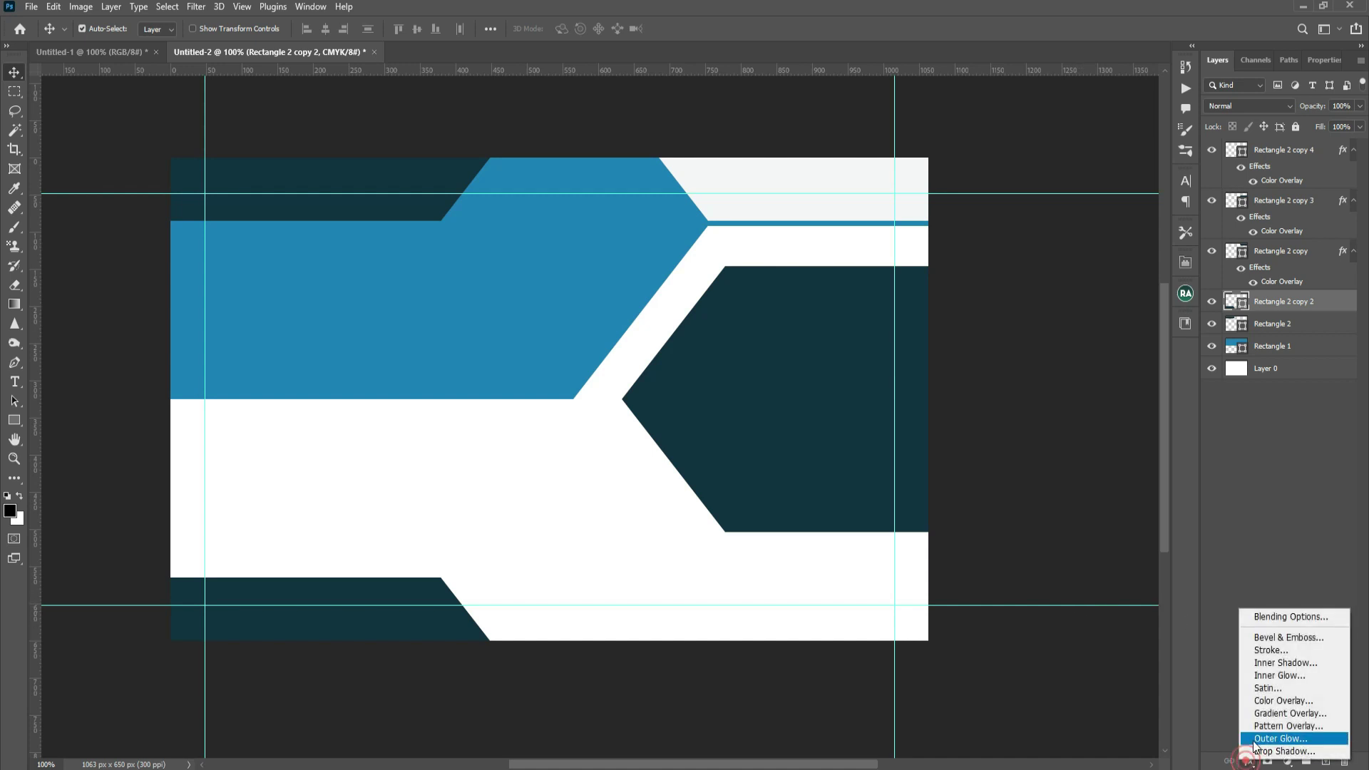
click(1277, 700)
click(1143, 475)
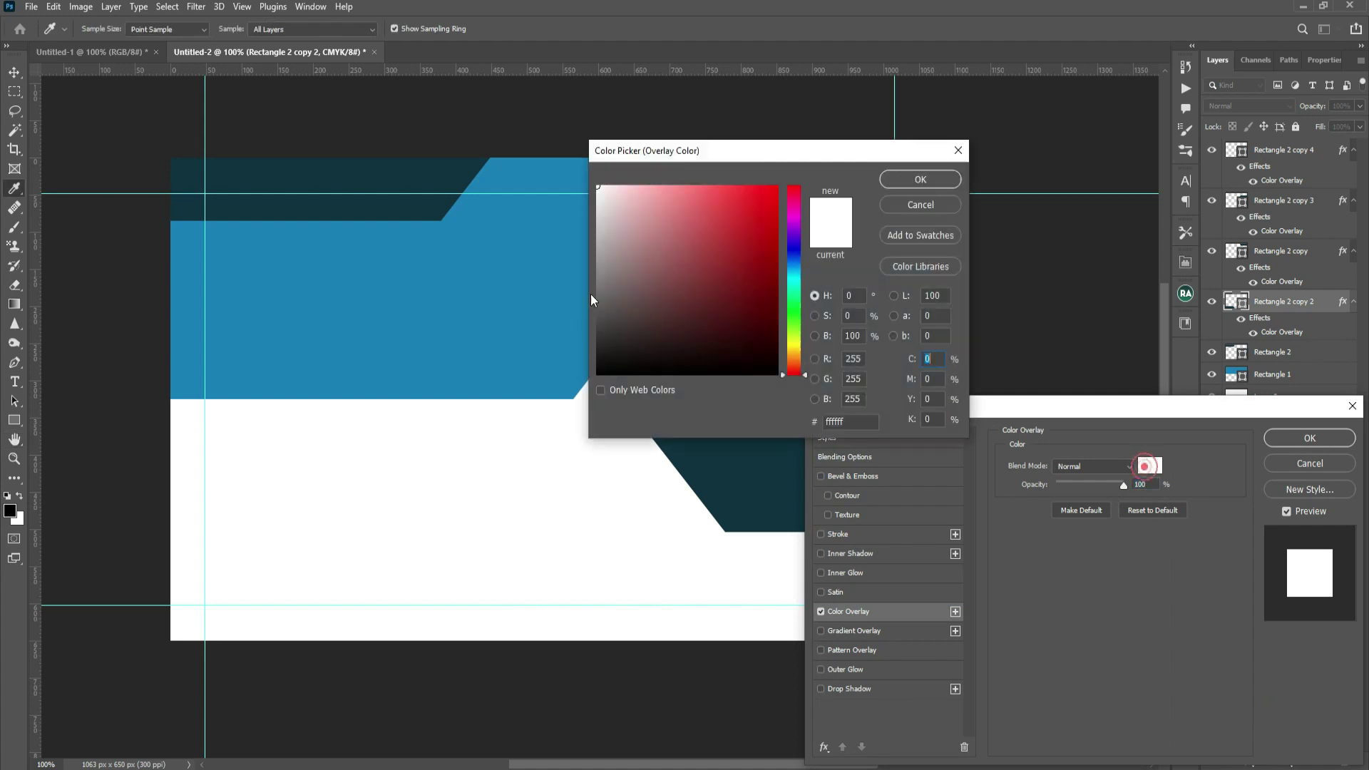
click(511, 300)
key(Return)
key(Return)
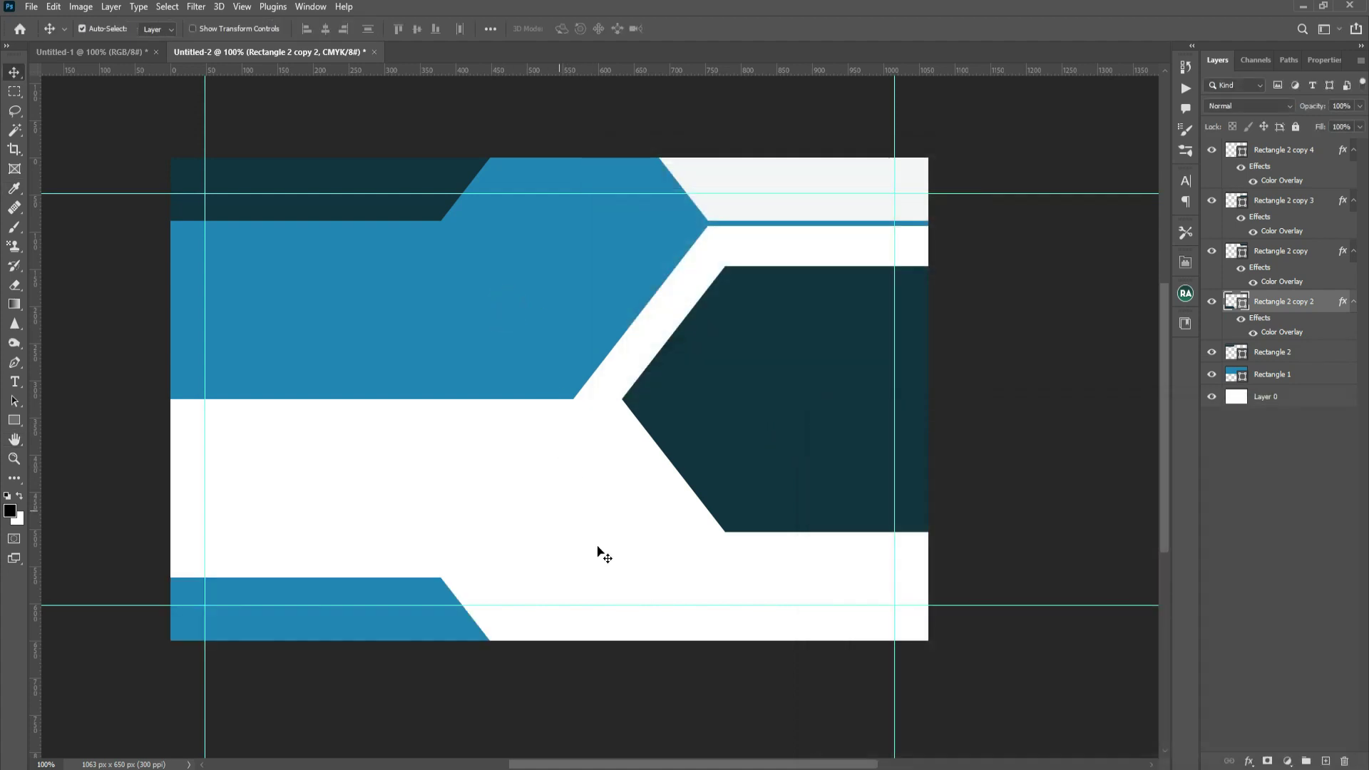
Draw a horizontal line about 1038 px long with the Line tool from the card's left edge along the bottom blue shape's upper edge.
click(14, 421)
drag(14, 421, 82, 479)
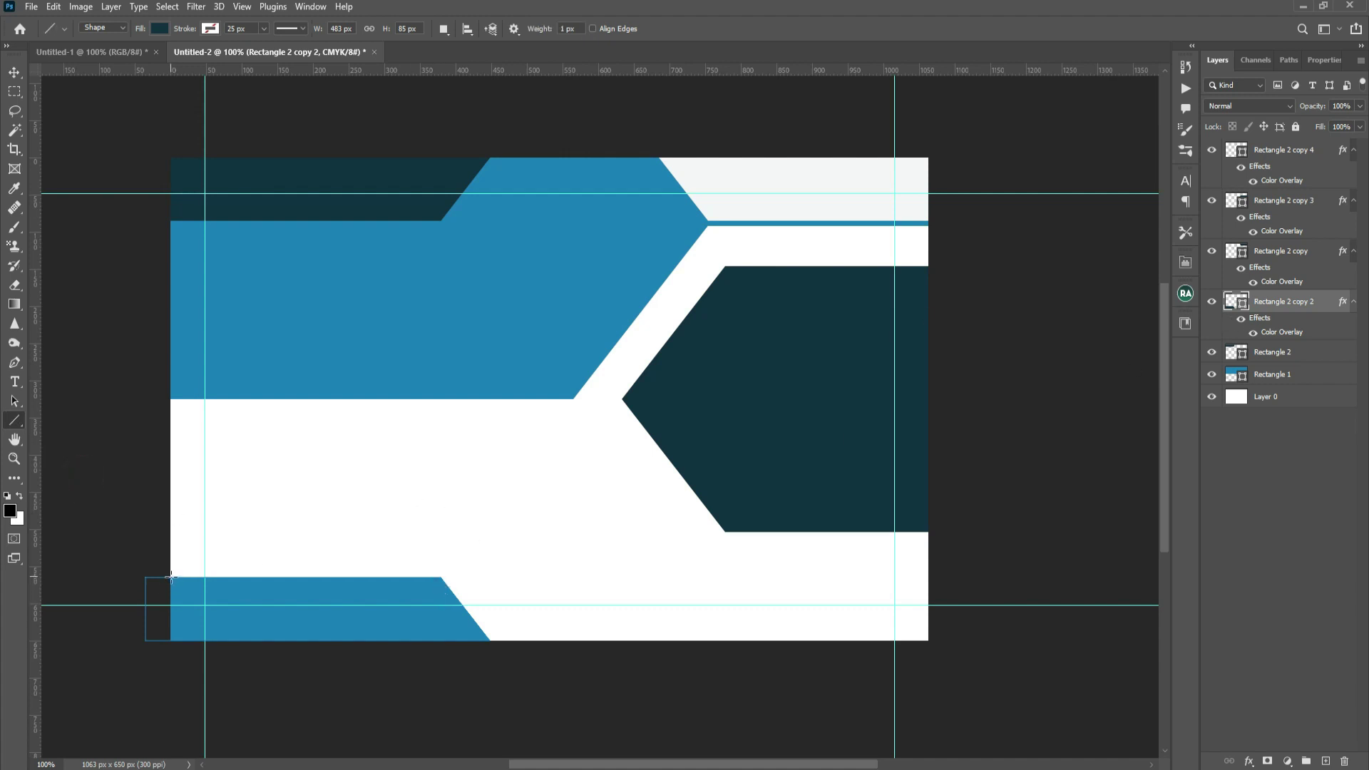
drag(171, 576, 911, 579)
click(1212, 59)
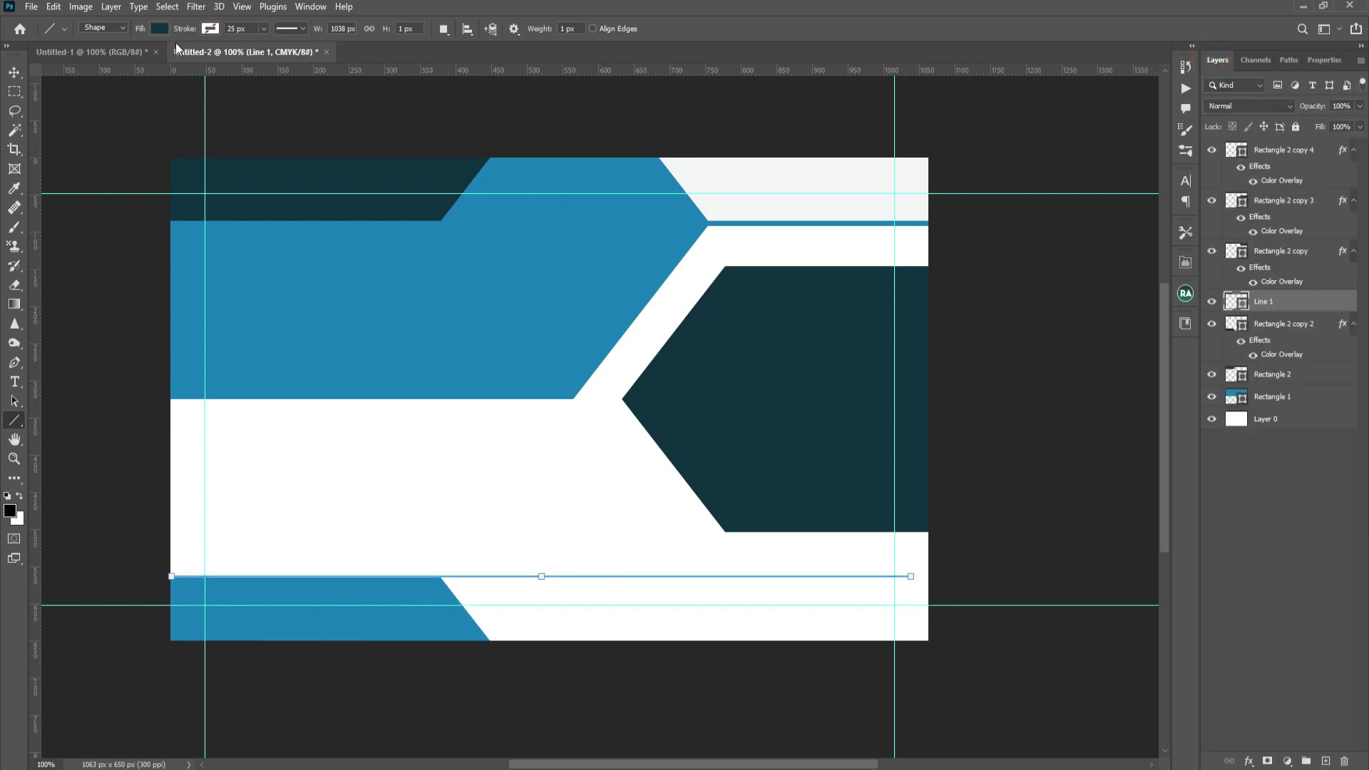
key(v)
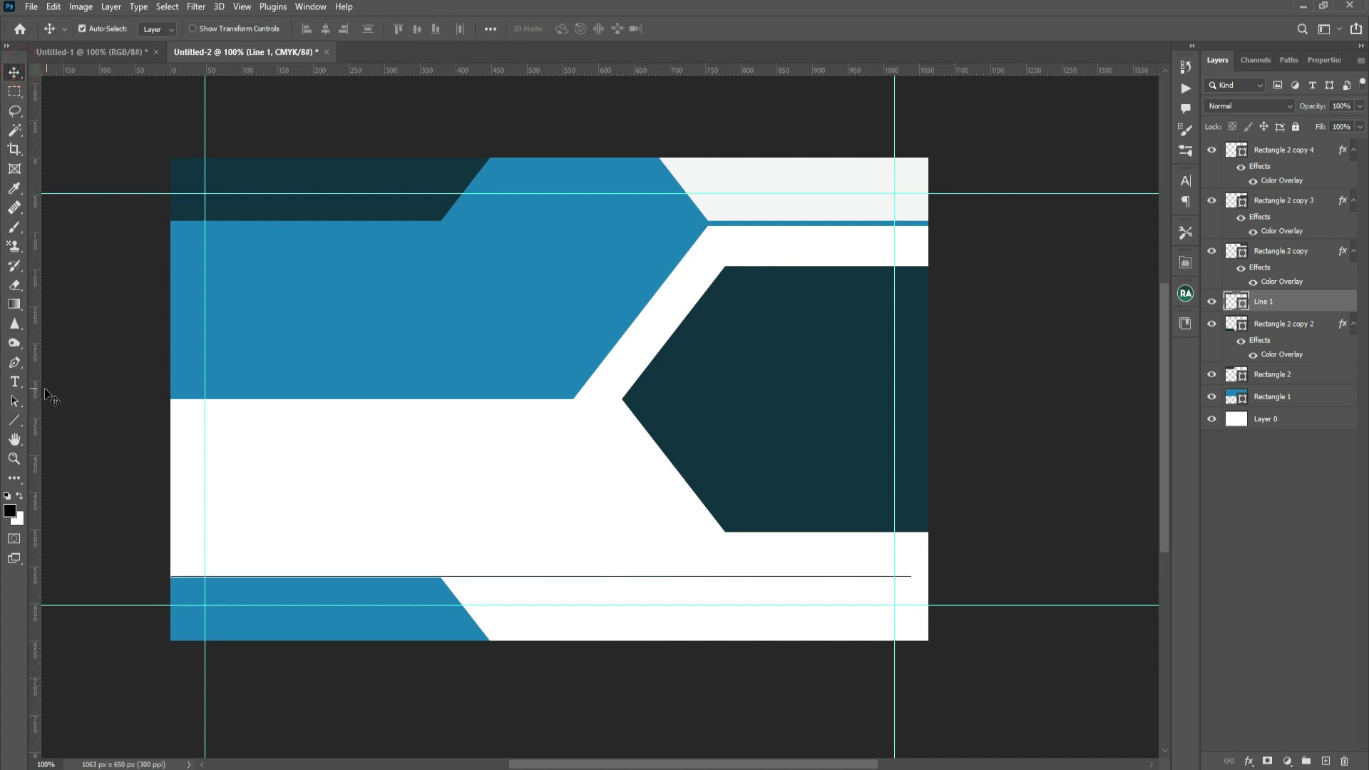
Change the line's fill to the recently used blue.
click(15, 425)
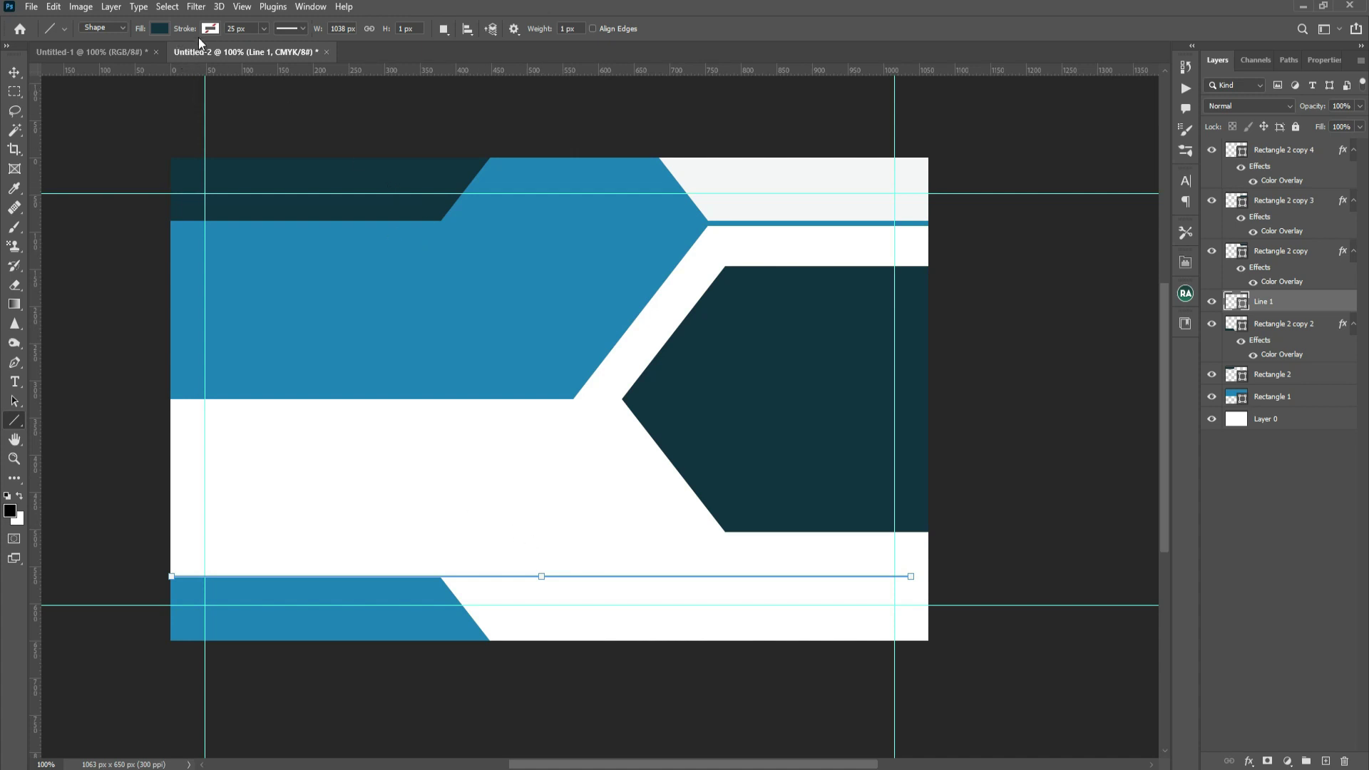
click(160, 29)
click(71, 107)
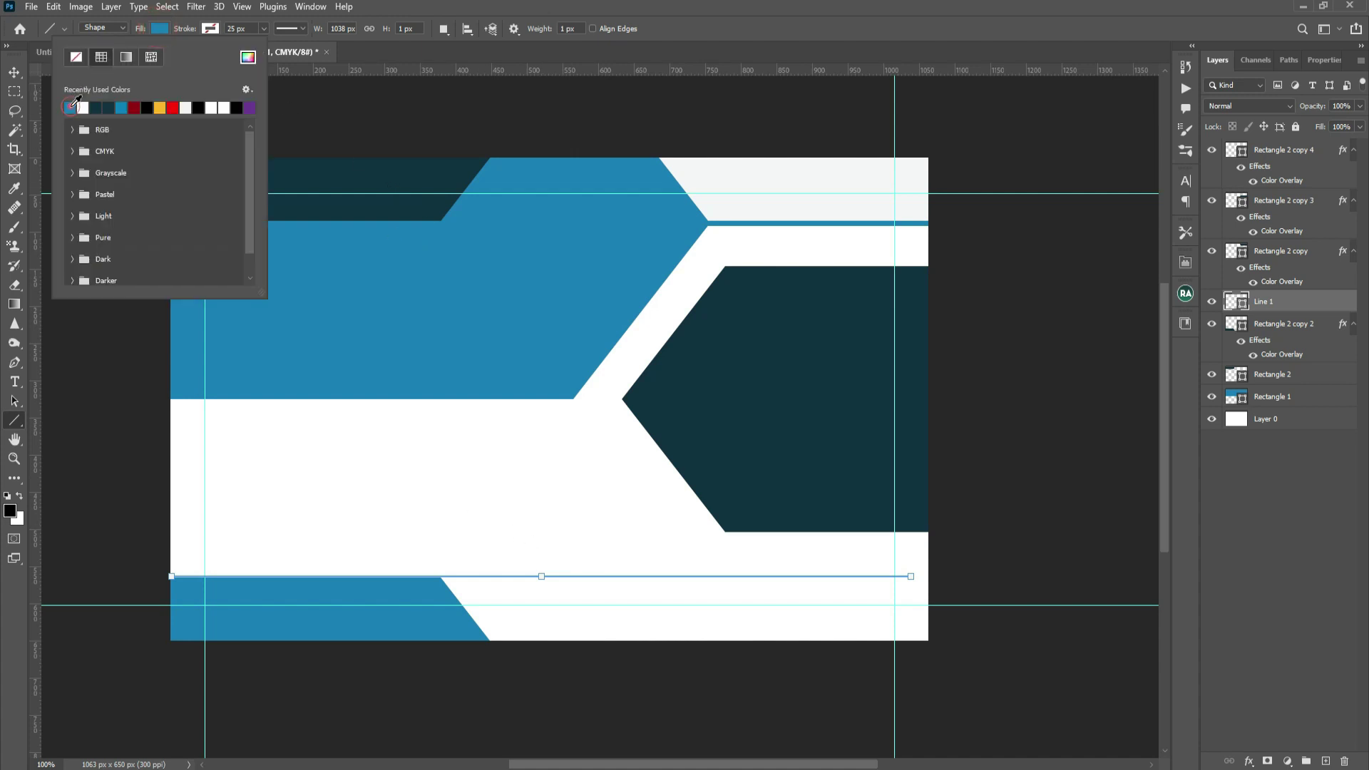
click(13, 75)
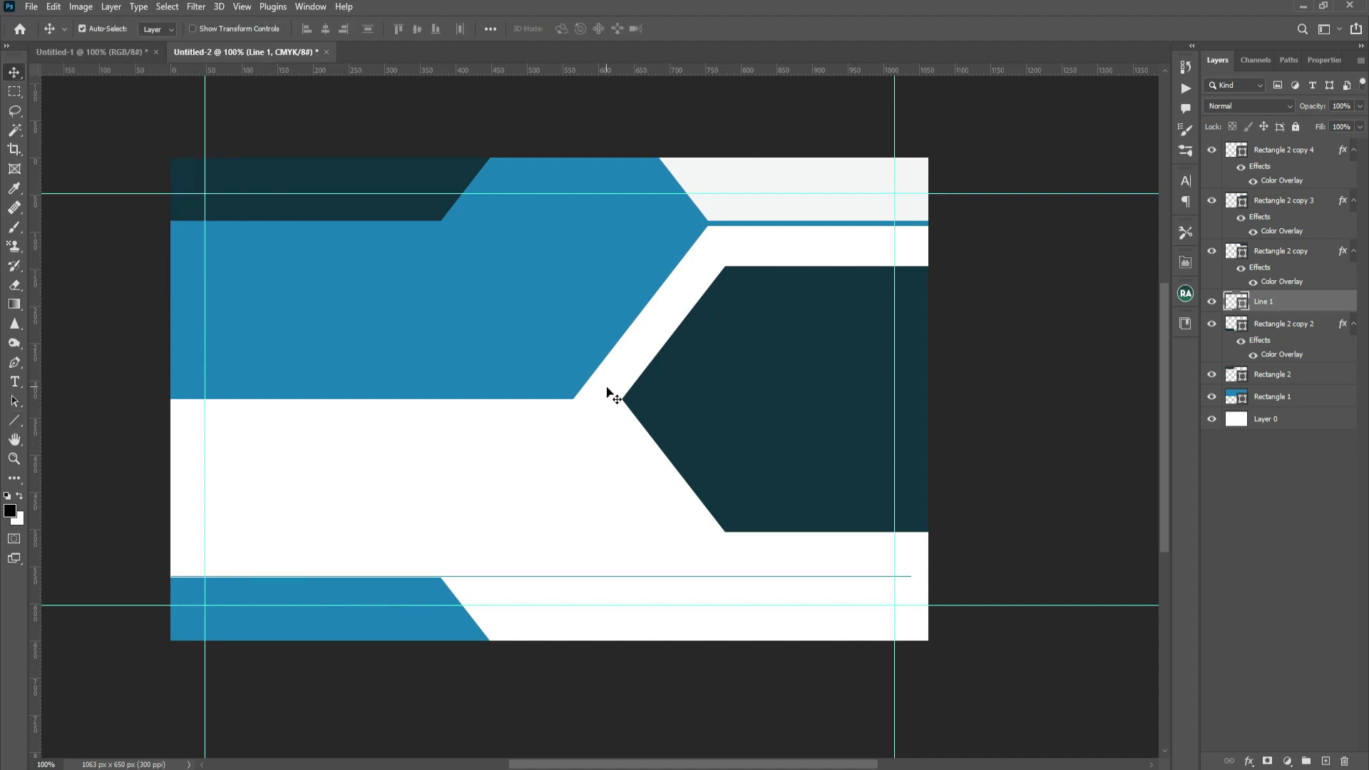
Hide the margin guides to see the thin line above the bottom blue shape clearly.
key(ctrl)
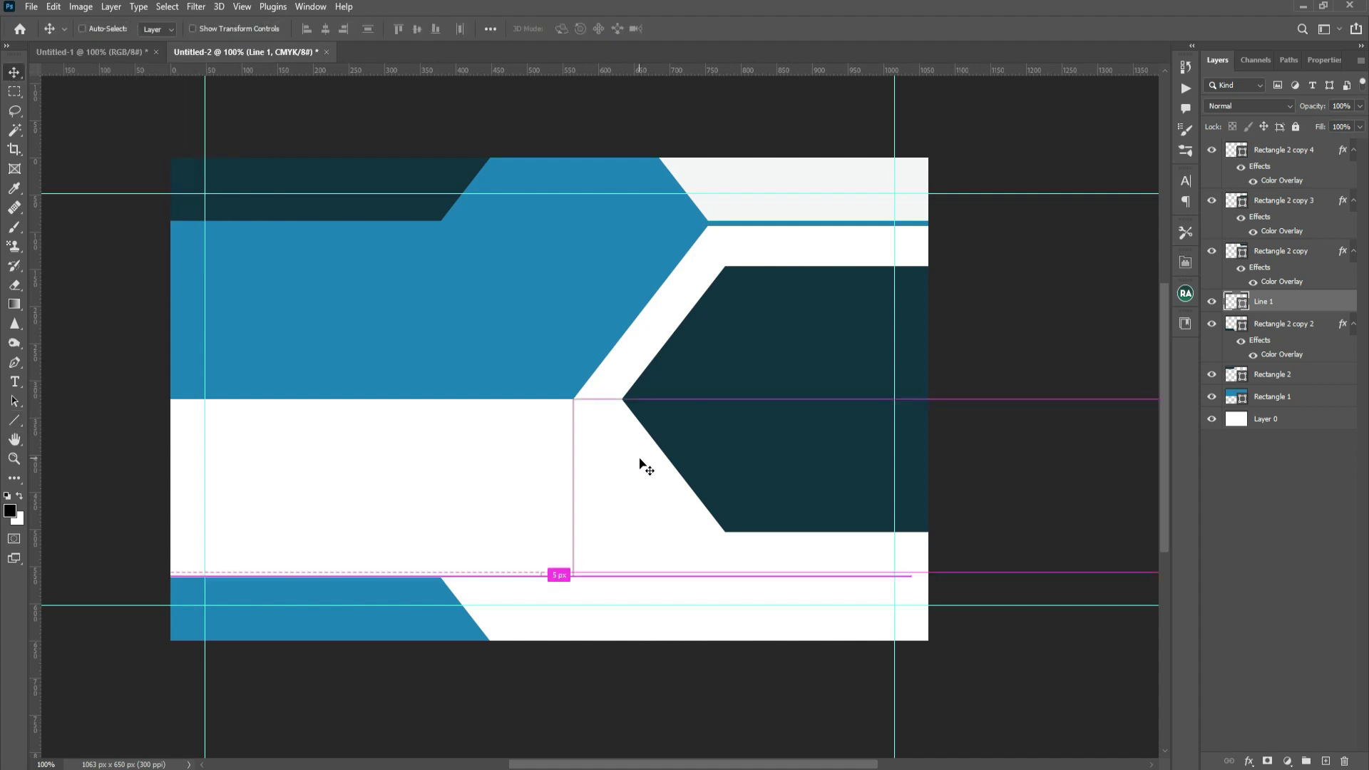
key(ctrl+semicolon)
key(ctrl+plus)
key(ctrl+plus)
drag(628, 611, 646, 305)
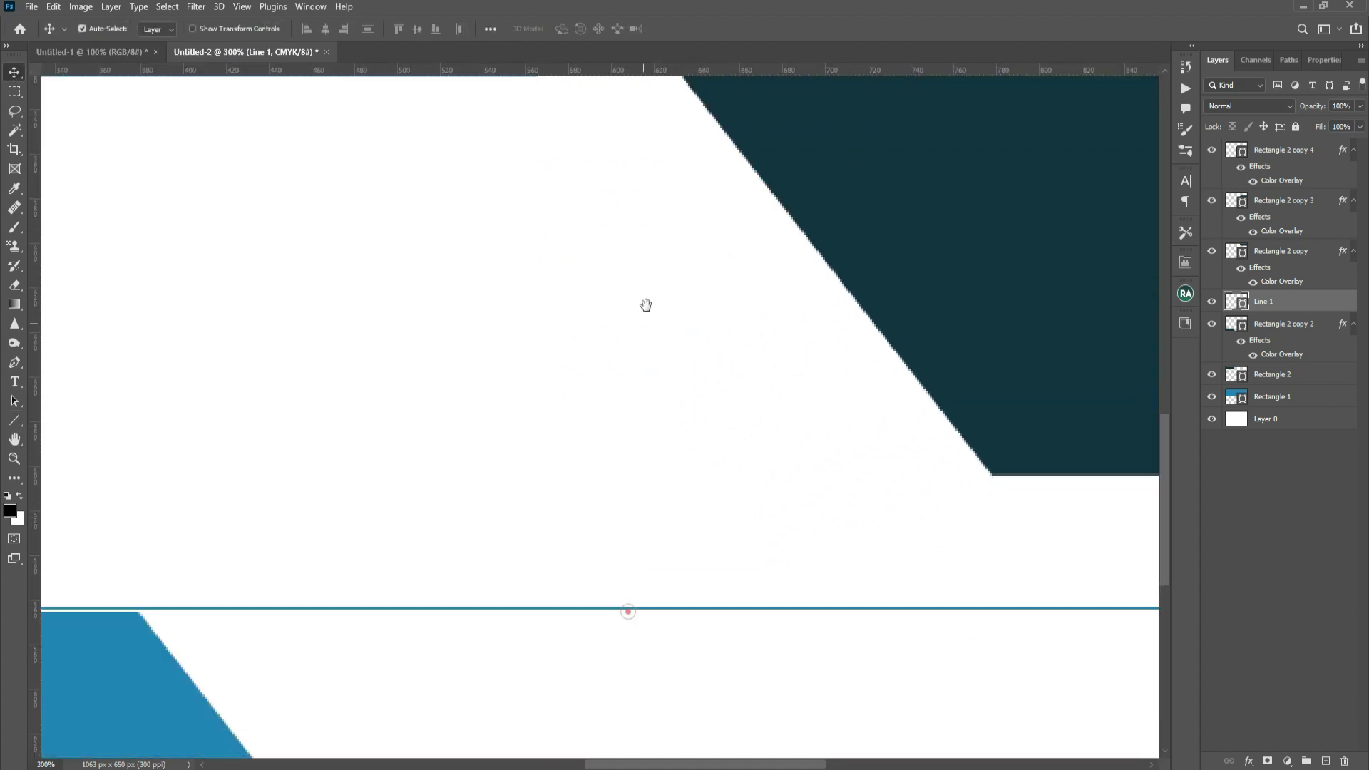
drag(499, 527, 841, 489)
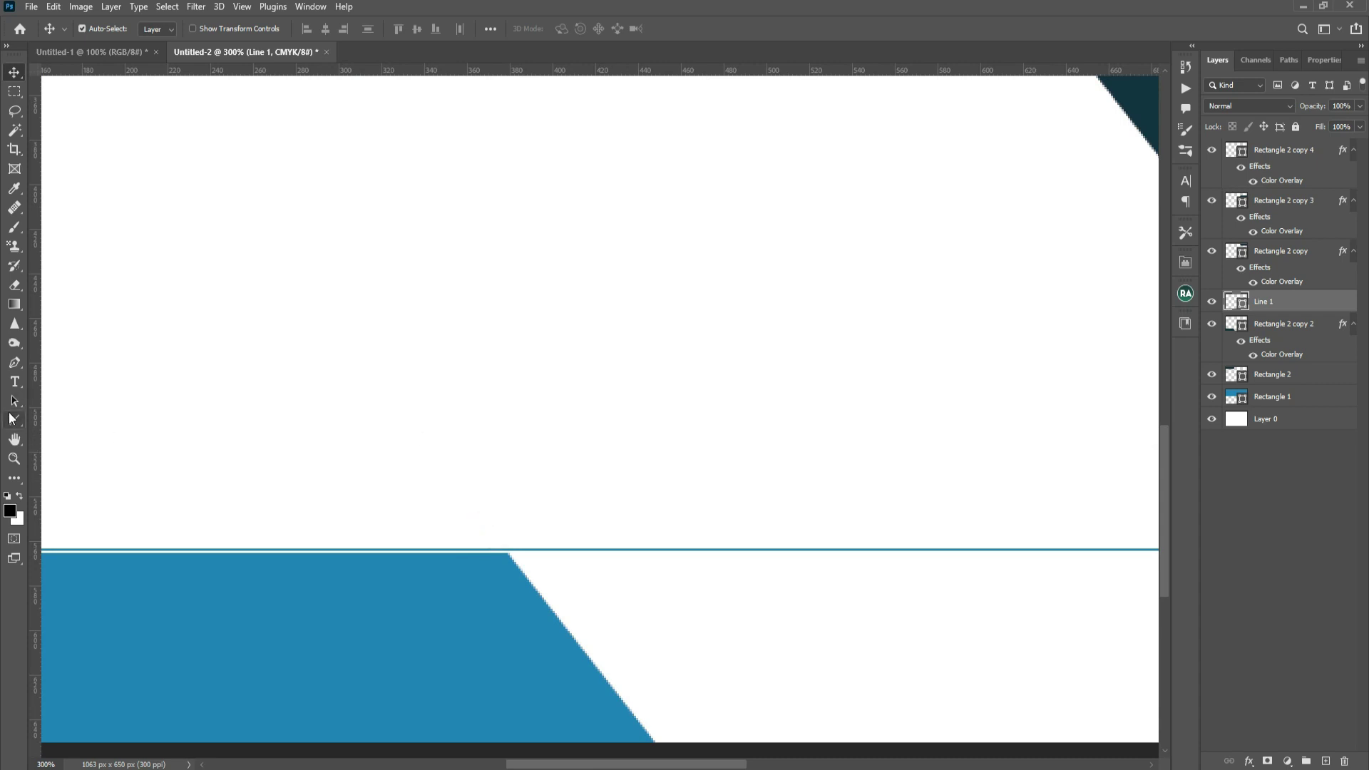
Remove the line's fill and give it a 3 px stroke in the recently used blue.
click(12, 419)
click(160, 29)
click(76, 57)
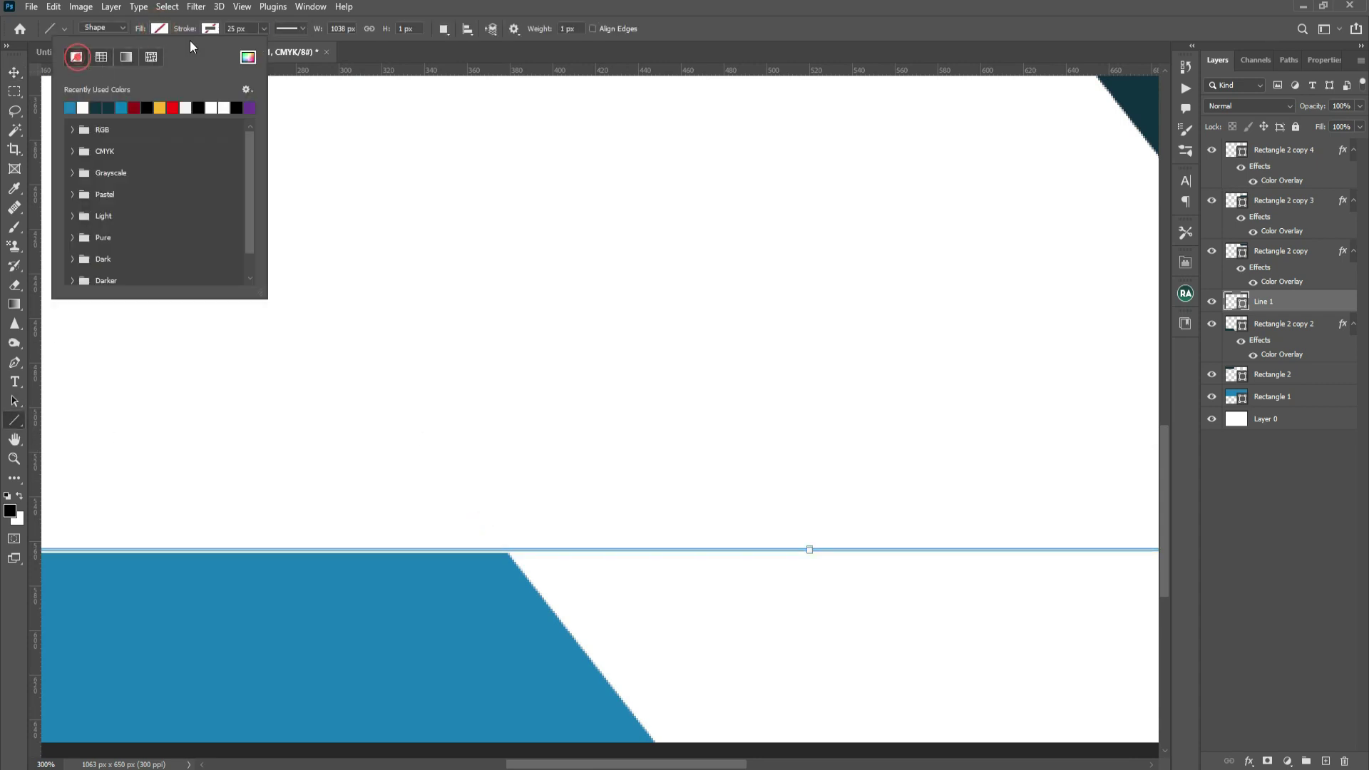
click(210, 29)
click(123, 107)
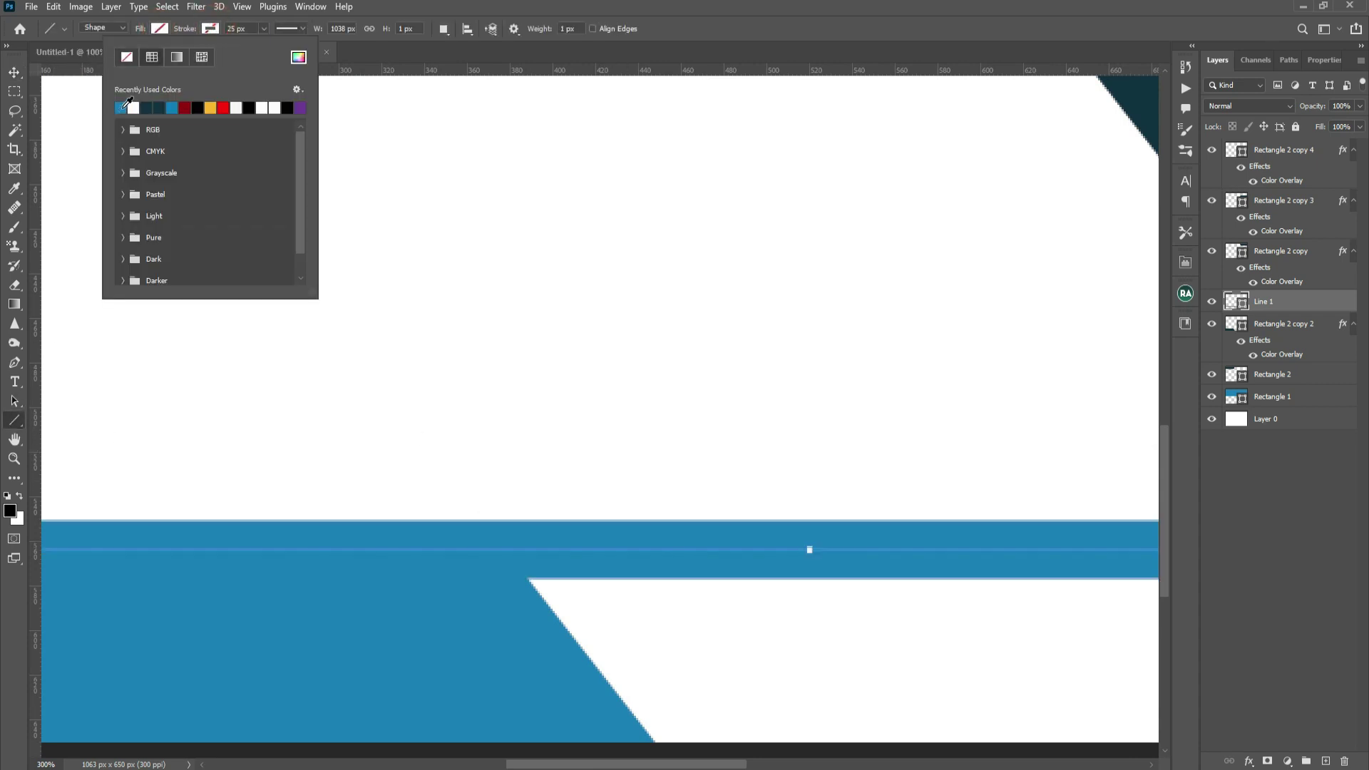
drag(245, 29, 115, 28)
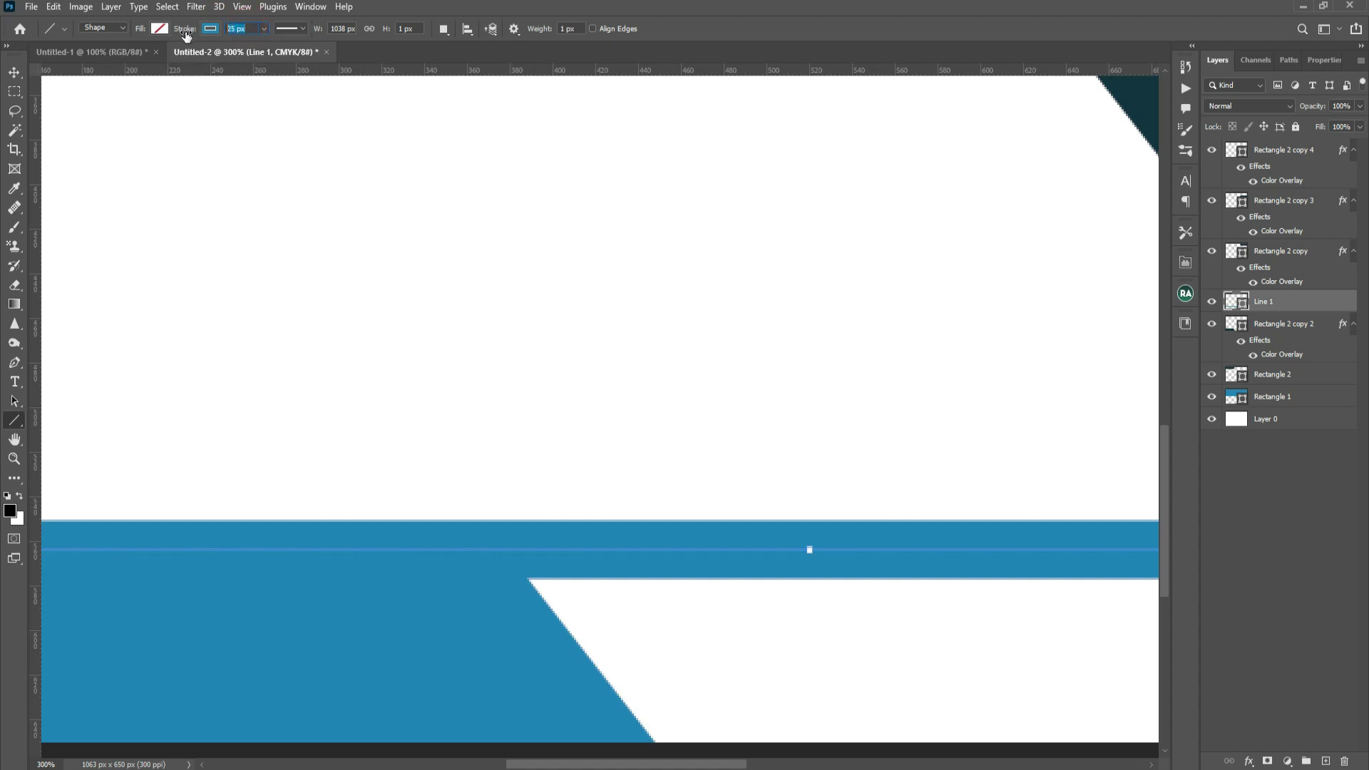
text(3)
key(Return)
click(14, 73)
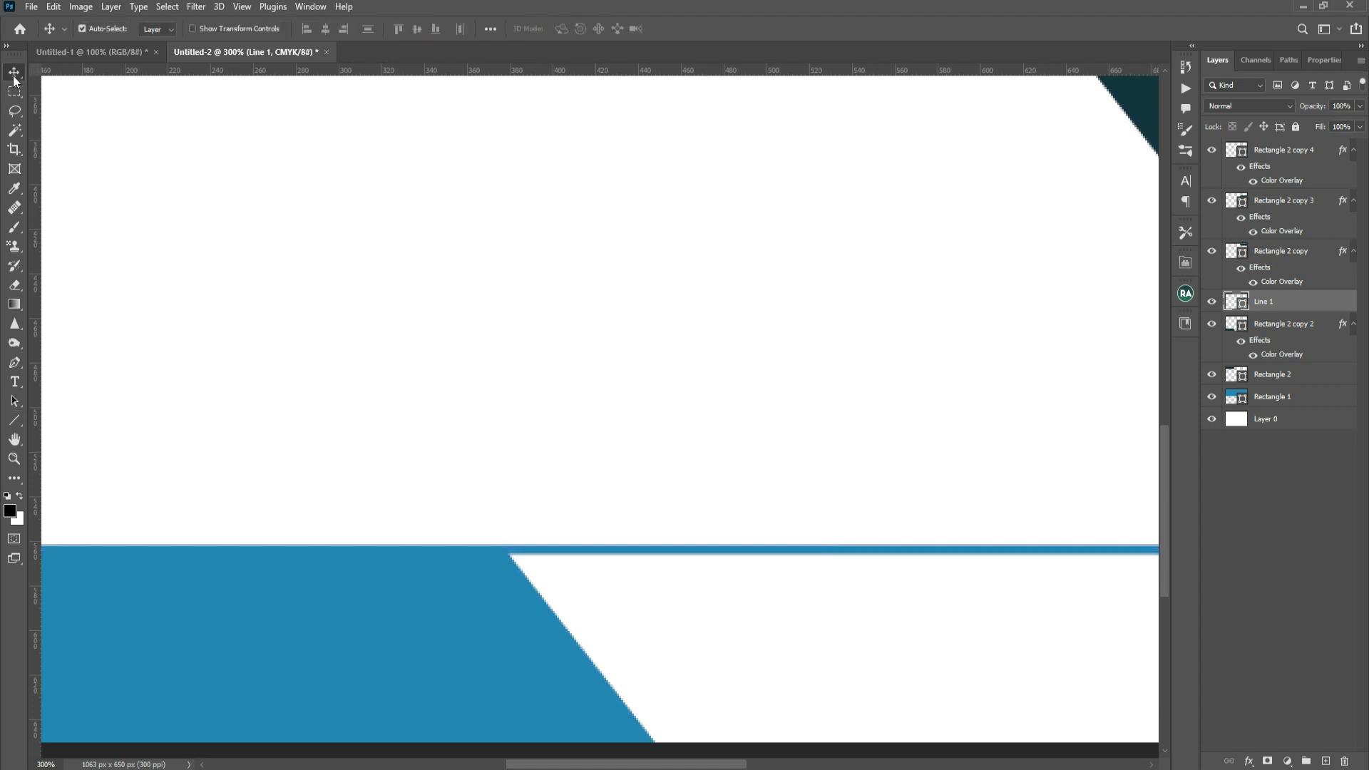
Stretch the blue line with Free Transform until its right end meets the card's right edge.
key(ctrl+minus)
key(ctrl+minus)
key(ctrl+minus)
key(ctrl+plus)
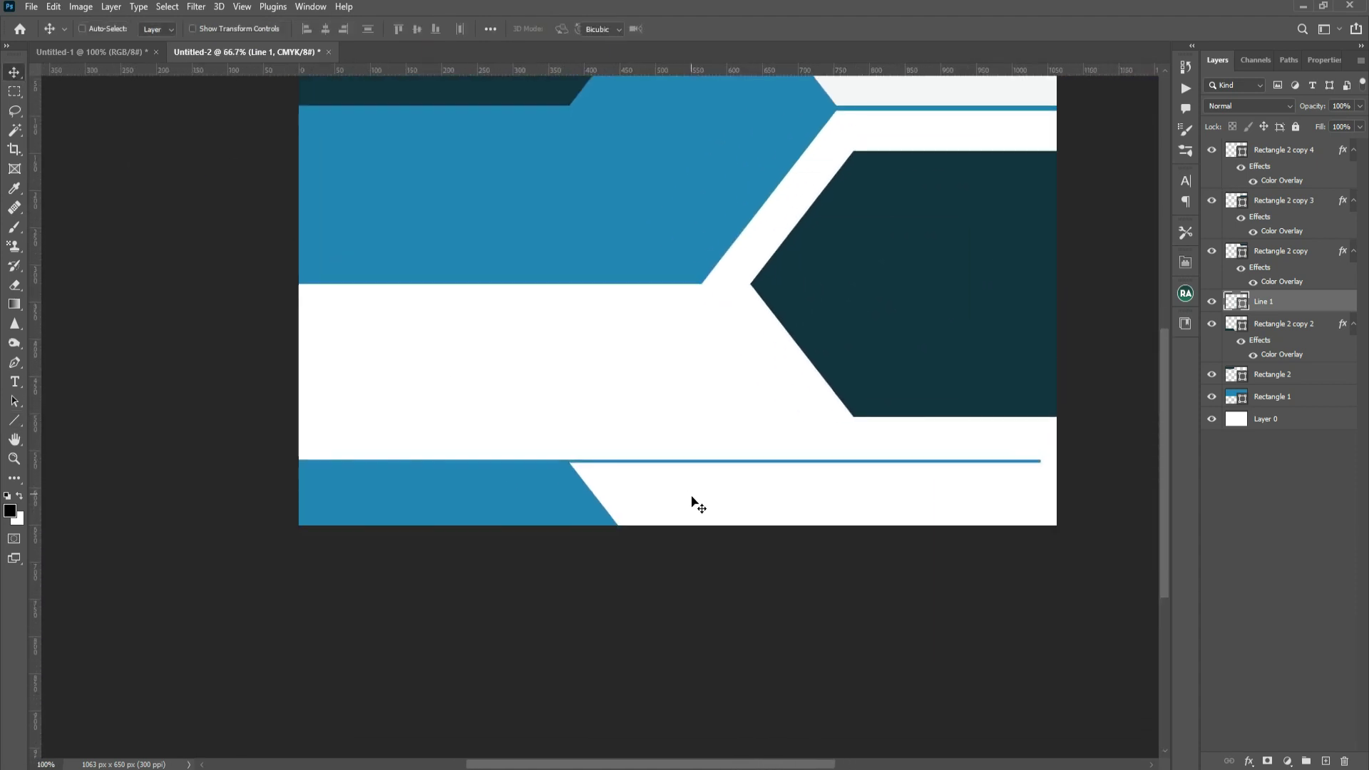
key(ctrl+t)
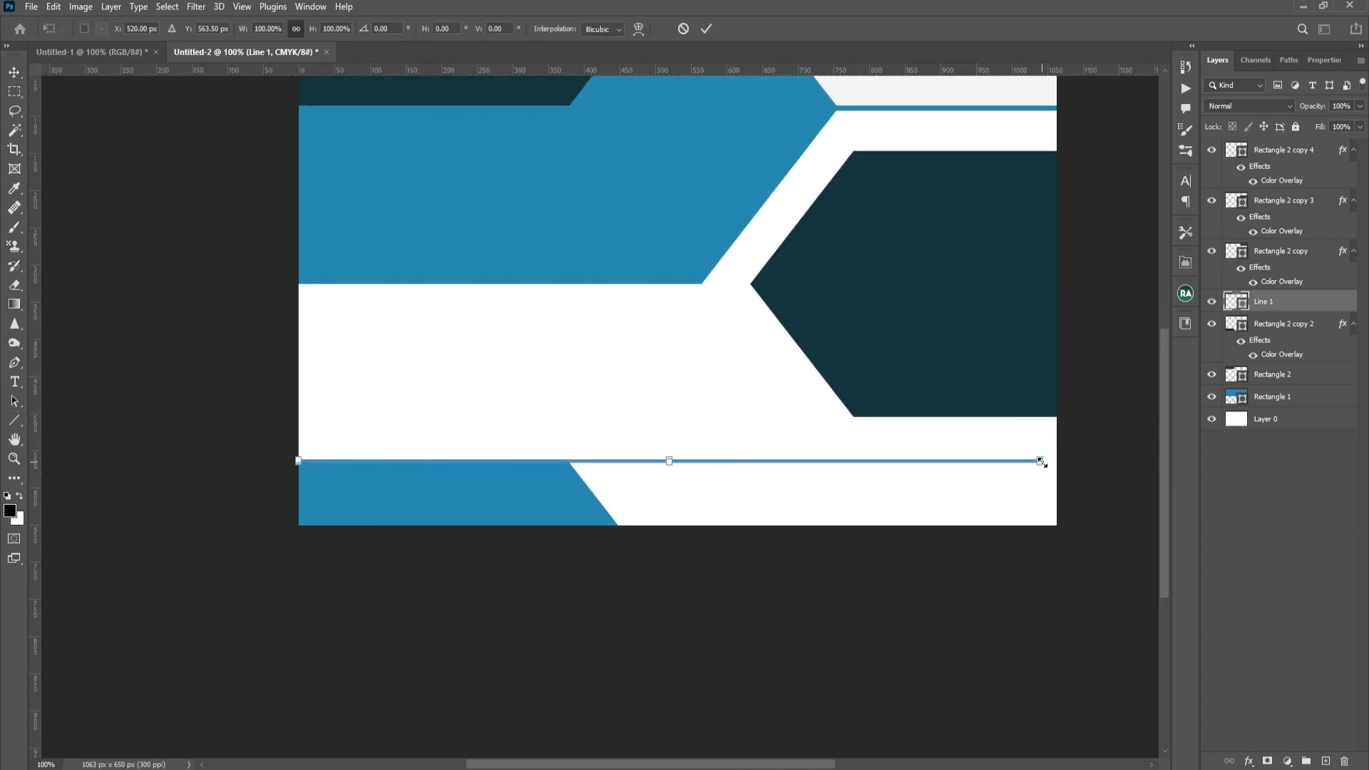
drag(1039, 461, 1057, 462)
key(Return)
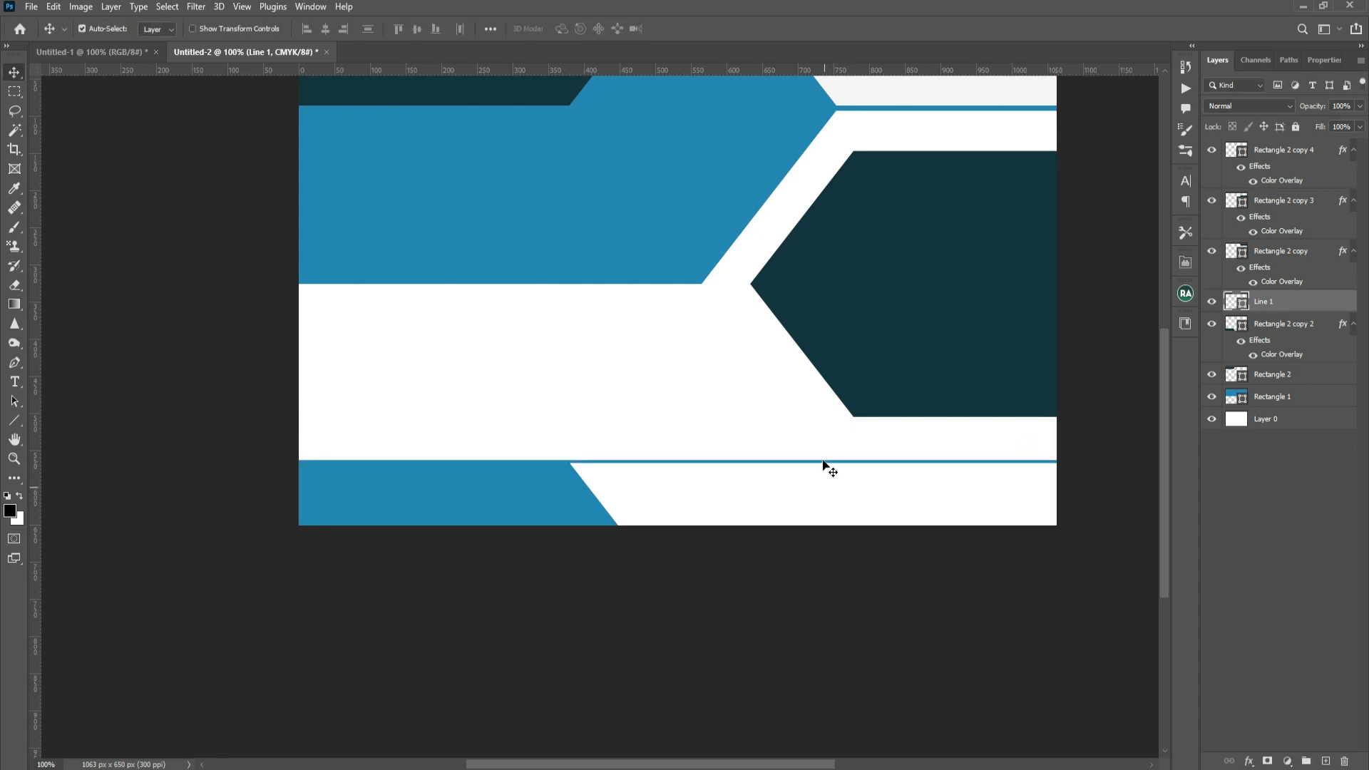
Draw a circle about 368 px in diameter above the topmost shape layer, overlapping the dark arrow's tip.
drag(826, 468, 777, 530)
click(1263, 152)
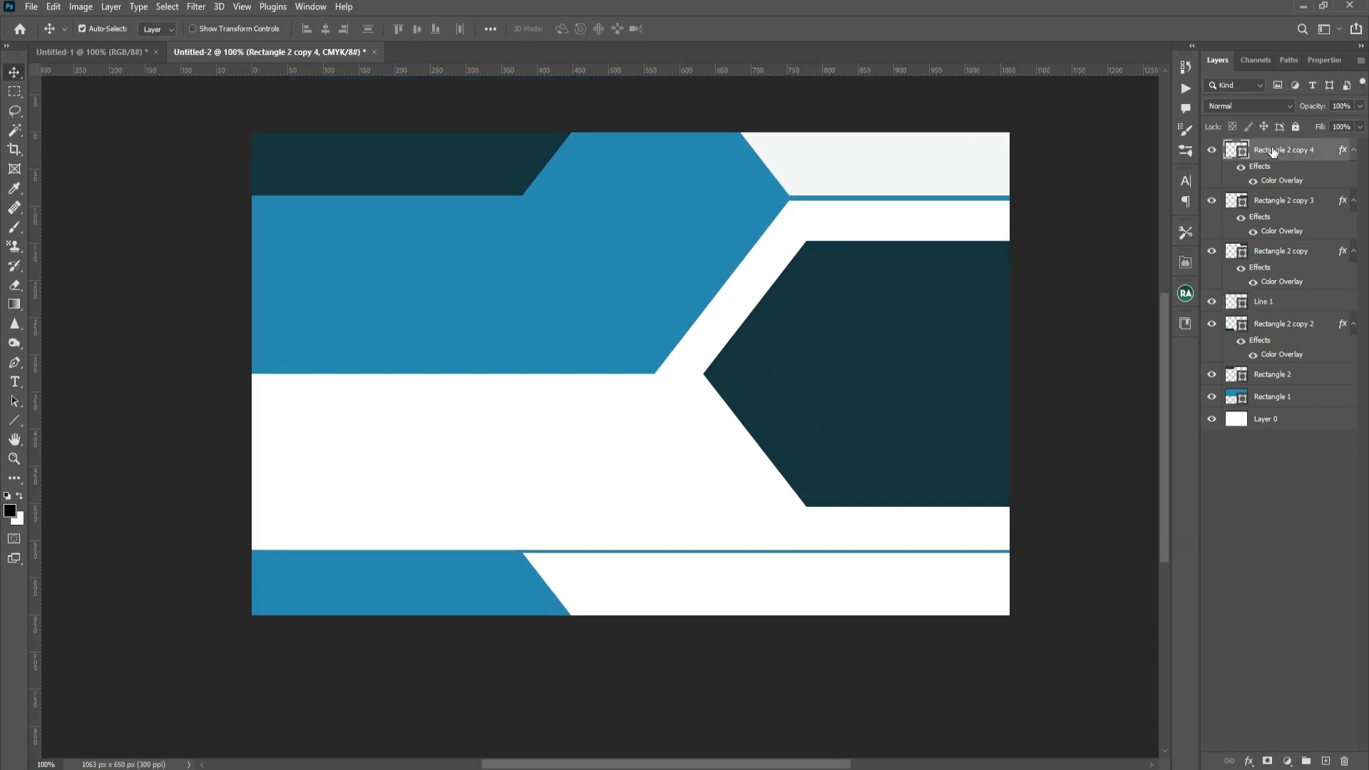
click(16, 420)
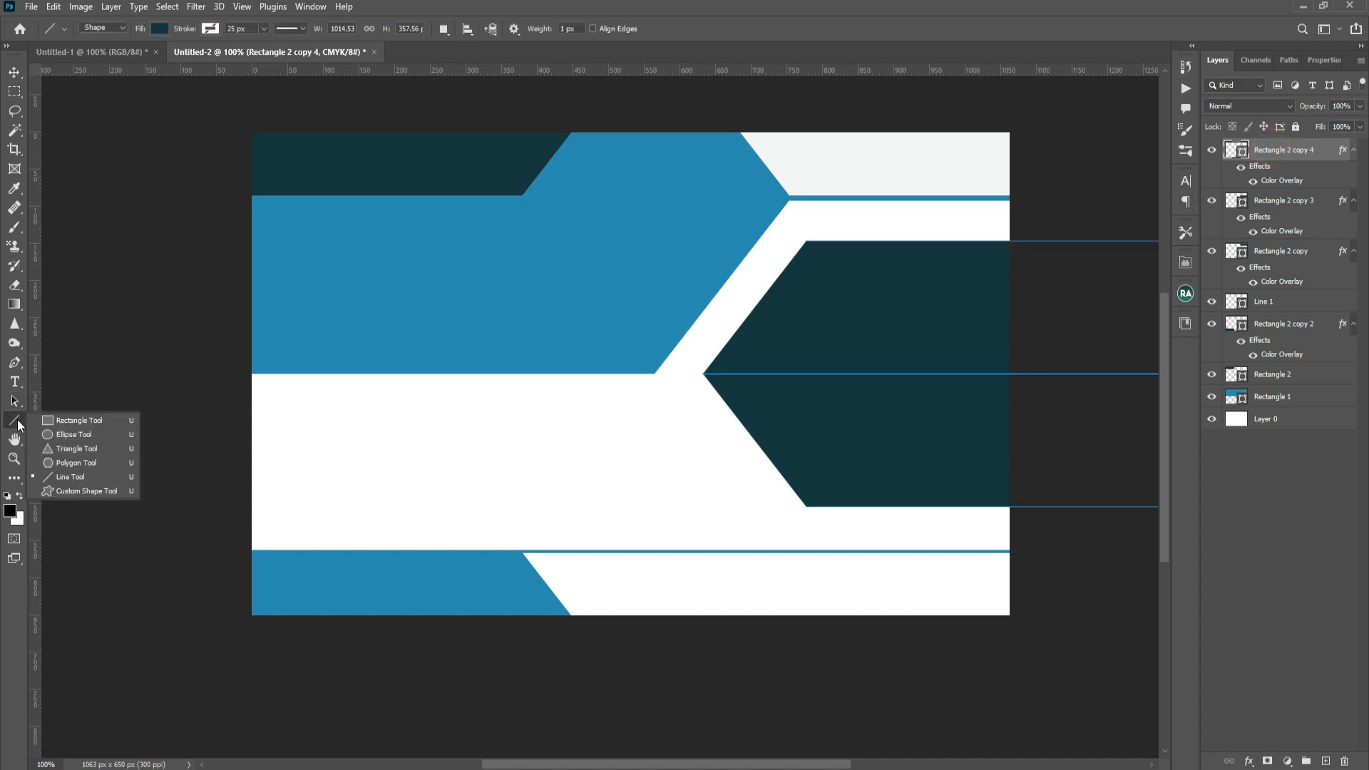
click(88, 433)
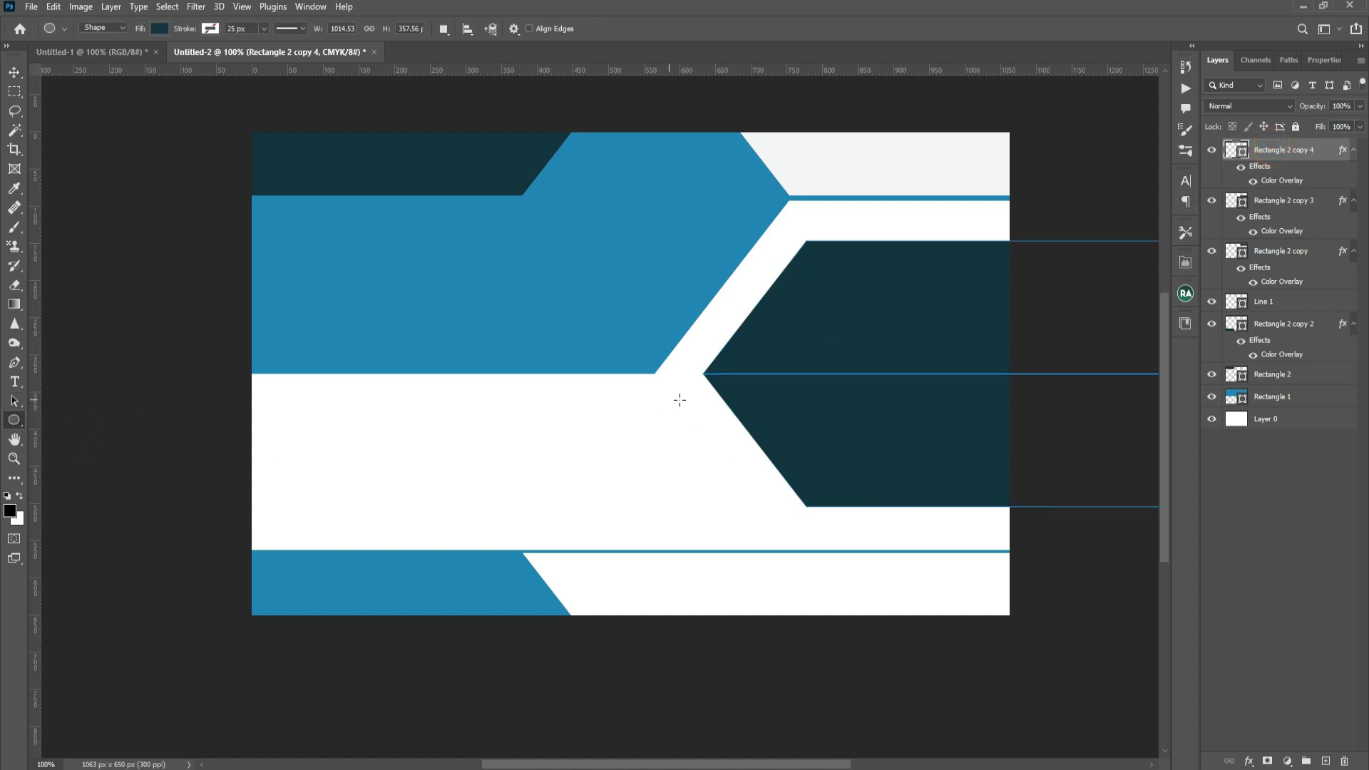
drag(680, 400, 813, 582)
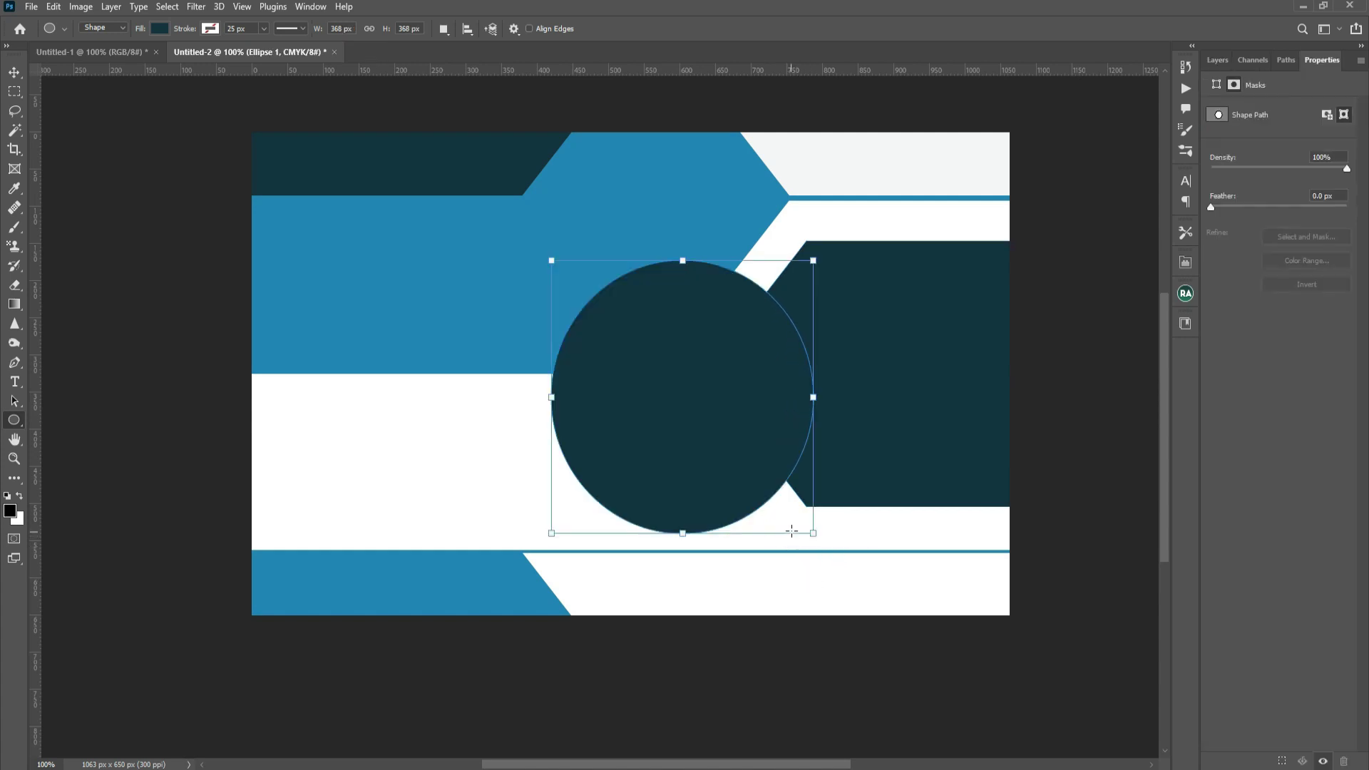
Remove the circle's fill and give it a black stroke about 42.89 px wide.
click(161, 29)
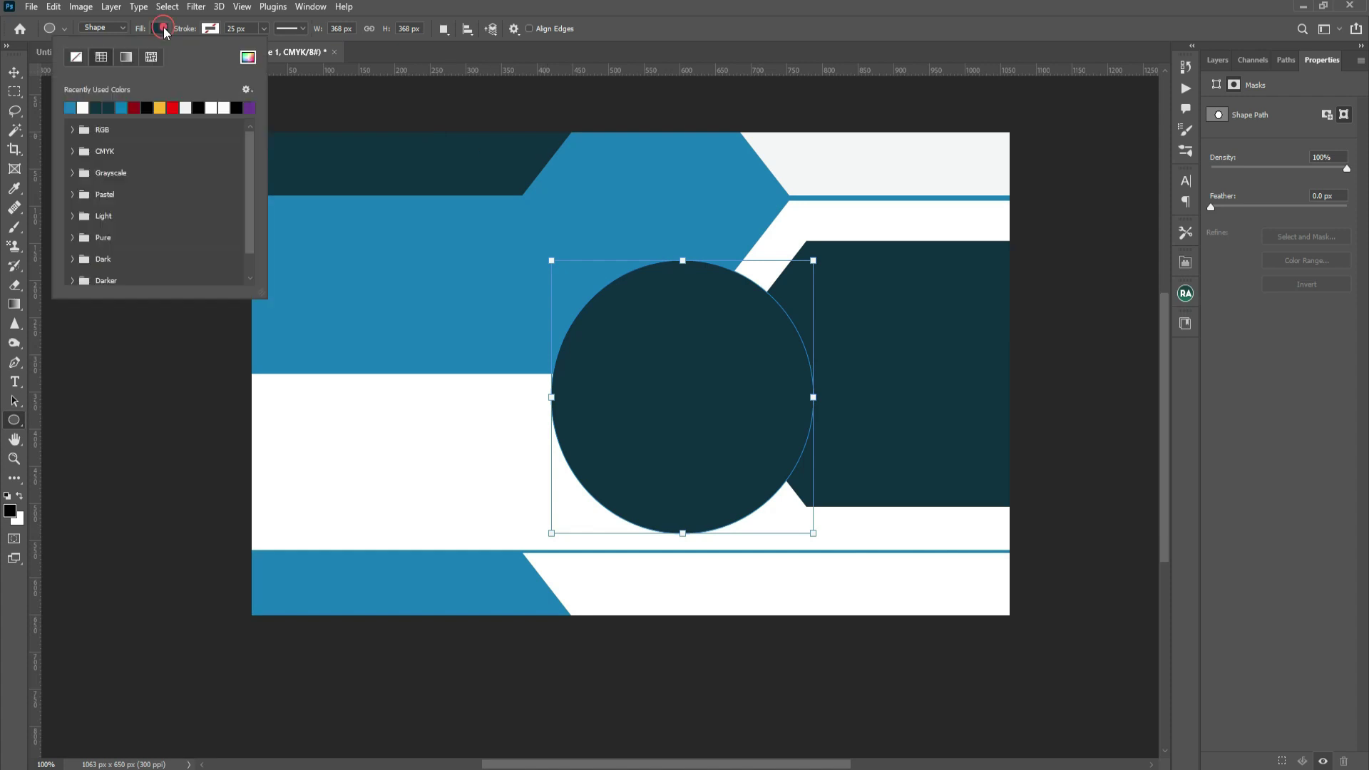
click(77, 59)
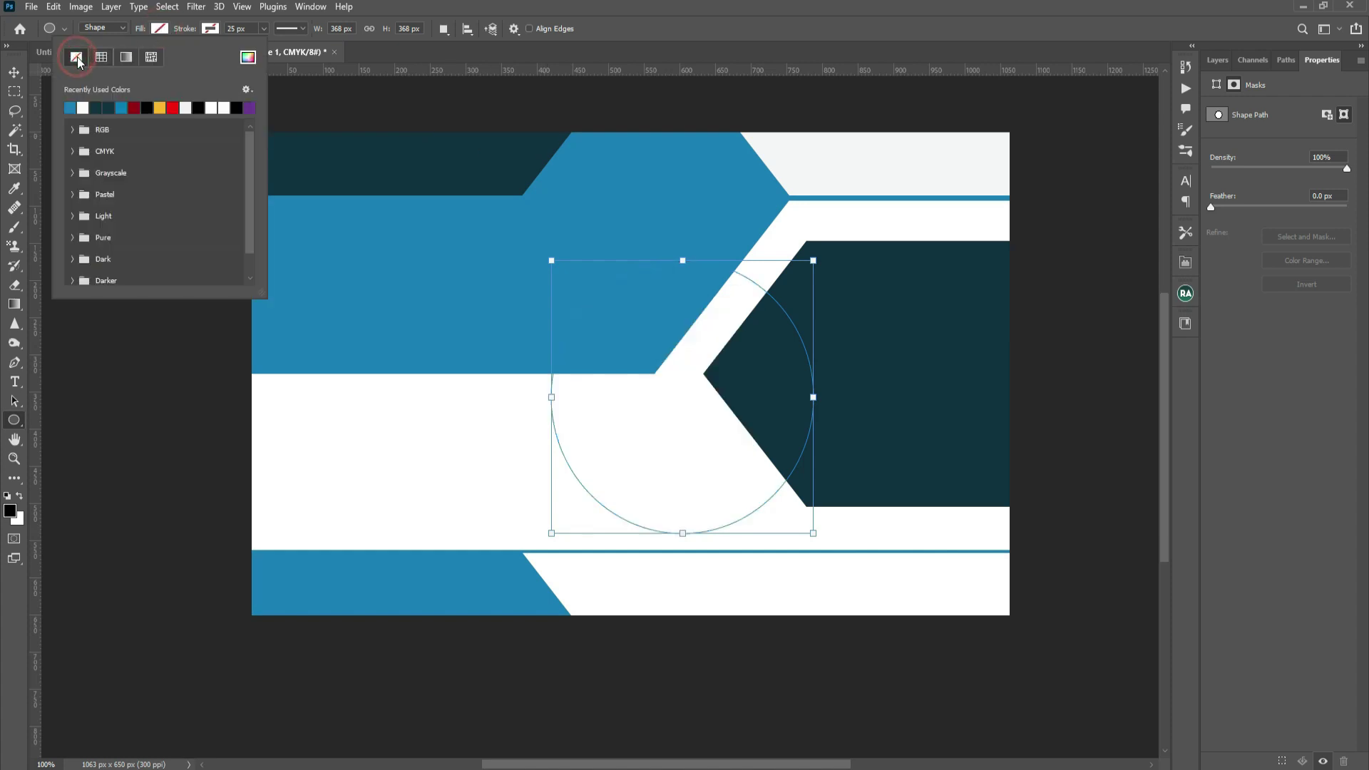
click(210, 30)
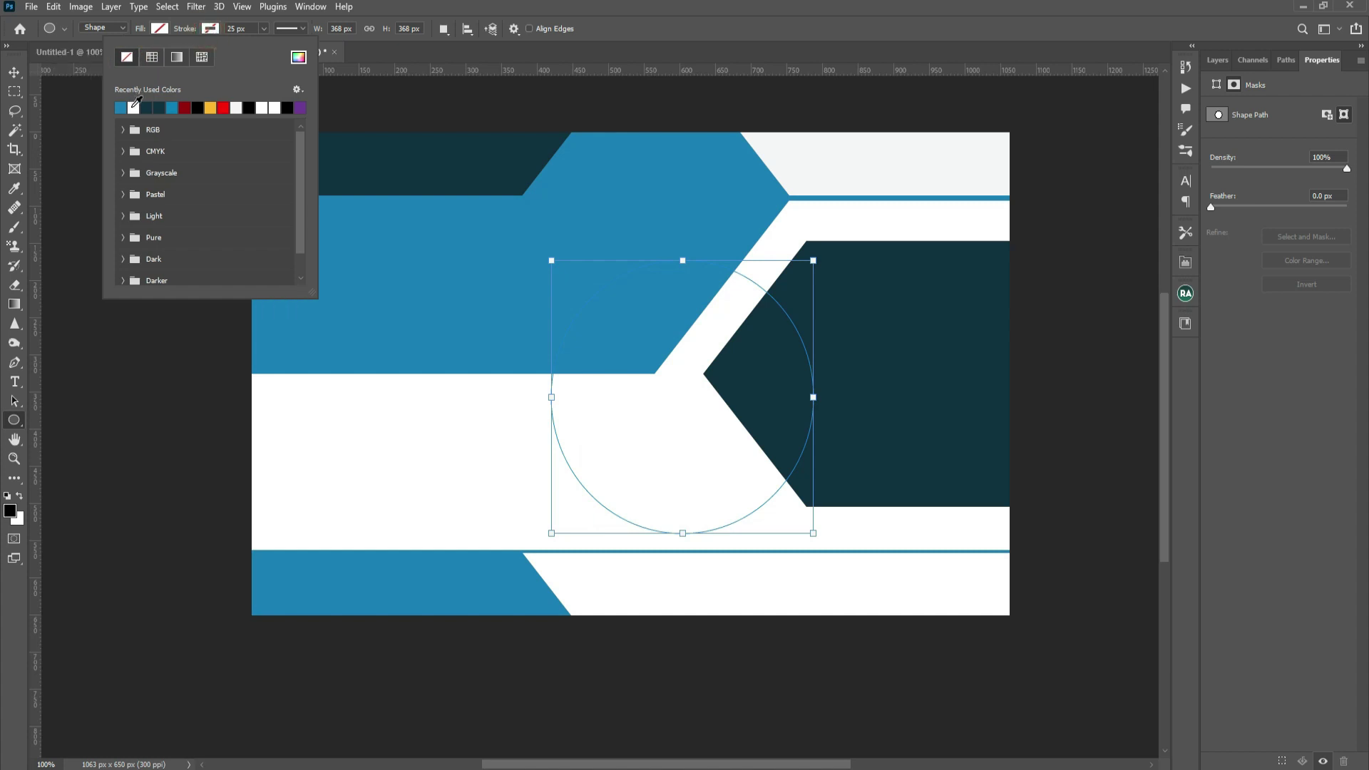
click(134, 109)
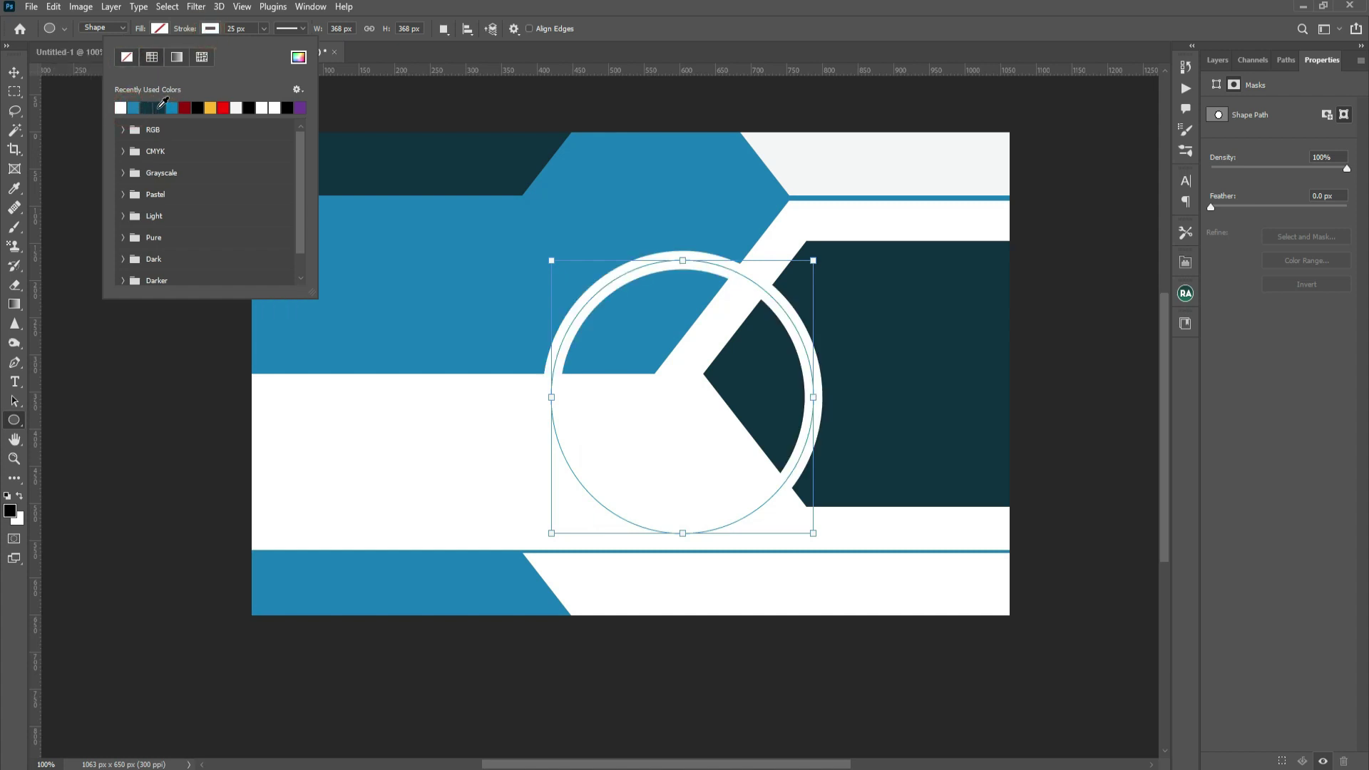
click(160, 107)
click(199, 106)
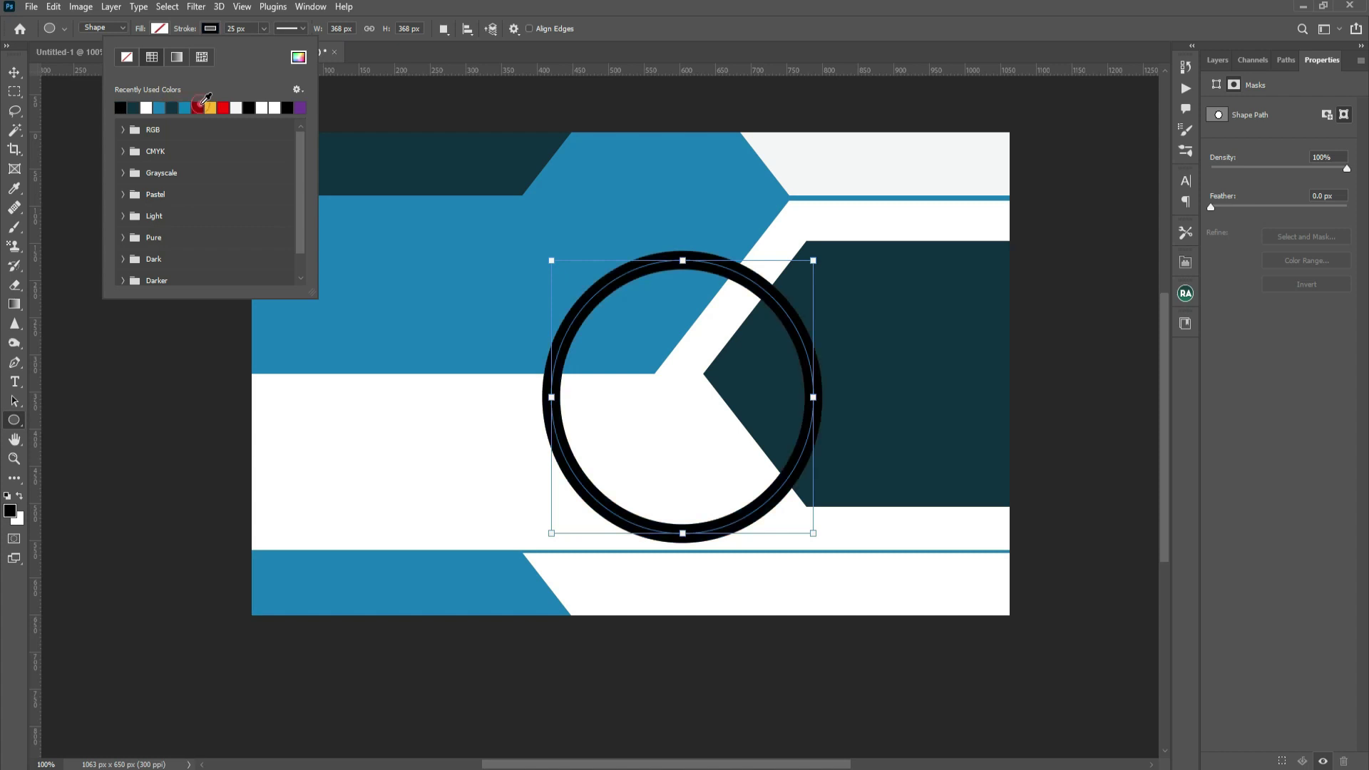
click(263, 27)
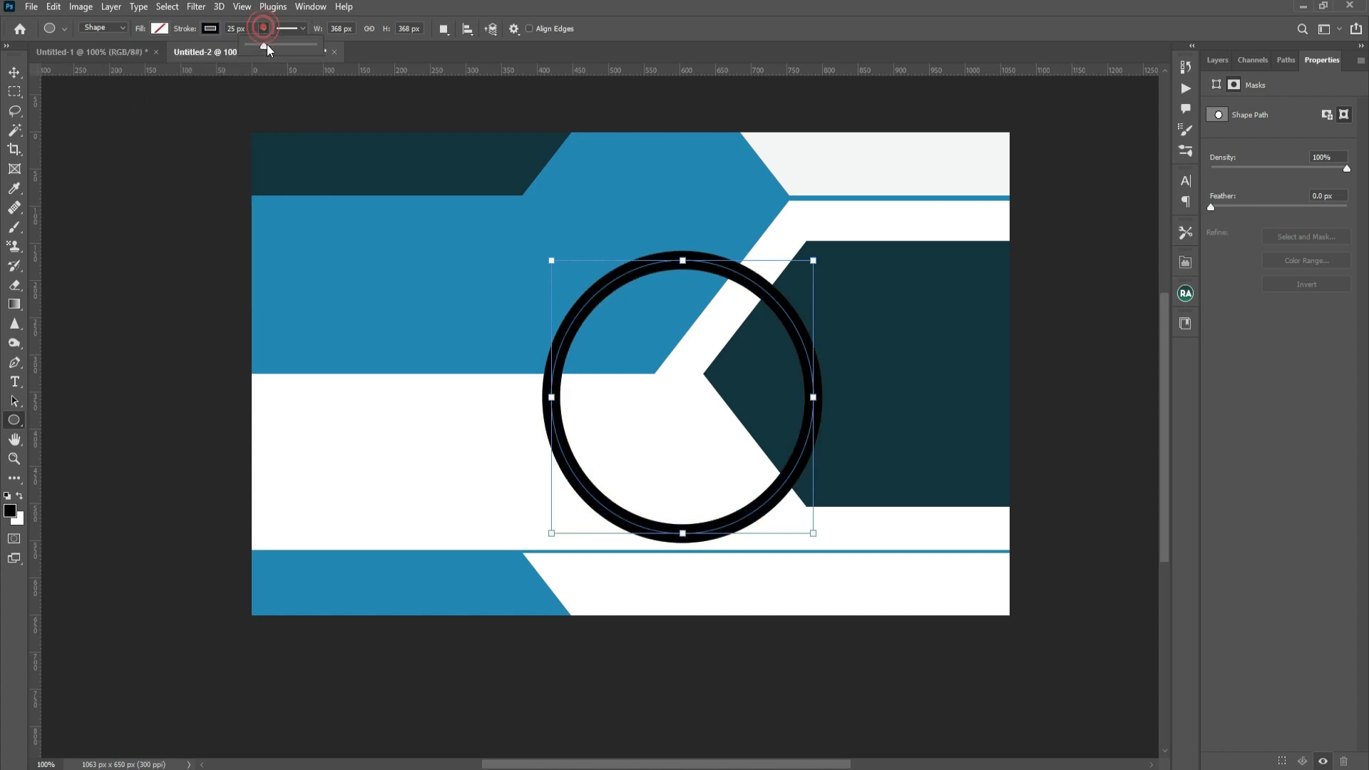
drag(265, 46, 268, 45)
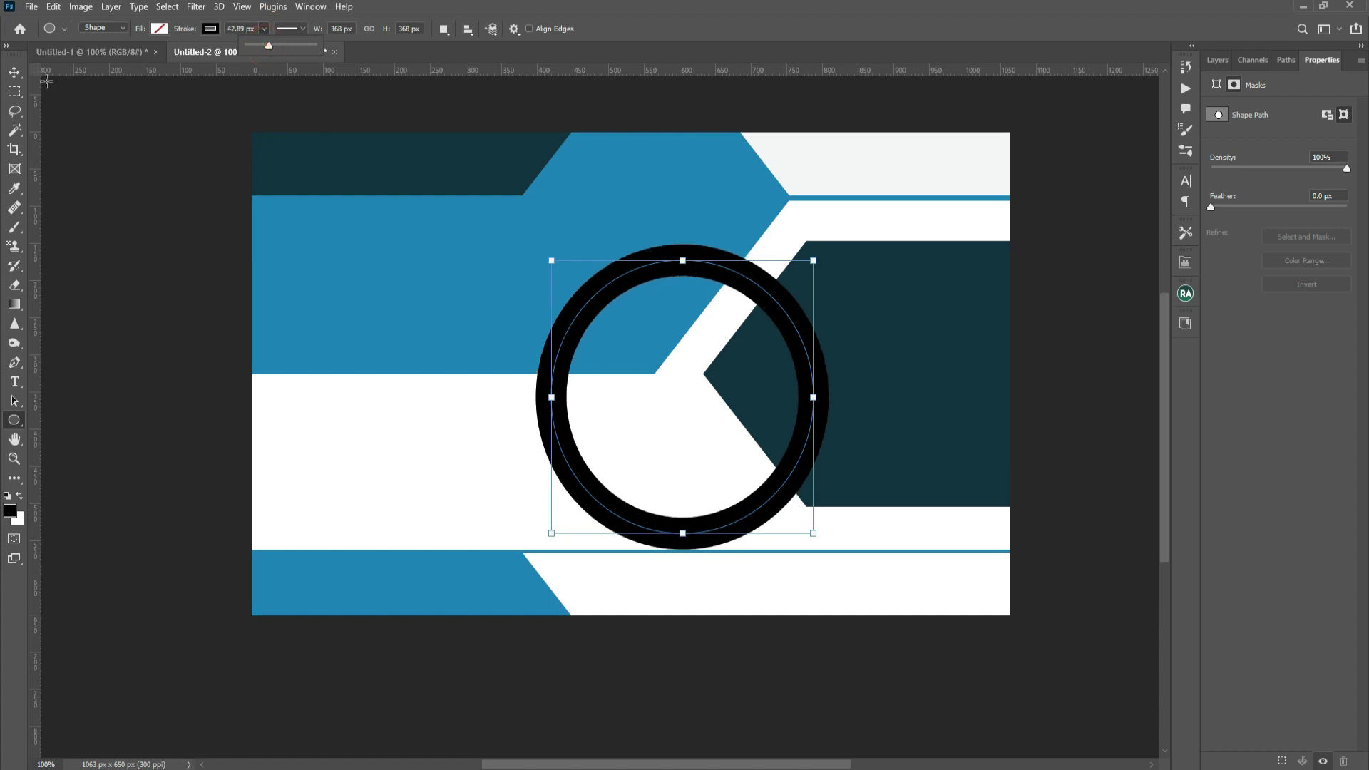
Scale the black ring to about 98.57% and center it over the dark arrow's tip at about X 668.5 px, Y 325.5 px.
click(15, 72)
key(ctrl+t)
drag(705, 365, 846, 309)
drag(843, 305, 844, 305)
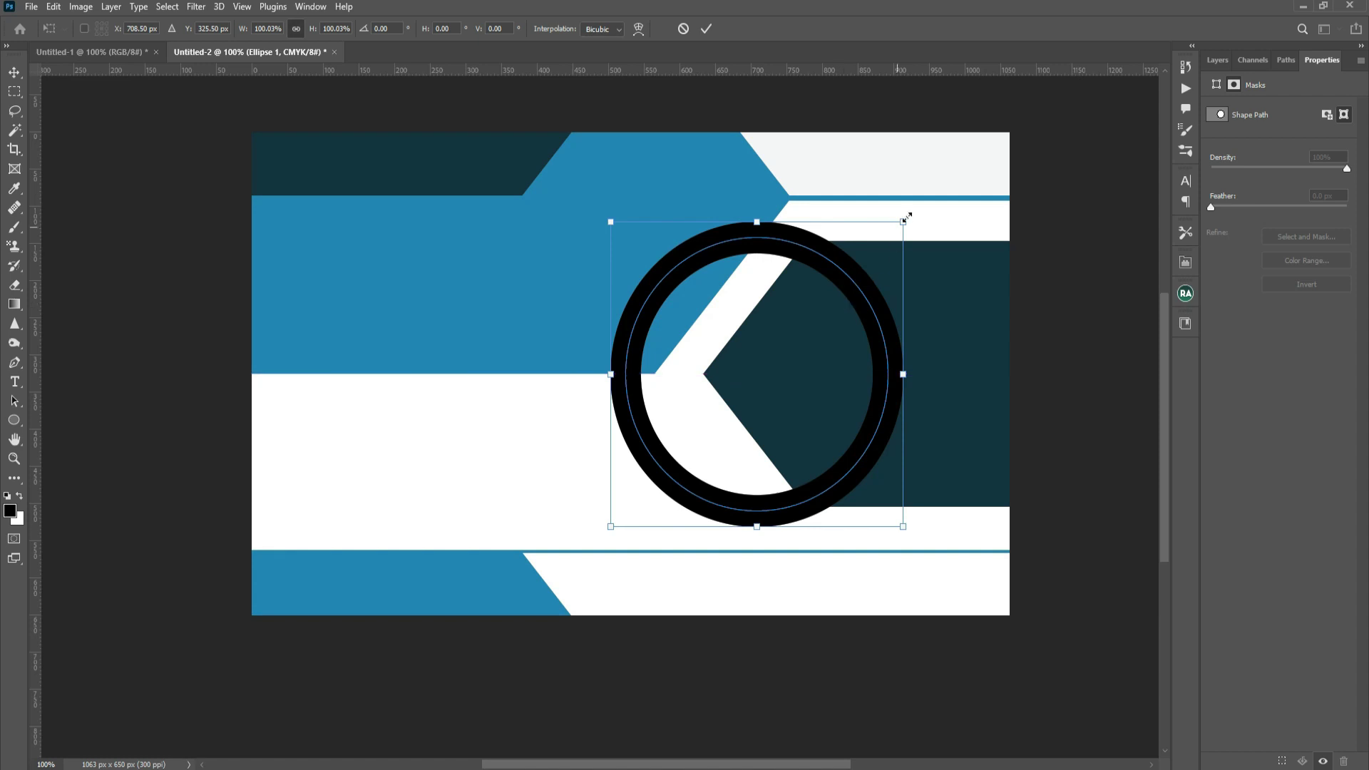
mouse_move(904, 224)
mouse_down()
mouse_move(896, 234)
mouse_move(910, 230)
mouse_up()
drag(861, 291, 831, 287)
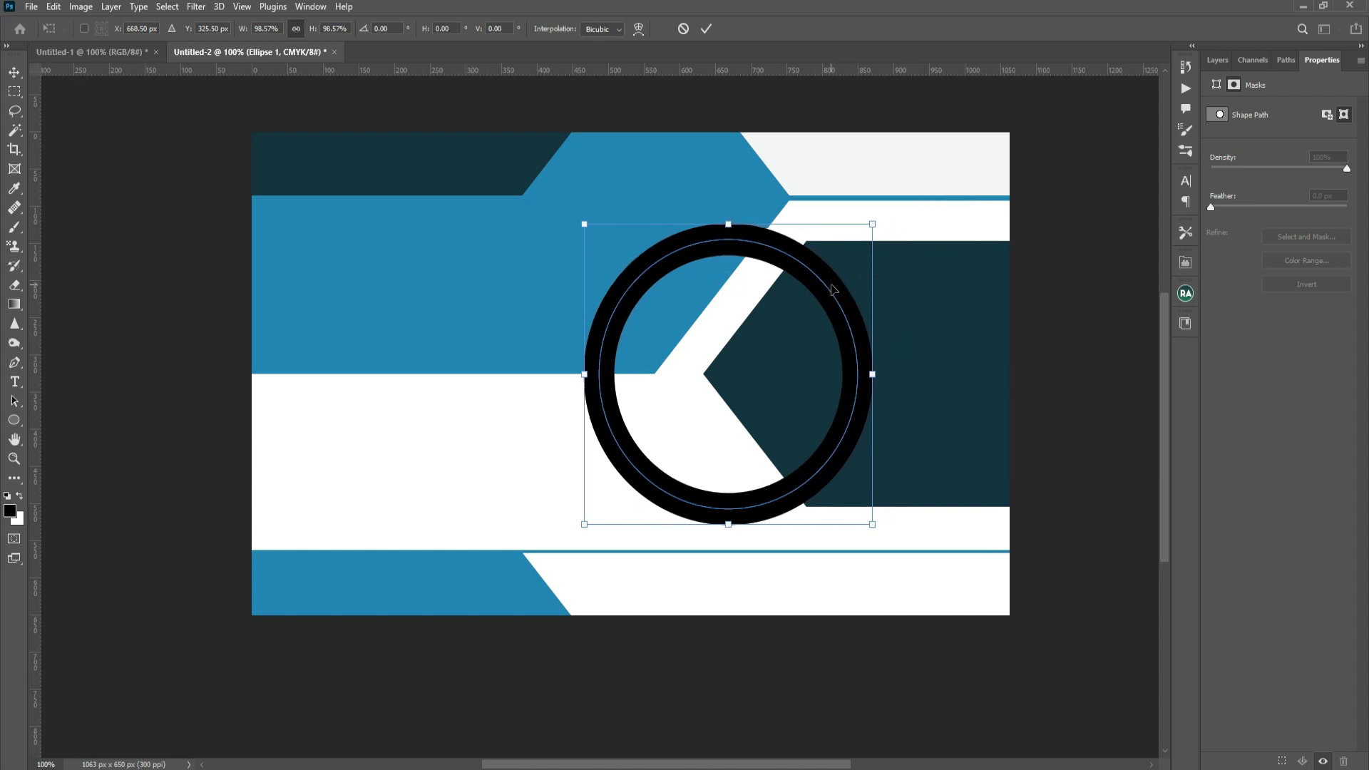
double_click(828, 285)
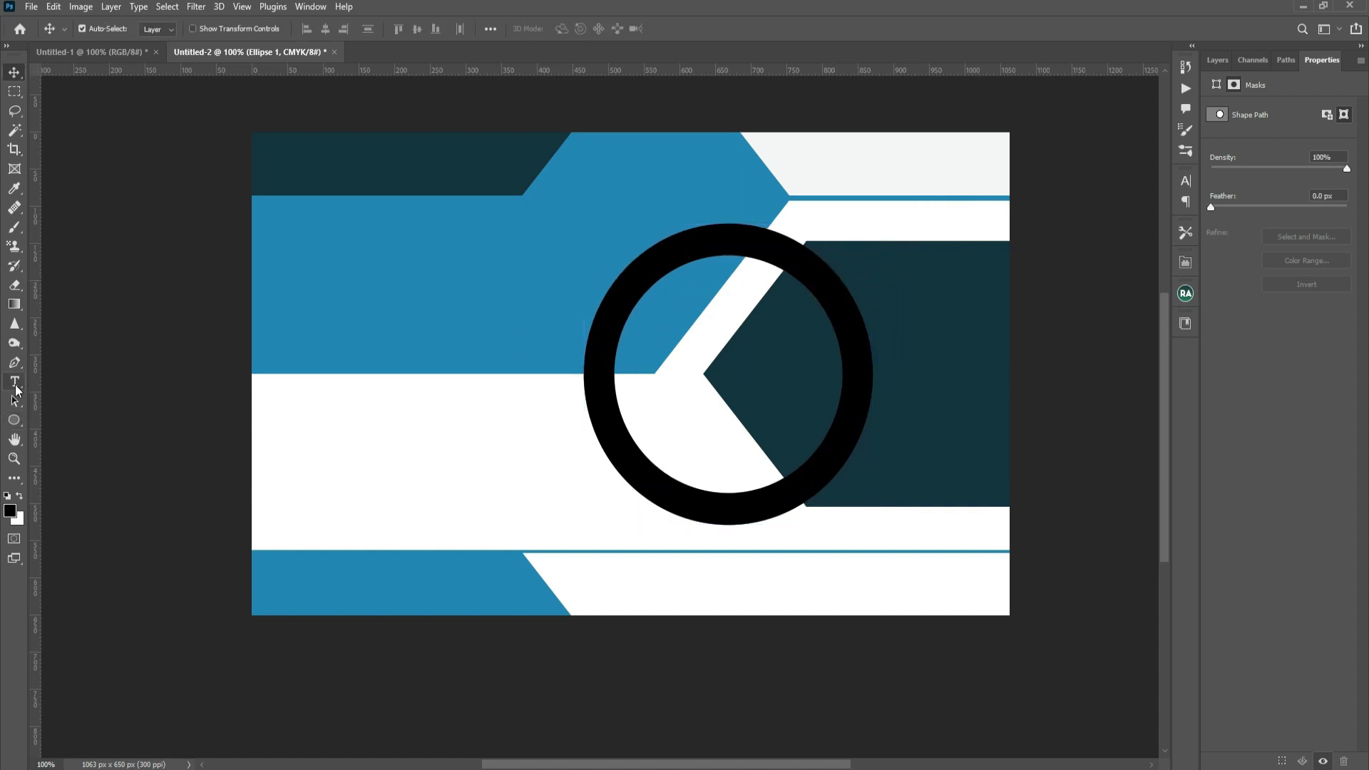
Set the black ring's stroke width to 45 px.
click(14, 420)
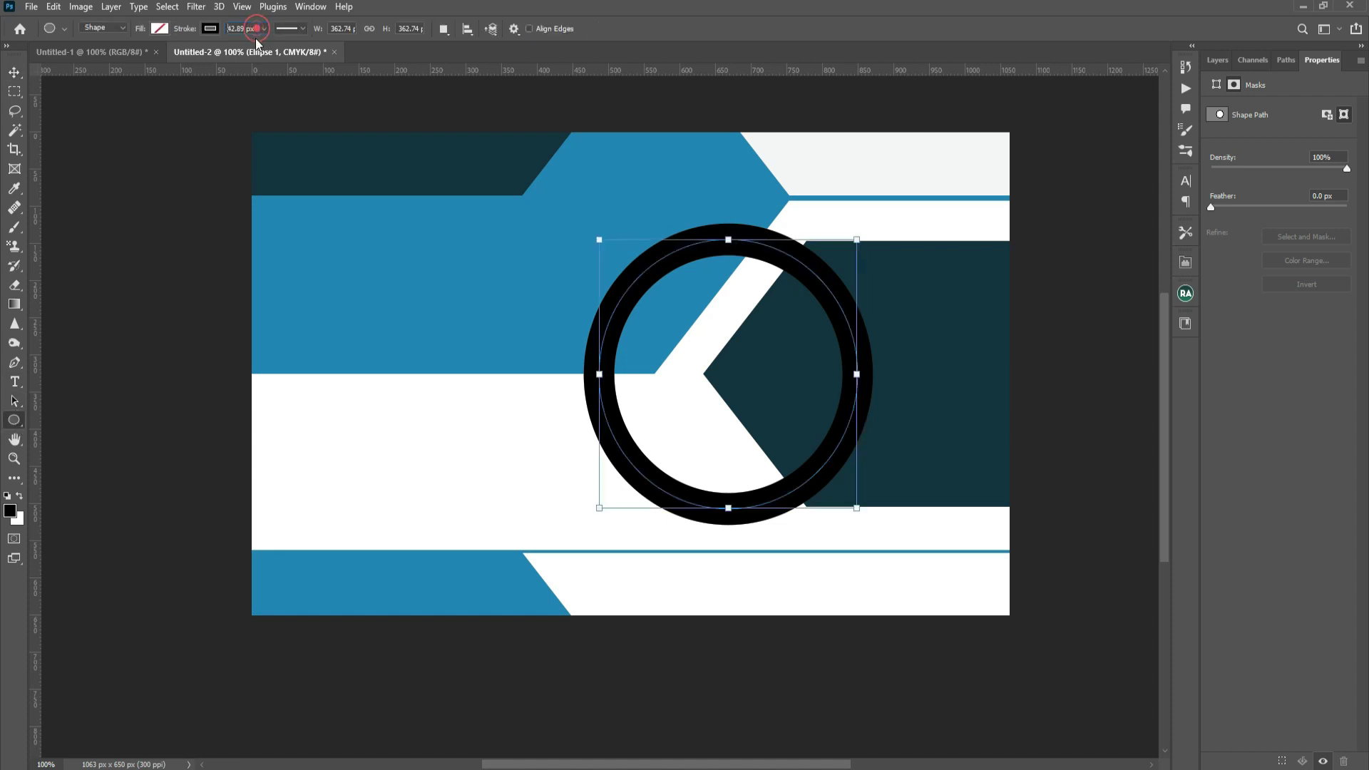
double_click(258, 28)
drag(258, 29, 234, 26)
text(45)
key(Return)
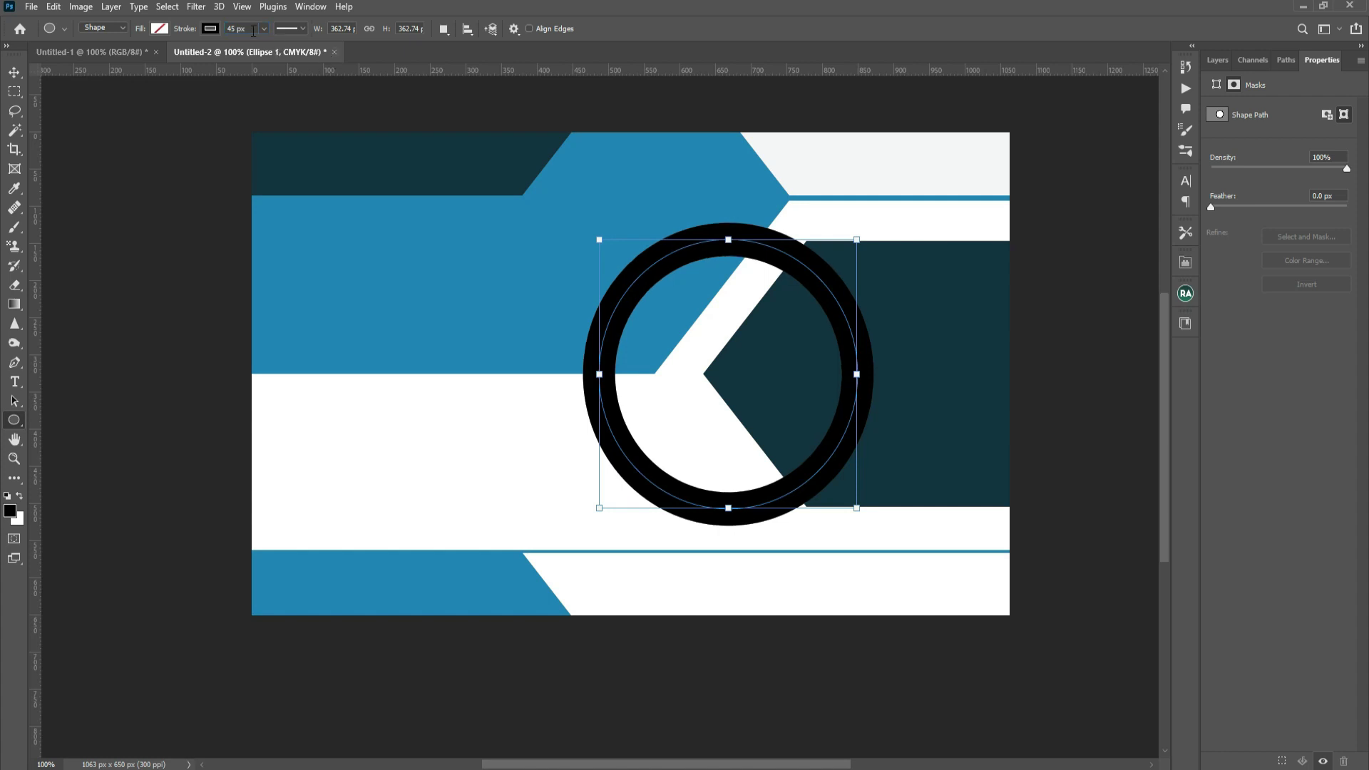
Set the black ring's stroke width to 50 px and change its stroke color to white.
click(242, 29)
key(Return)
click(211, 29)
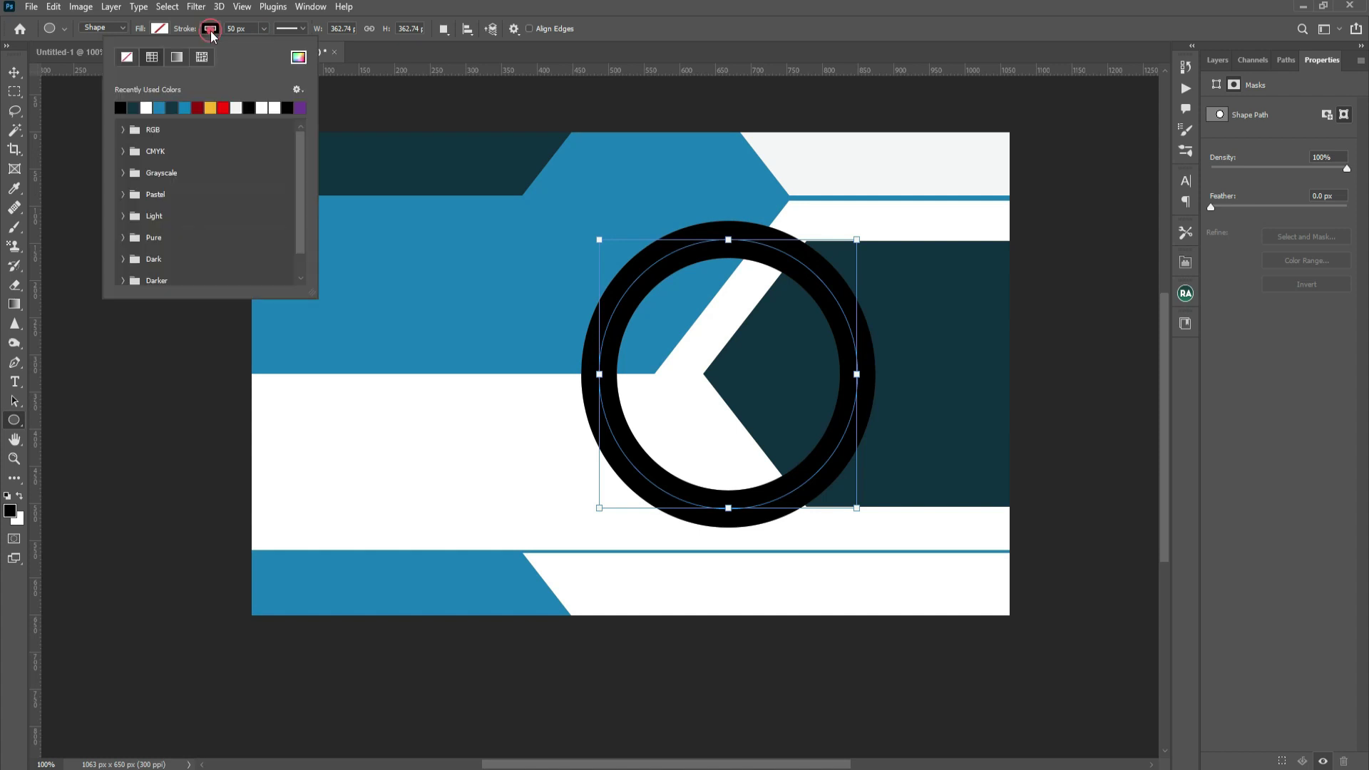
click(146, 107)
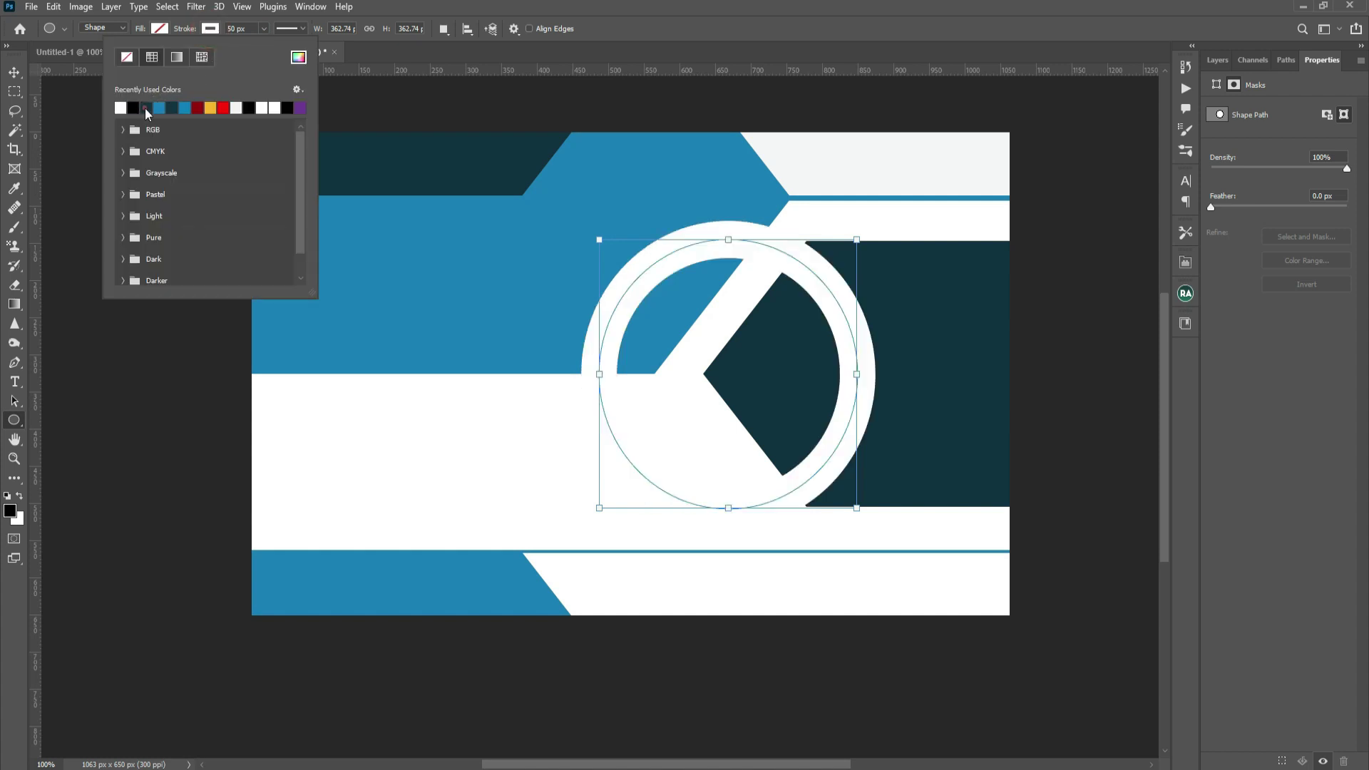
Duplicate the white ring's layer above the original.
click(15, 73)
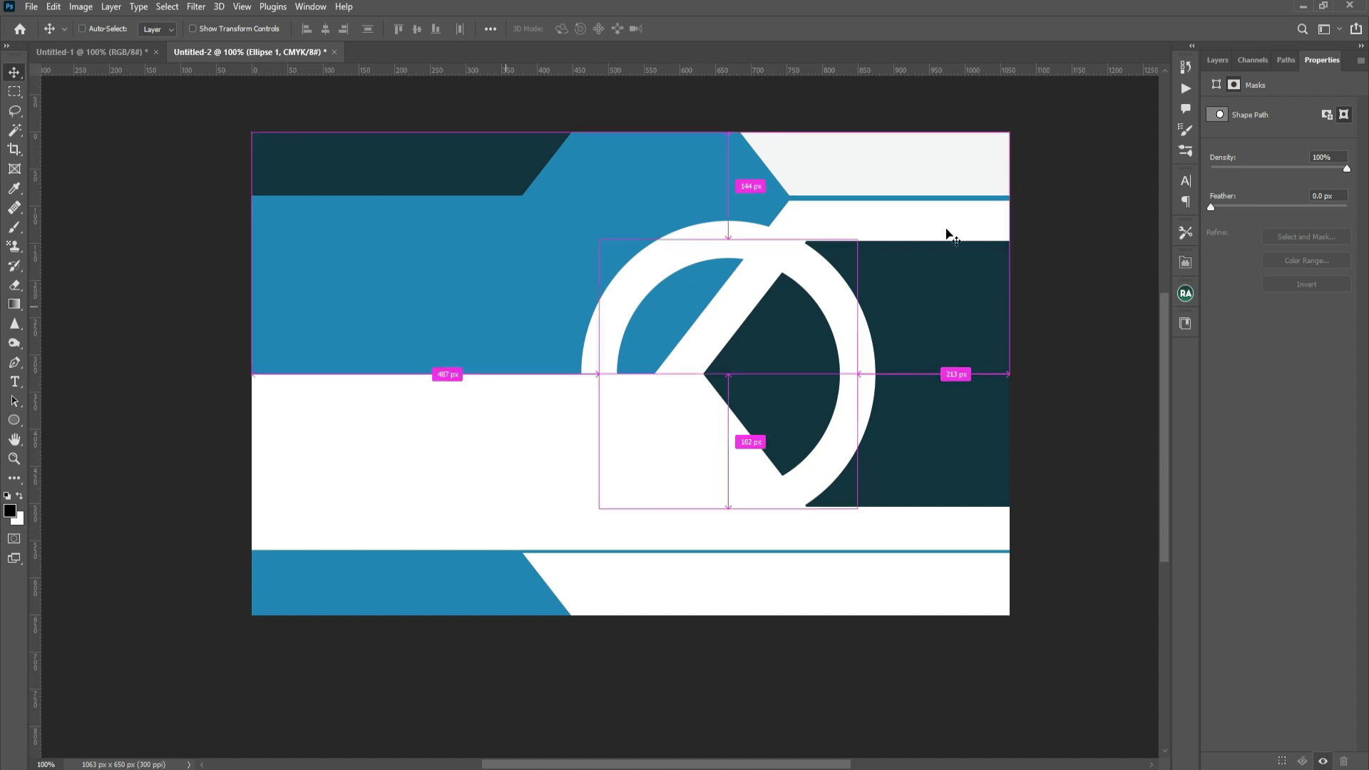
click(1214, 57)
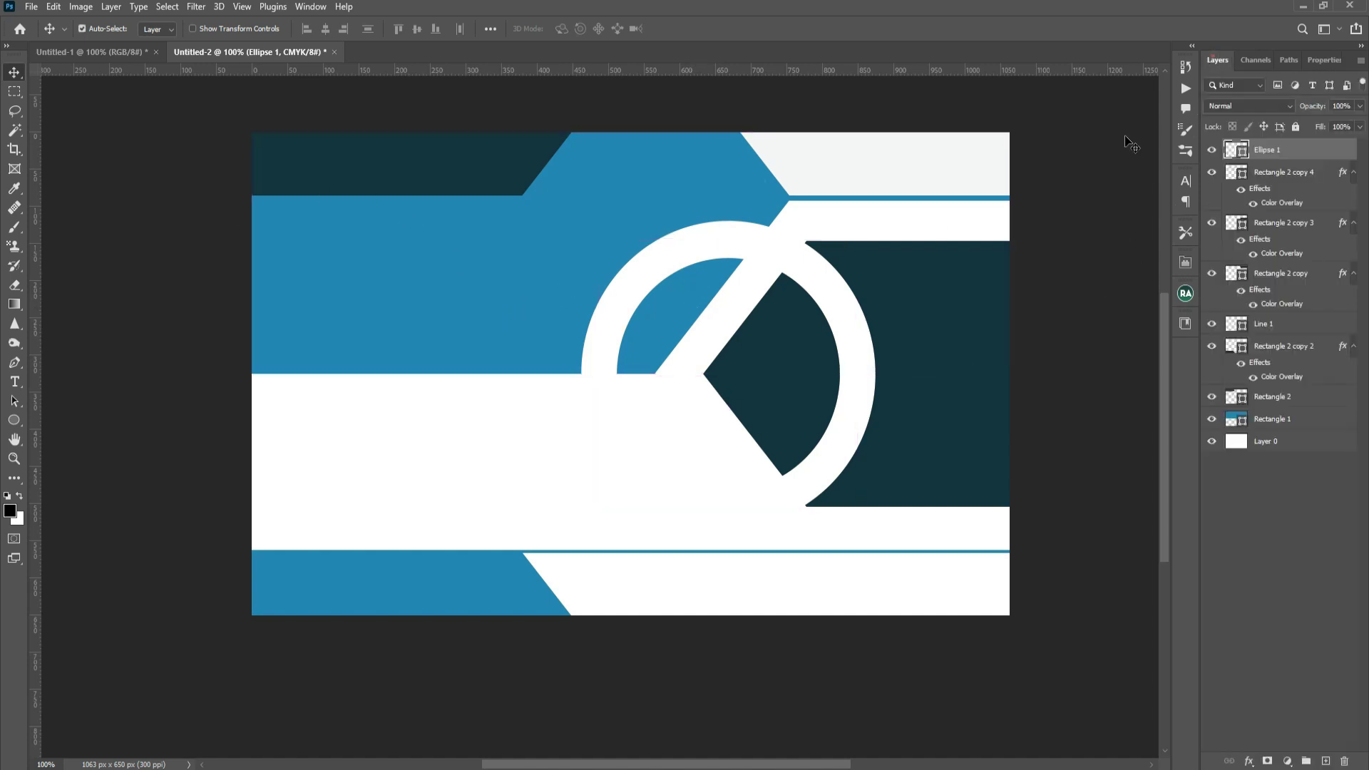
click(1211, 150)
click(1211, 149)
key(ctrl+j)
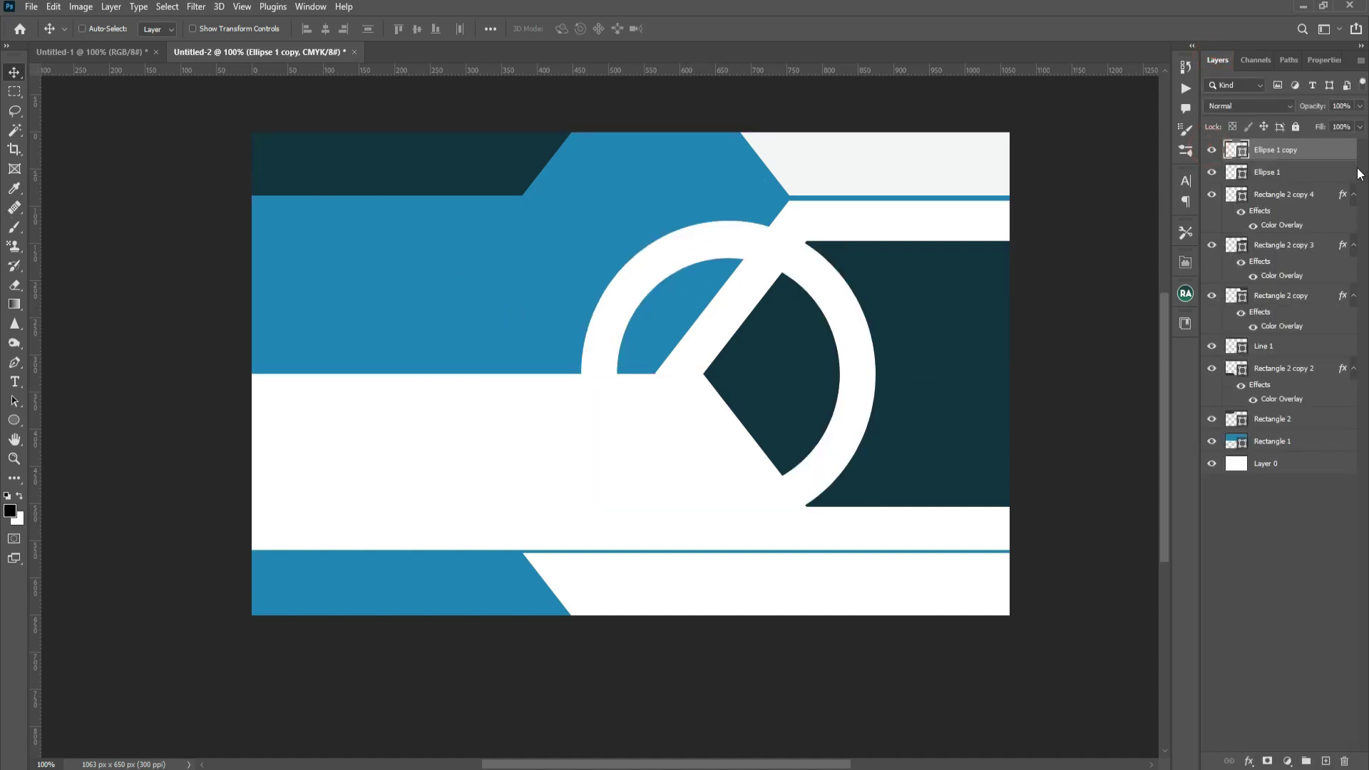
Remove the duplicate ring's stroke and fill the circle with black.
click(14, 420)
click(207, 30)
click(119, 105)
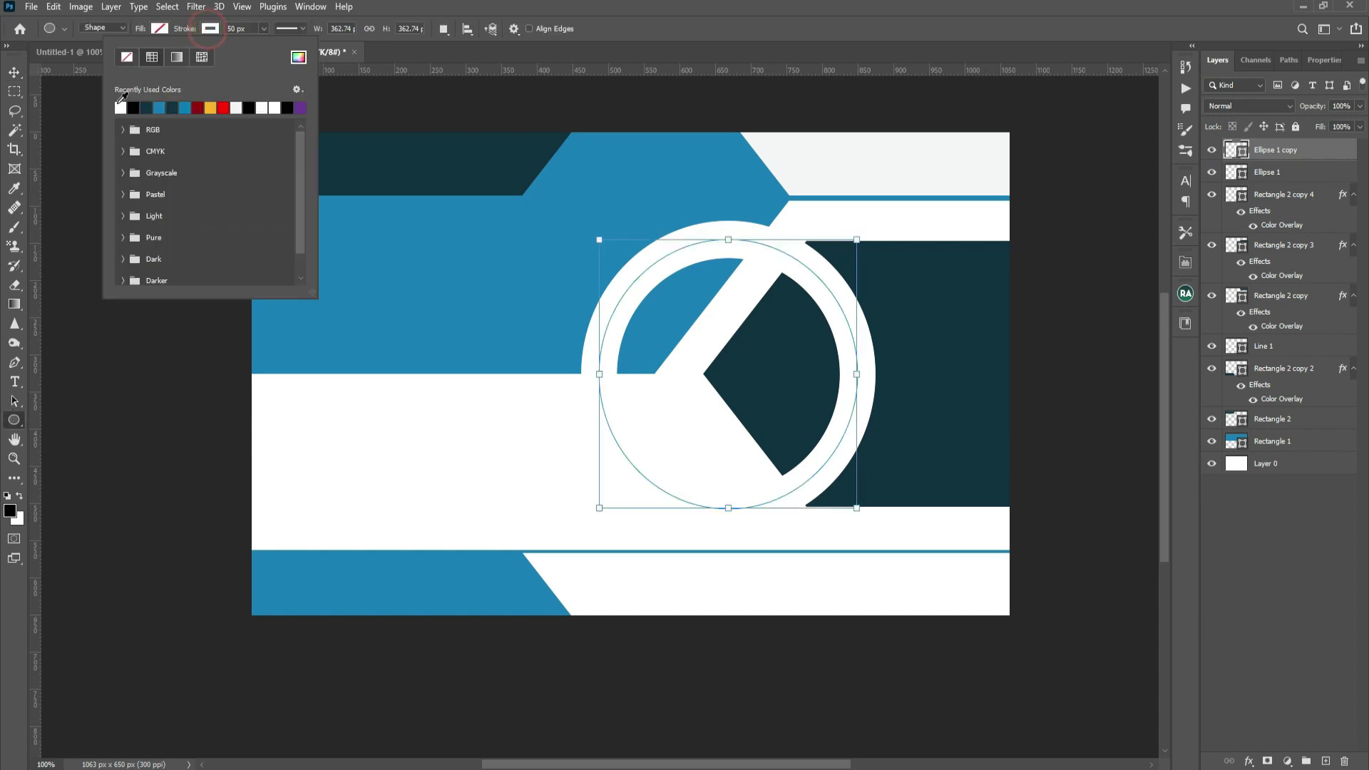
click(127, 59)
click(159, 29)
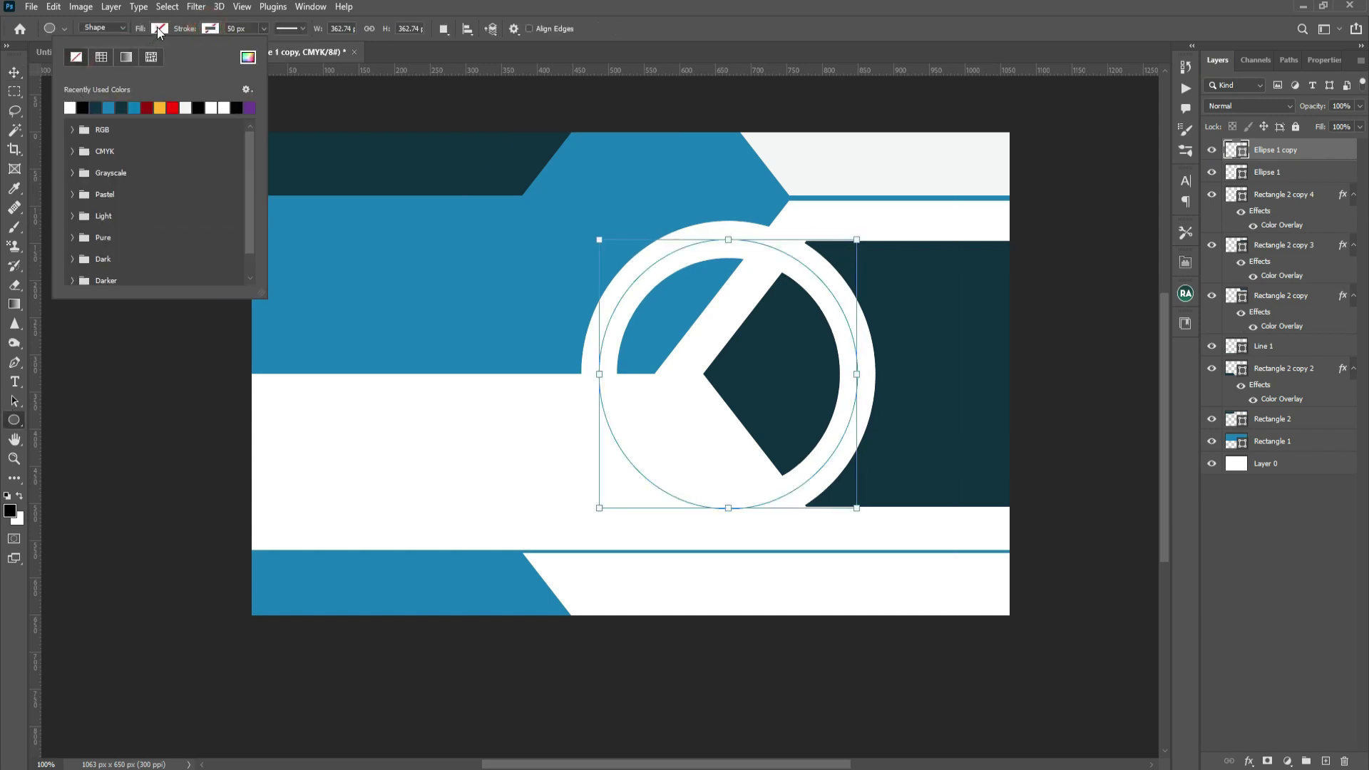
click(83, 107)
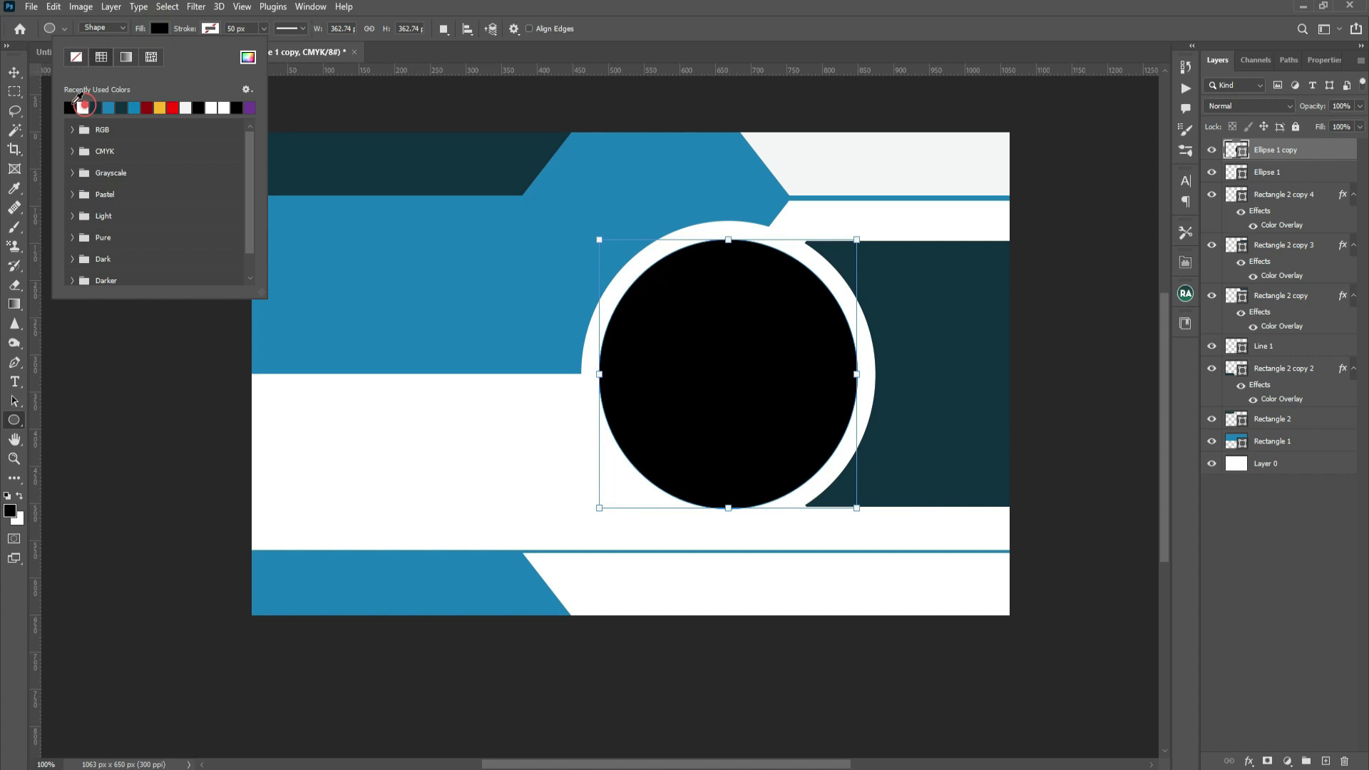
Scale the black circle to about 79.88% around its center so it sits inside the white ring.
click(14, 72)
key(ctrl+t)
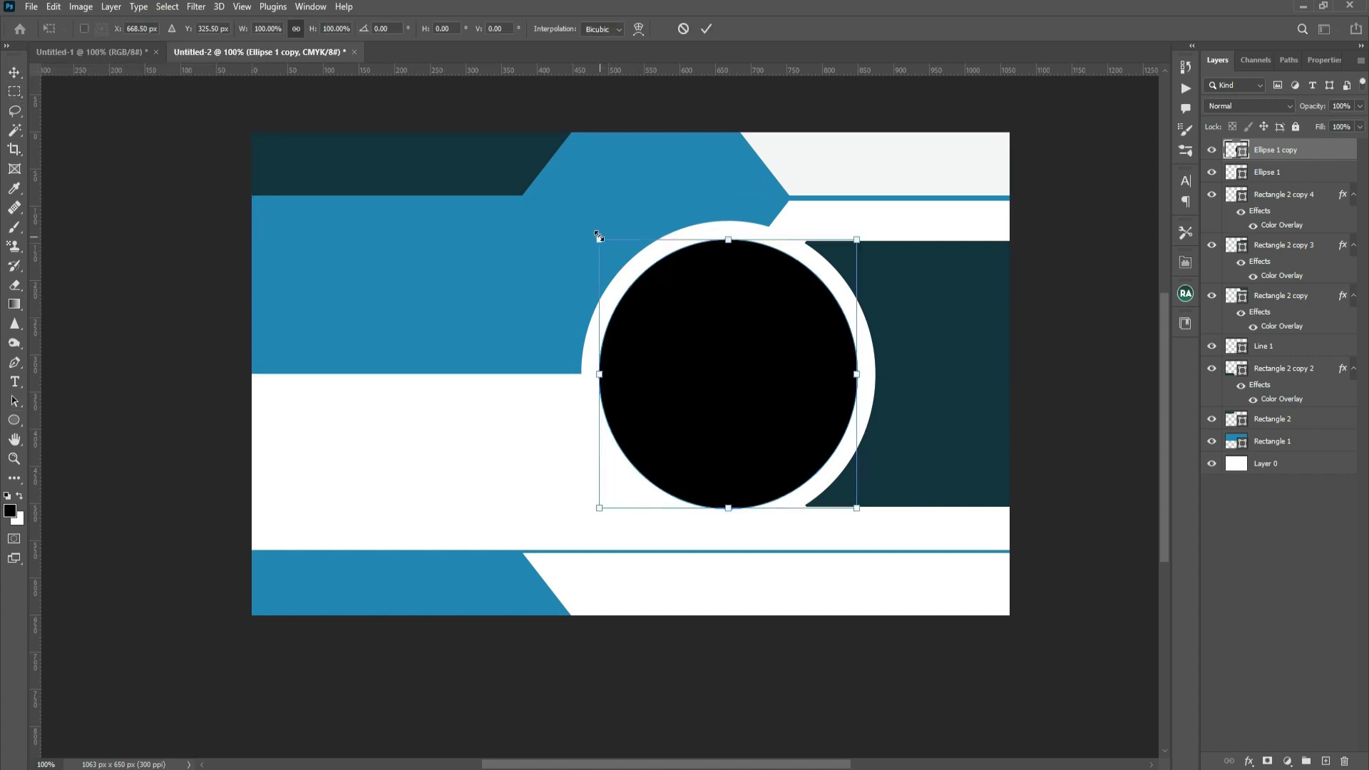
drag(599, 238, 631, 259)
double_click(734, 327)
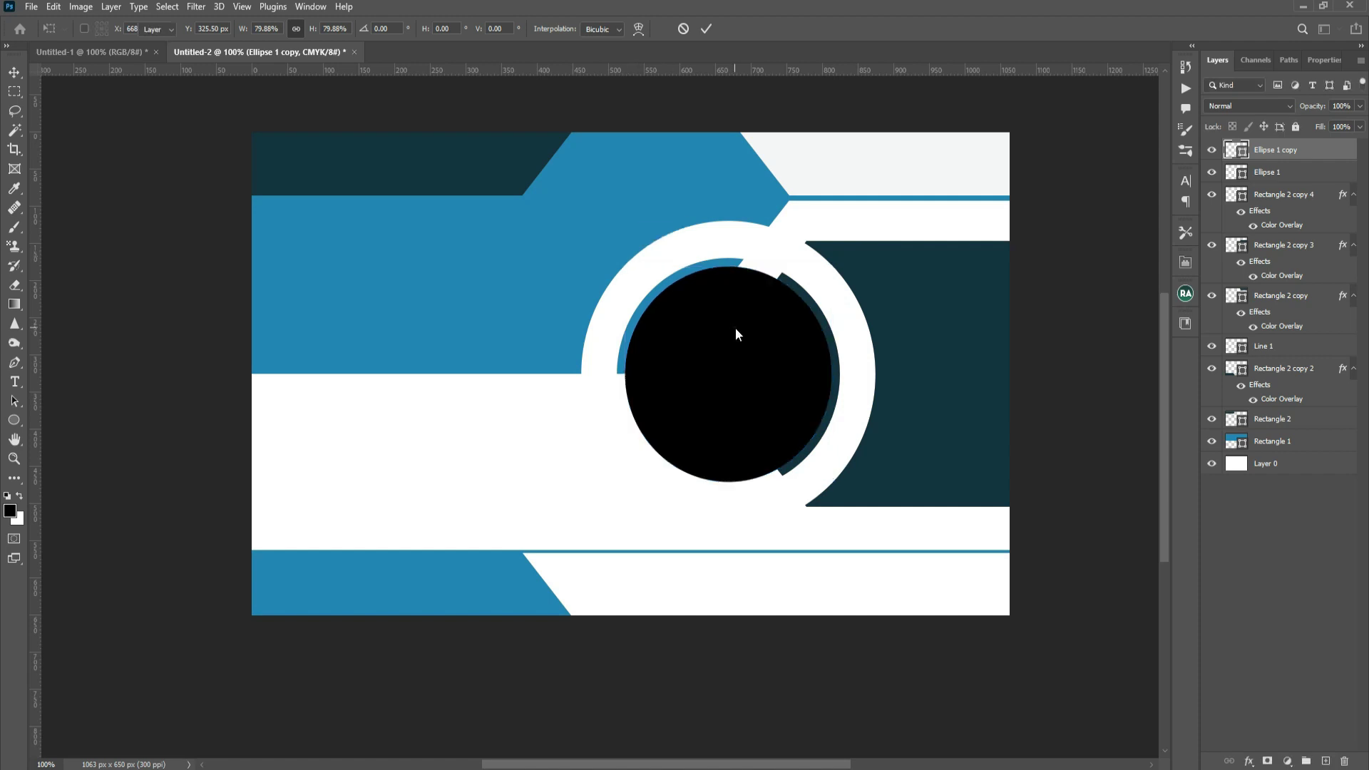
Set the white ring's stroke width to 42 px.
click(1274, 179)
click(1212, 172)
click(1212, 172)
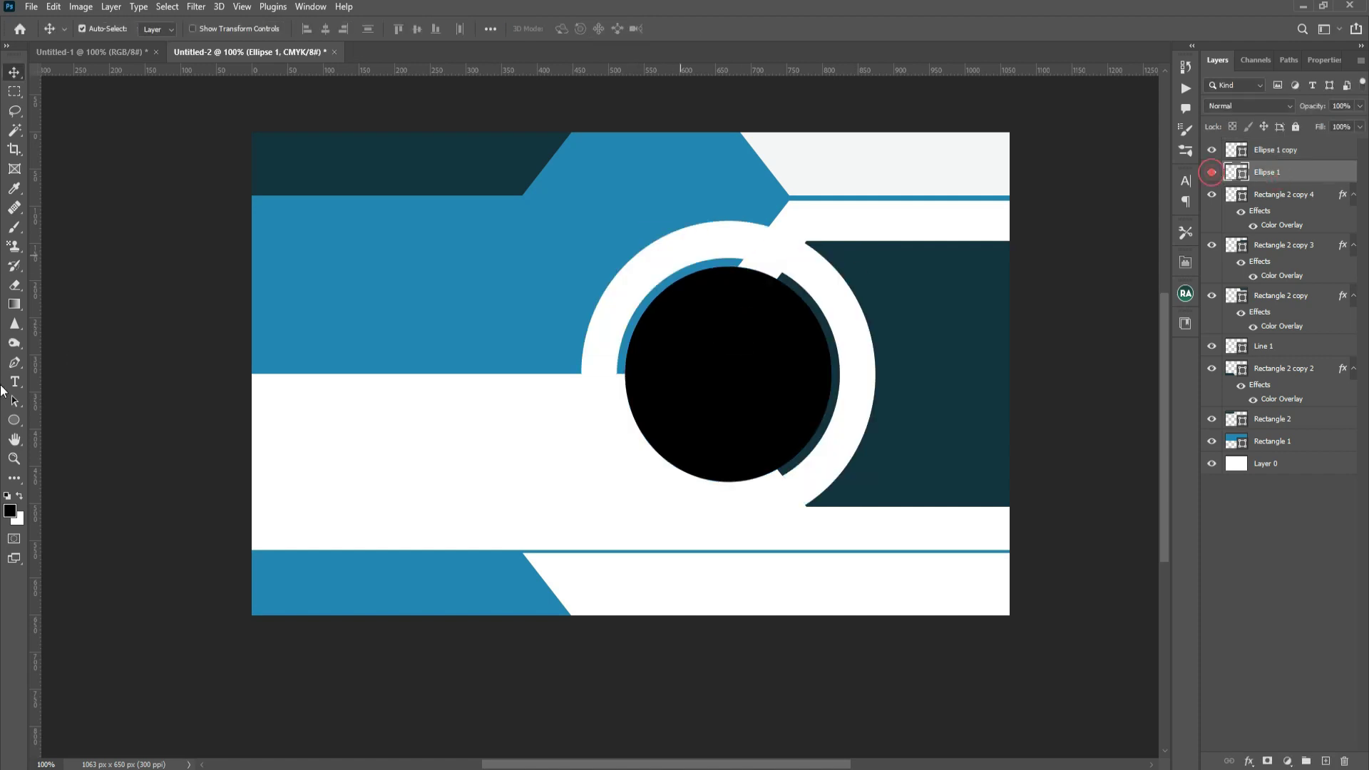
click(14, 420)
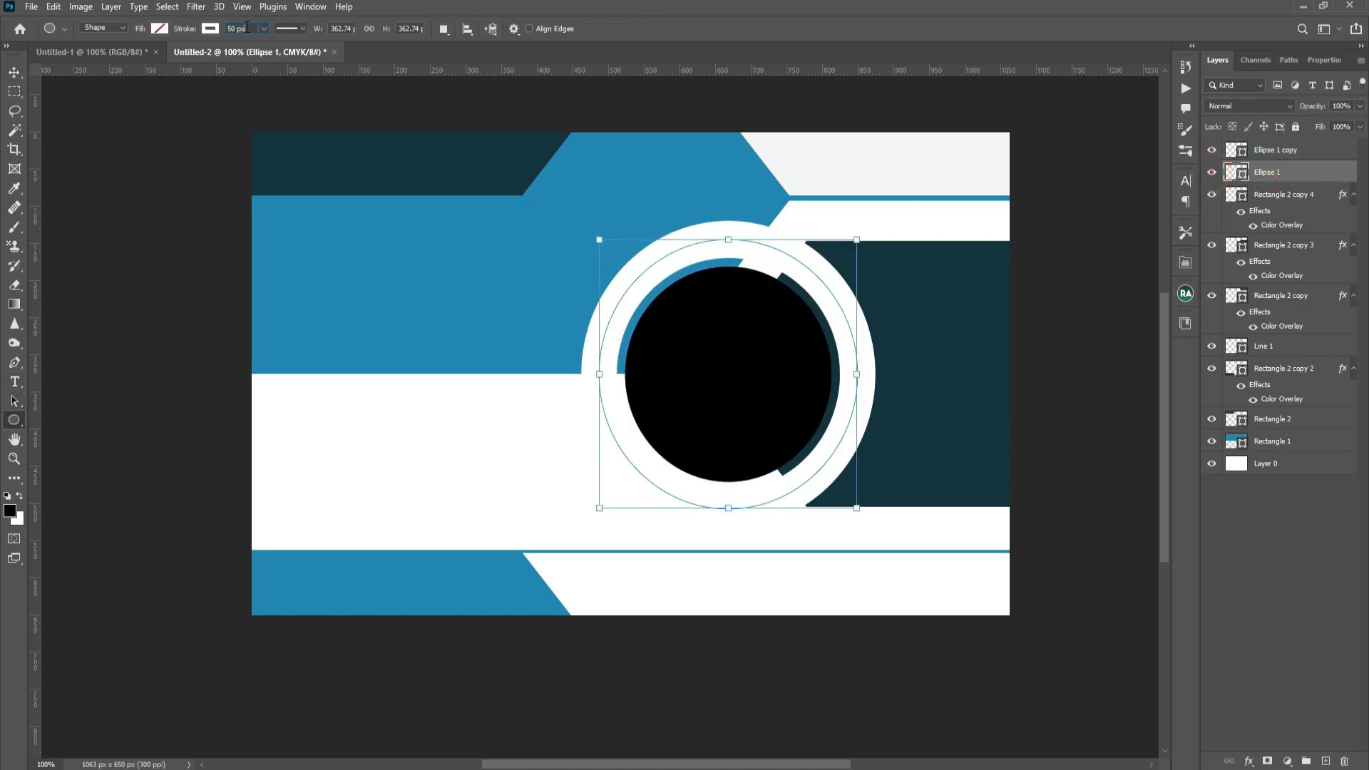
drag(245, 28, 215, 30)
key(Return)
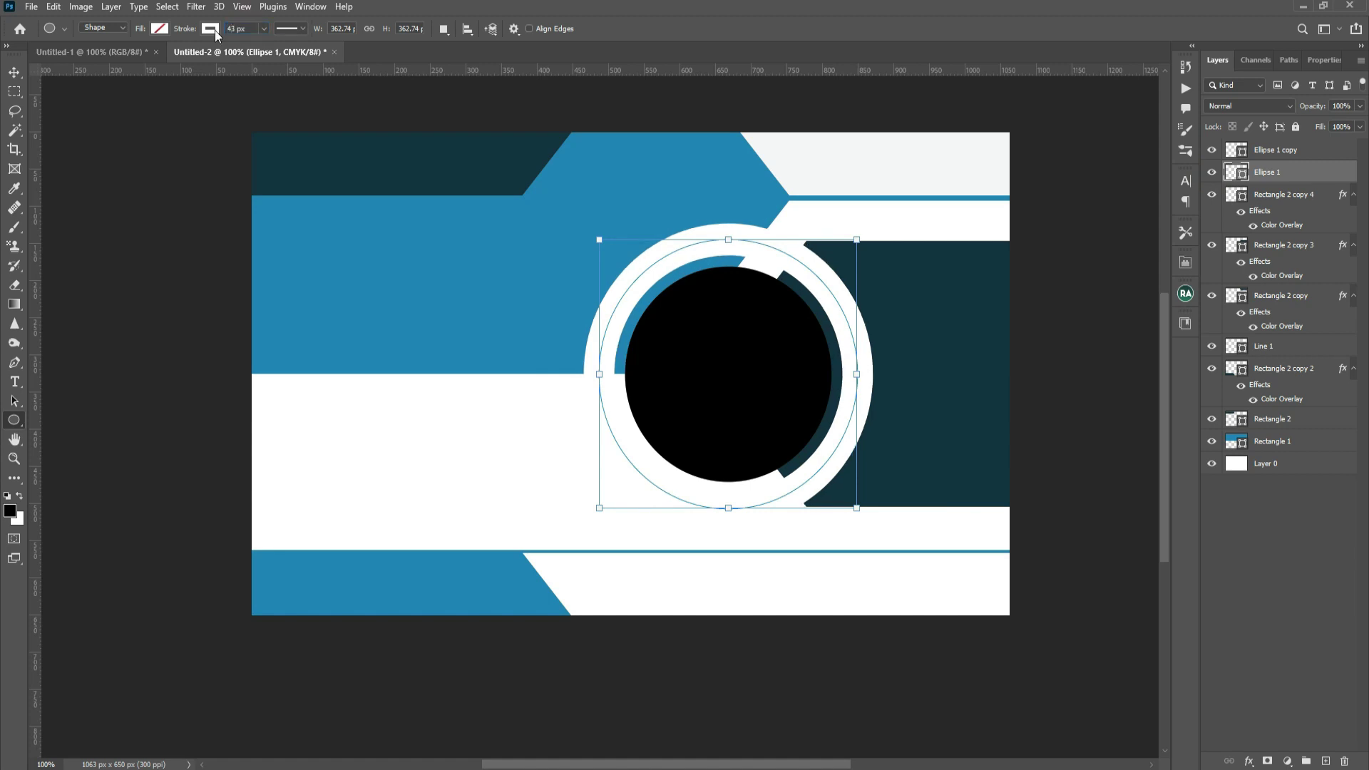
drag(248, 31, 222, 32)
text(42)
key(Return)
Enlarge the black circle slightly around its center, keeping a narrow gap to the white ring.
click(13, 74)
click(698, 299)
key(ctrl+t)
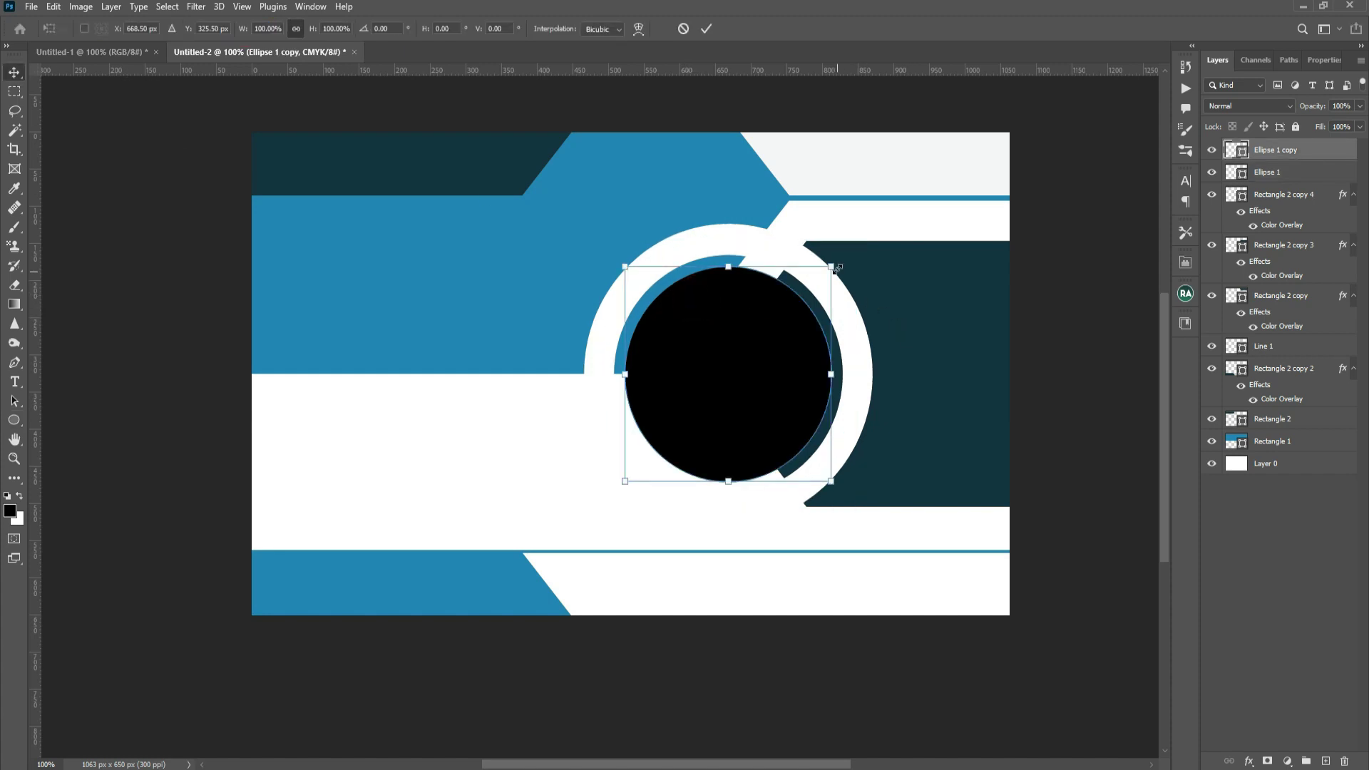
drag(838, 268, 835, 260)
double_click(794, 336)
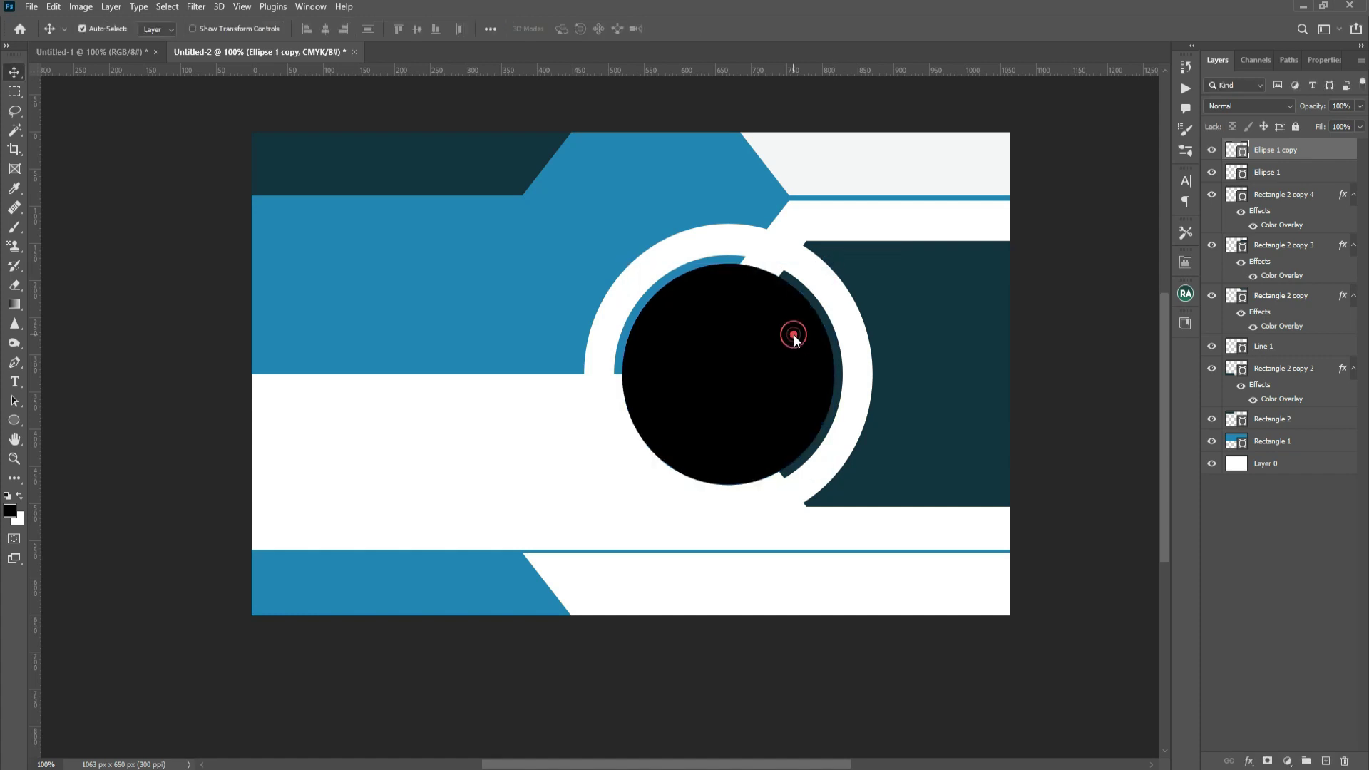
Scale the black circle and white ring together to about 108.46% and shift them horizontally to about X 701 px.
key(ctrl+minus)
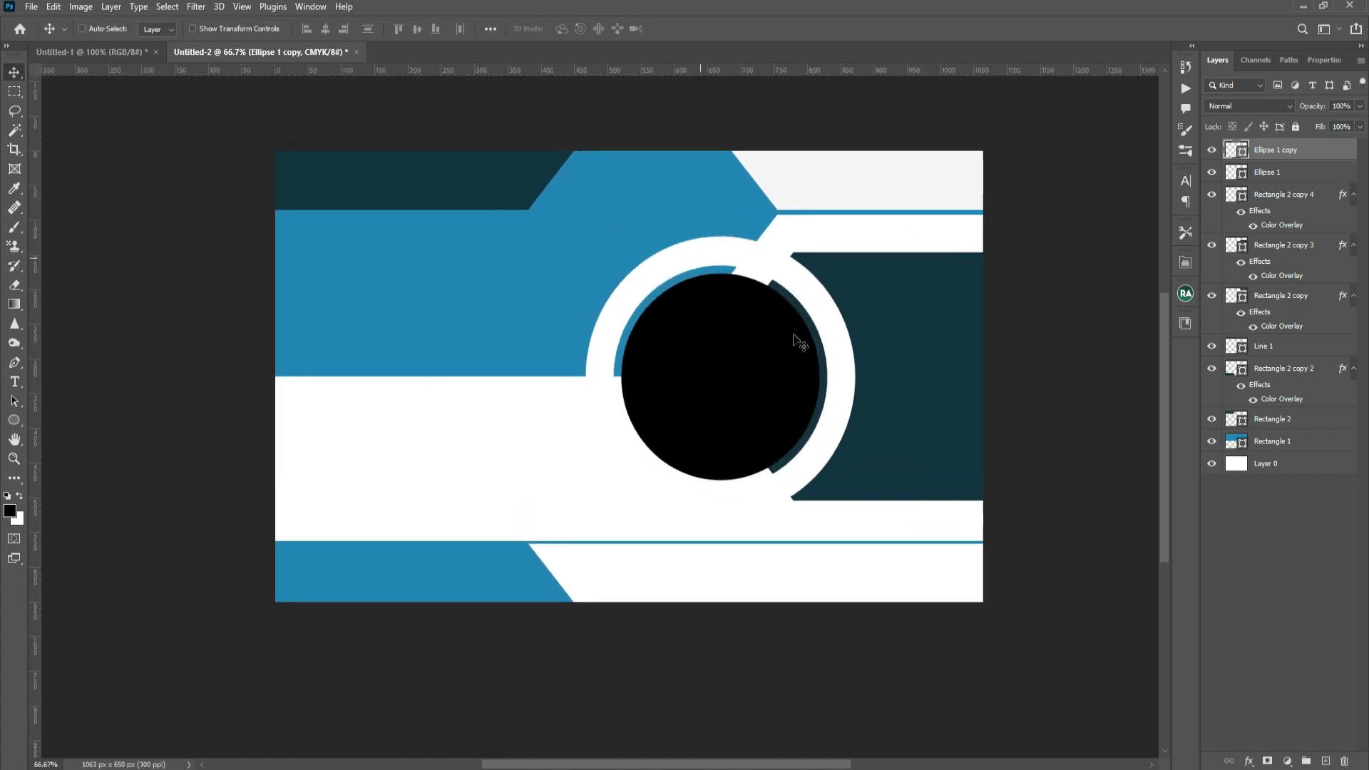
key(ctrl+plus)
click(780, 350)
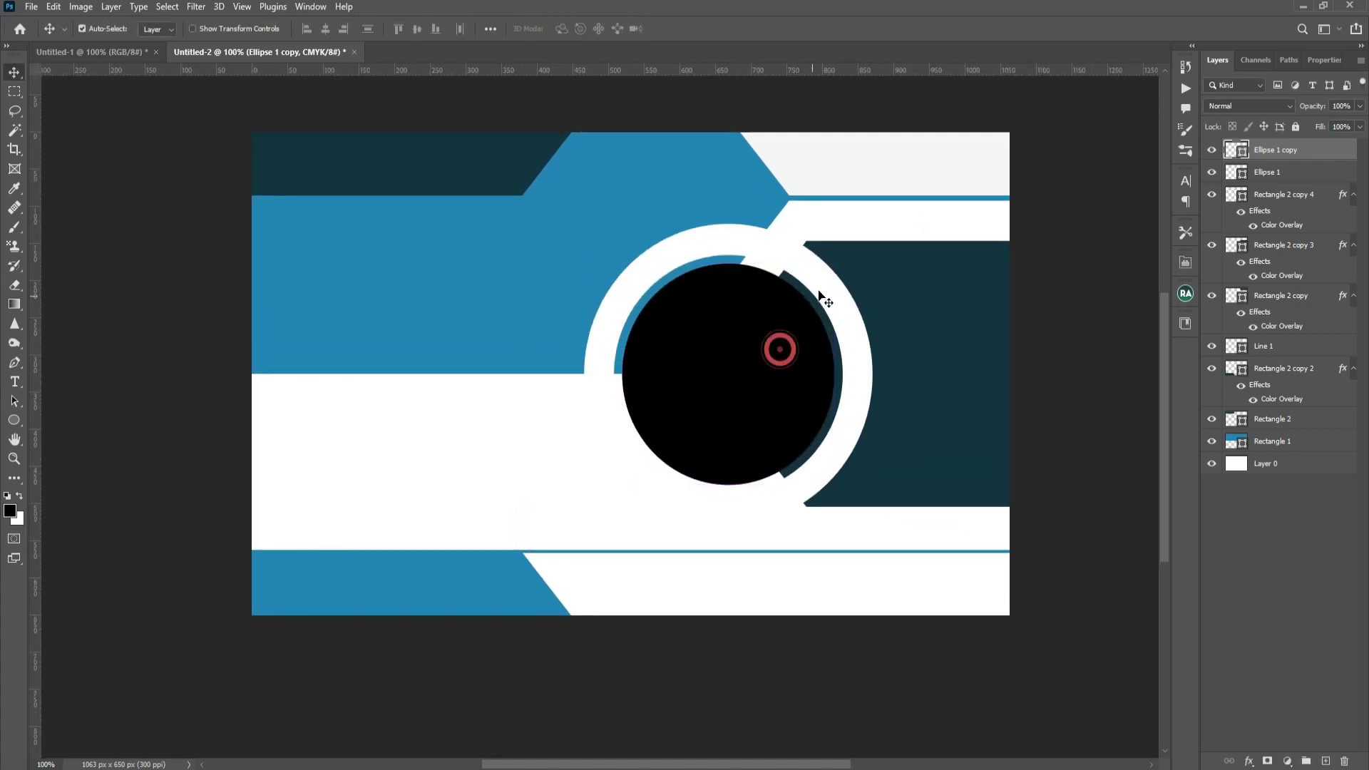
ctrl+shift+click(820, 298)
key(ctrl+t)
drag(873, 224, 888, 206)
drag(824, 349, 847, 350)
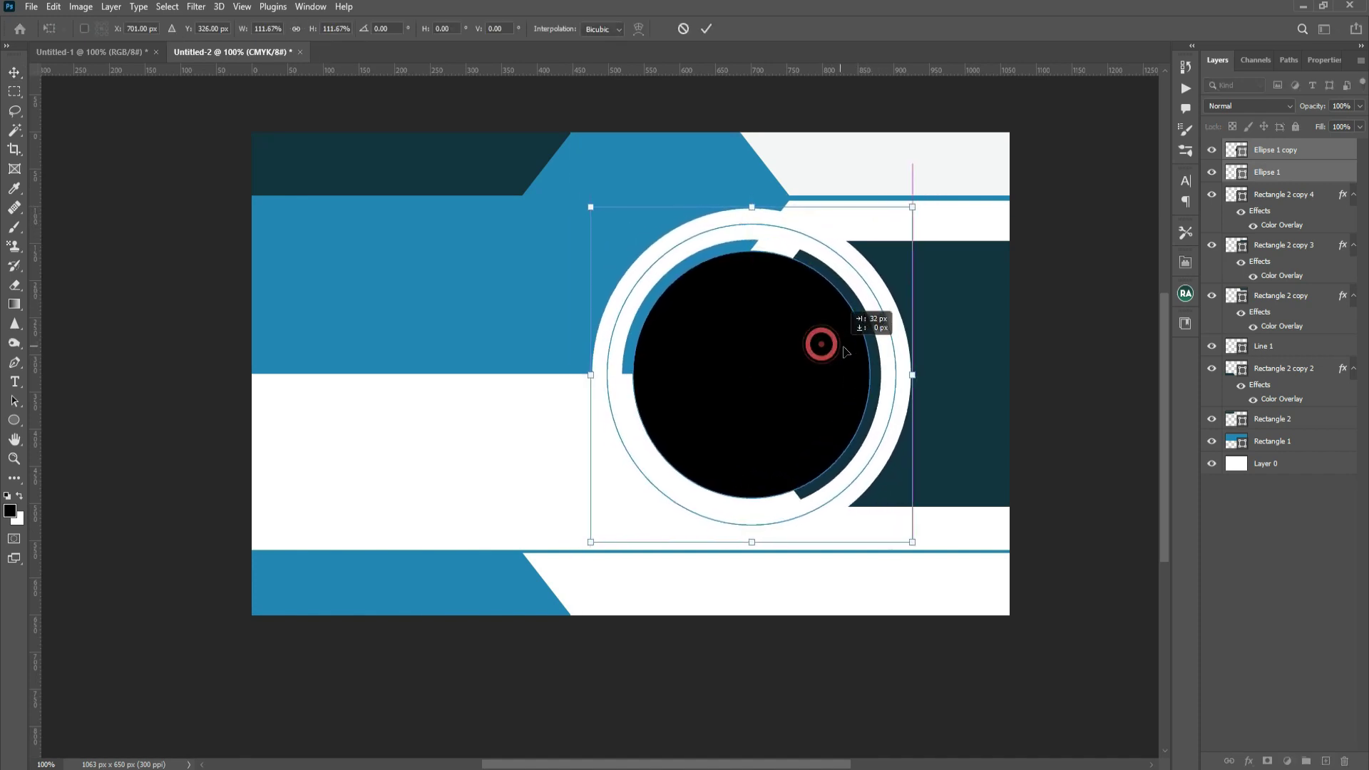
drag(913, 208, 911, 208)
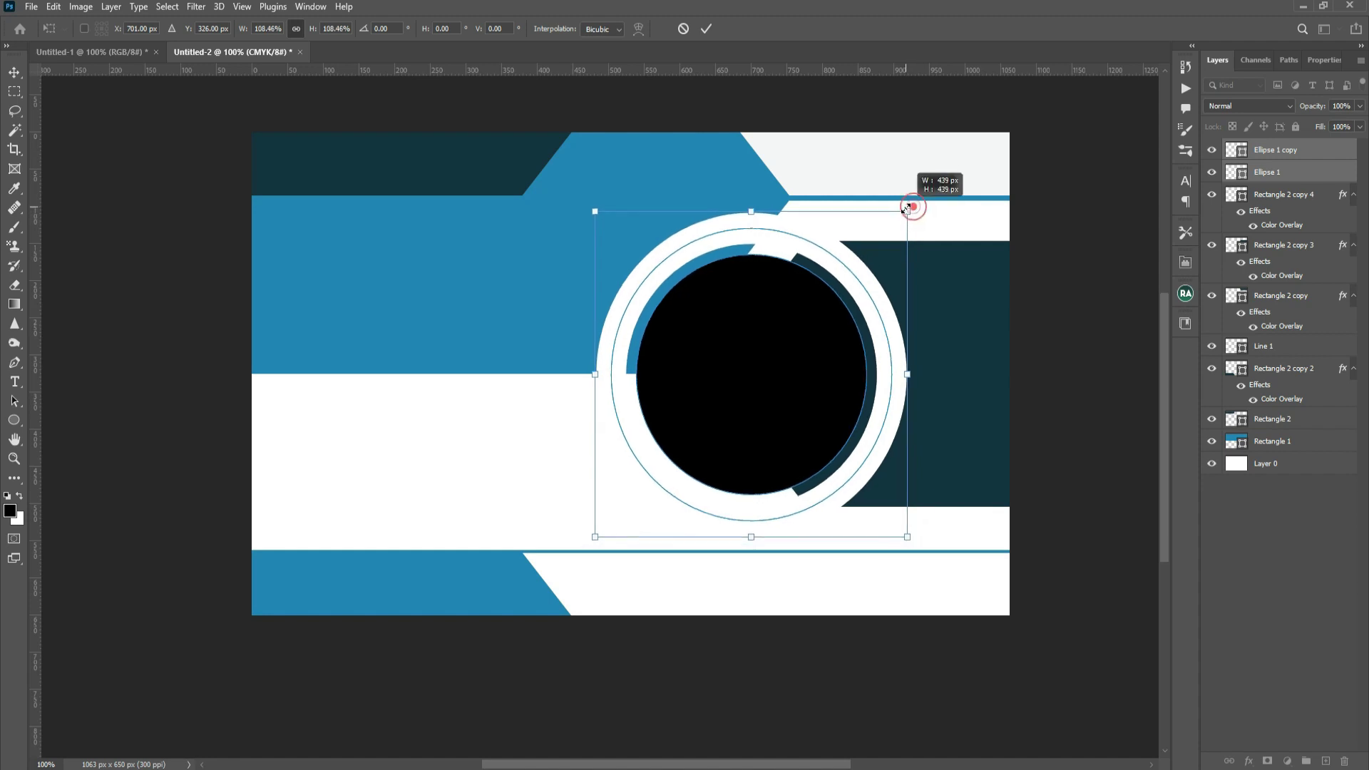
double_click(796, 403)
Select the black circle's layer, then switch to the Untitled-1 document and copy the entire portrait photo.
click(1296, 150)
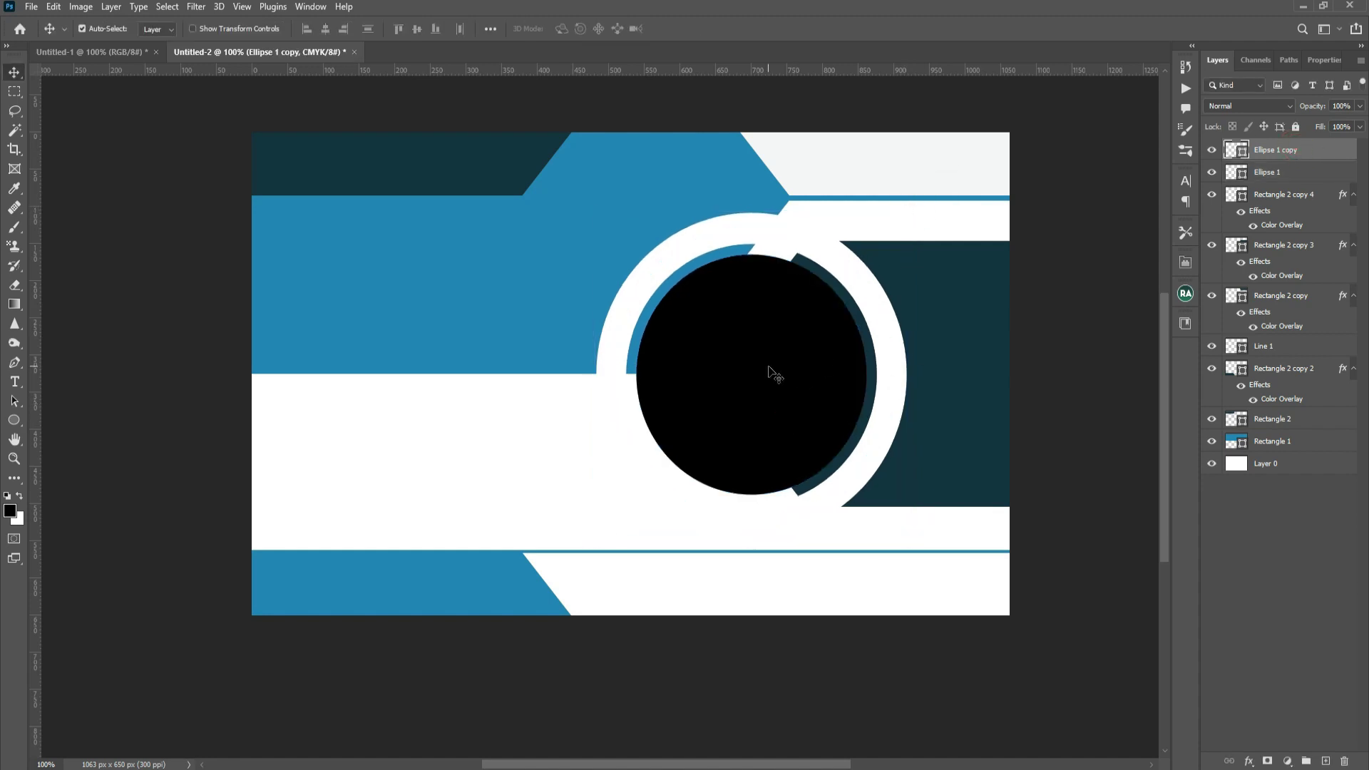
click(762, 361)
click(104, 52)
click(573, 355)
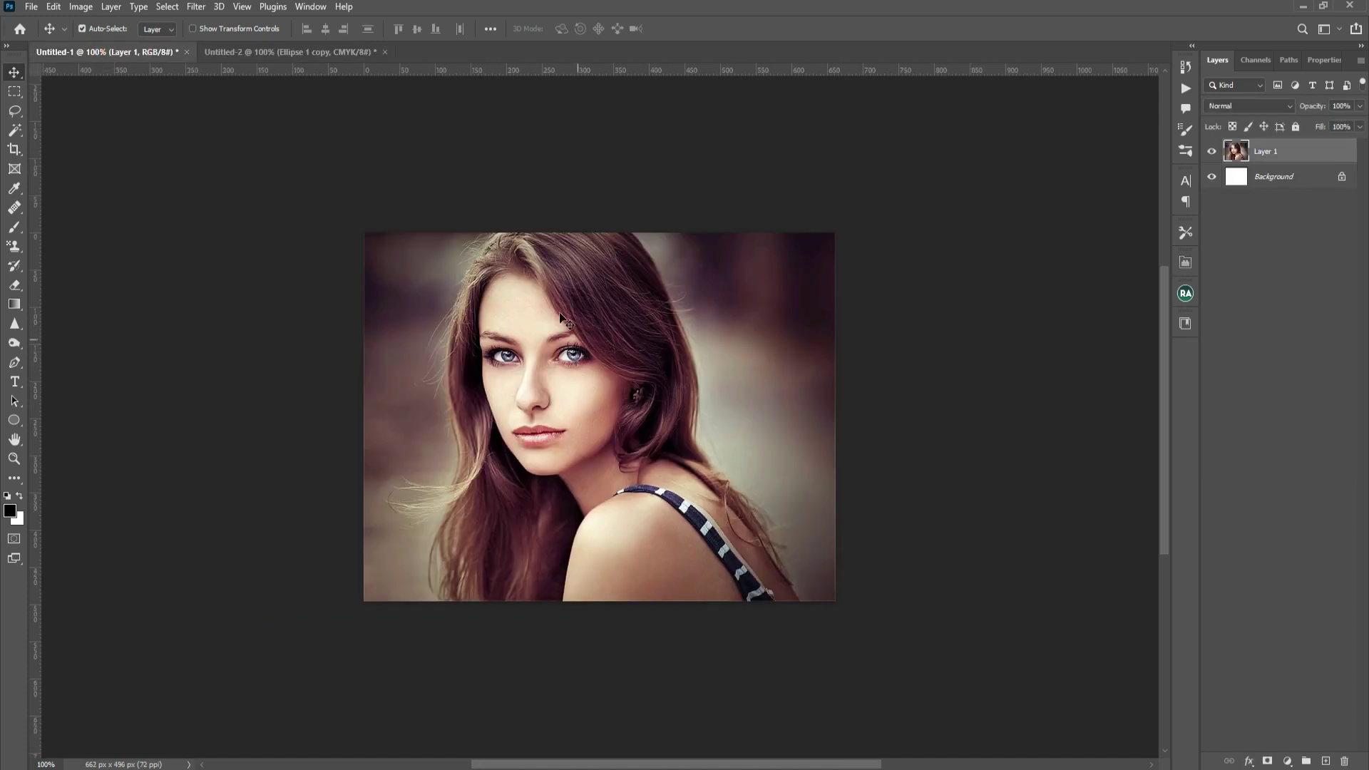
key(ctrl)
key(ctrl+a)
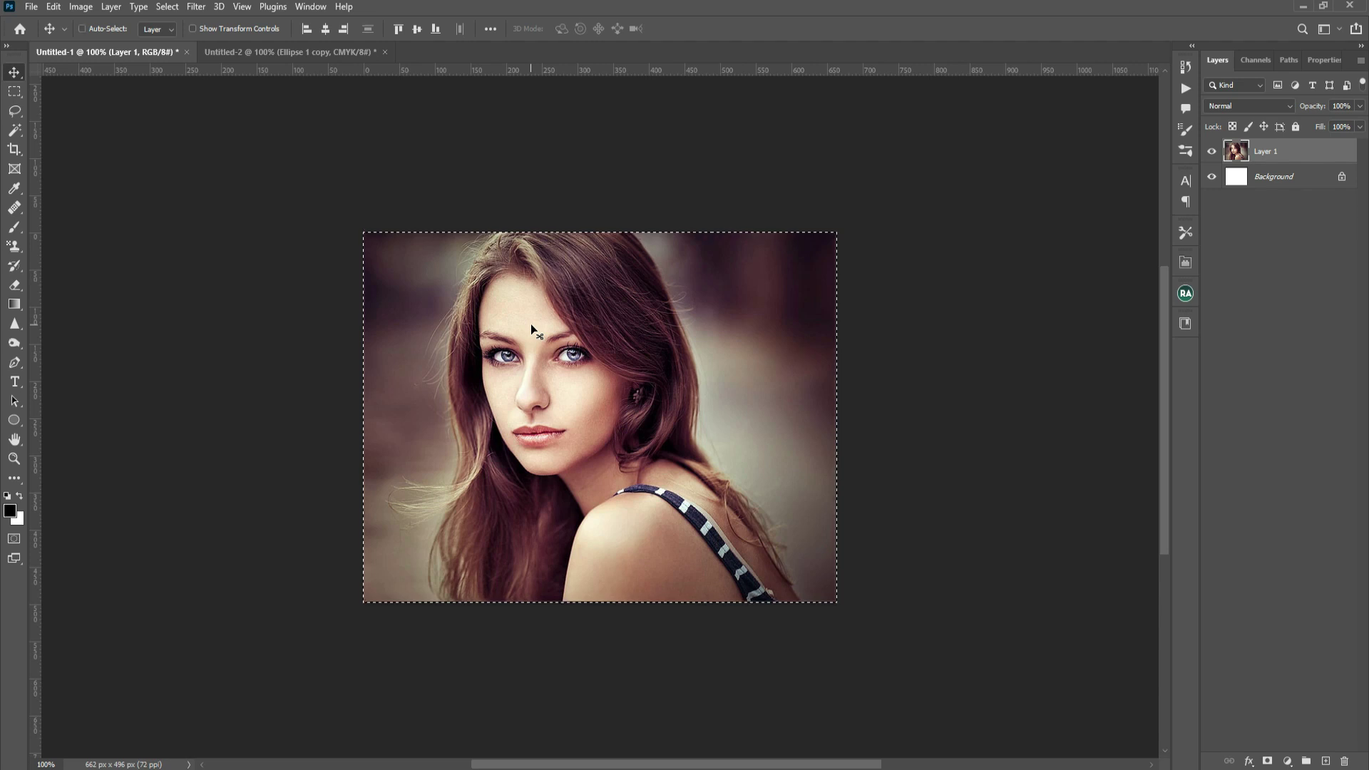
Paste the portrait into the Untitled-2 business card directly above the black circle and clip it to that circle.
click(243, 55)
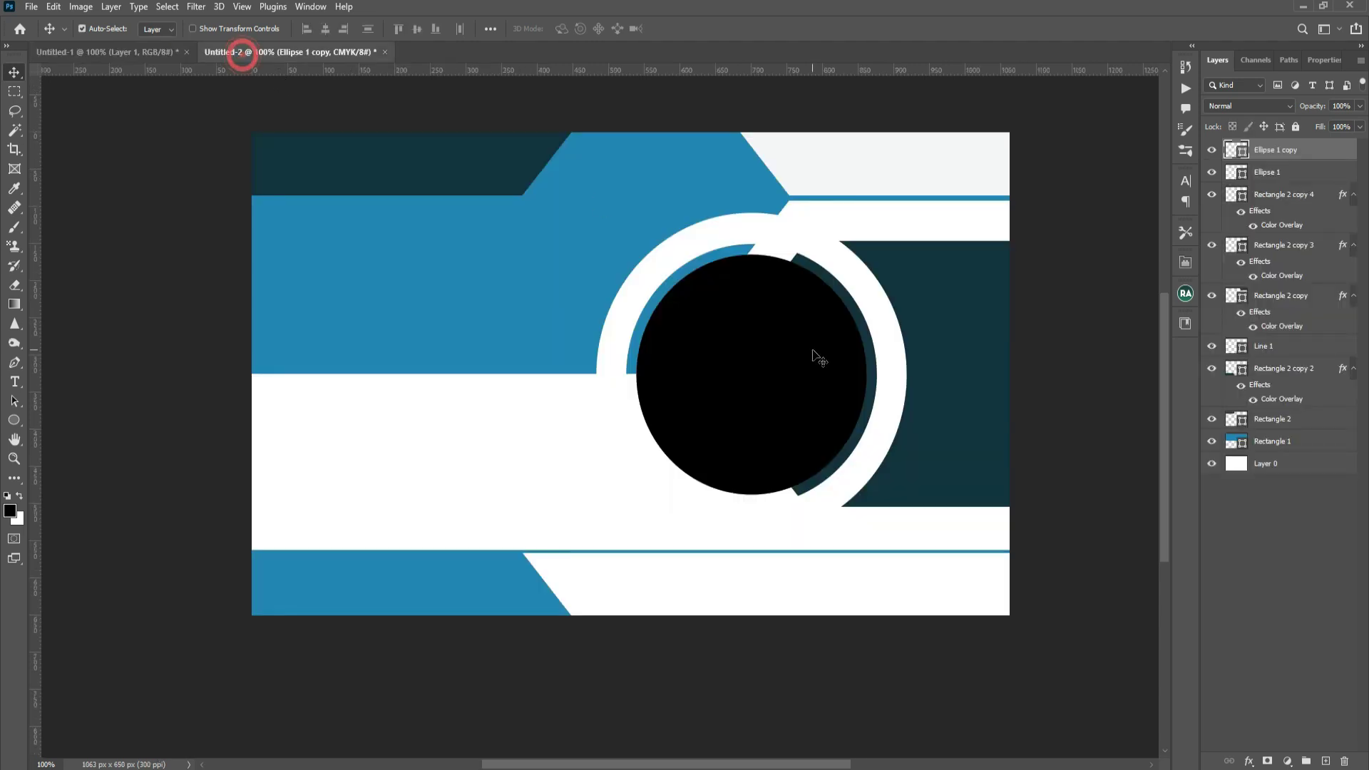
drag(773, 331, 777, 351)
key(ctrl+z)
key(ctrl+v)
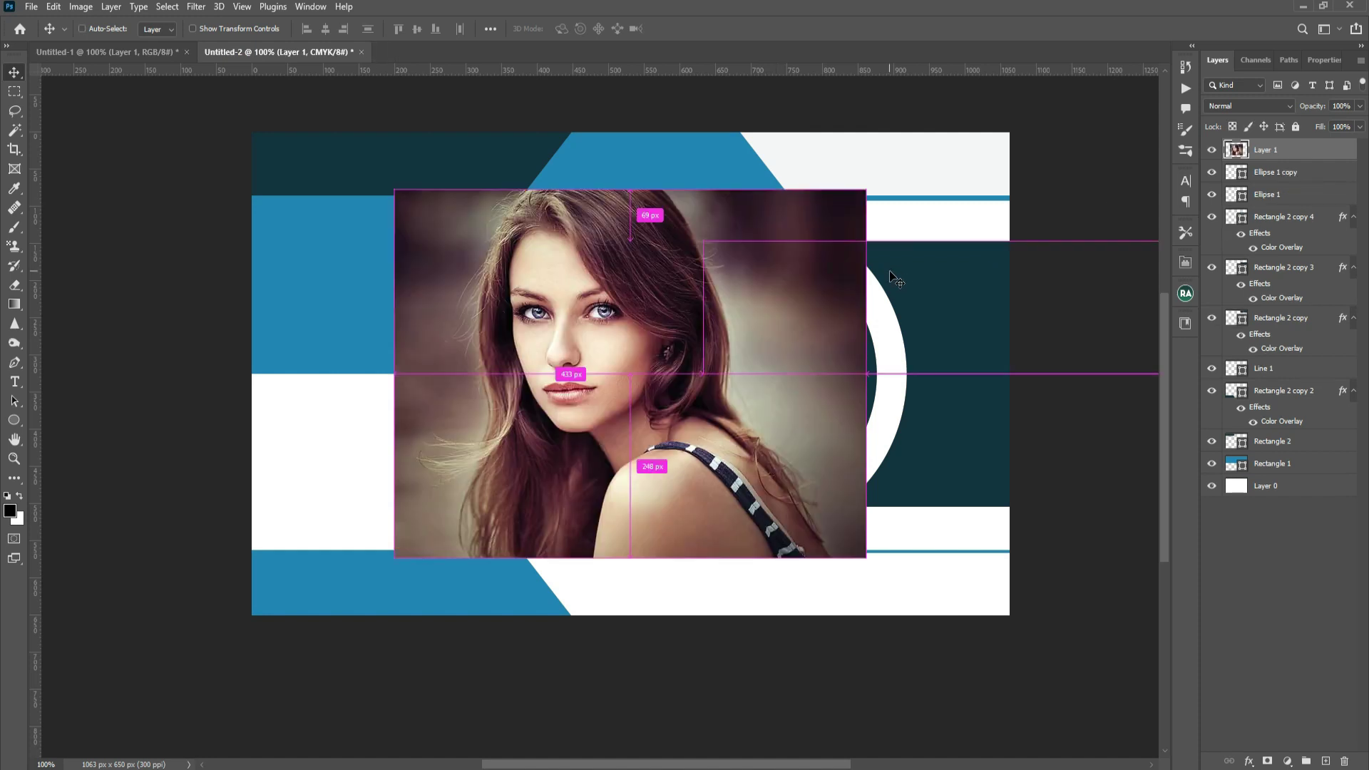
key(ctrl+alt+g)
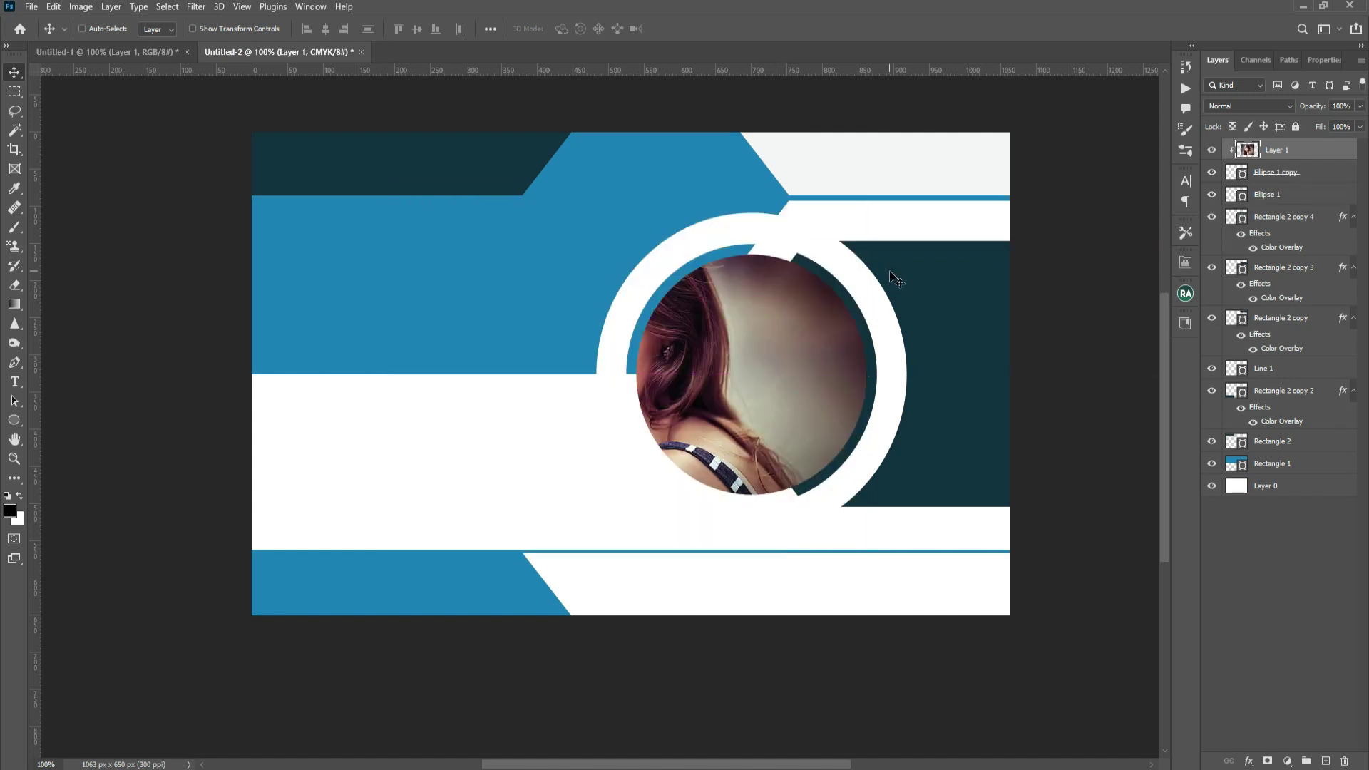
Scale the clipped portrait to about 67.67% and position it so the face is centered in the circle.
key(ctrl+t)
drag(713, 304, 858, 331)
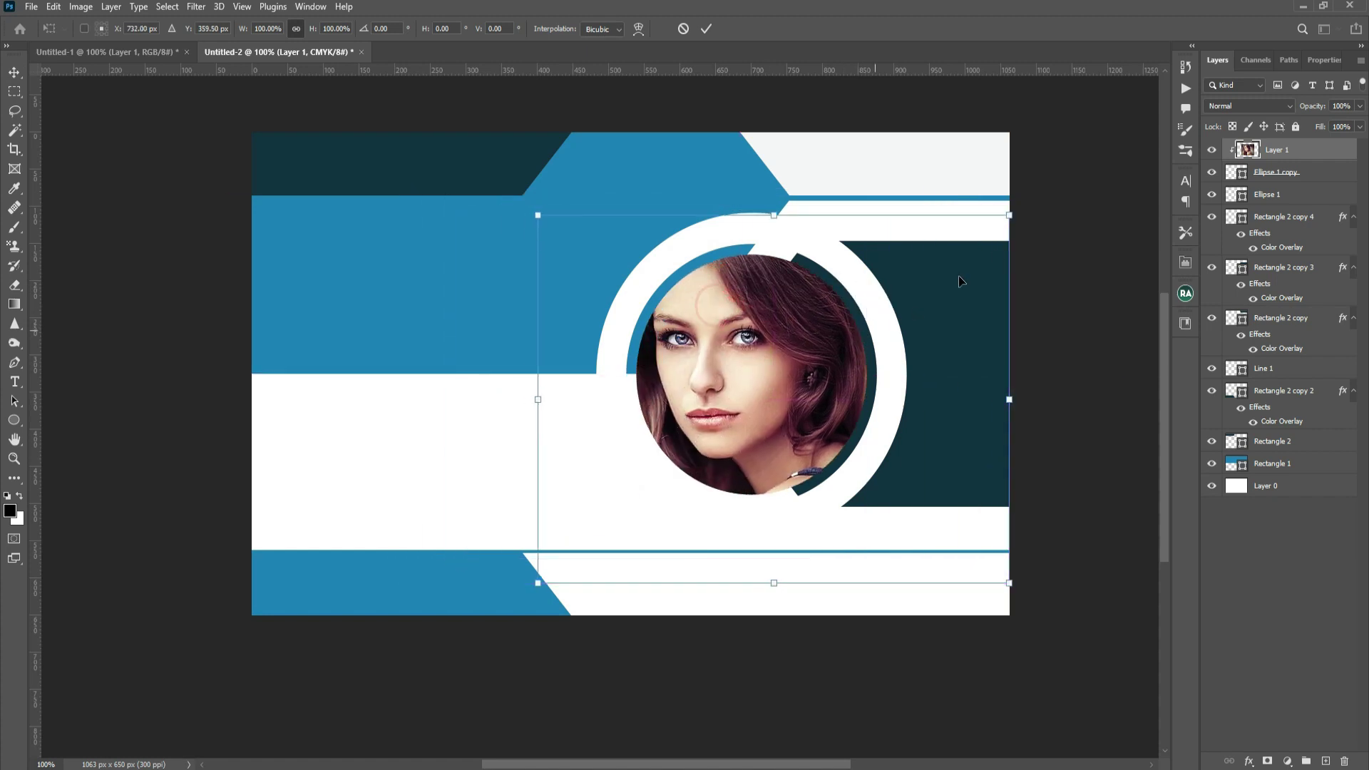
drag(1009, 216, 961, 249)
drag(965, 548, 907, 498)
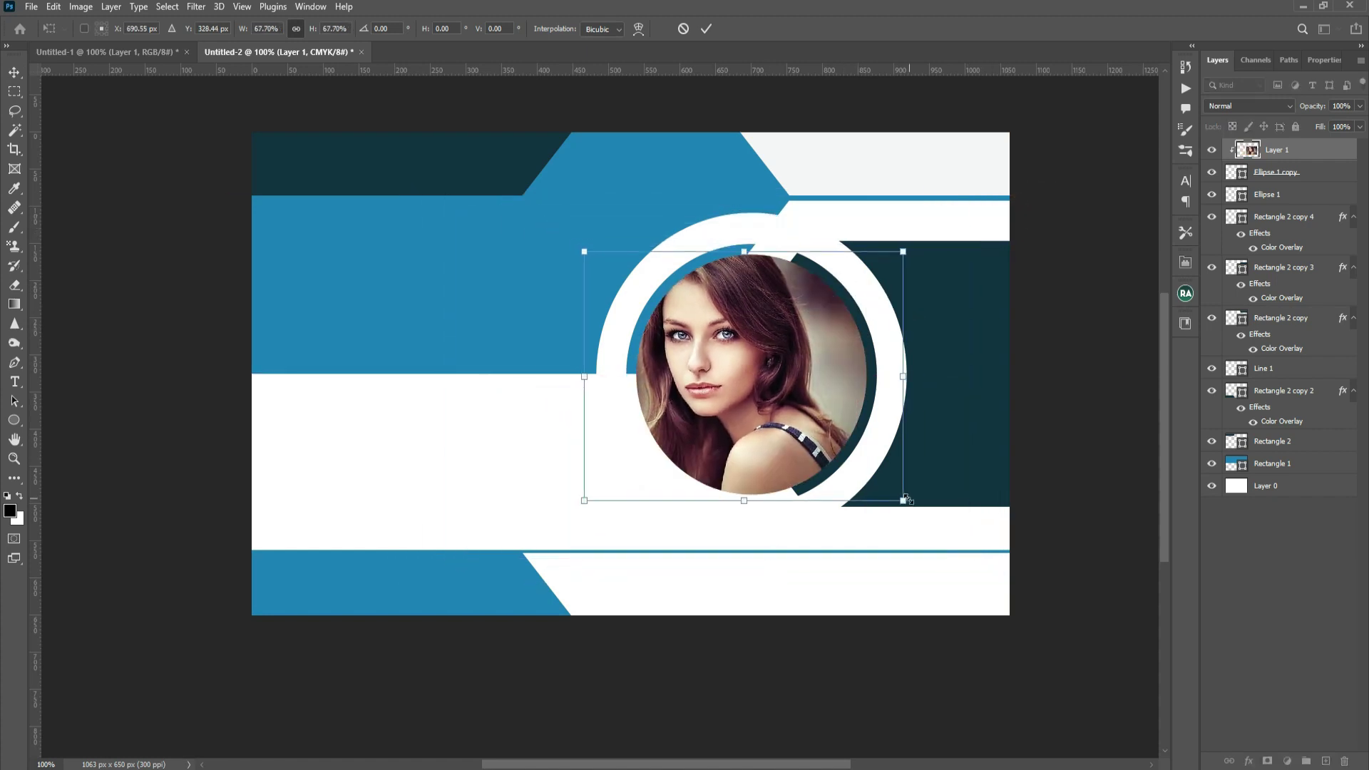
drag(815, 330, 842, 331)
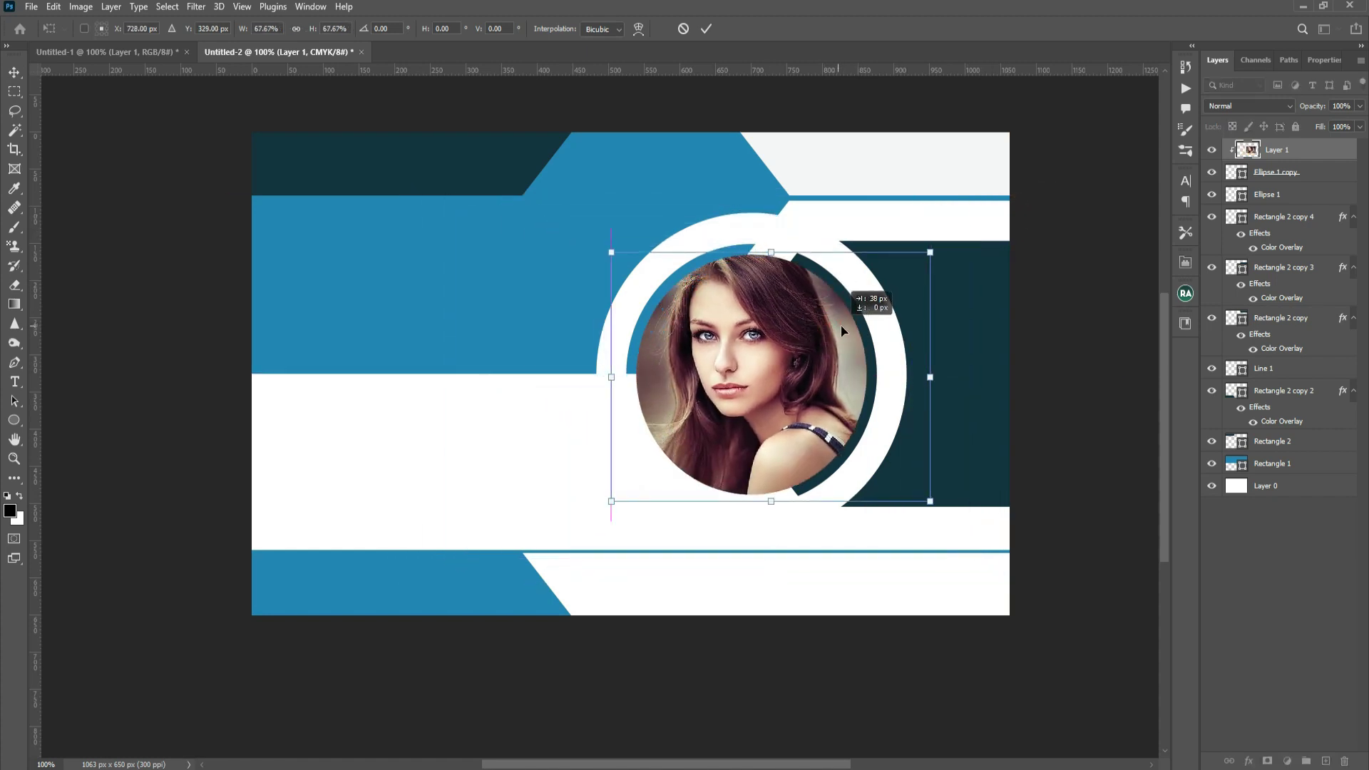
key(Return)
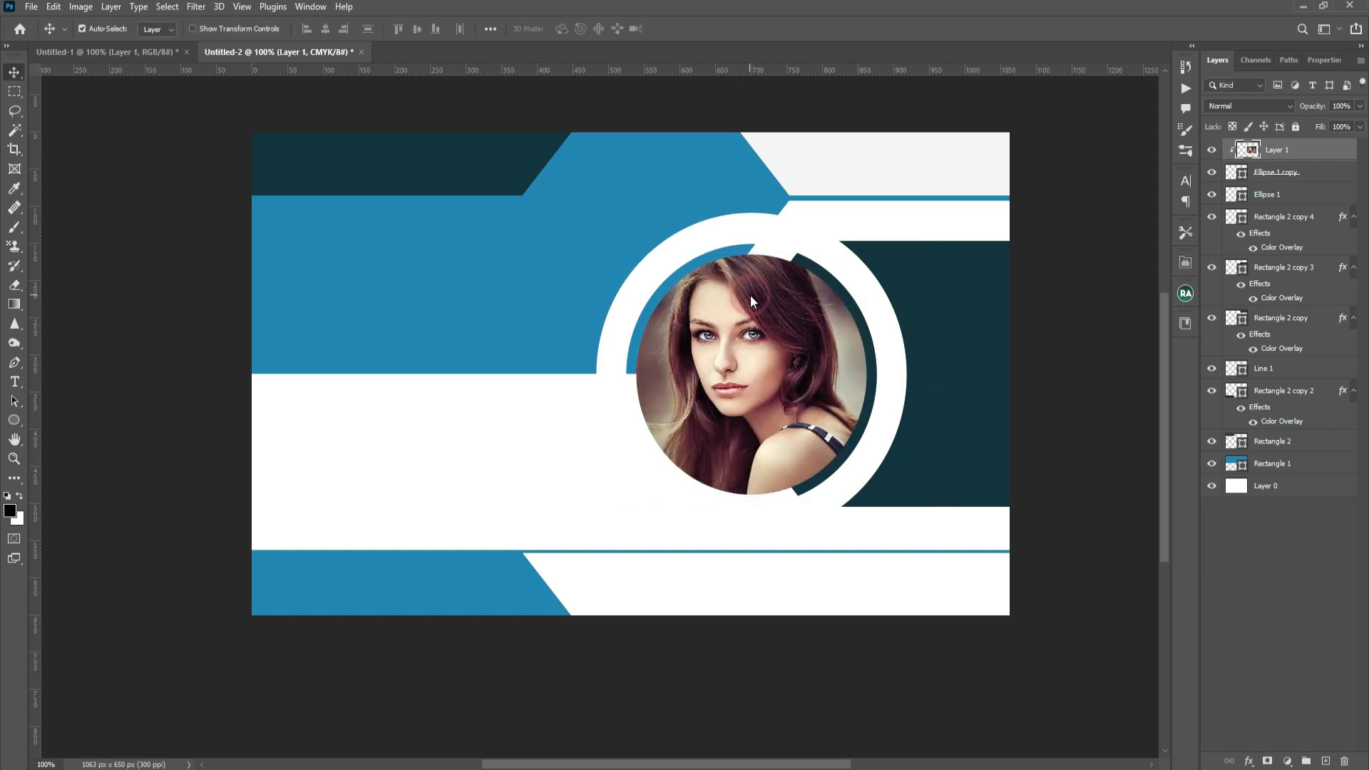
drag(751, 296, 755, 296)
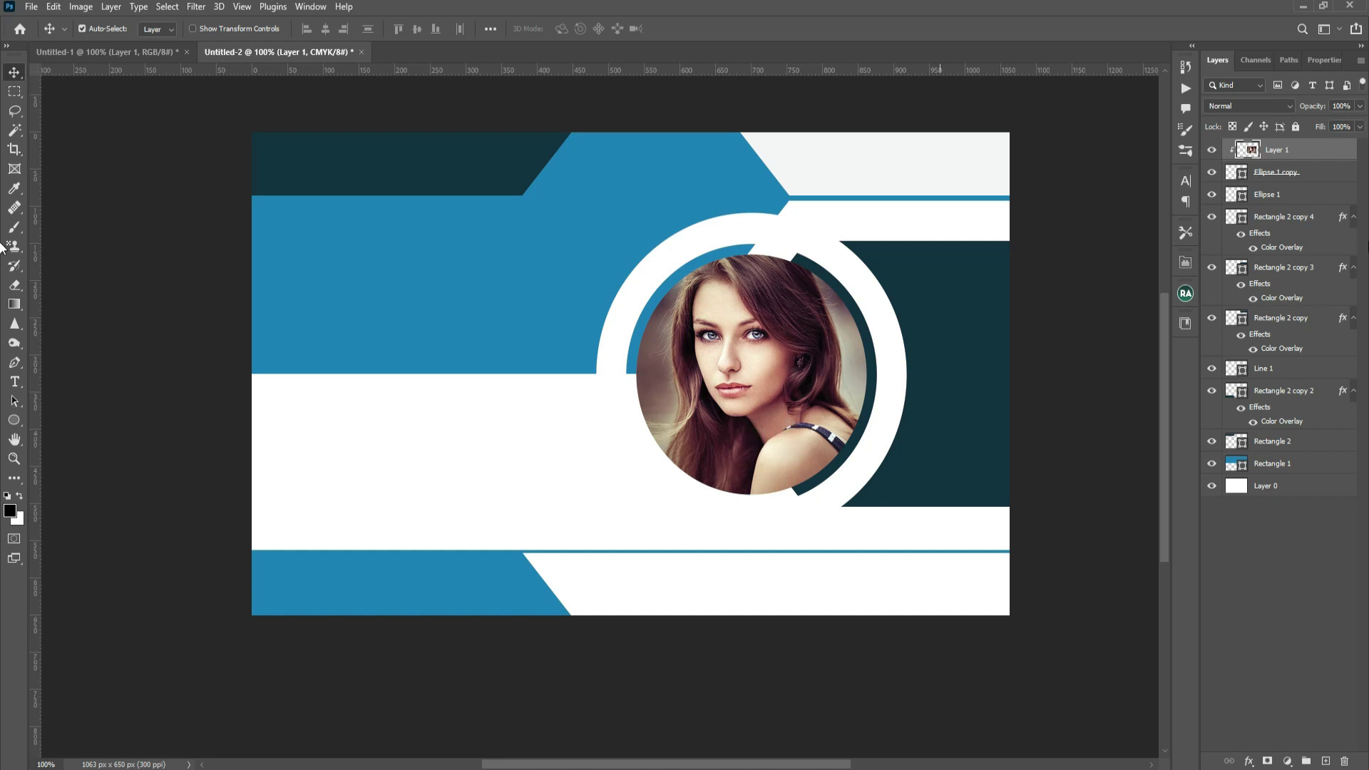
Group all the shape and photo layers above the white background layer and toggle the group's visibility to check it.
shift+click(1277, 463)
key(ctrl+g)
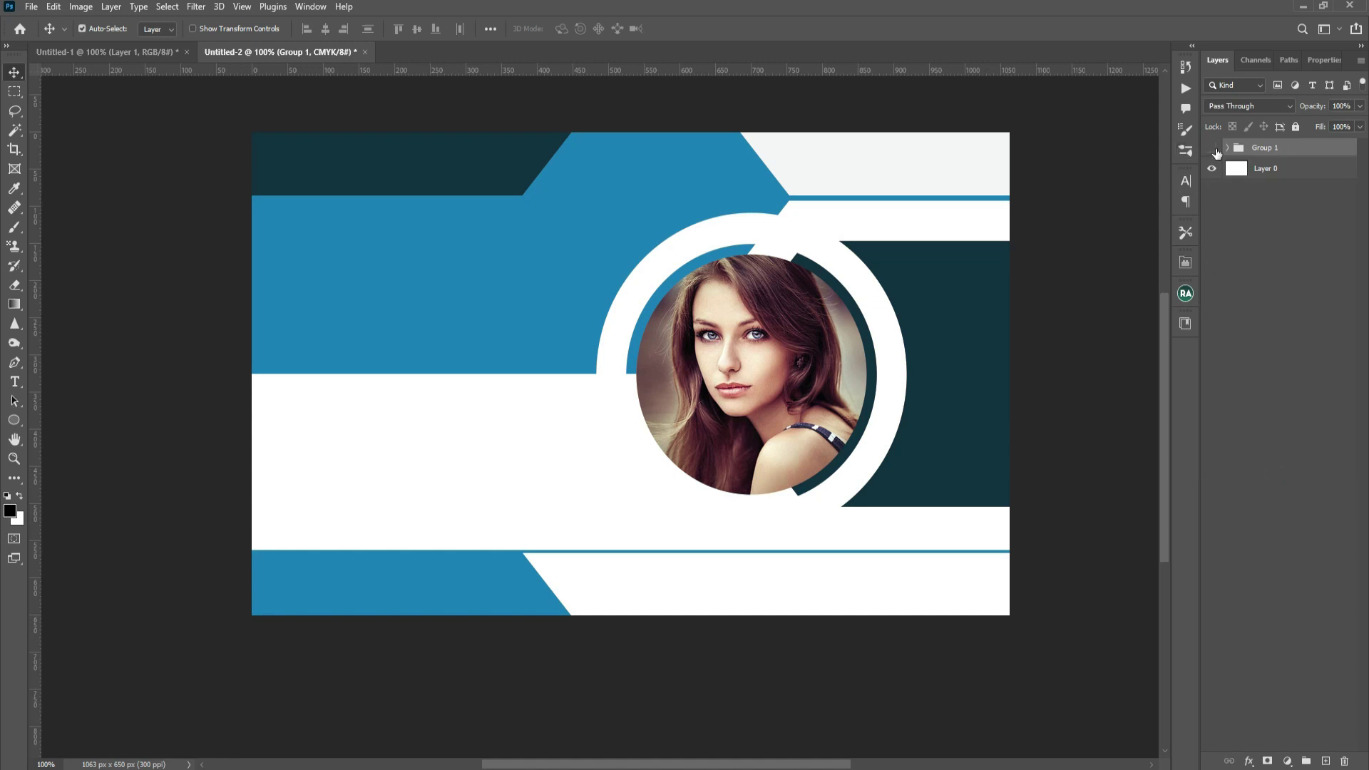
click(1216, 151)
click(1217, 152)
click(1217, 151)
Show the guides and add the horizontal text "COMPANY NAME" on the blue area beside the portrait.
key(ctrl+semicolon)
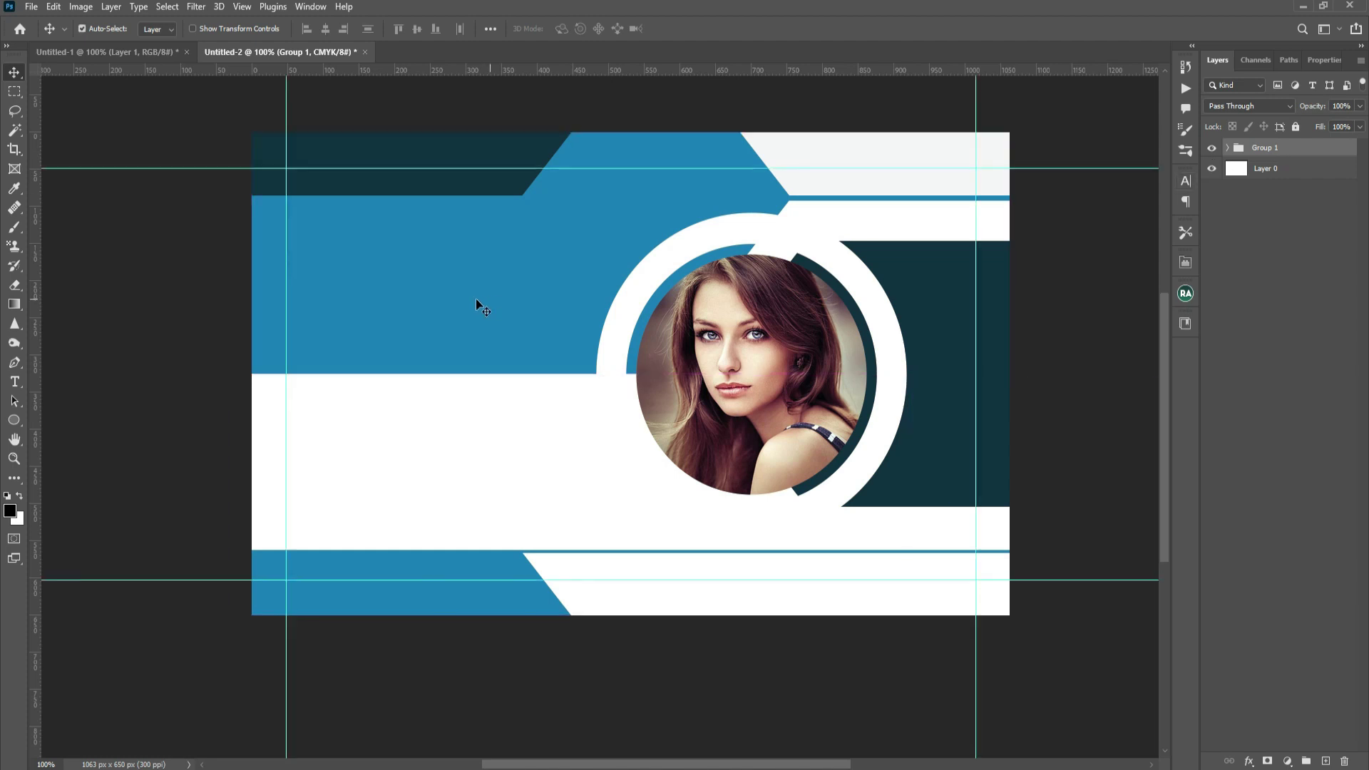
key(t)
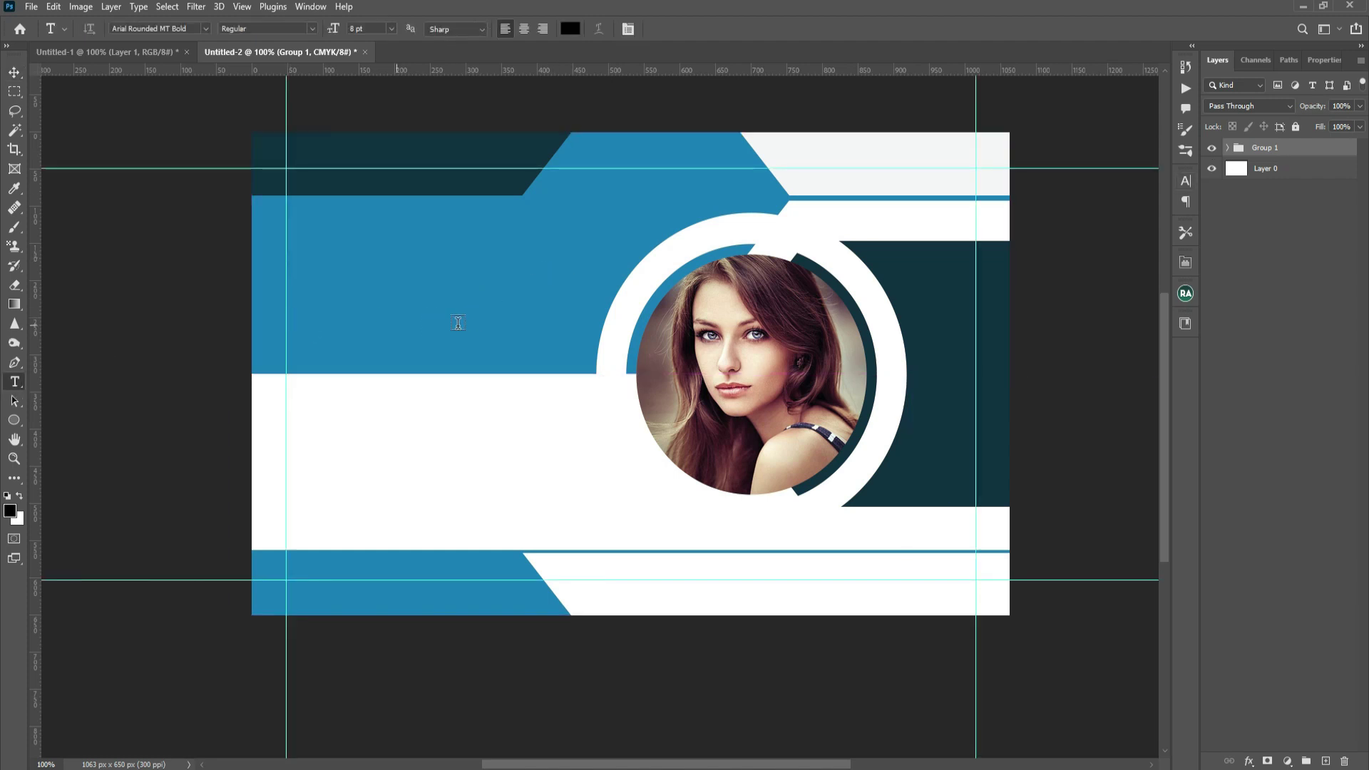
right_click(14, 385)
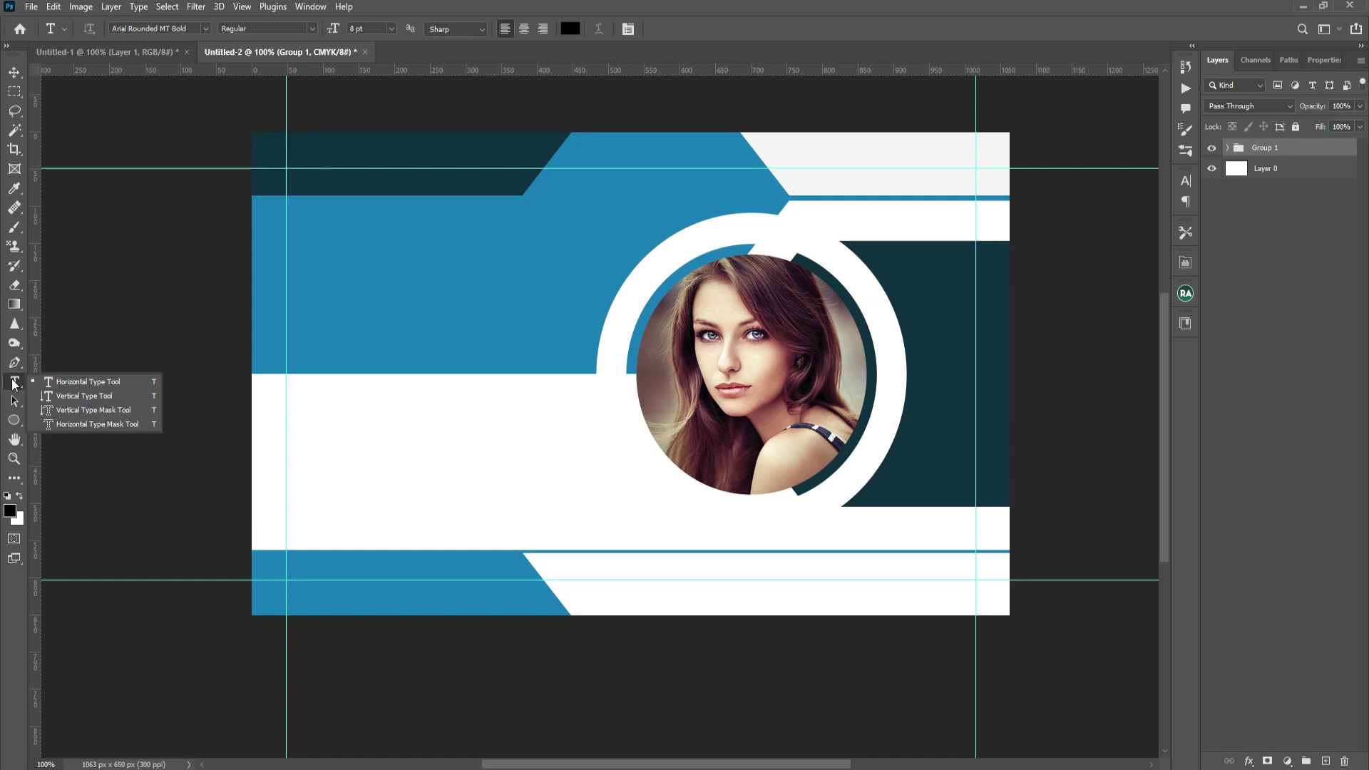
click(79, 381)
click(397, 321)
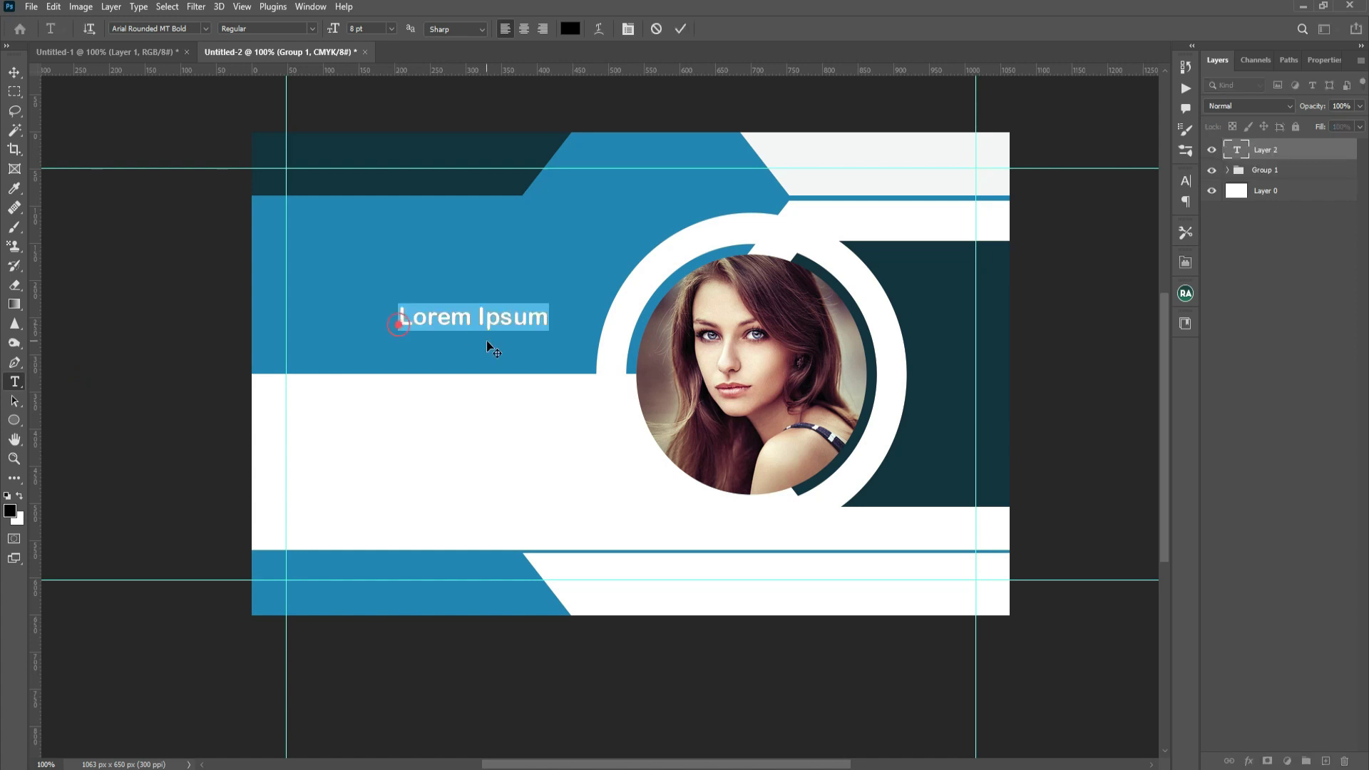
text(CO)
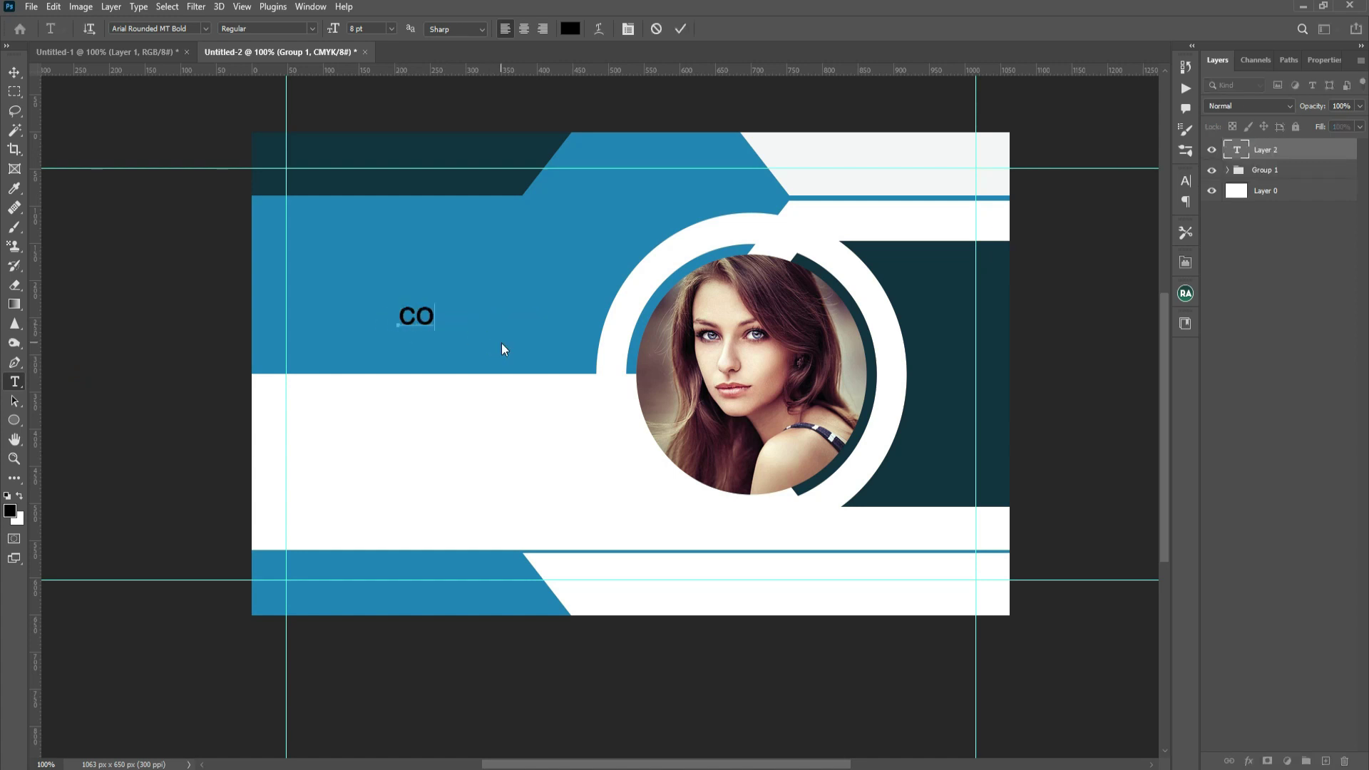
text(MPANY NAME)
click(14, 72)
Enlarge the company name to about 11.71 pt, align its start with the left margin guide, and fill it white.
key(ctrl+t)
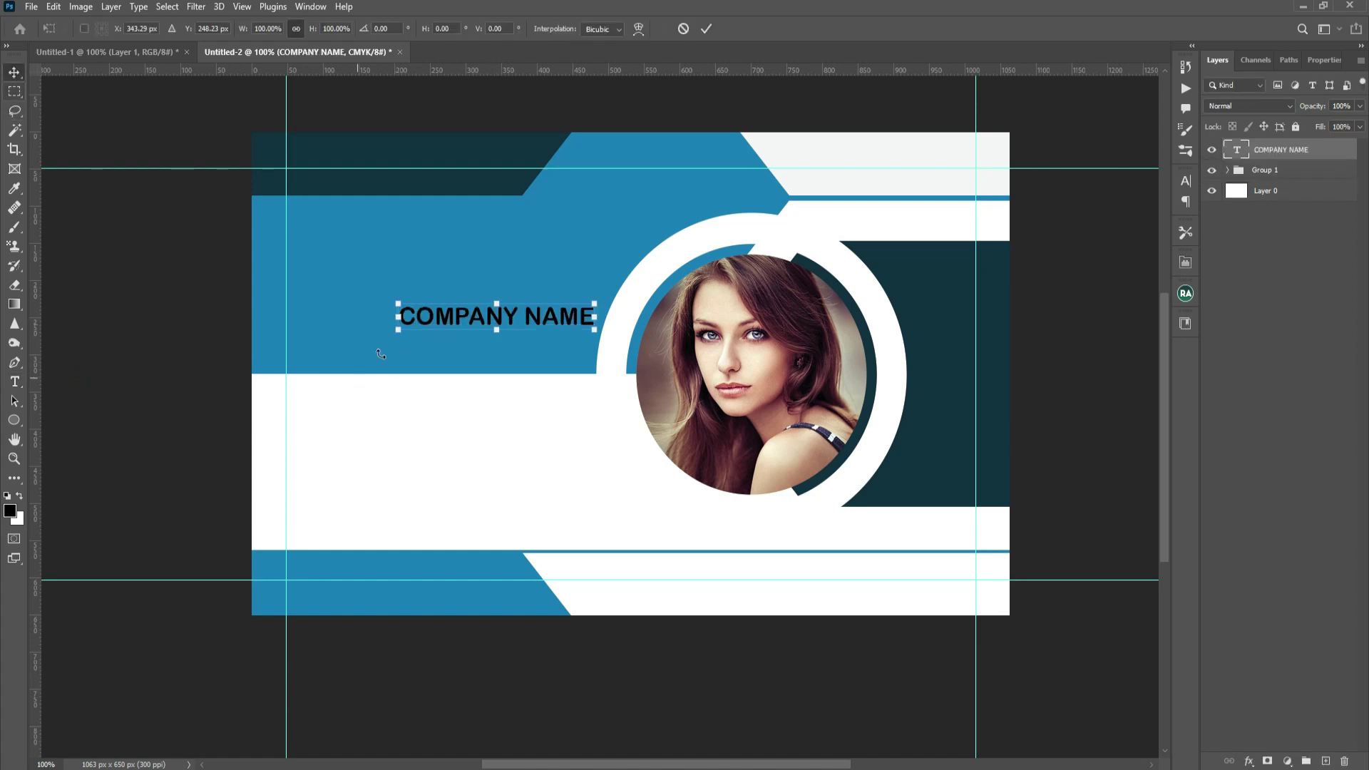
drag(400, 302, 337, 322)
drag(567, 298, 572, 292)
key(Return)
key(ctrl+BackSpace)
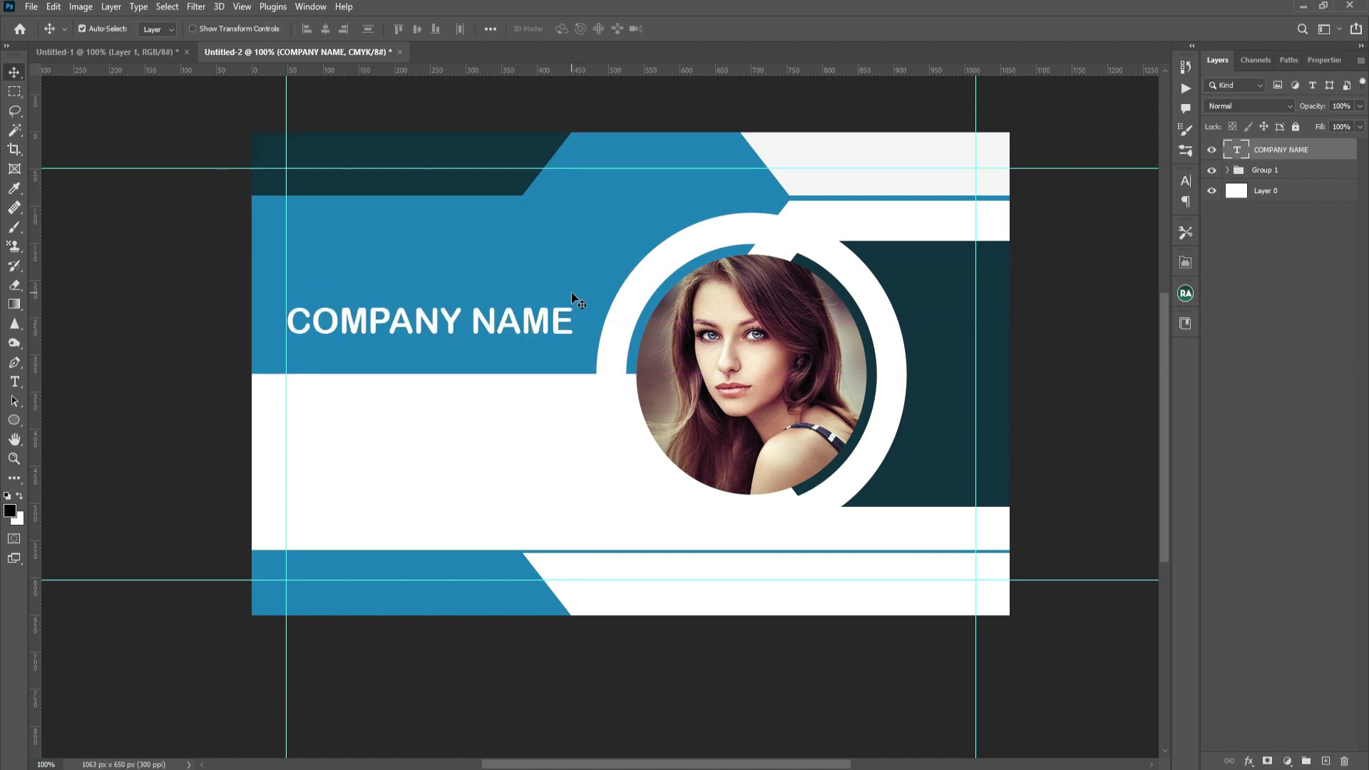
Set the company name's font to Segoe UI.
click(14, 382)
click(206, 29)
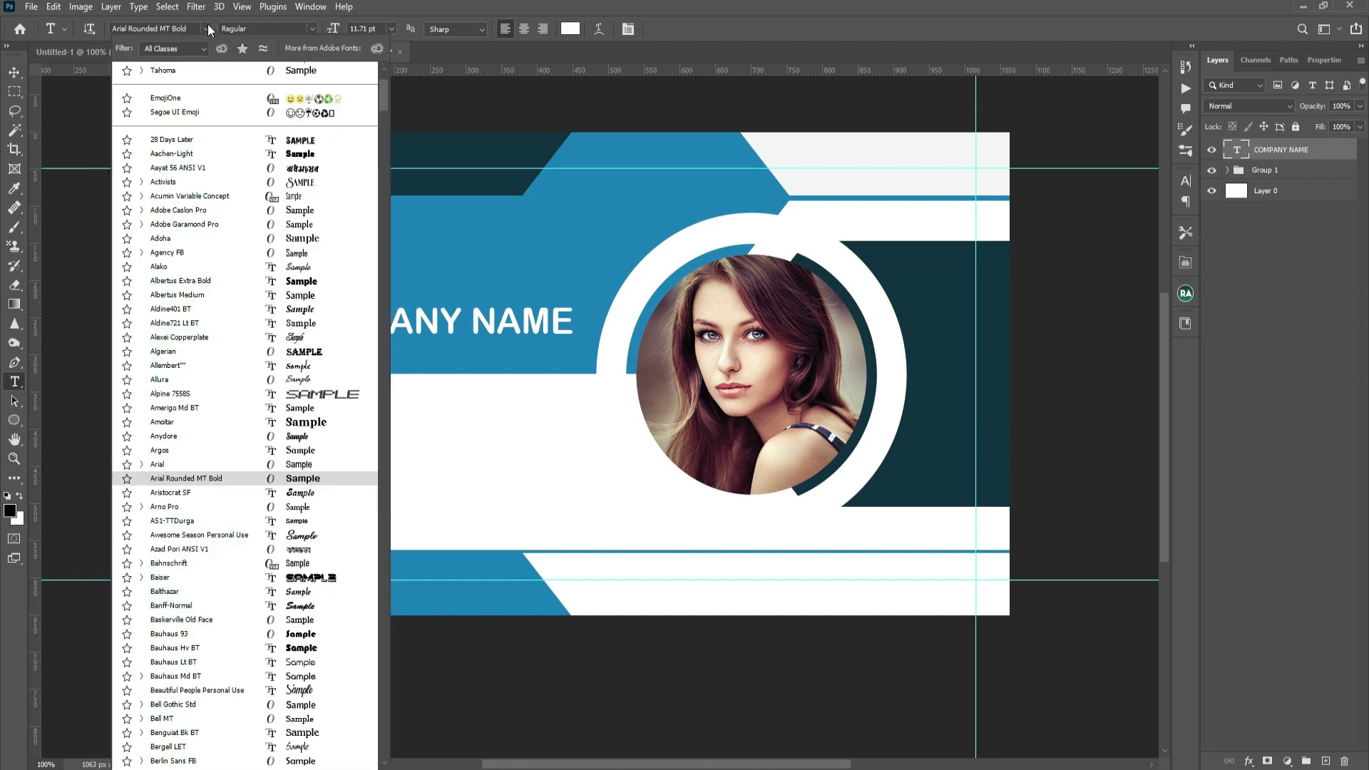
drag(388, 101, 390, 80)
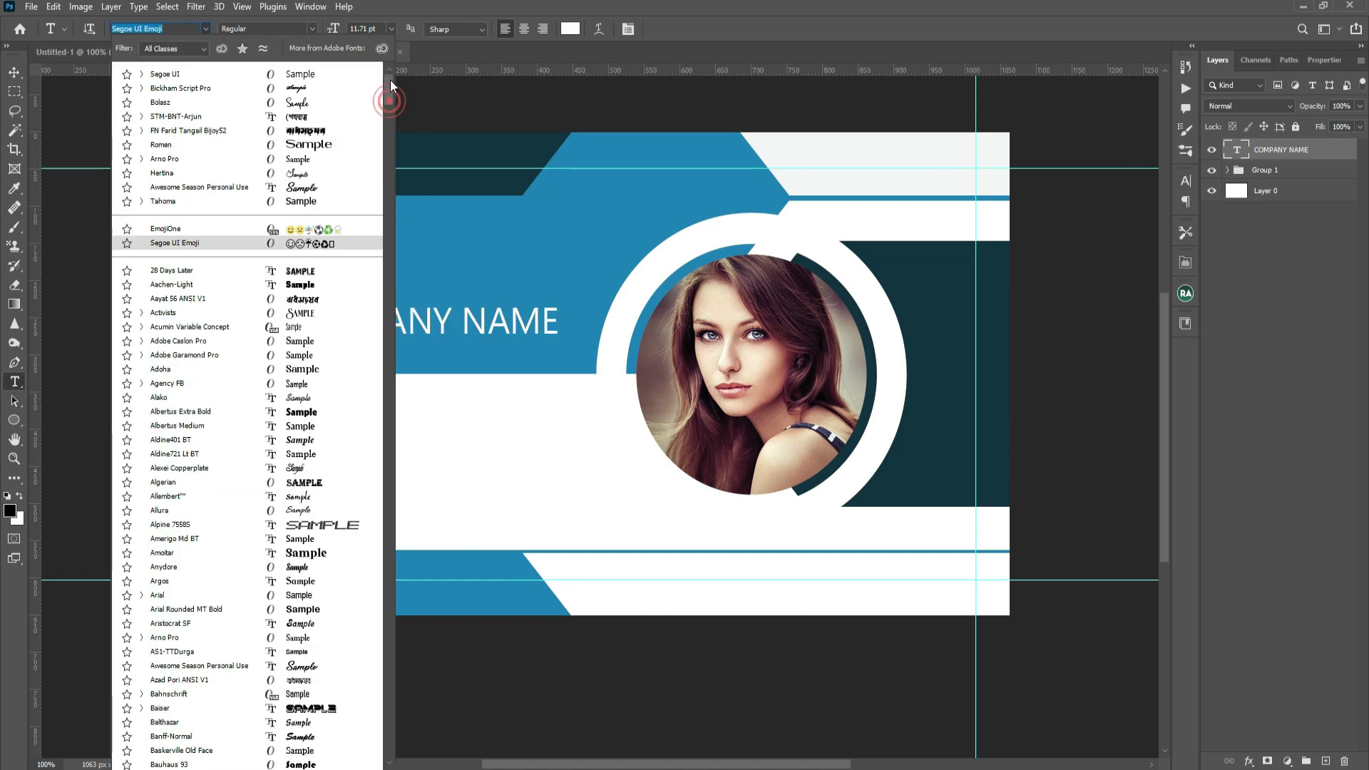
click(220, 80)
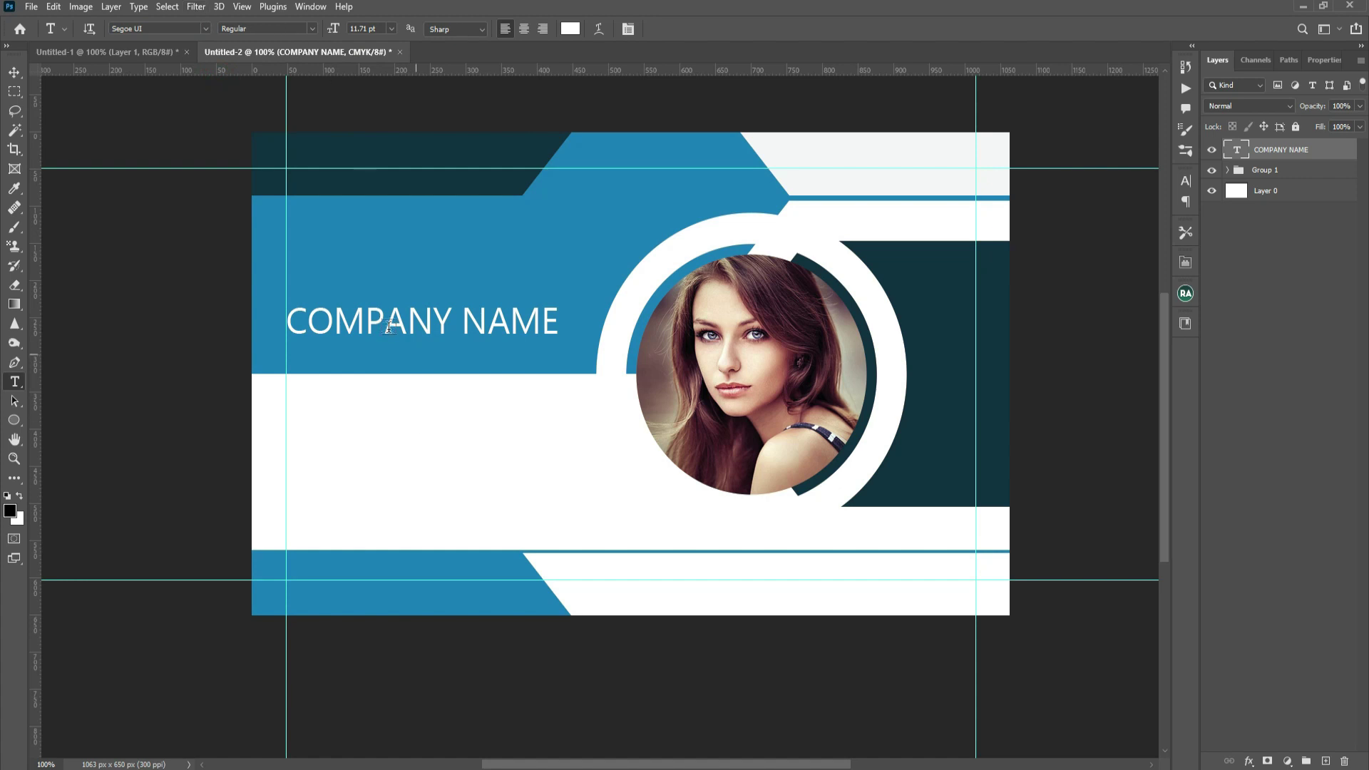
Set only the word COMPANY to the Black font style.
double_click(455, 314)
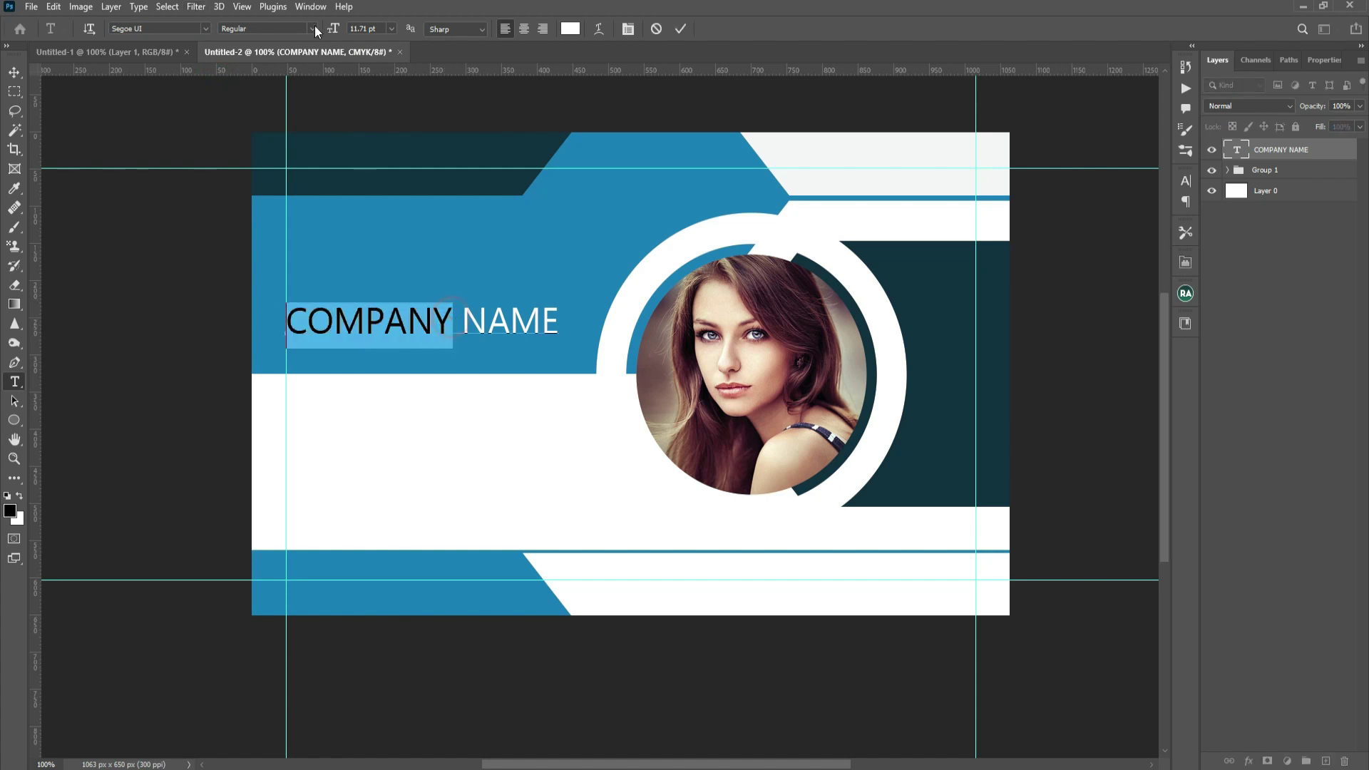
click(311, 28)
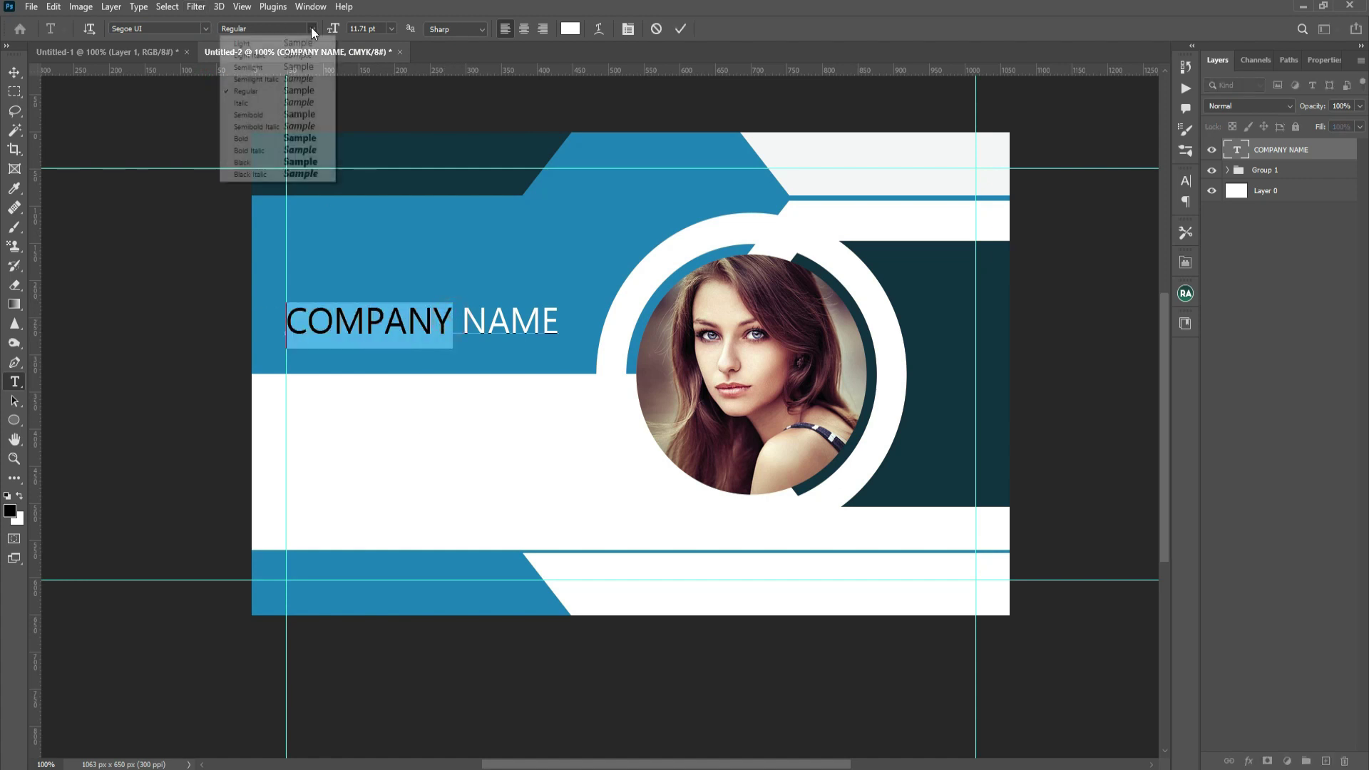
click(260, 163)
click(14, 72)
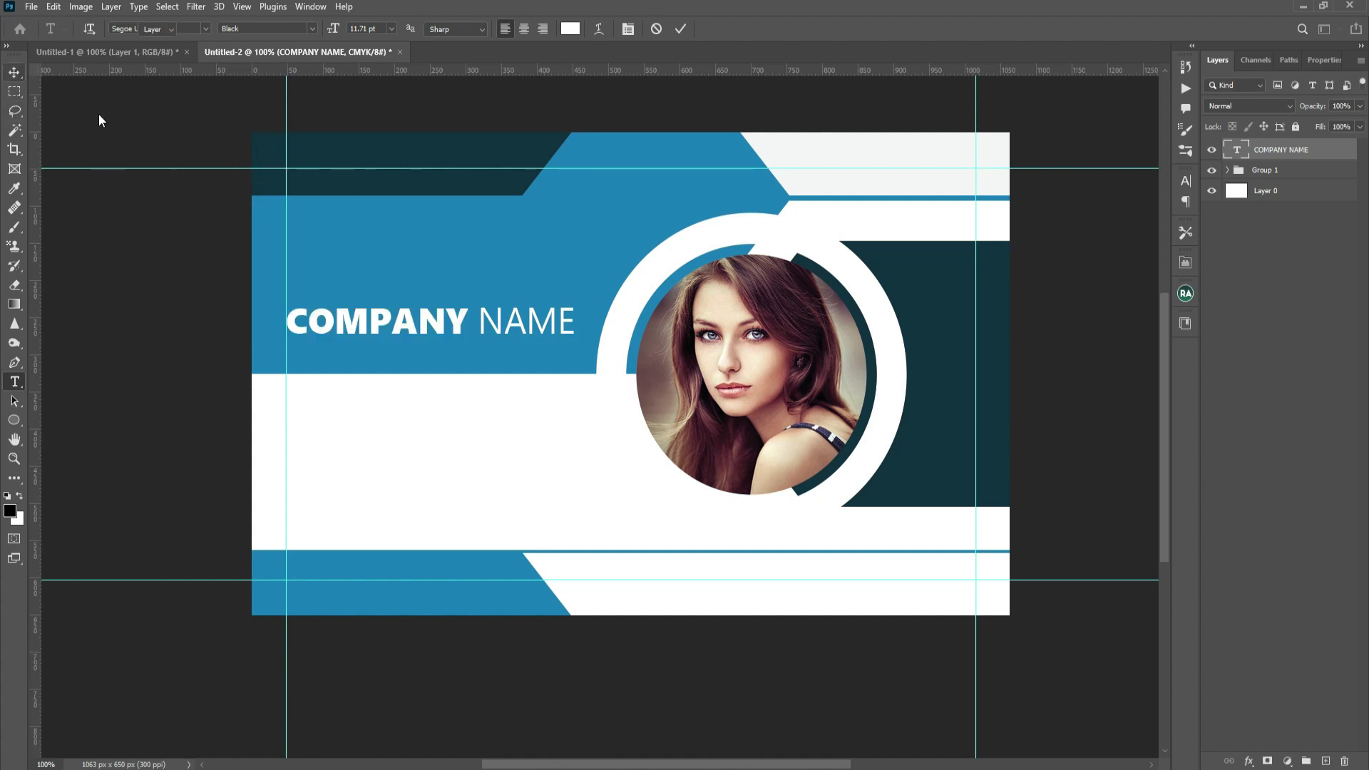
Scale the company name up slightly to about 13.19 pt, keeping it between the left guide and the photo ring.
key(ctrl+t)
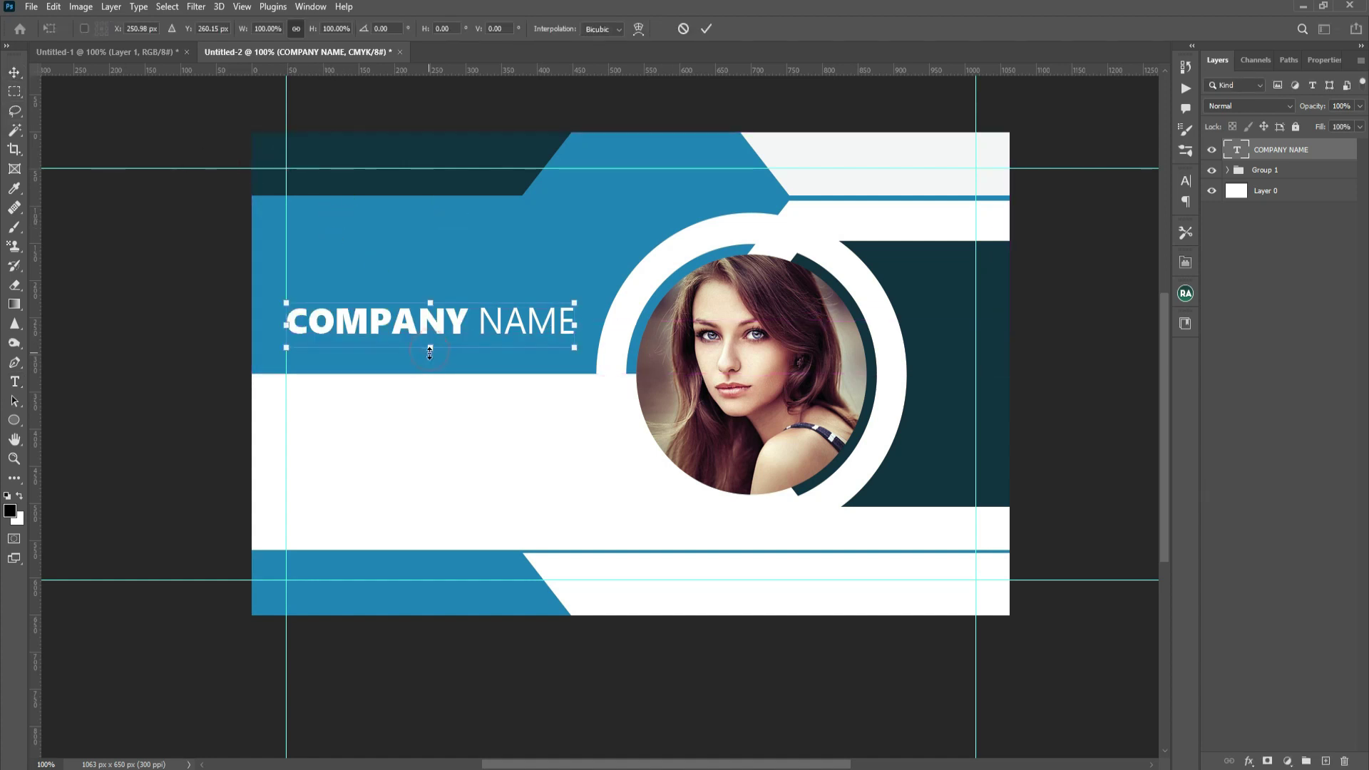
drag(430, 351, 430, 355)
drag(577, 301, 581, 298)
key(Return)
Duplicate the company name just below itself and replace the copy's text with "crititave idea is allows difficult".
key(ctrl+plus)
drag(434, 328, 747, 453)
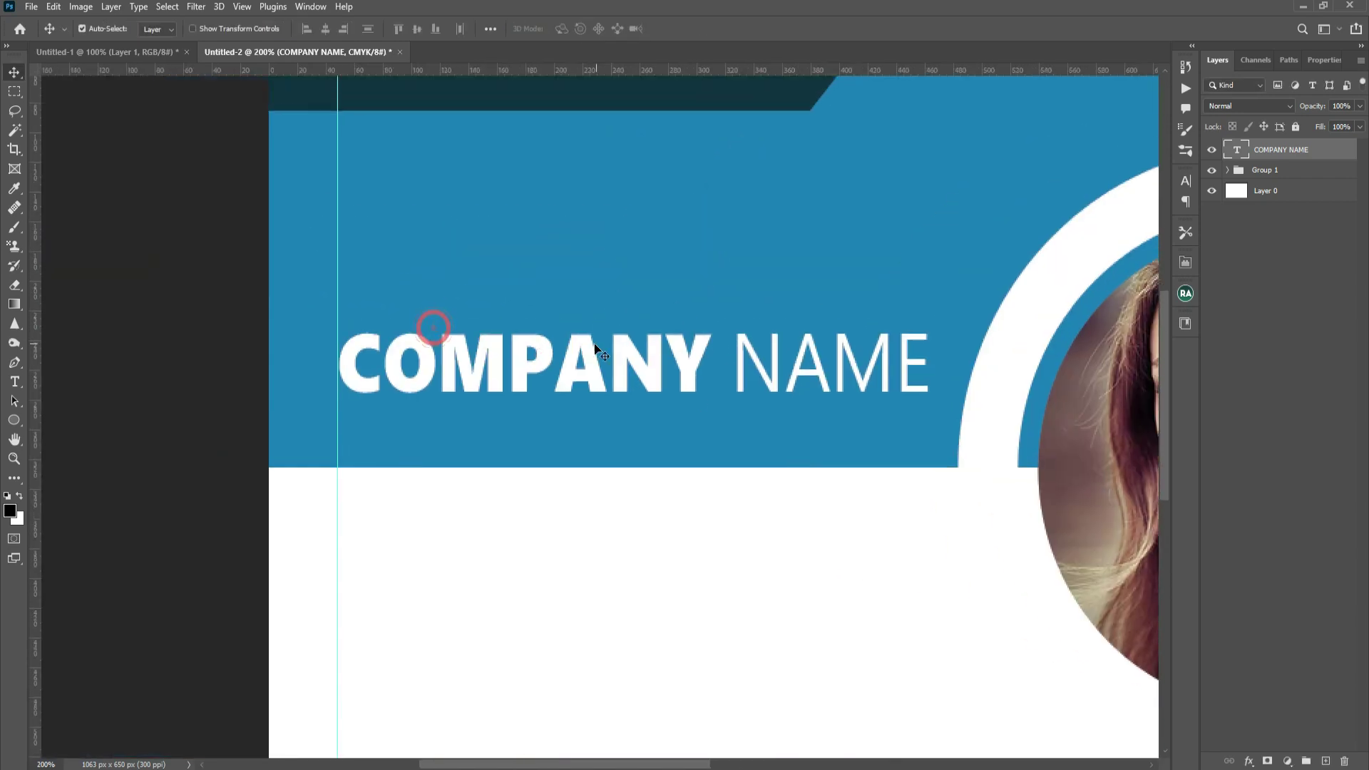
drag(635, 353, 637, 431)
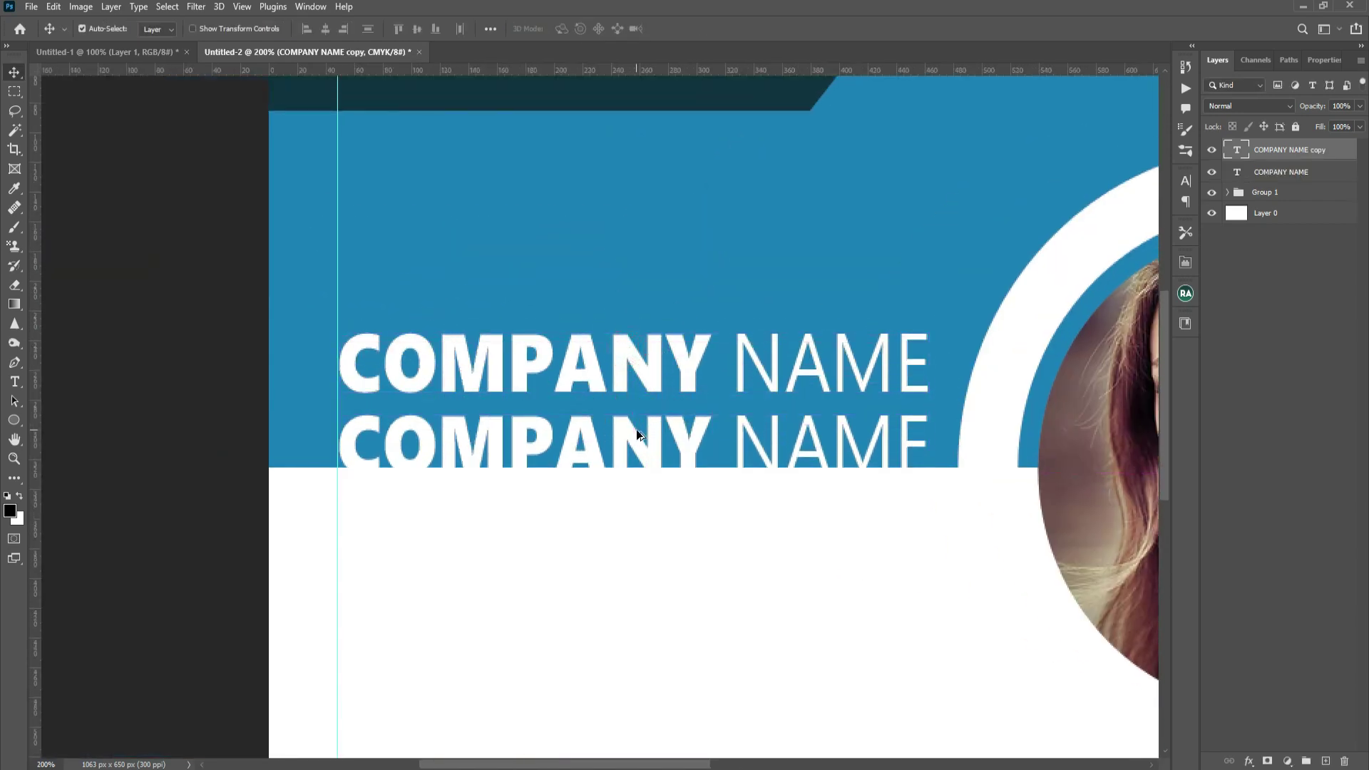
click(12, 381)
drag(507, 435, 690, 421)
key(ctrl+a)
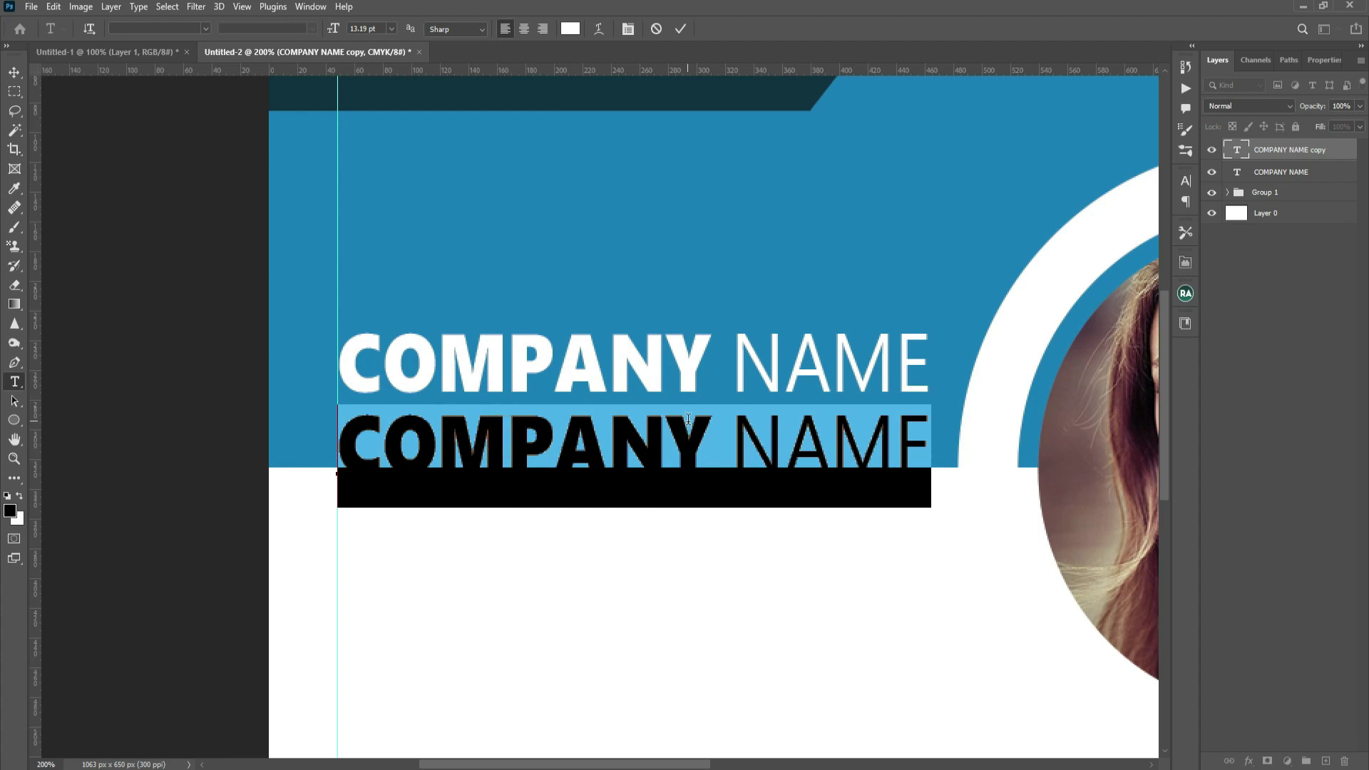
text(t)
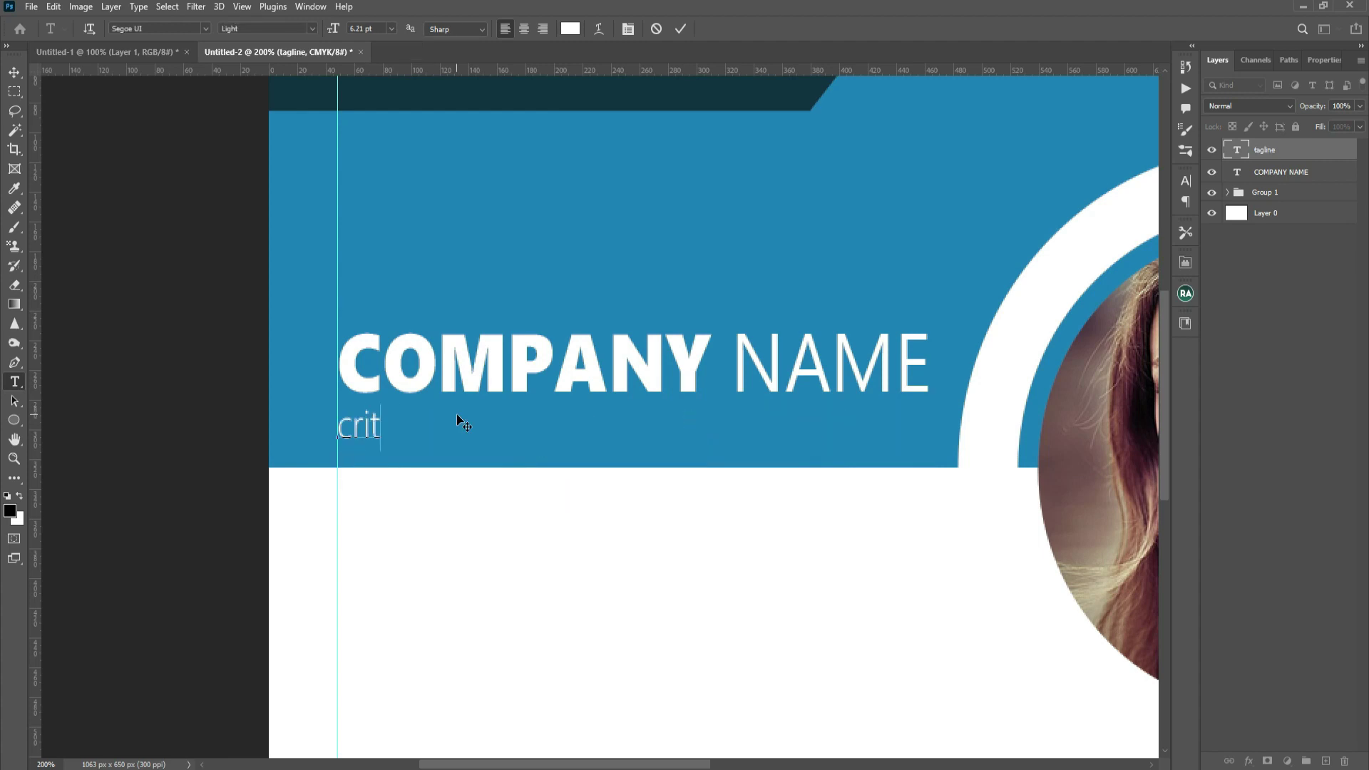
text(itave idea is allows difficult)
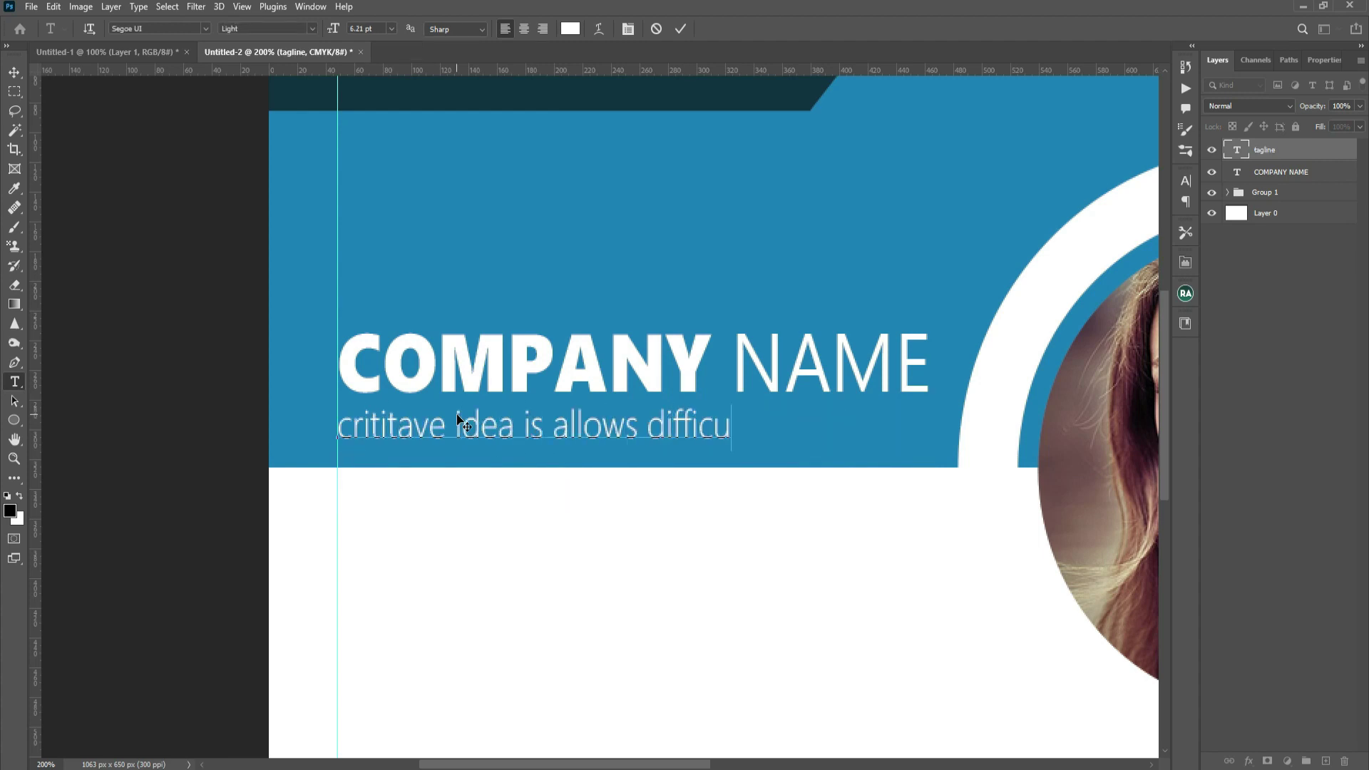
click(14, 72)
Scale the tagline down so it sits as a small line under the company name within the blue area.
key(ctrl+t)
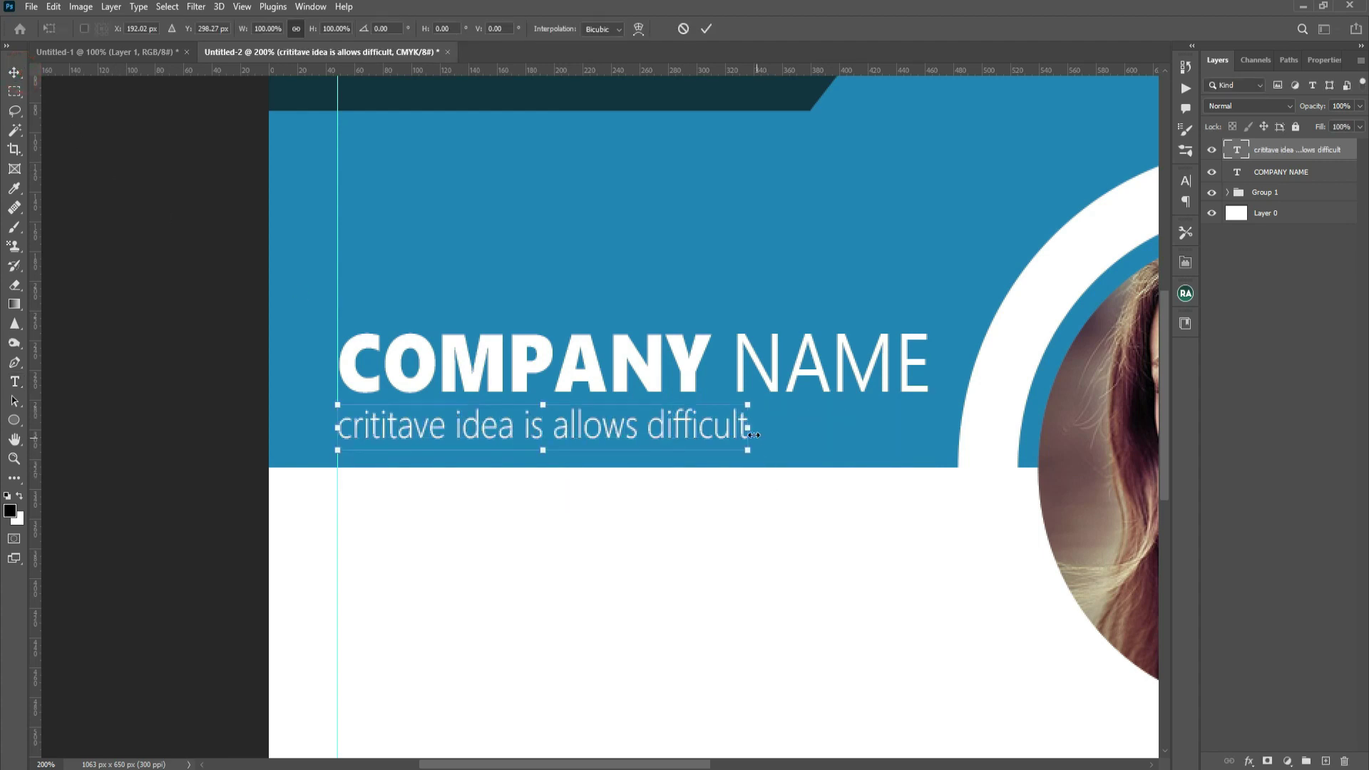
drag(749, 428, 657, 469)
key(Return)
key(ctrl+minus)
key(ctrl+minus)
key(ctrl+plus)
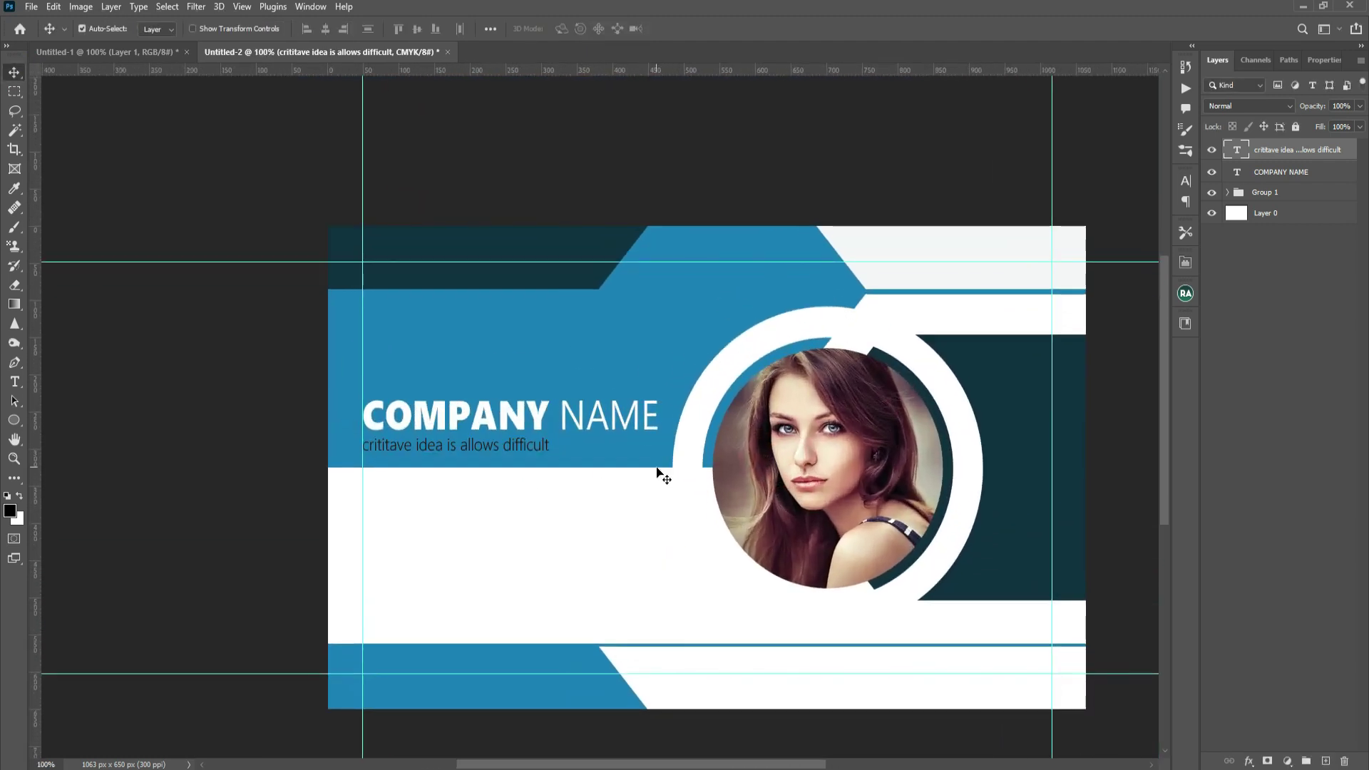
drag(618, 440, 533, 453)
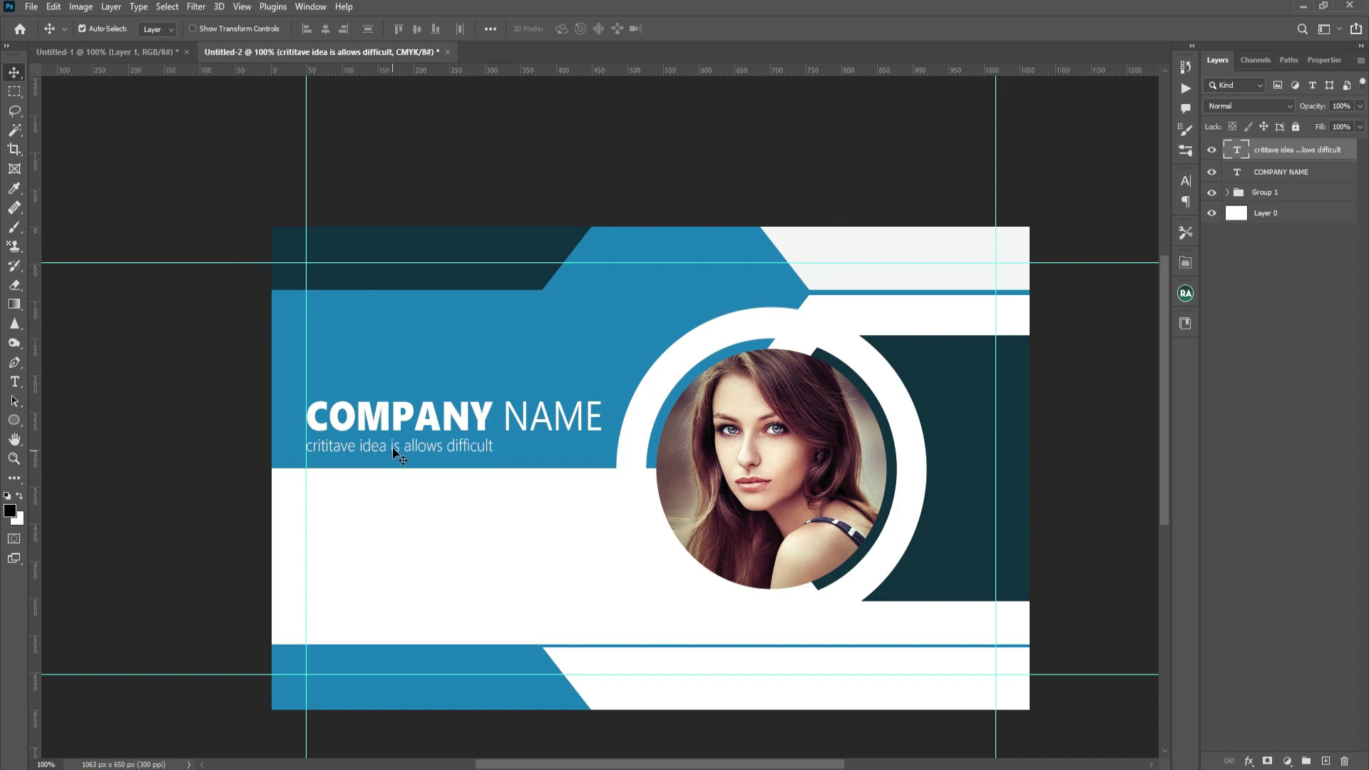
Duplicate the company name into the white area below the tagline, fill the copy black, and choose Segoe UI for all its text.
drag(396, 421, 398, 507)
key(alt+BackSpace)
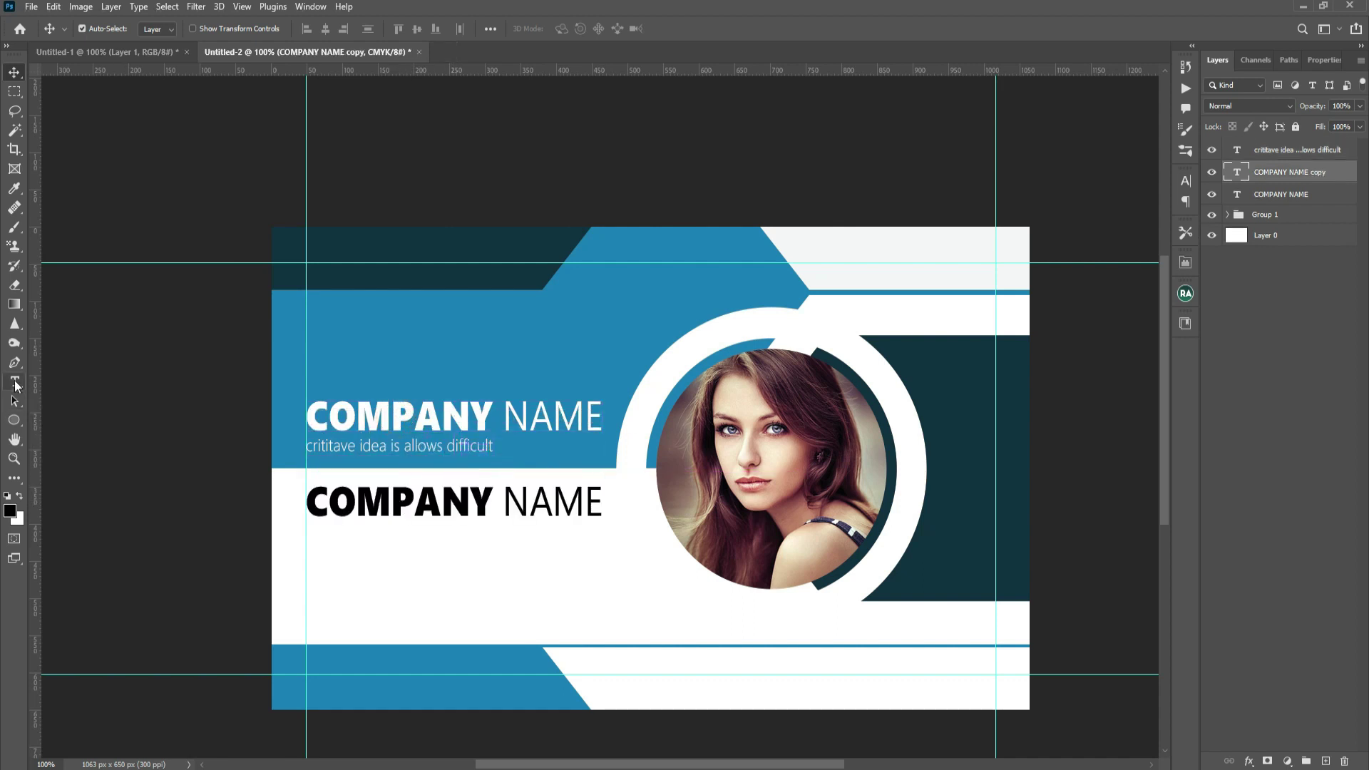
click(14, 380)
click(403, 473)
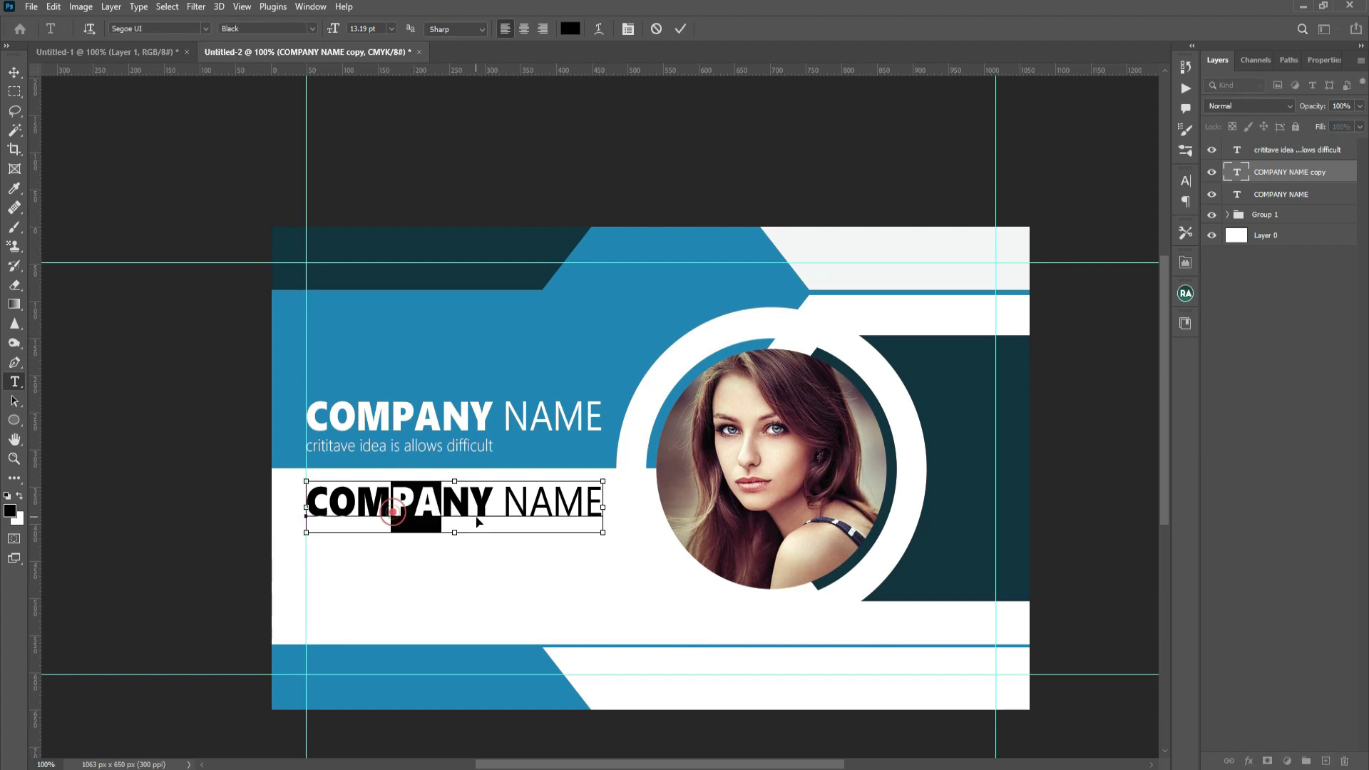
key(ctrl+a)
click(205, 29)
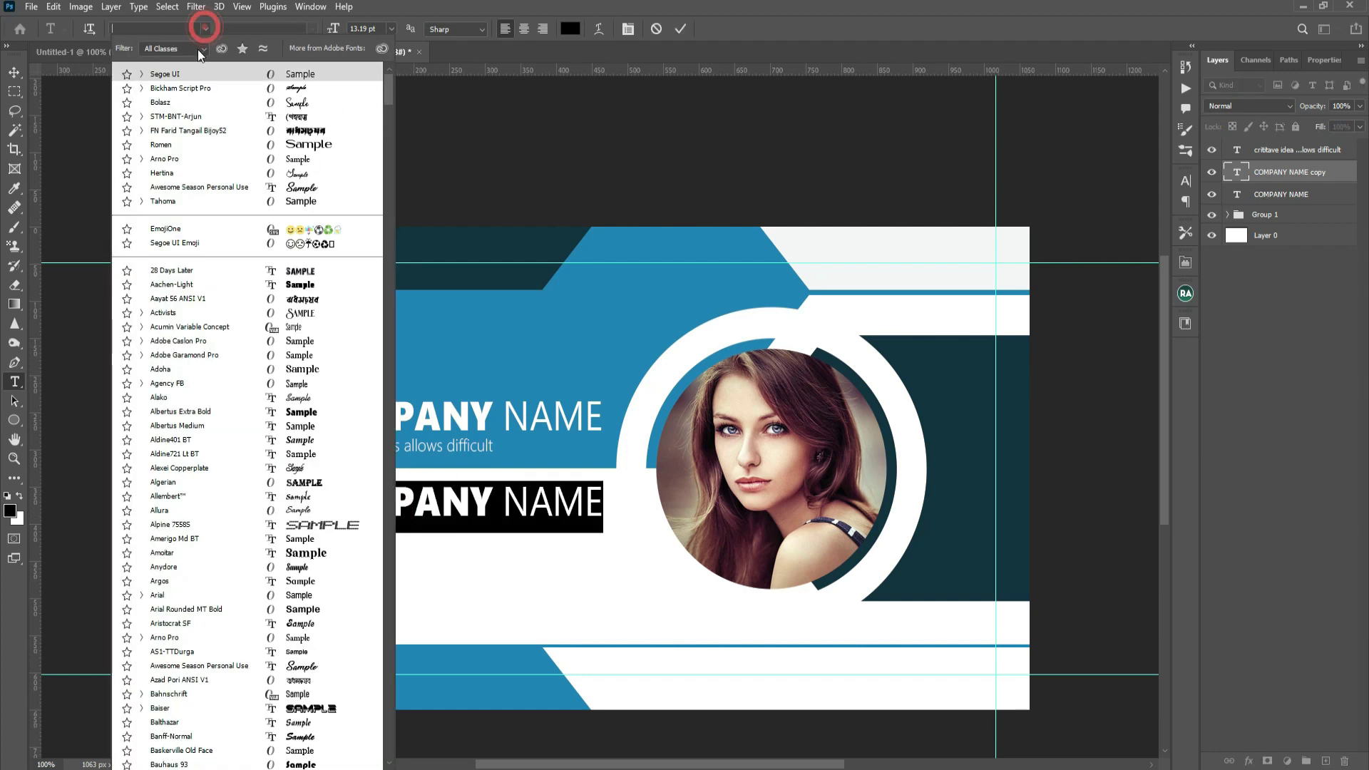
click(186, 72)
click(312, 29)
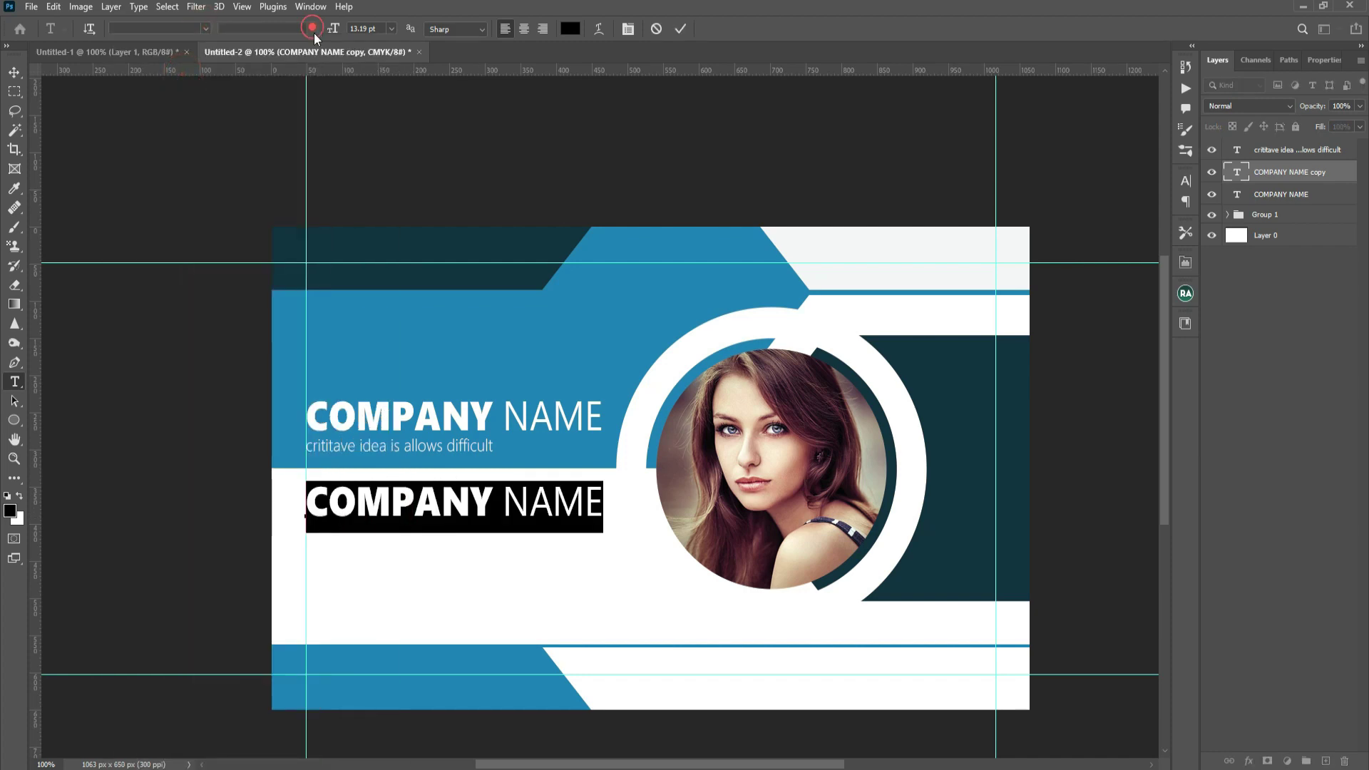
Delete the word COMPANY and the following space from the black copy, leaving only NAME.
click(437, 515)
drag(492, 505, 174, 495)
key(BackSpace)
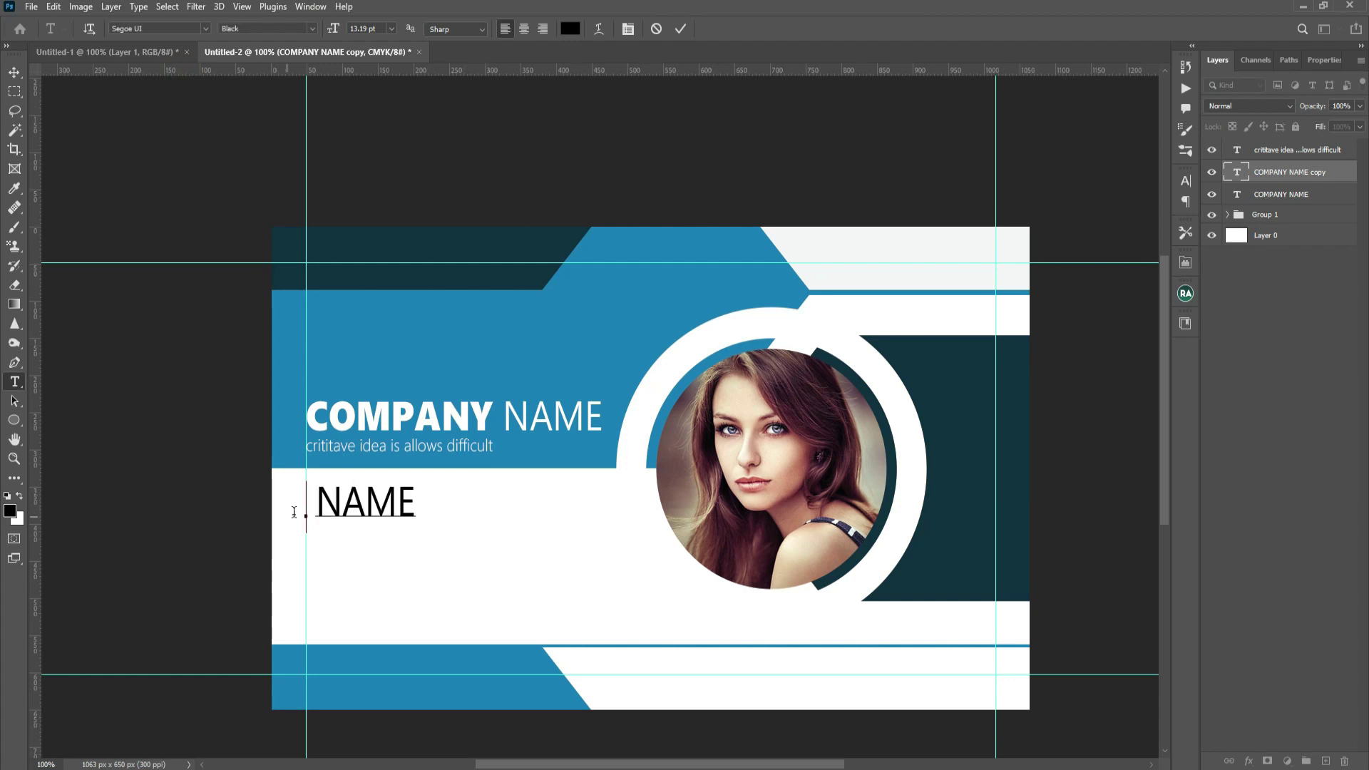
click(316, 501)
key(BackSpace)
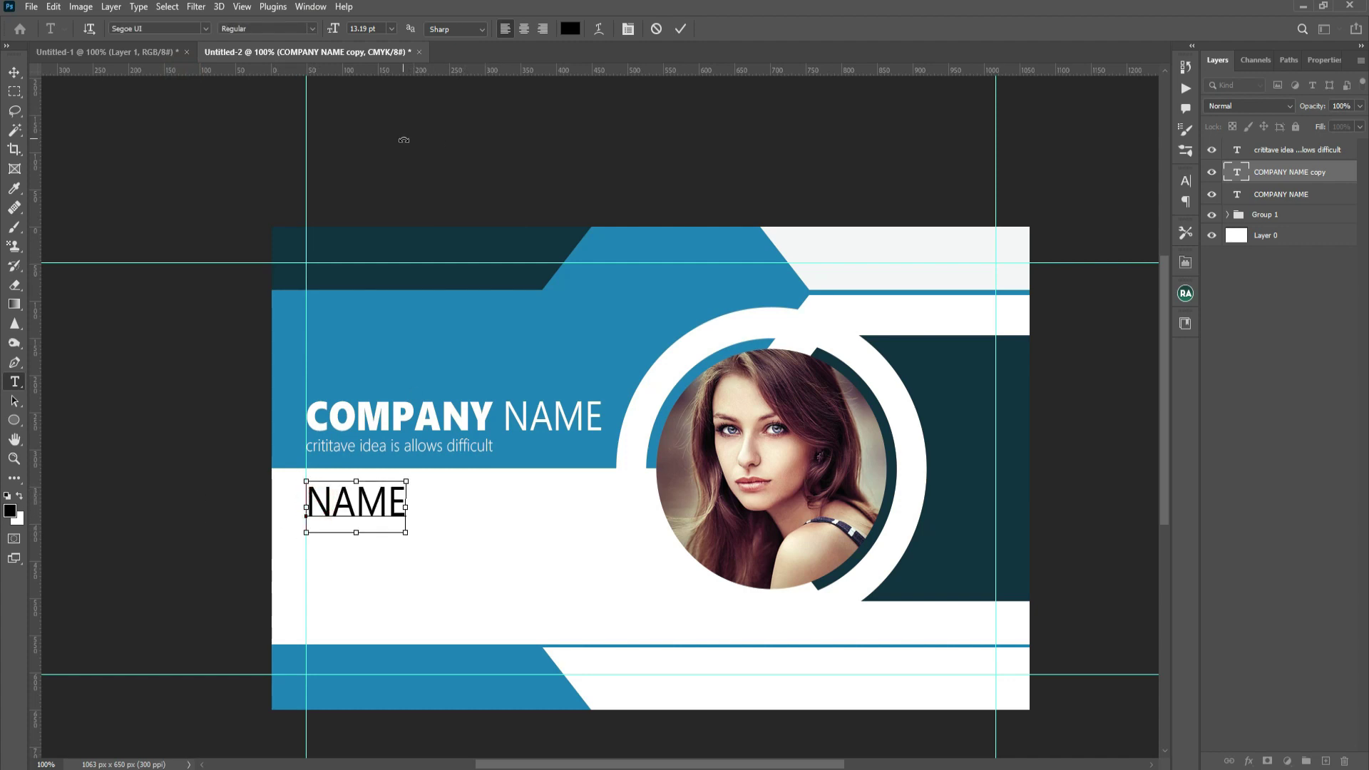
Replace the black text with three lines: "Address", "E-mail address" and "website. address".
key(ctrl+a)
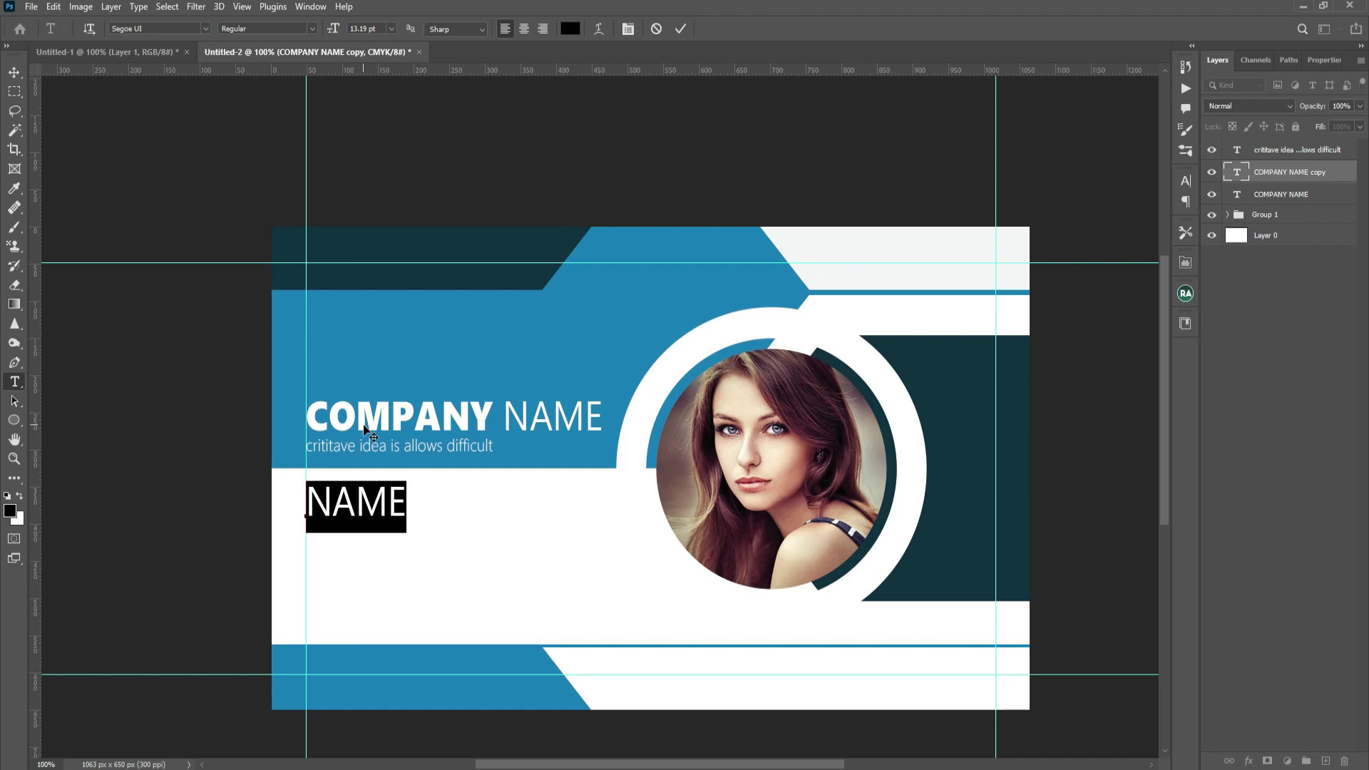
text(Address)
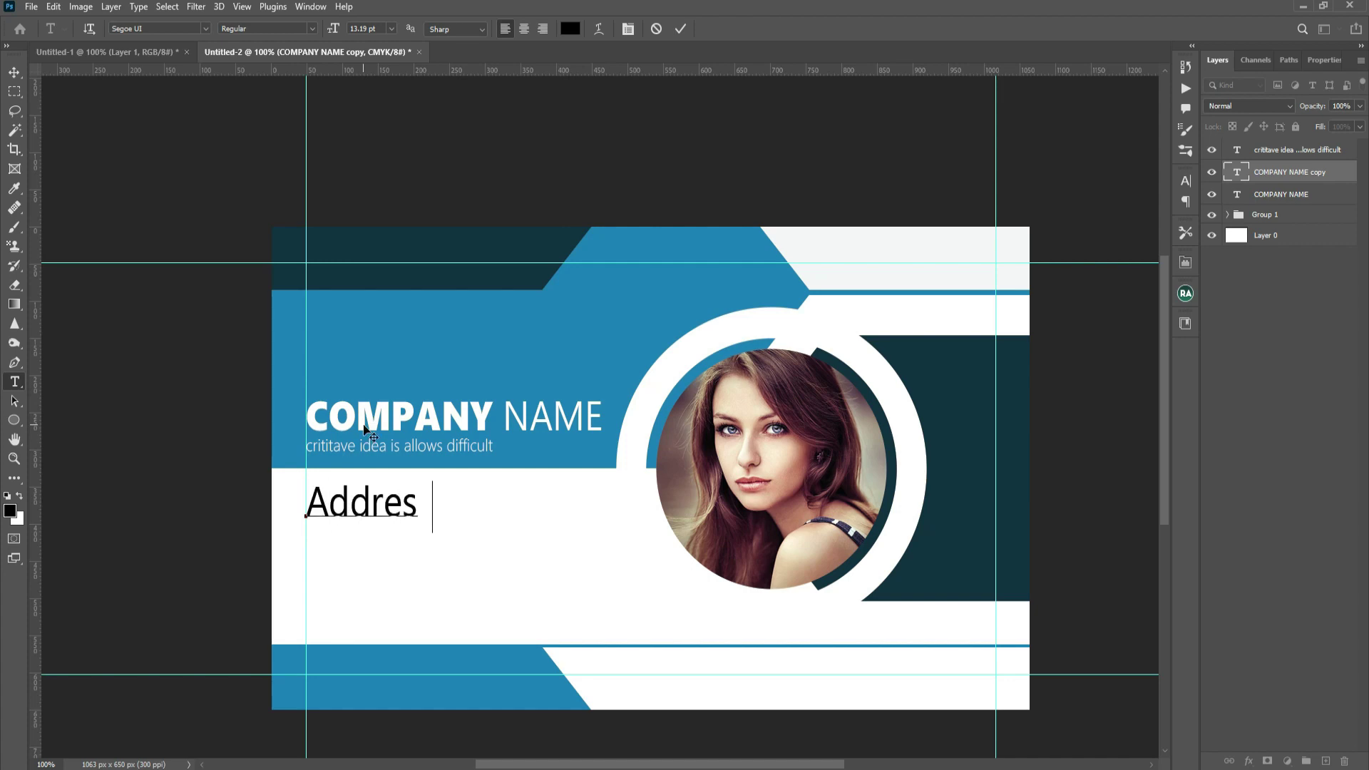
key(Return)
text(E-mail address)
key(Return)
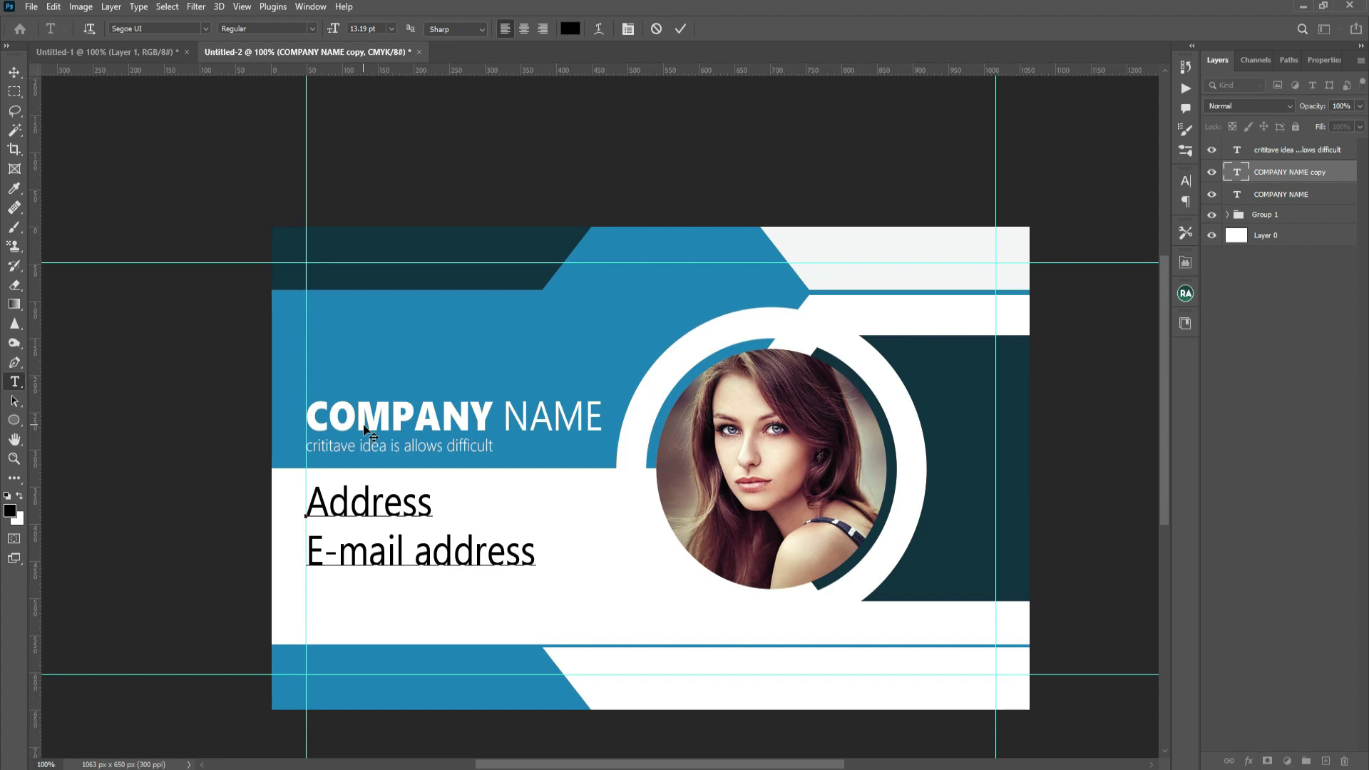
text(website. address)
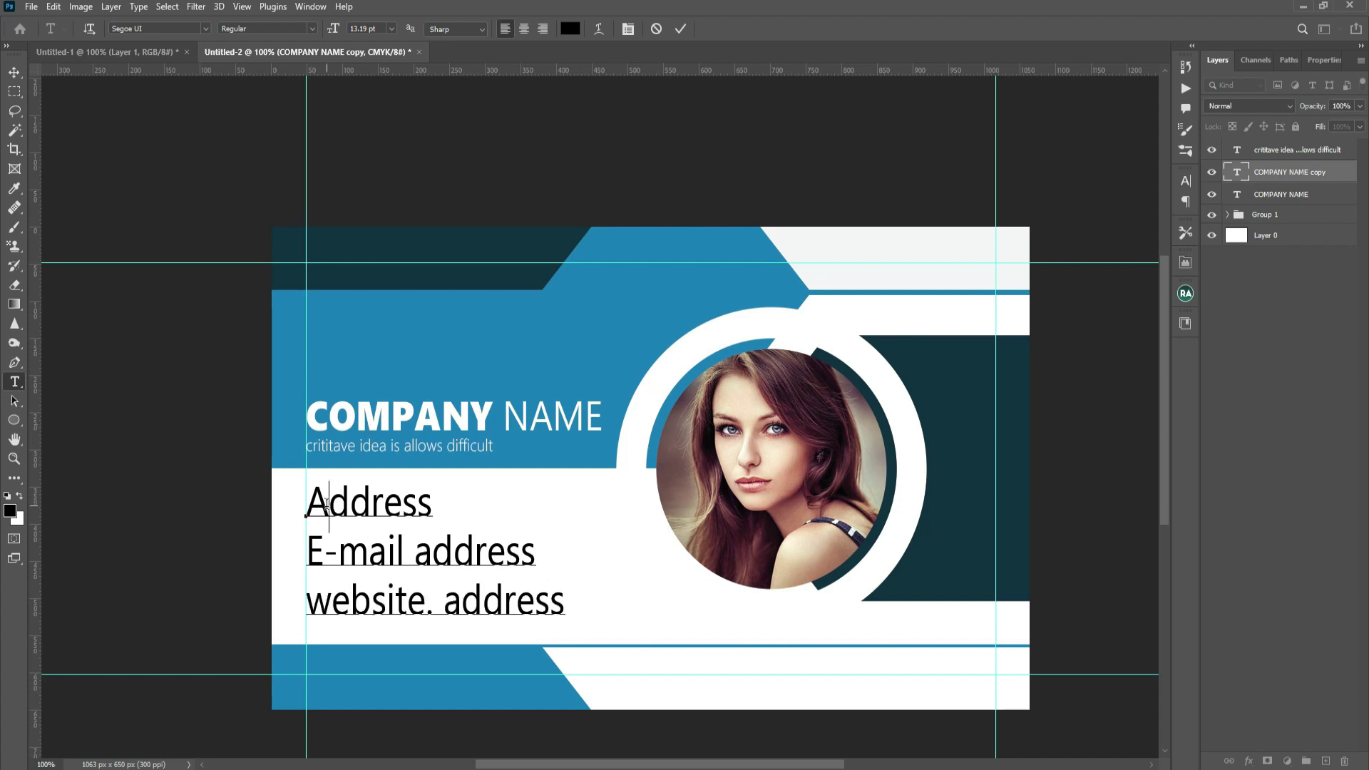
Change the initial letters of the first two contact lines to lowercase, giving "address" and "e-mail address".
drag(306, 502, 327, 501)
text(a)
drag(326, 551, 304, 551)
text(e)
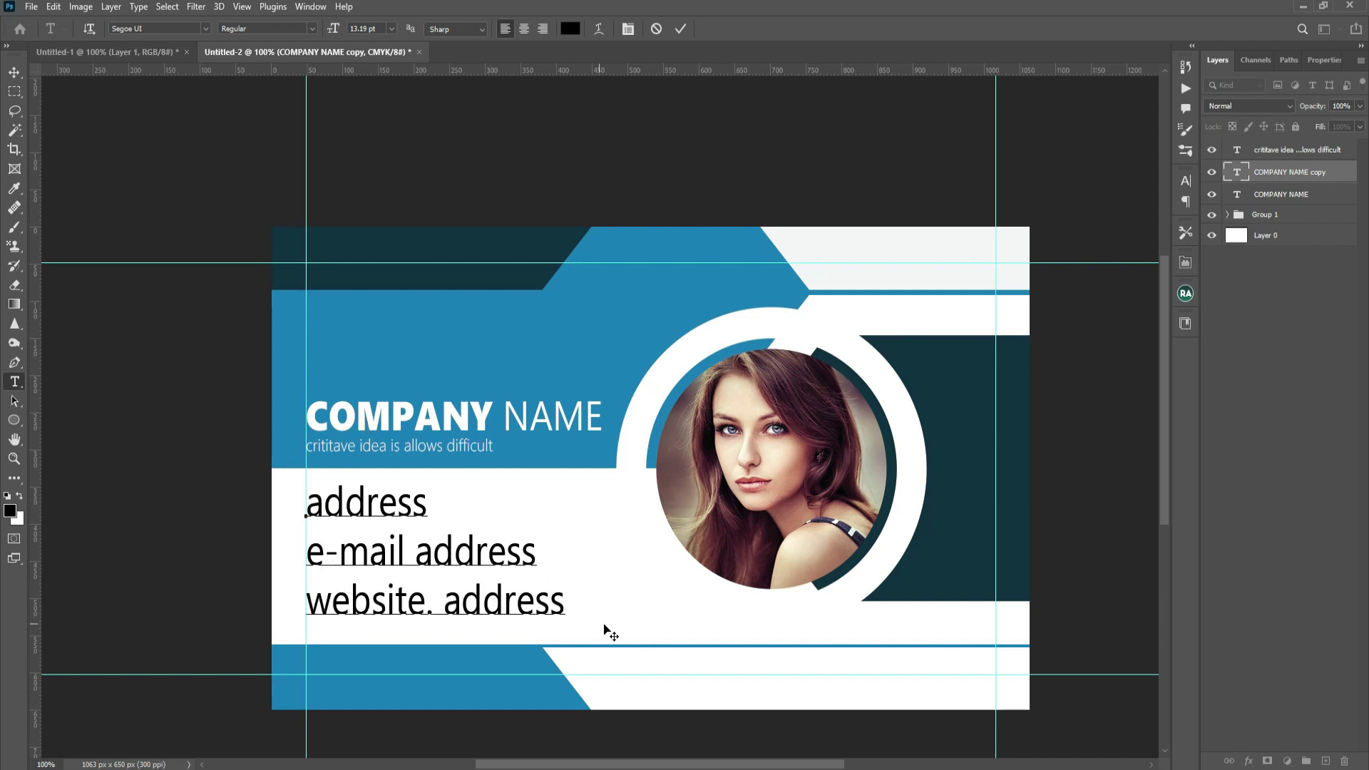
Add a fourth line reading "contact" below the website address line.
click(571, 600)
text(contact number)
key(BackSpace)
key(BackSpace)
key(BackSpace)
key(BackSpace)
key(BackSpace)
key(BackSpace)
Tighten the line spacing of all four lines in the contact text block.
key(ctrl+a)
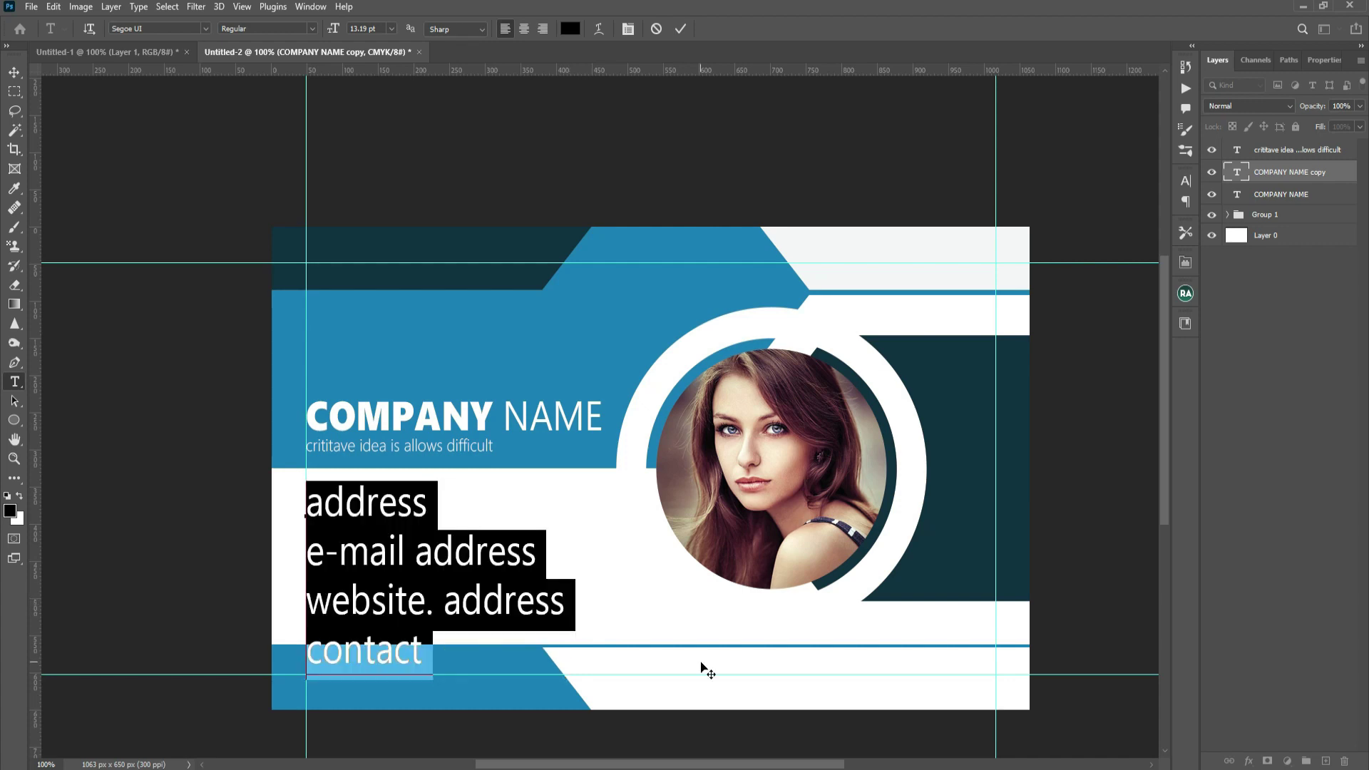
key(alt+Up)
key(alt+Down)
key(alt+Down)
key(alt+Down)
key(alt+Down)
key(alt+Down)
key(alt+Down)
key(alt+Down)
key(alt+Down)
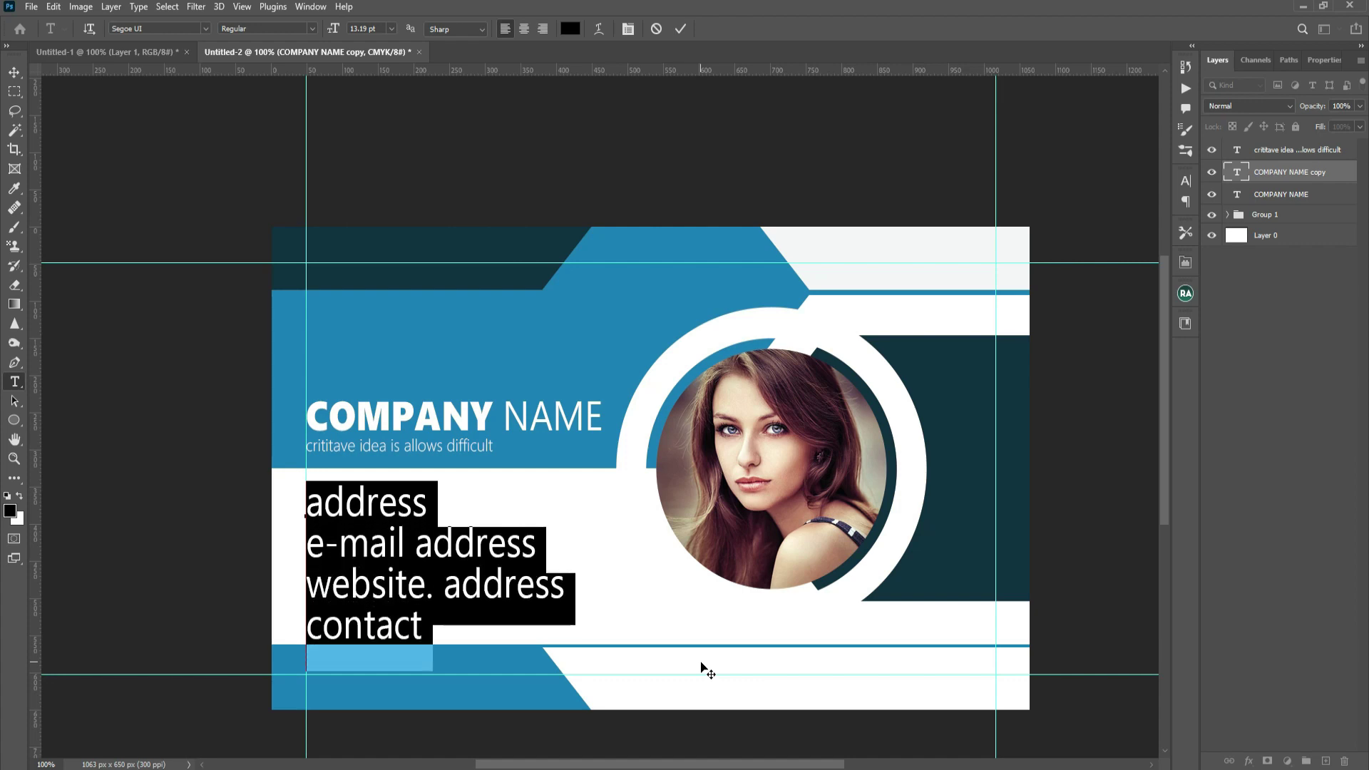
Scale the contact text block to about 79% width and 72% height and place it in the white area below the tagline.
click(15, 73)
key(ctrl+t)
drag(564, 576, 590, 576)
drag(591, 671, 502, 609)
drag(453, 545, 496, 560)
drag(547, 494, 554, 489)
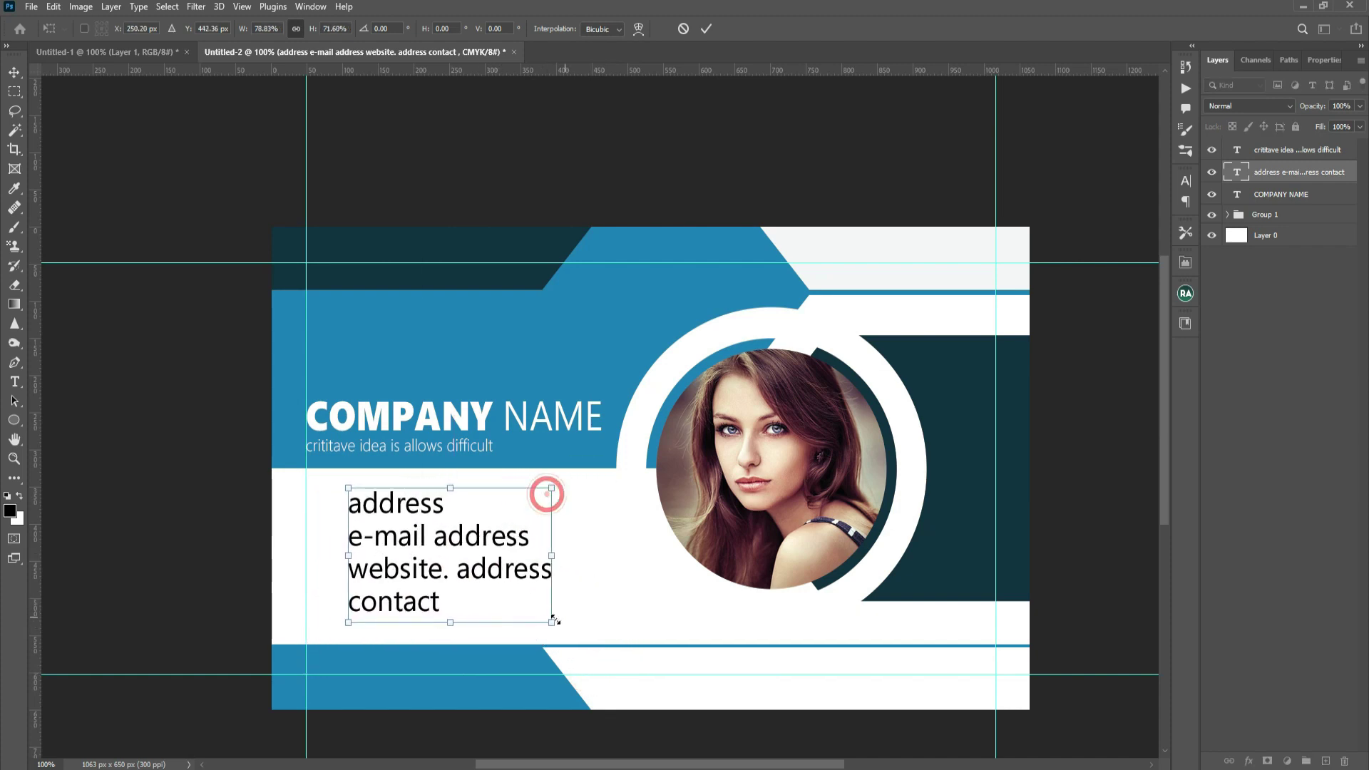
double_click(528, 540)
Check the font style and size of the contact text, both words of the company name, and the tagline.
click(15, 383)
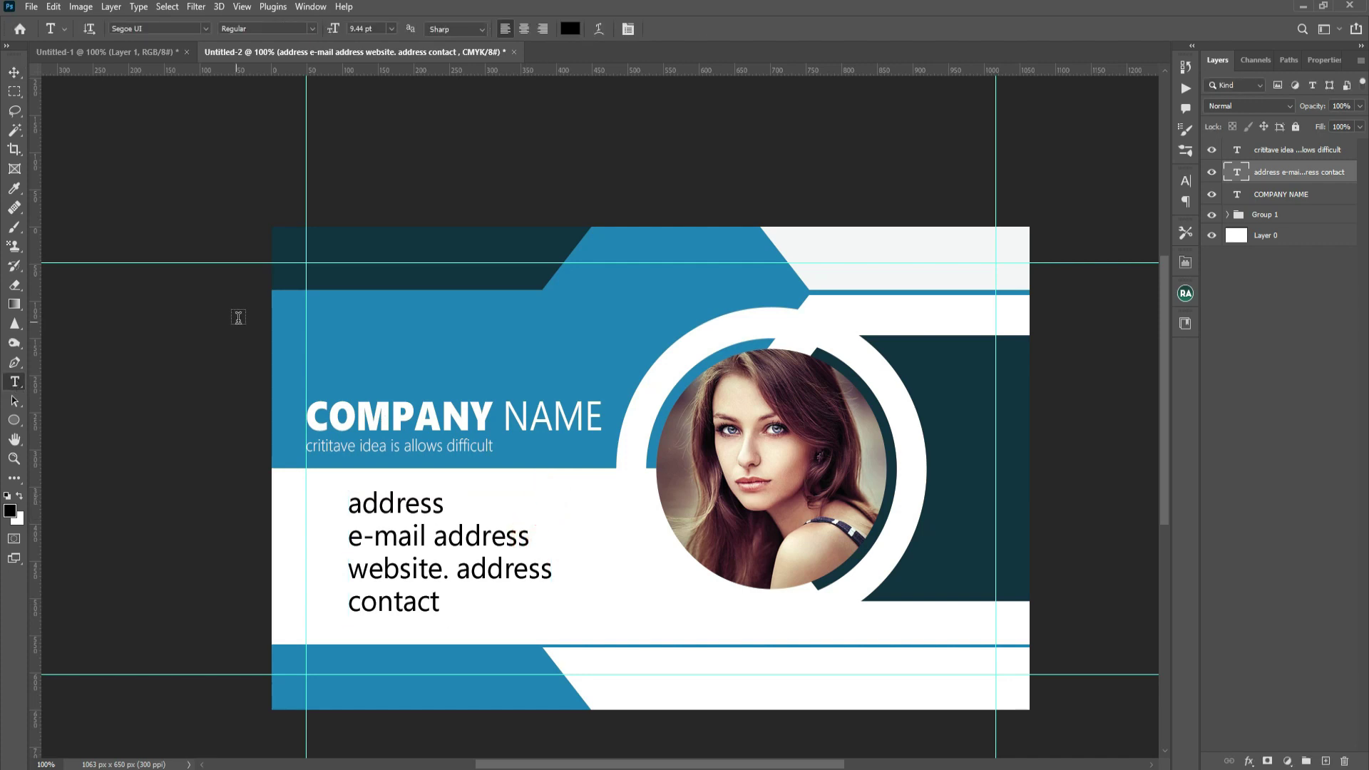
click(14, 73)
key(ctrl+plus)
drag(561, 428, 729, 258)
click(368, 264)
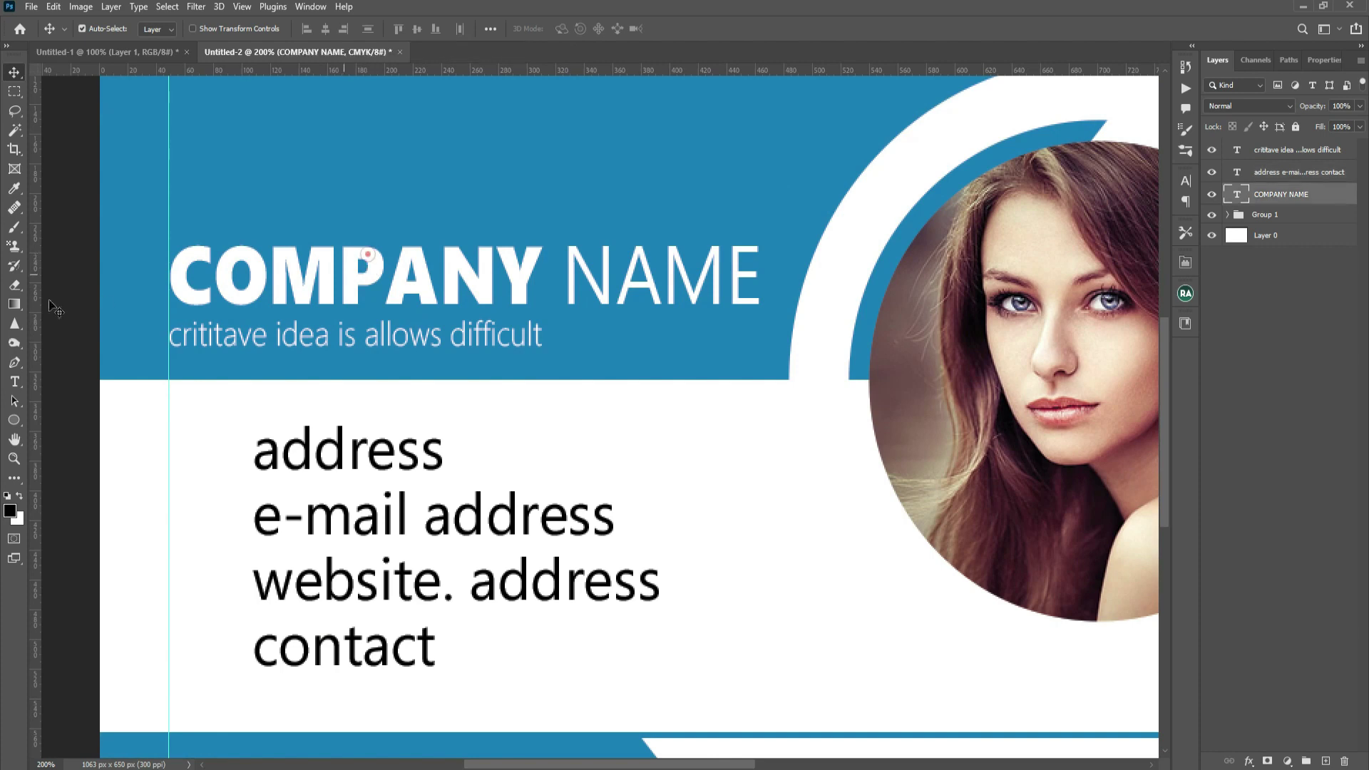
key(t)
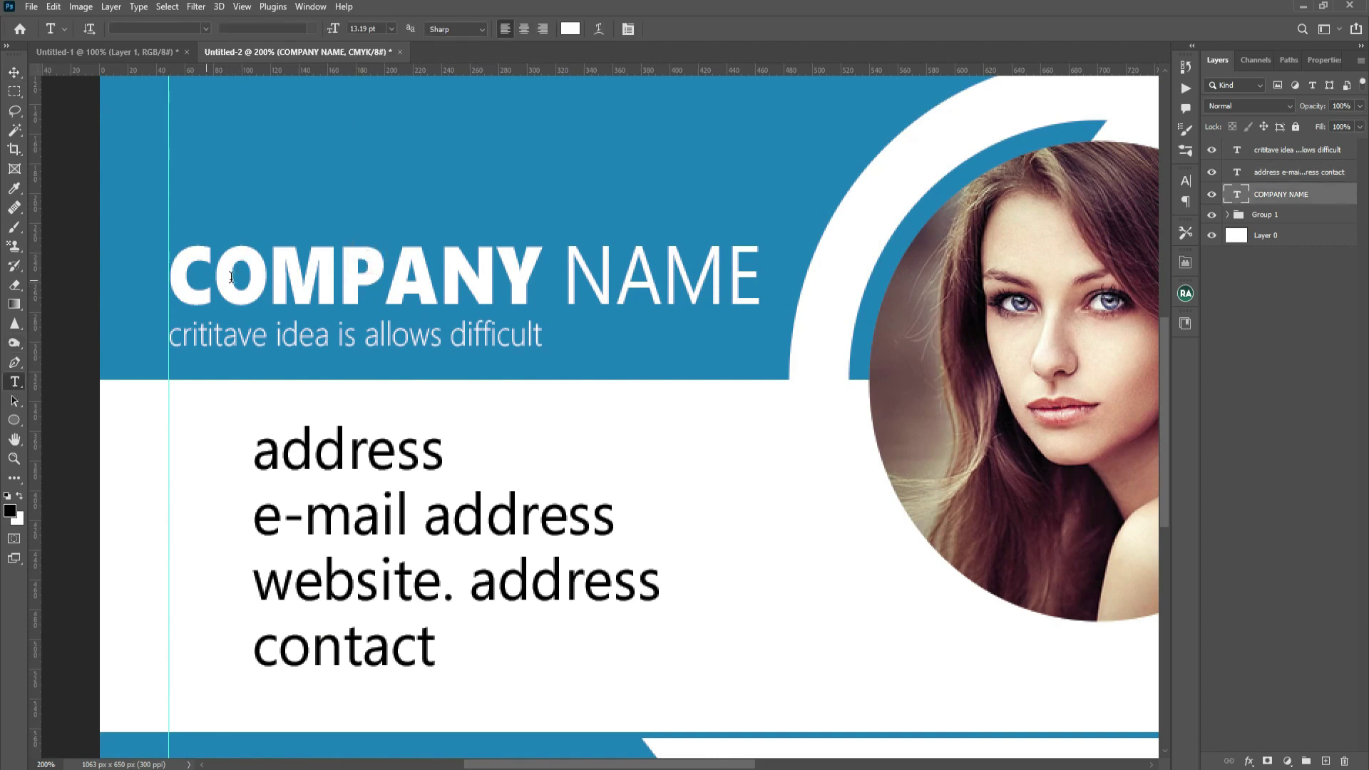
drag(231, 277, 437, 278)
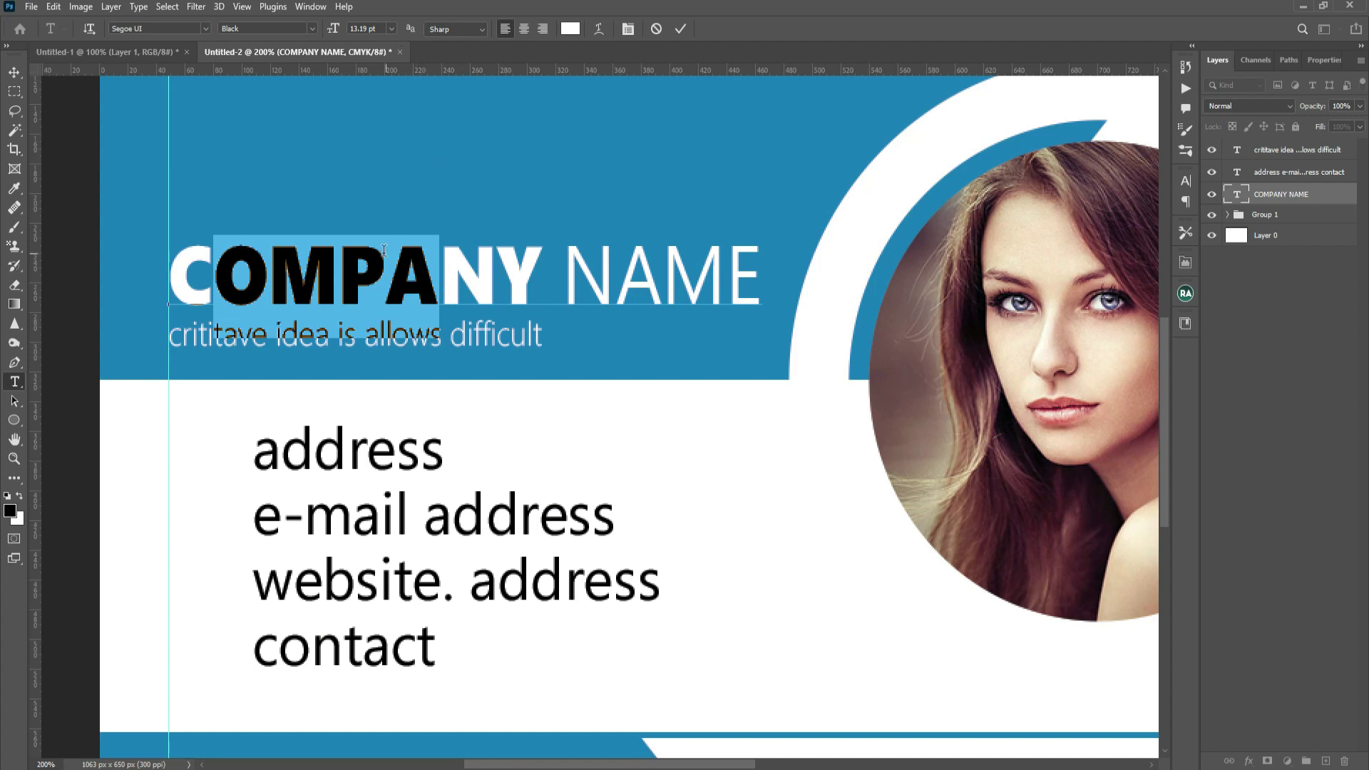
click(13, 72)
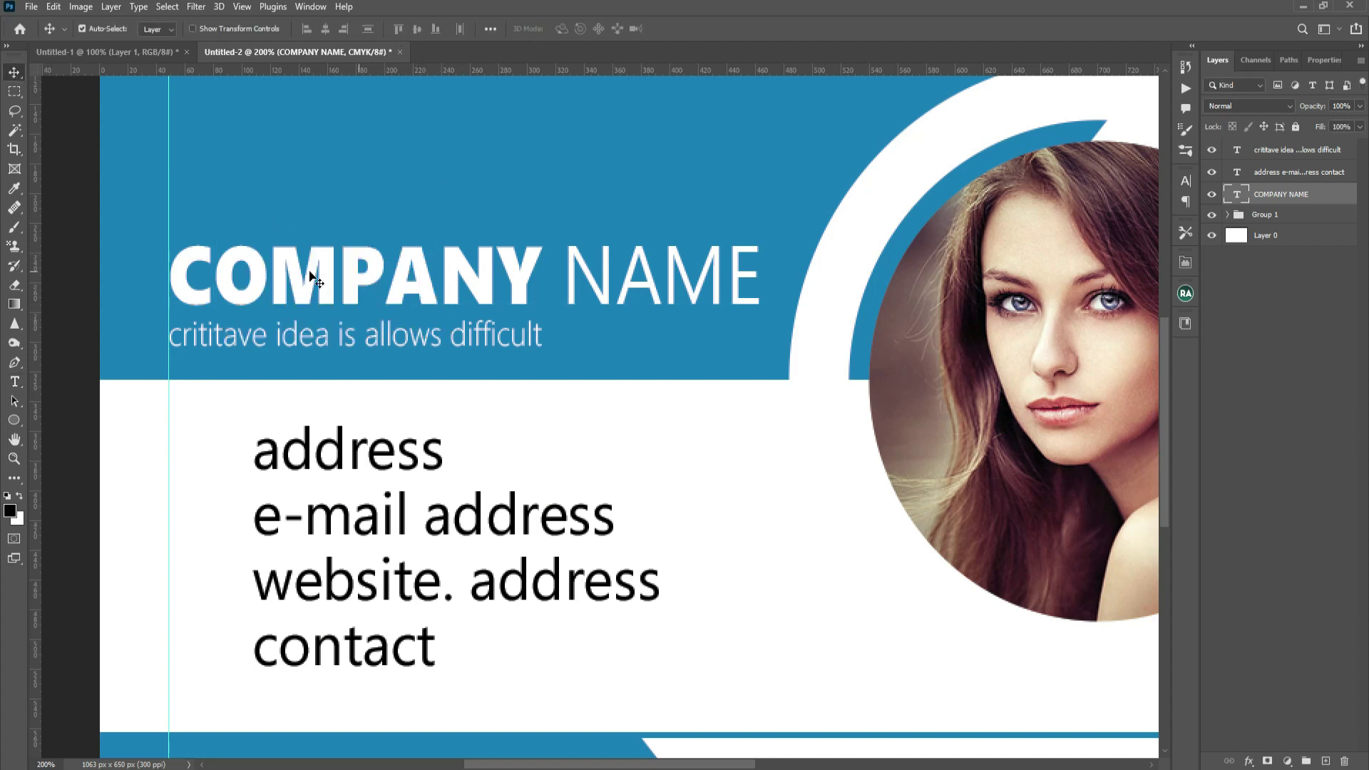
click(15, 382)
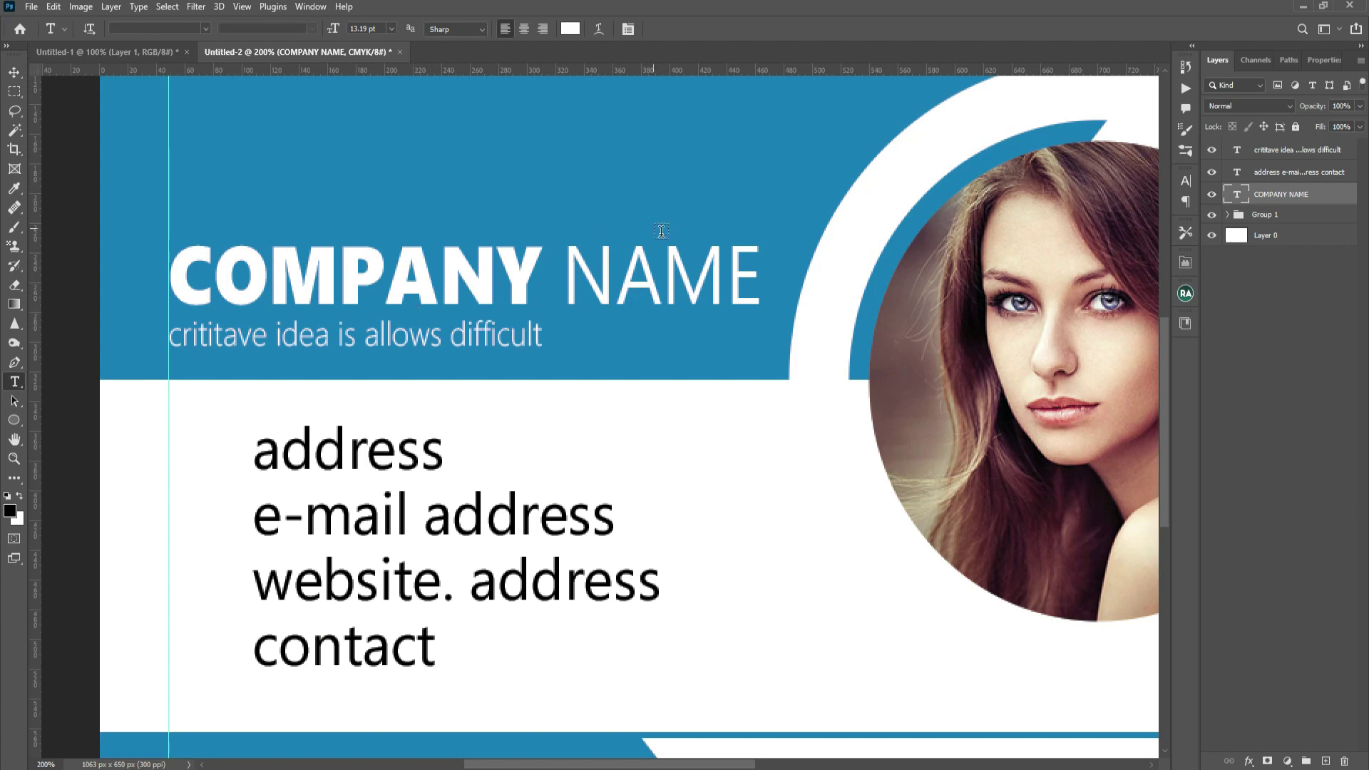
drag(565, 264, 726, 265)
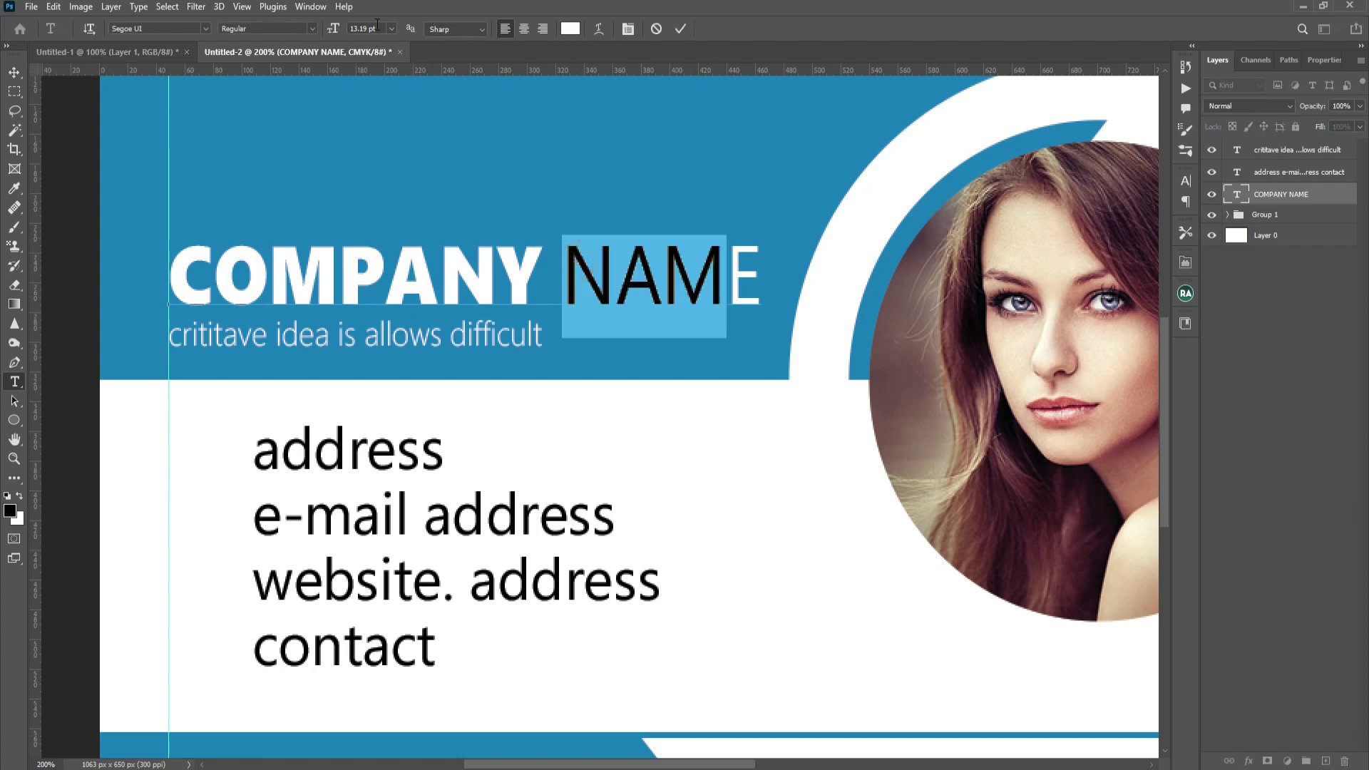
click(13, 72)
click(203, 331)
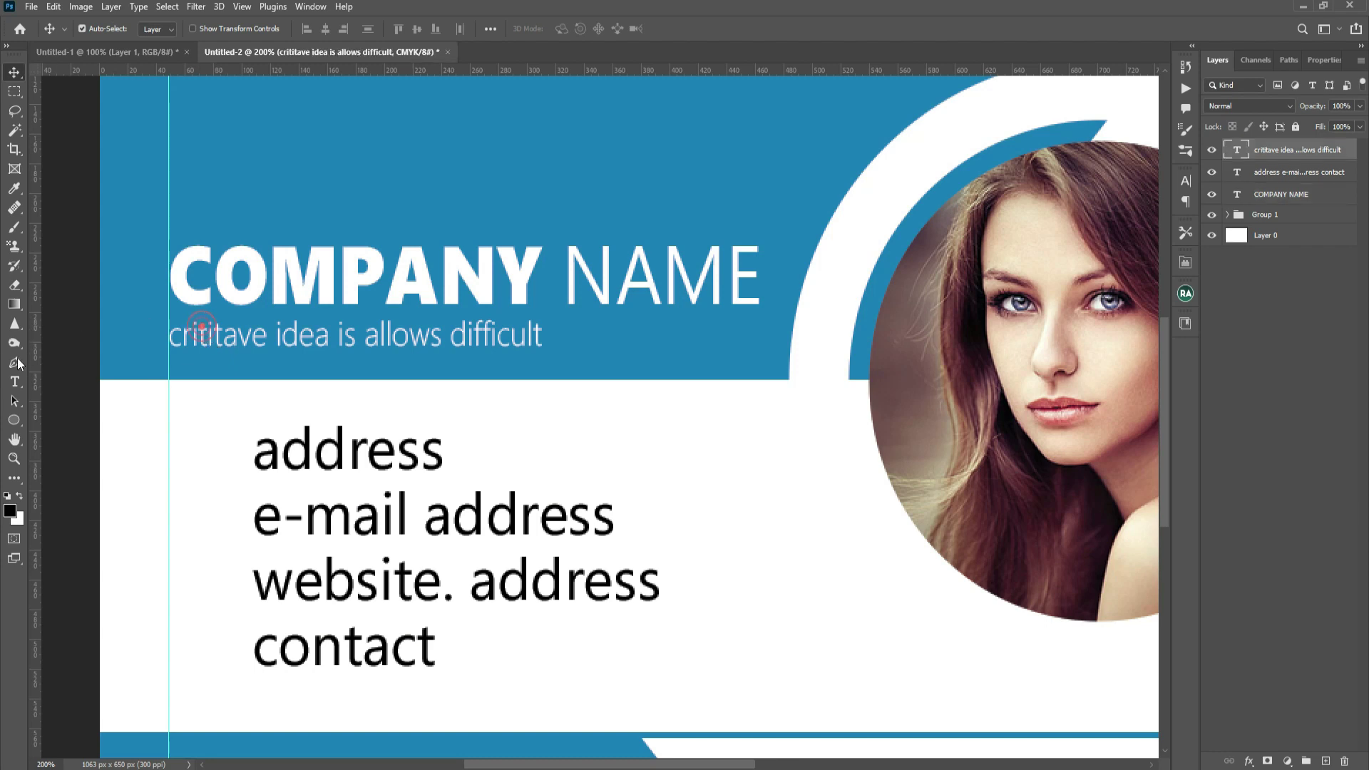
click(19, 384)
drag(292, 338, 432, 337)
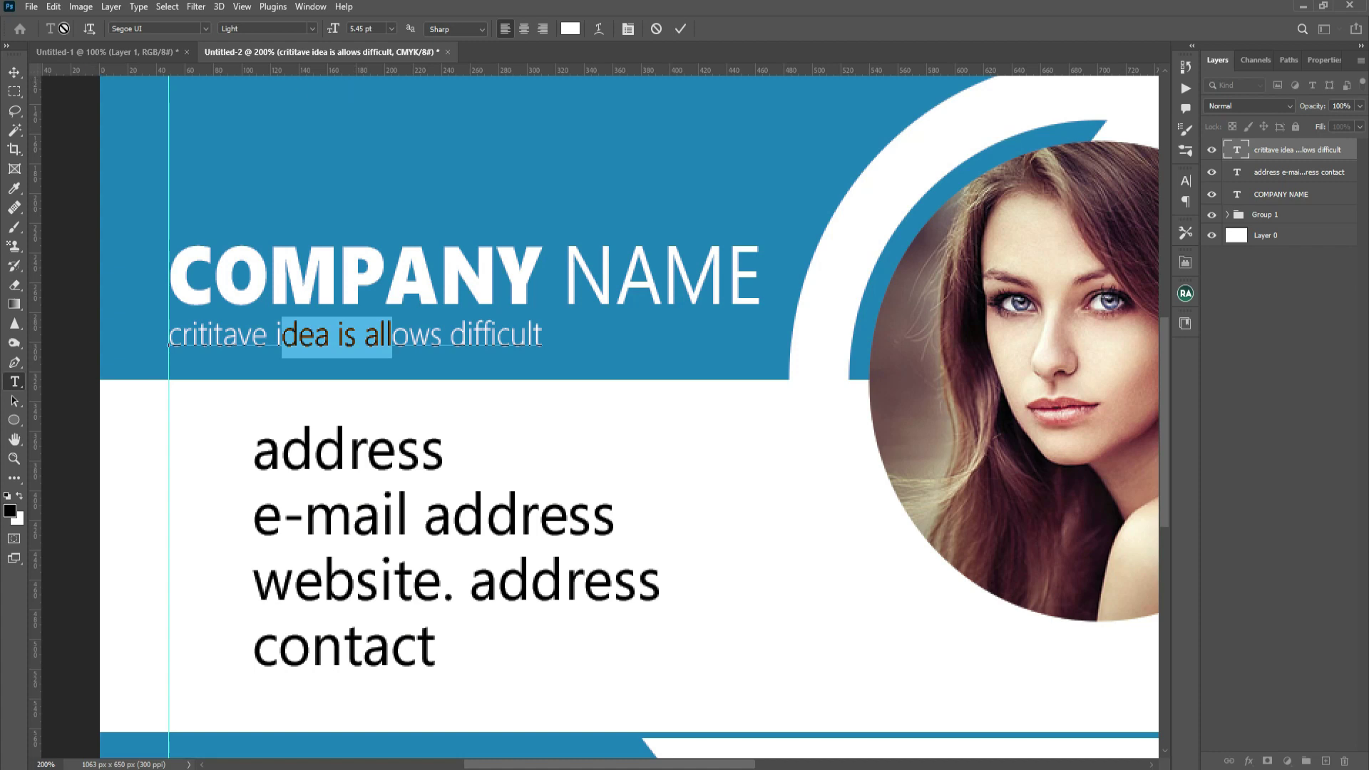
click(15, 71)
Set the font size of the four-line contact text block to 8 pt.
click(351, 451)
click(15, 382)
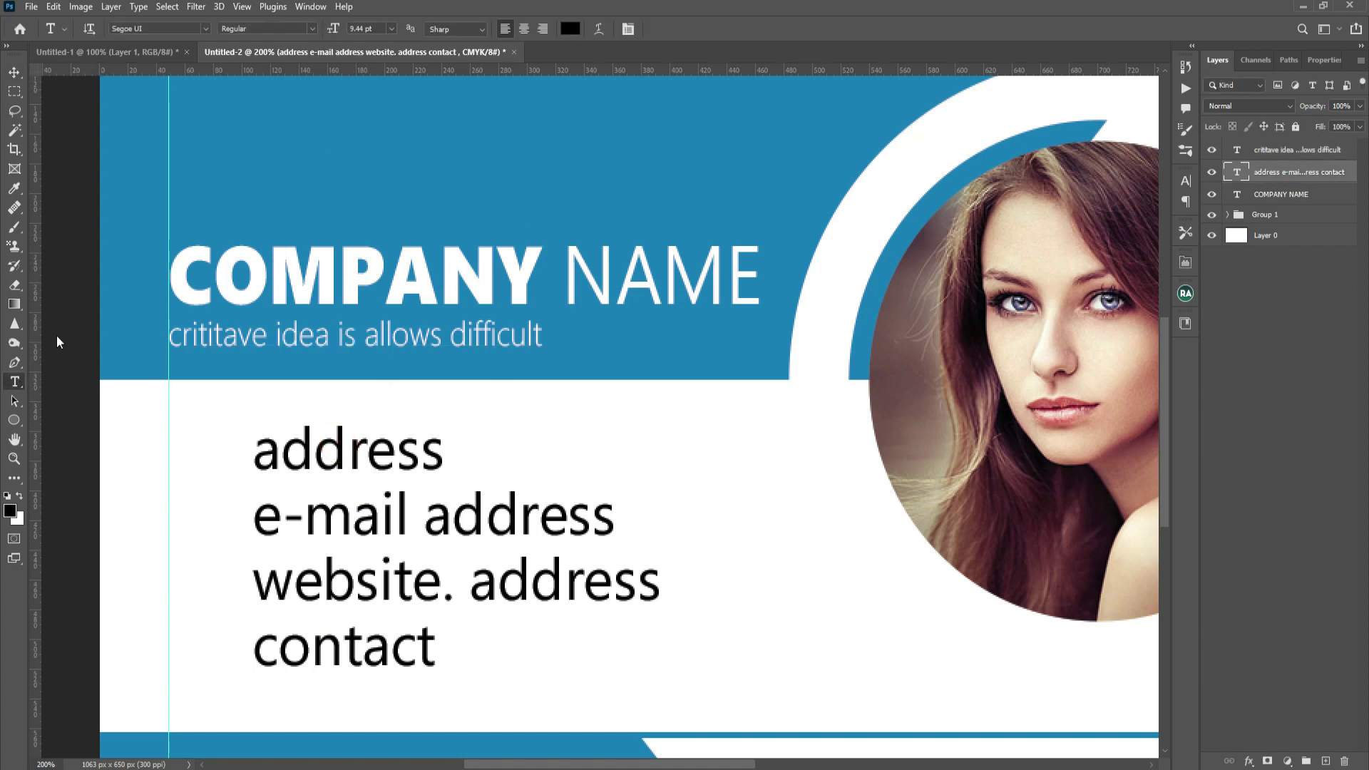
click(381, 26)
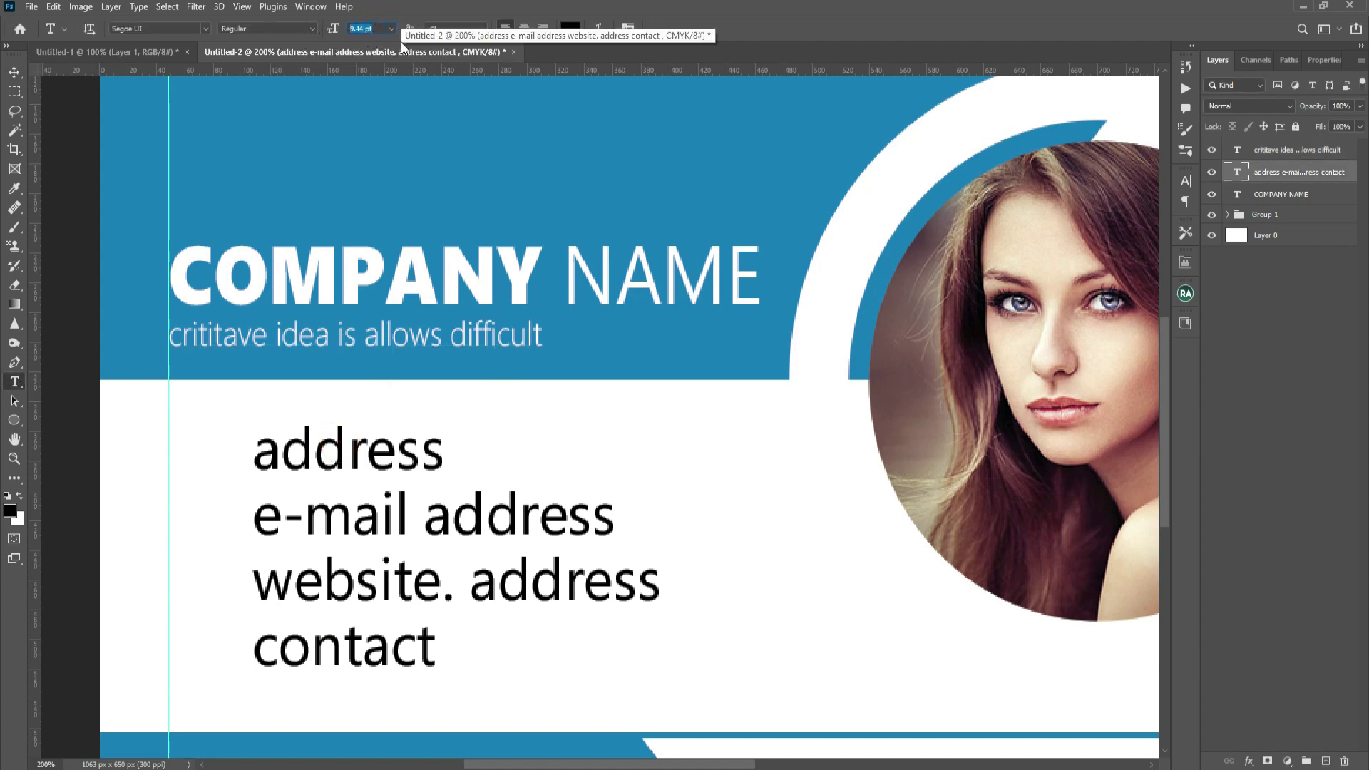
text(8)
key(Return)
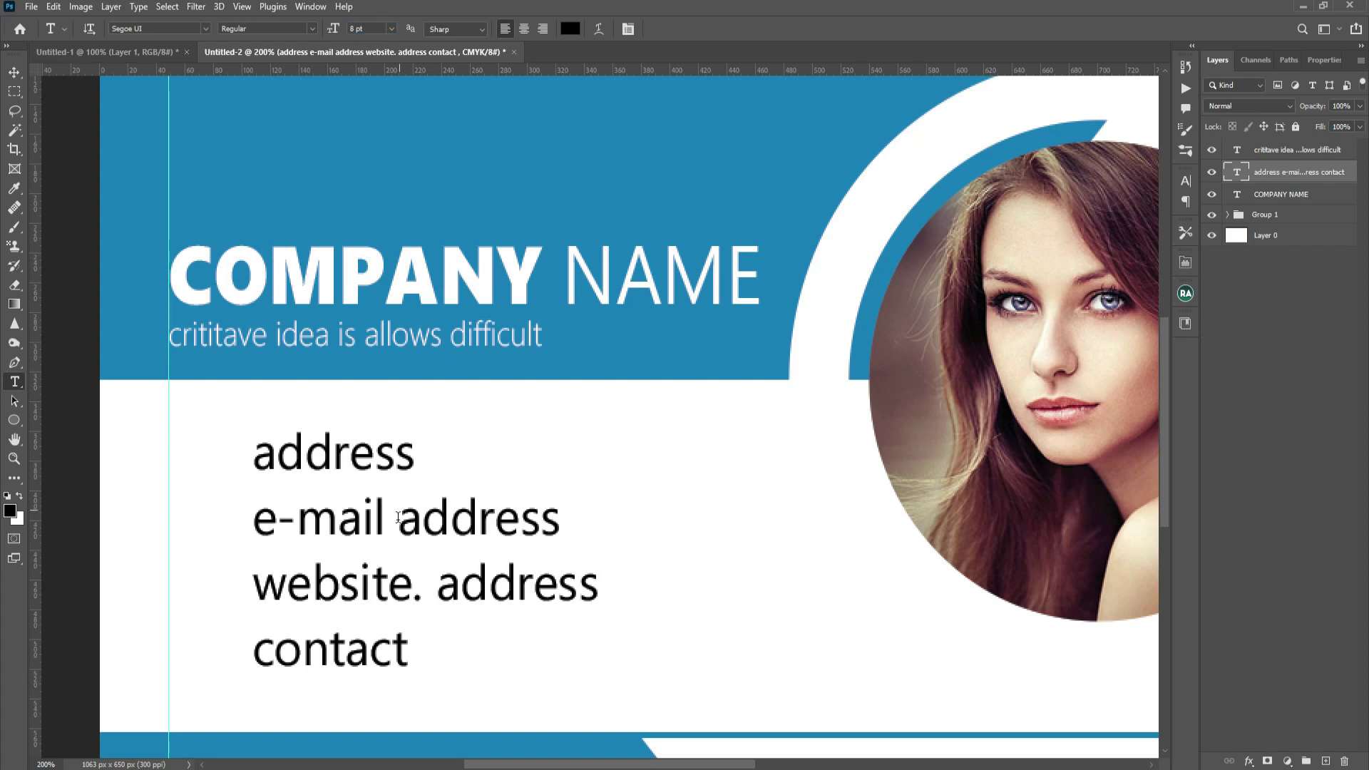
drag(398, 517, 504, 521)
key(ctrl+a)
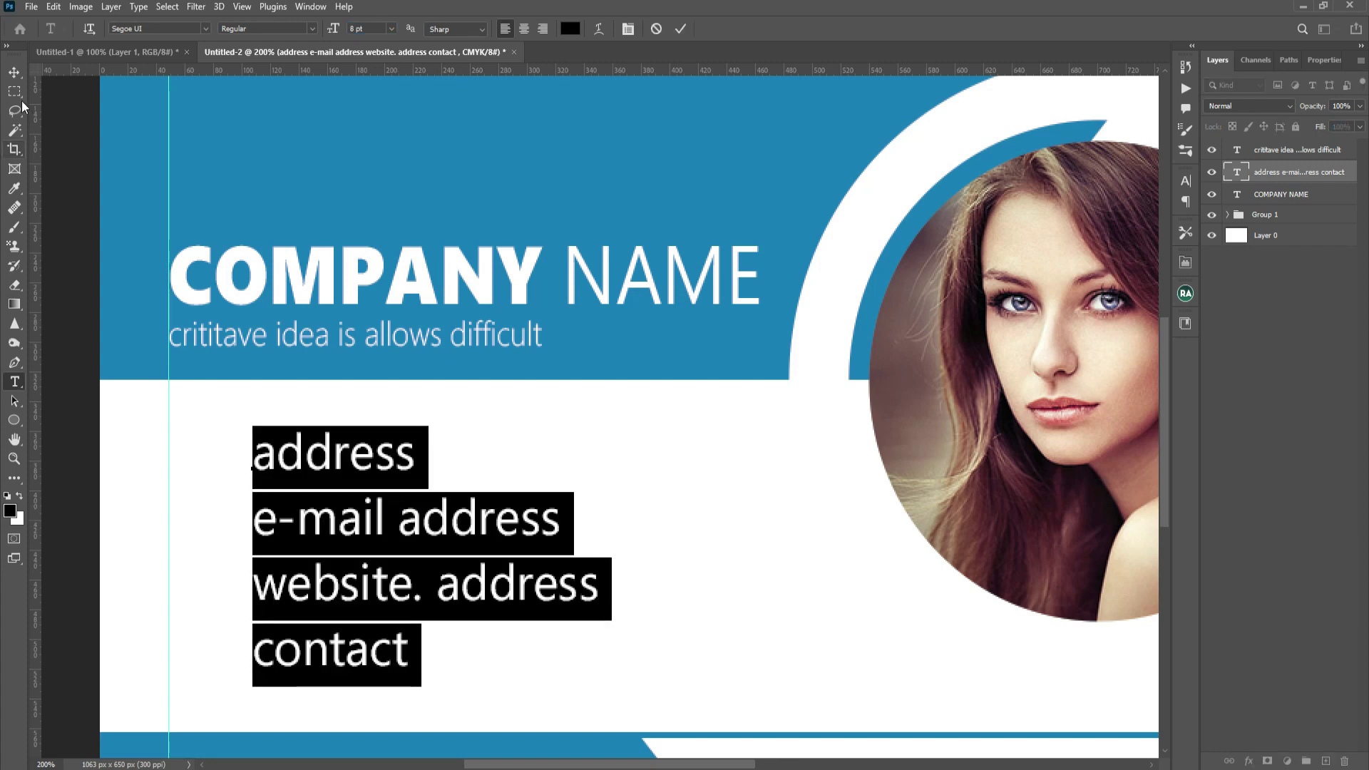
click(15, 73)
key(ctrl+minus)
key(ctrl+plus)
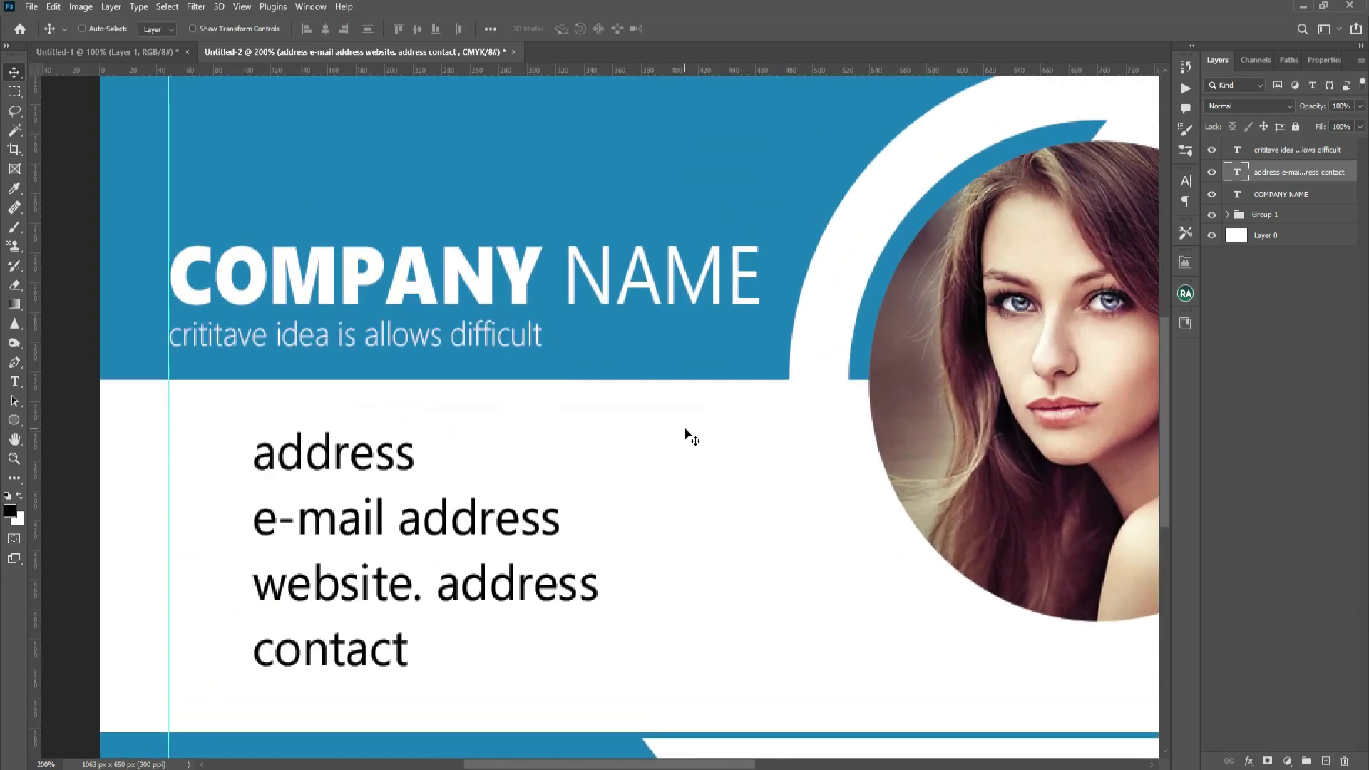
Nudge the contact text block slightly to the right within the white area below the tagline.
key(ctrl+t)
drag(497, 533, 563, 461)
key(Return)
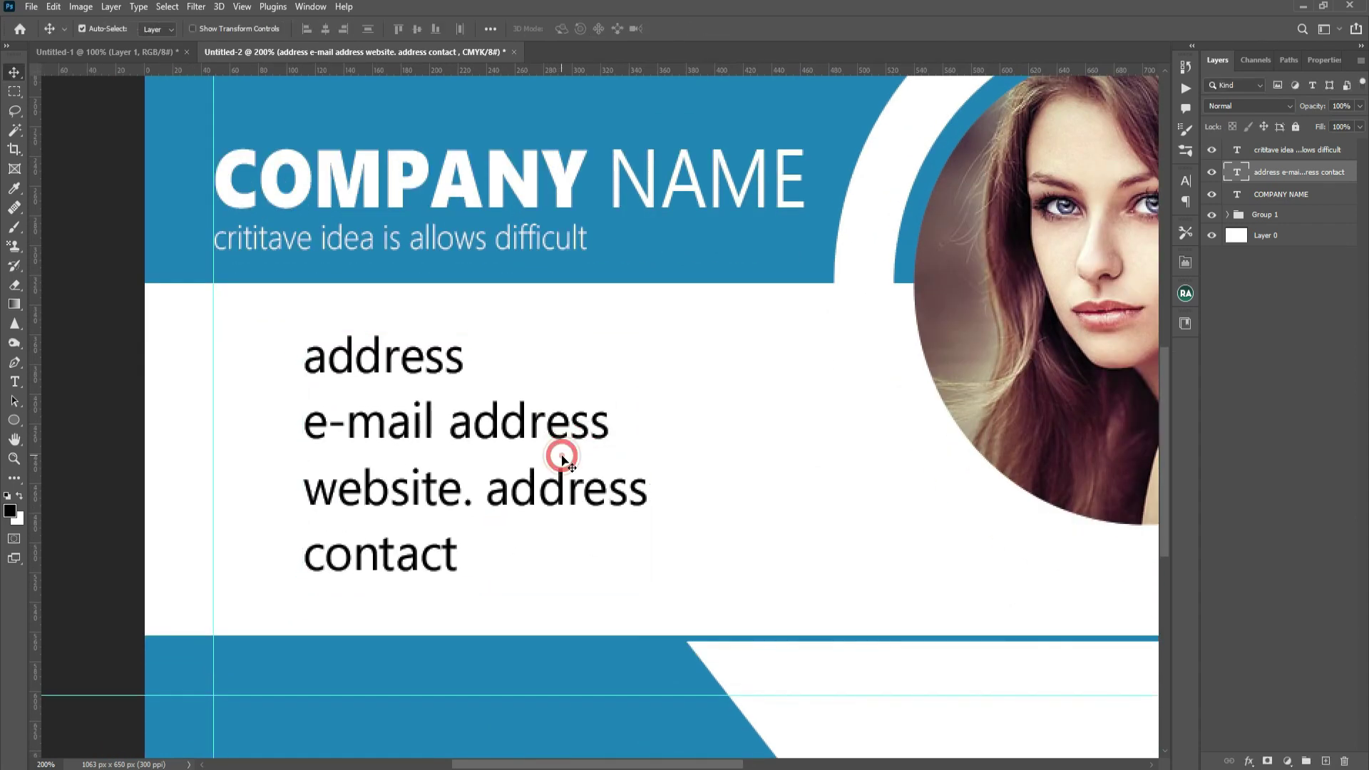
key(ctrl+minus)
drag(703, 440, 627, 438)
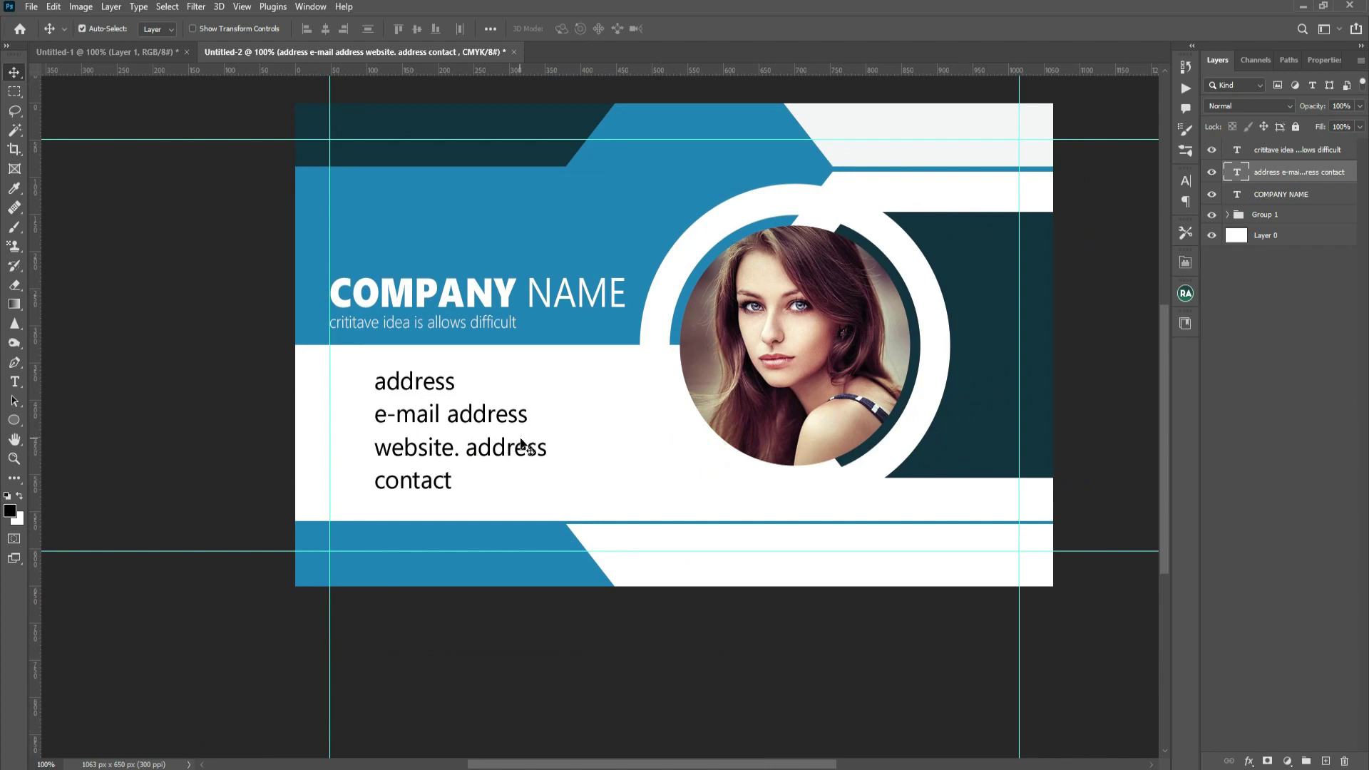
Extend the first line of the contact text to read "address details".
key(ctrl+plus)
key(t)
click(473, 361)
text(details)
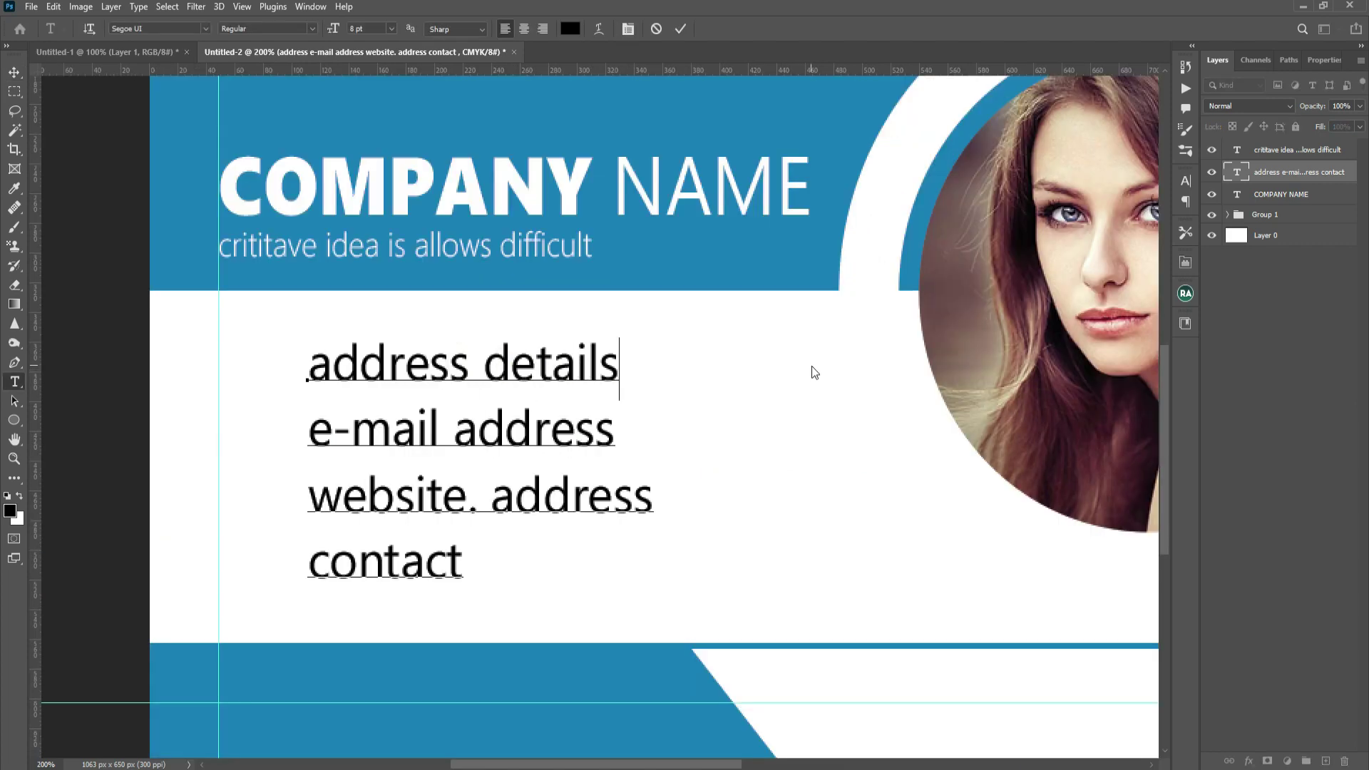
click(812, 366)
key(v)
drag(374, 417, 380, 407)
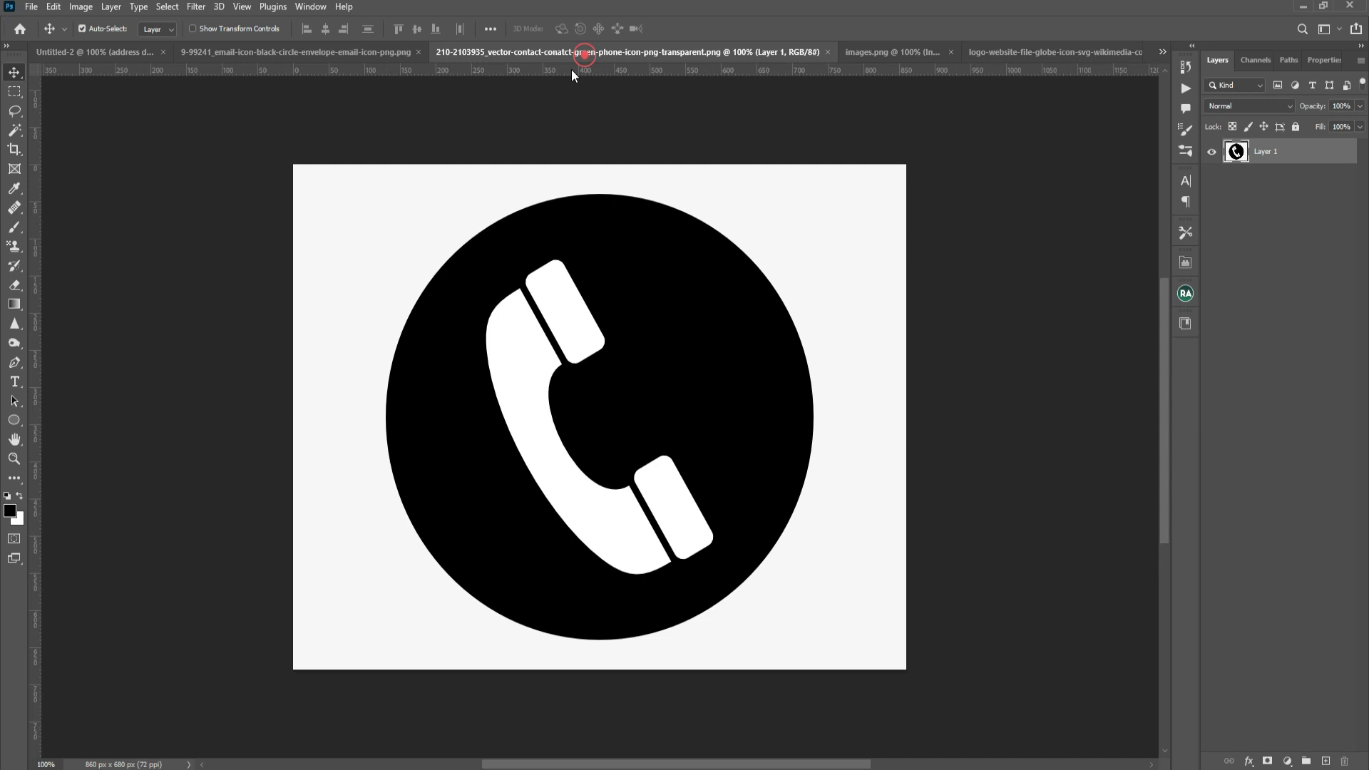
Apply a dark navy blue Color Overlay to the dark teal angled shape along the card's upper edge.
click(375, 52)
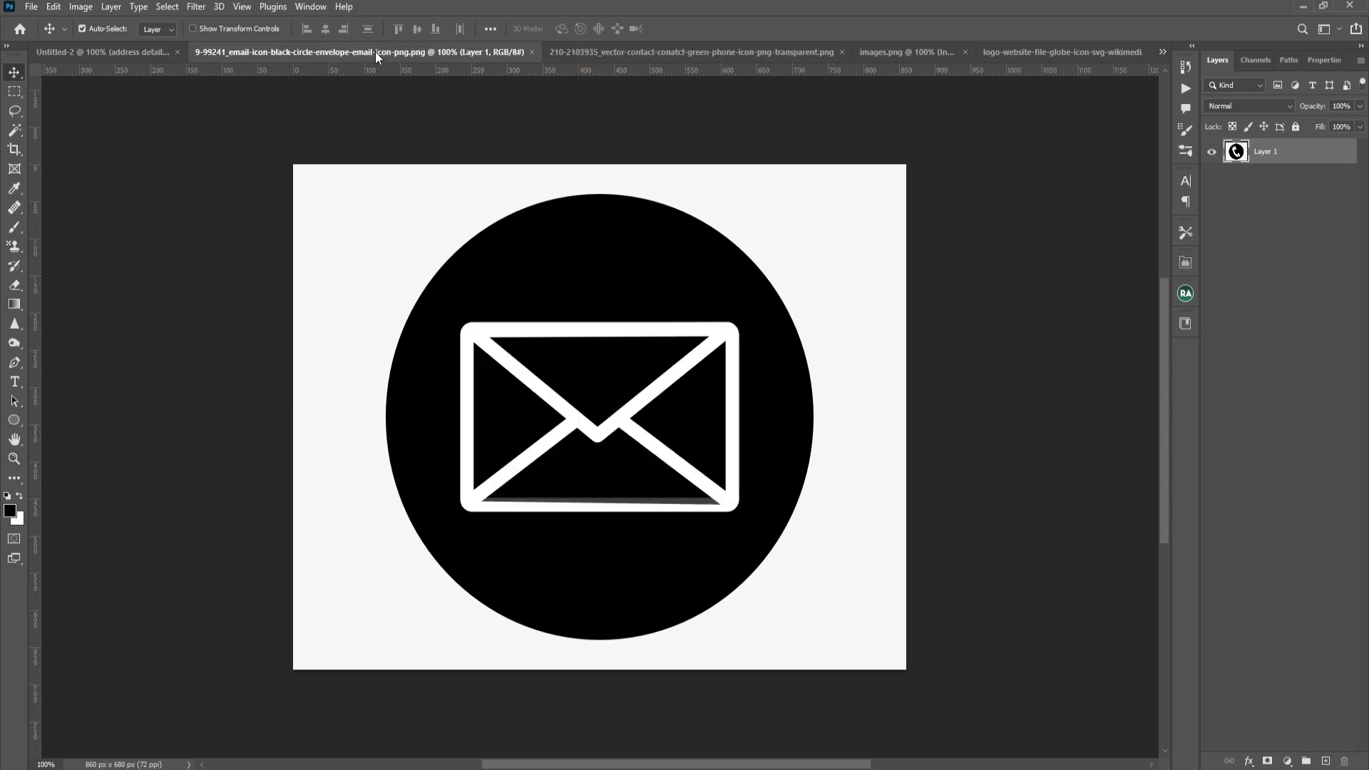
click(147, 52)
click(490, 153)
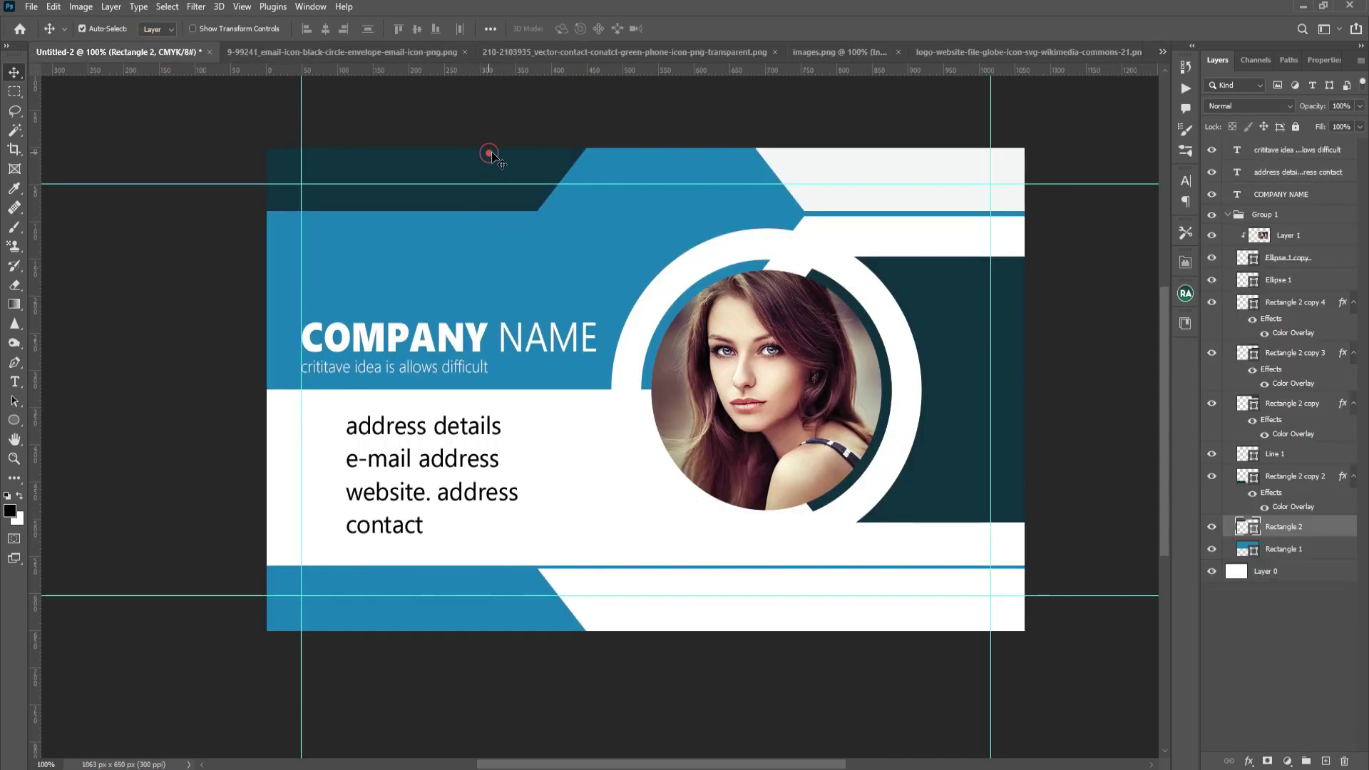
click(1249, 761)
click(1284, 706)
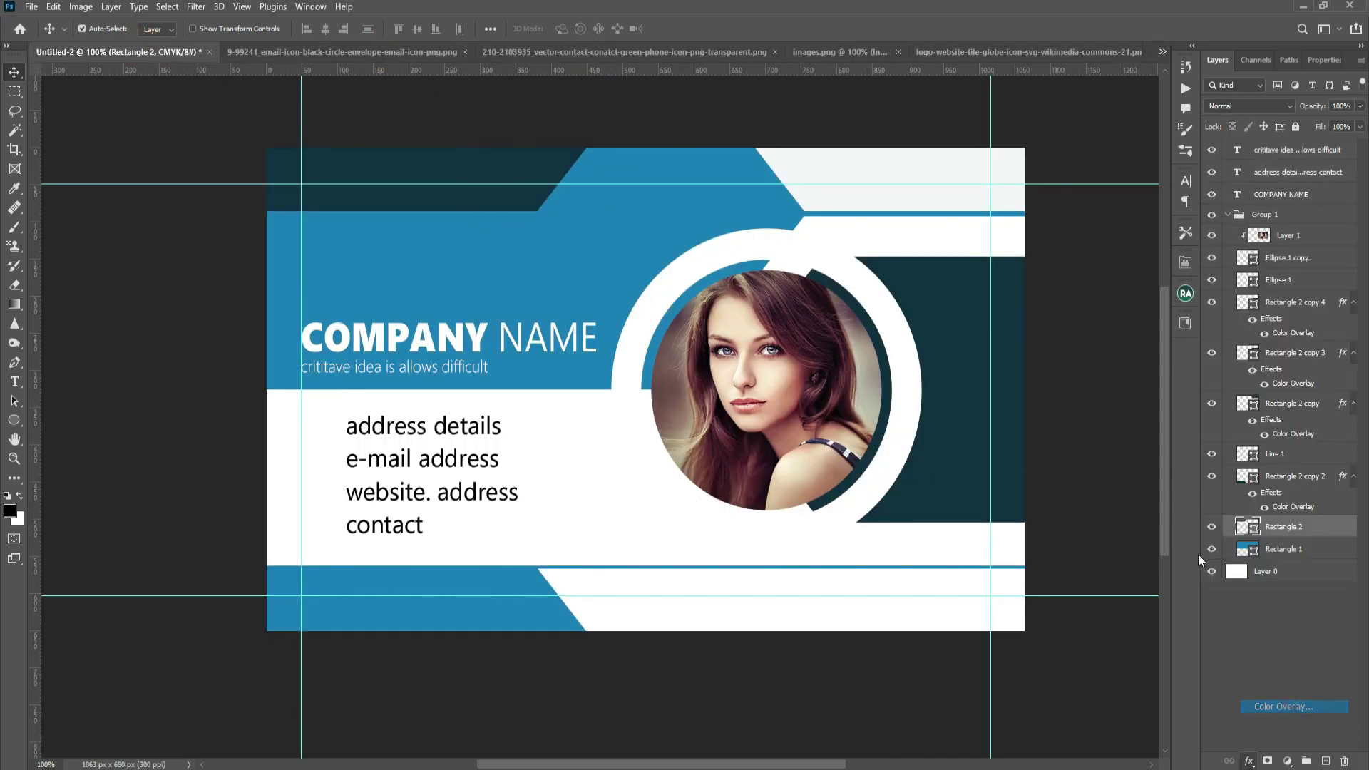
click(1149, 465)
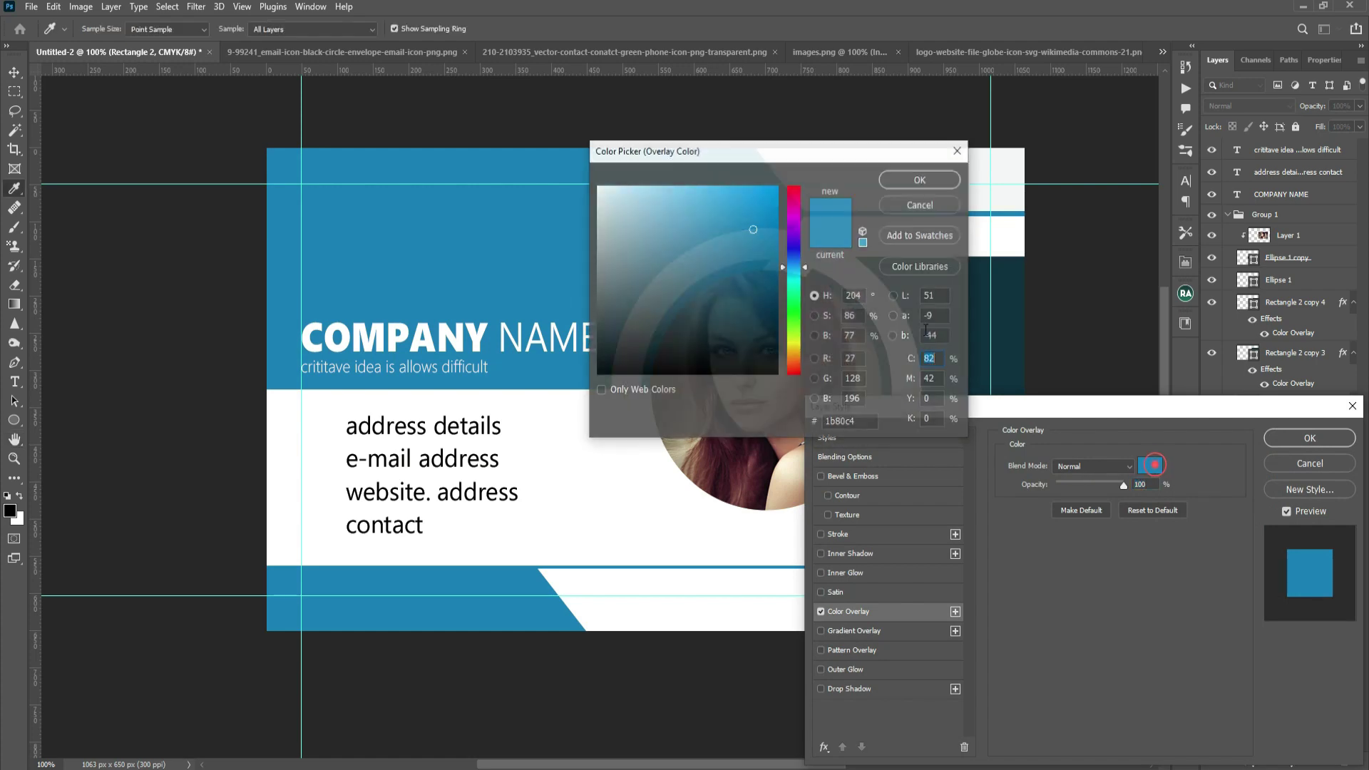
click(973, 299)
drag(871, 146, 601, 327)
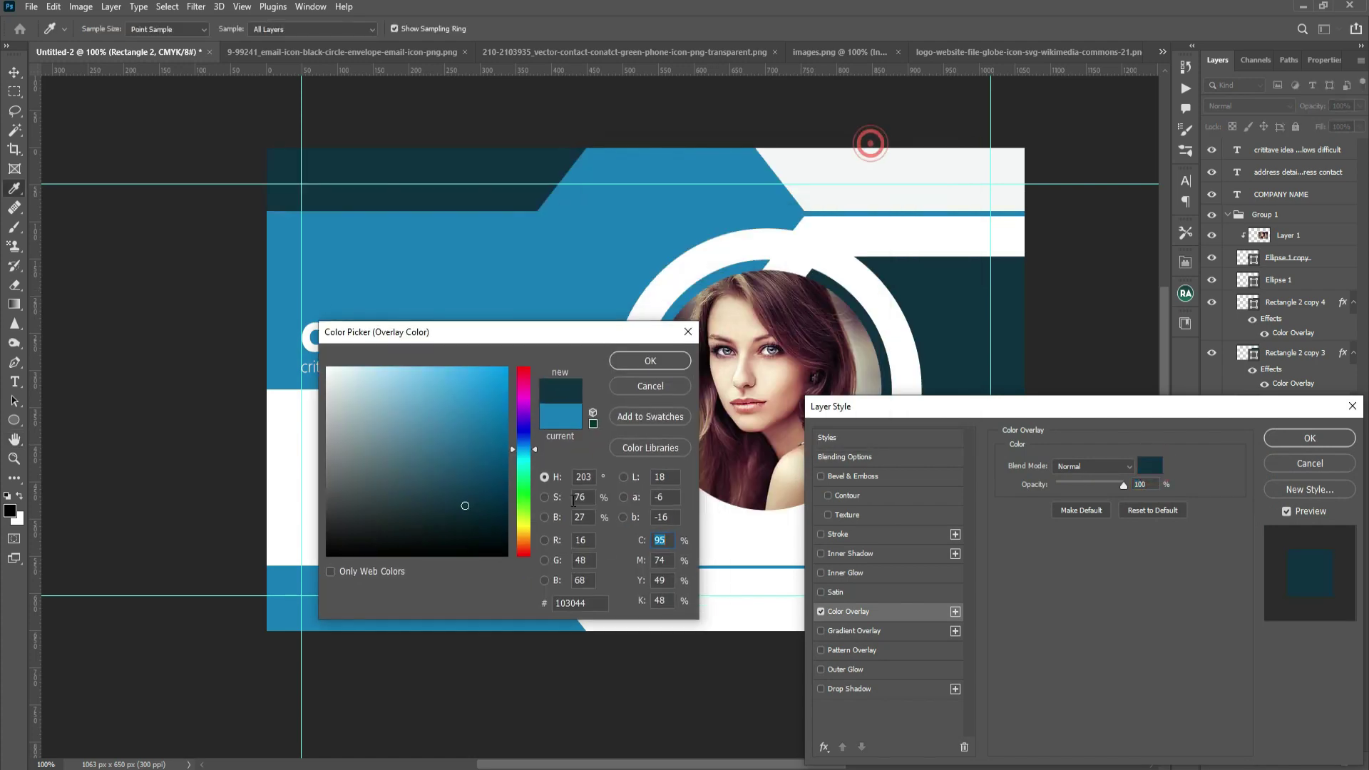
click(519, 440)
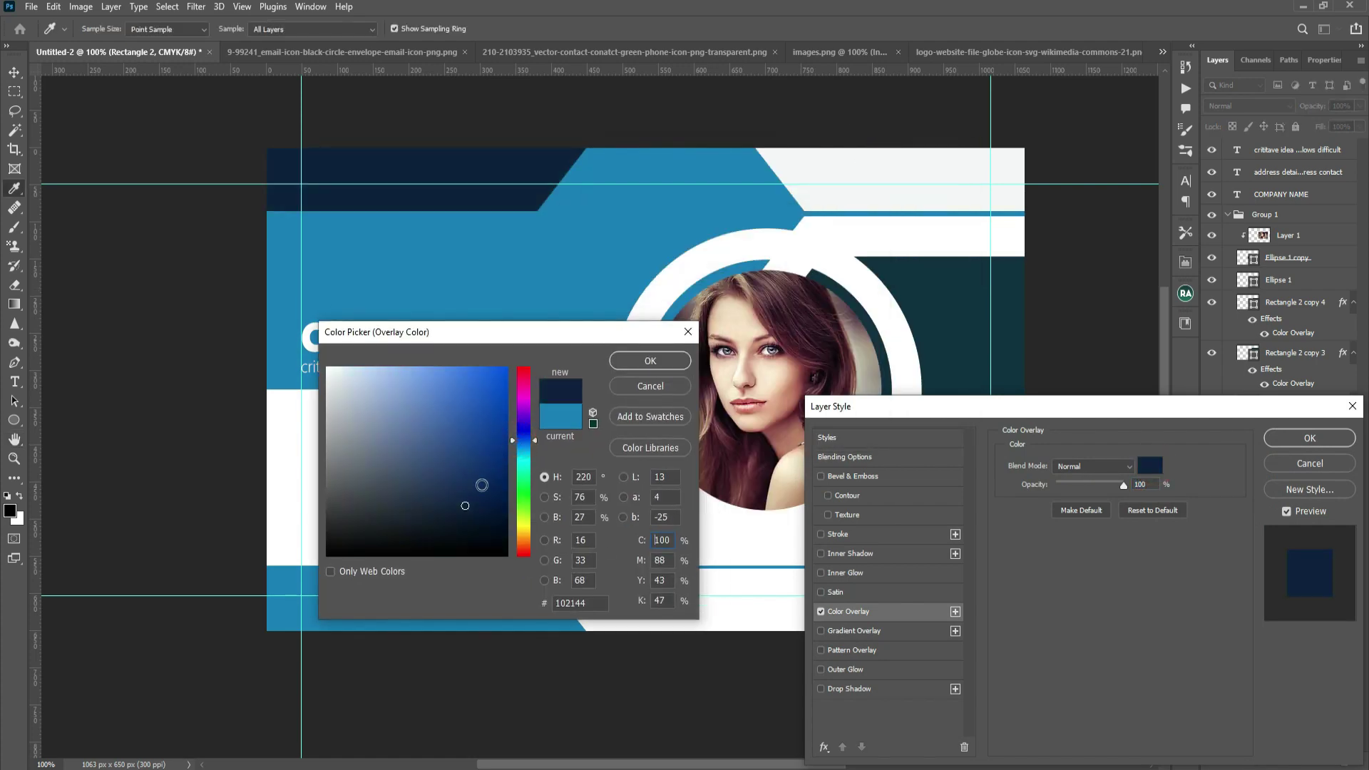
click(482, 485)
Copy the navy layer style from the upper angled shape to the dark teal panel behind the portrait.
right_click(1284, 523)
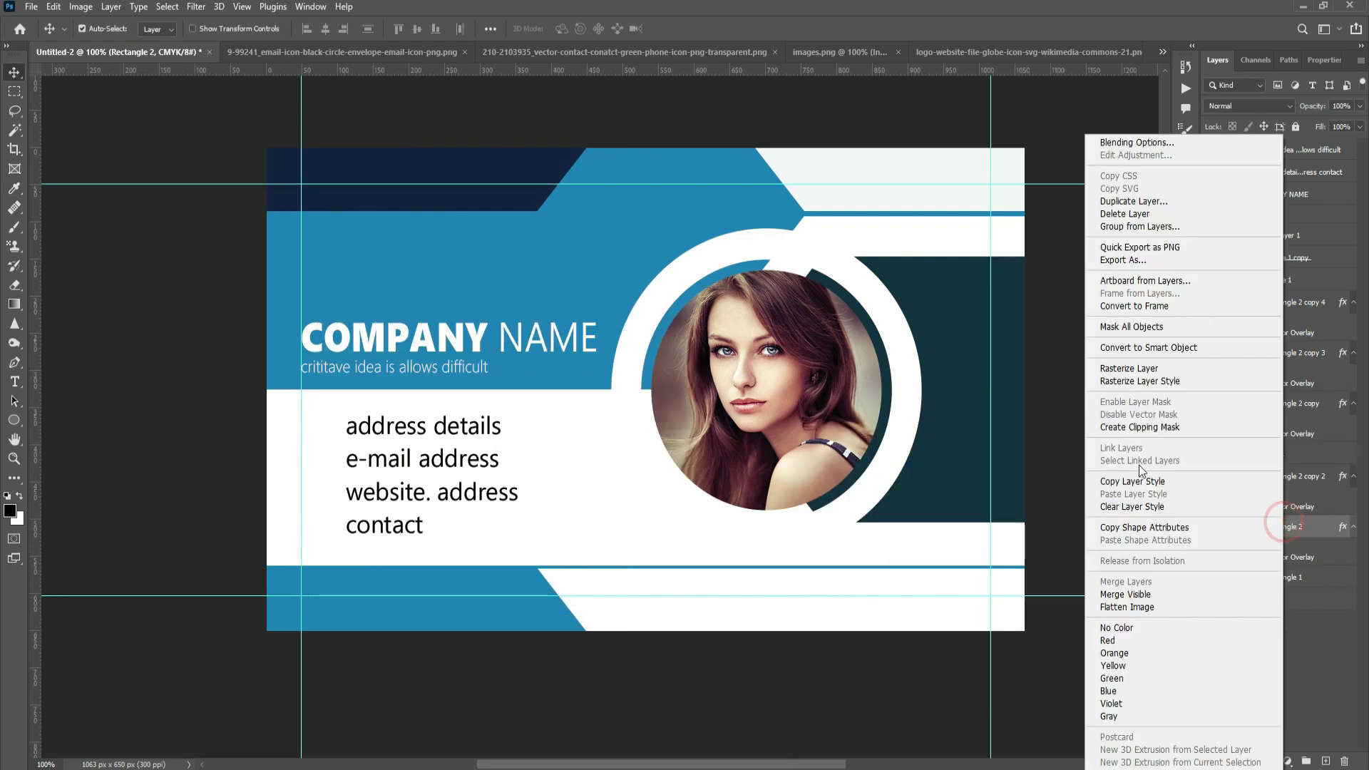
click(1140, 478)
click(944, 333)
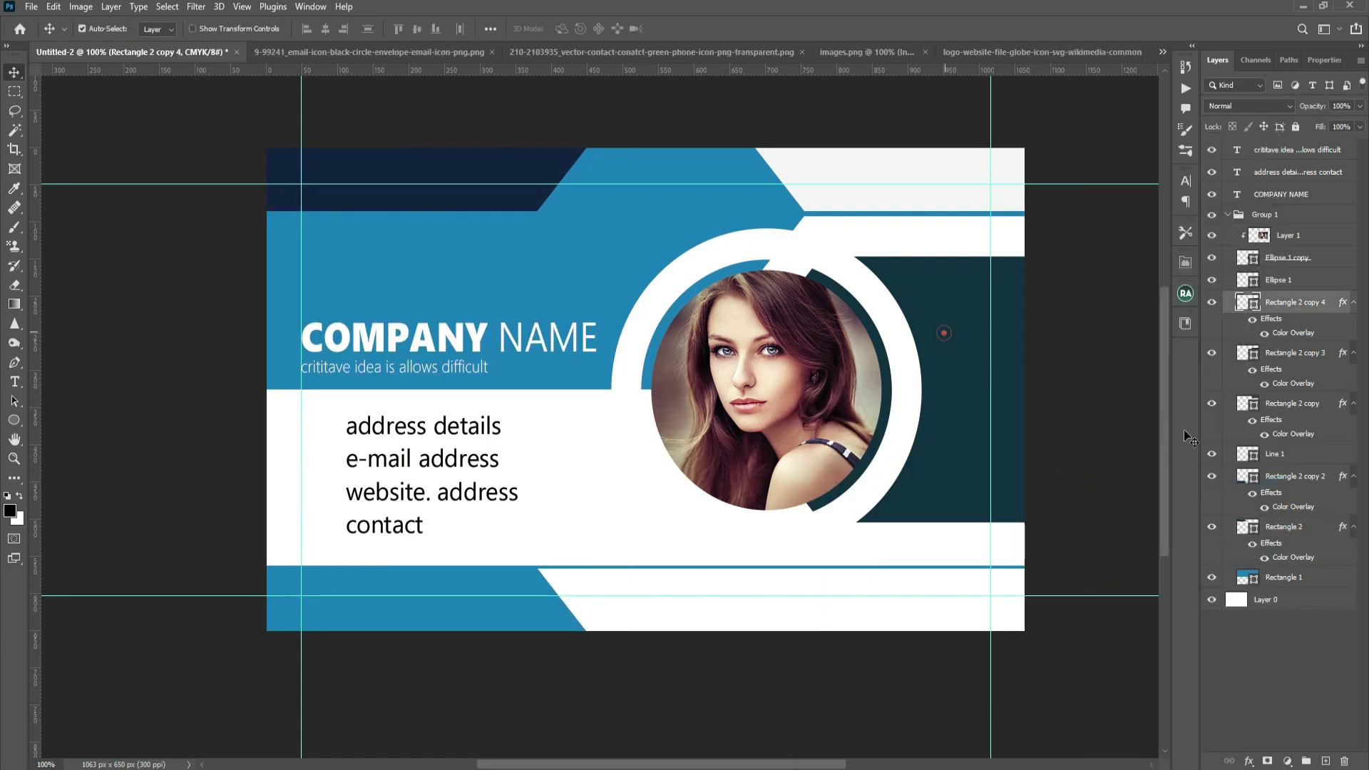
right_click(1292, 302)
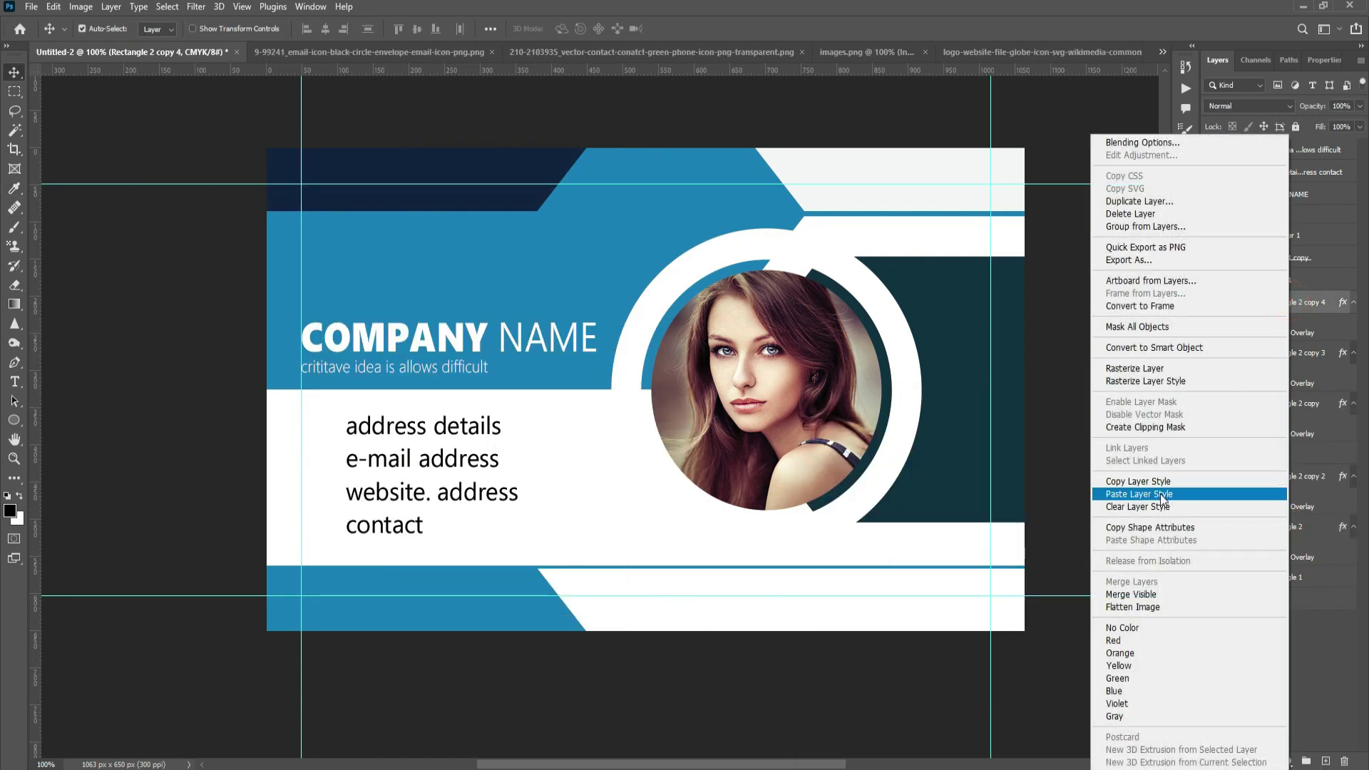
click(1163, 494)
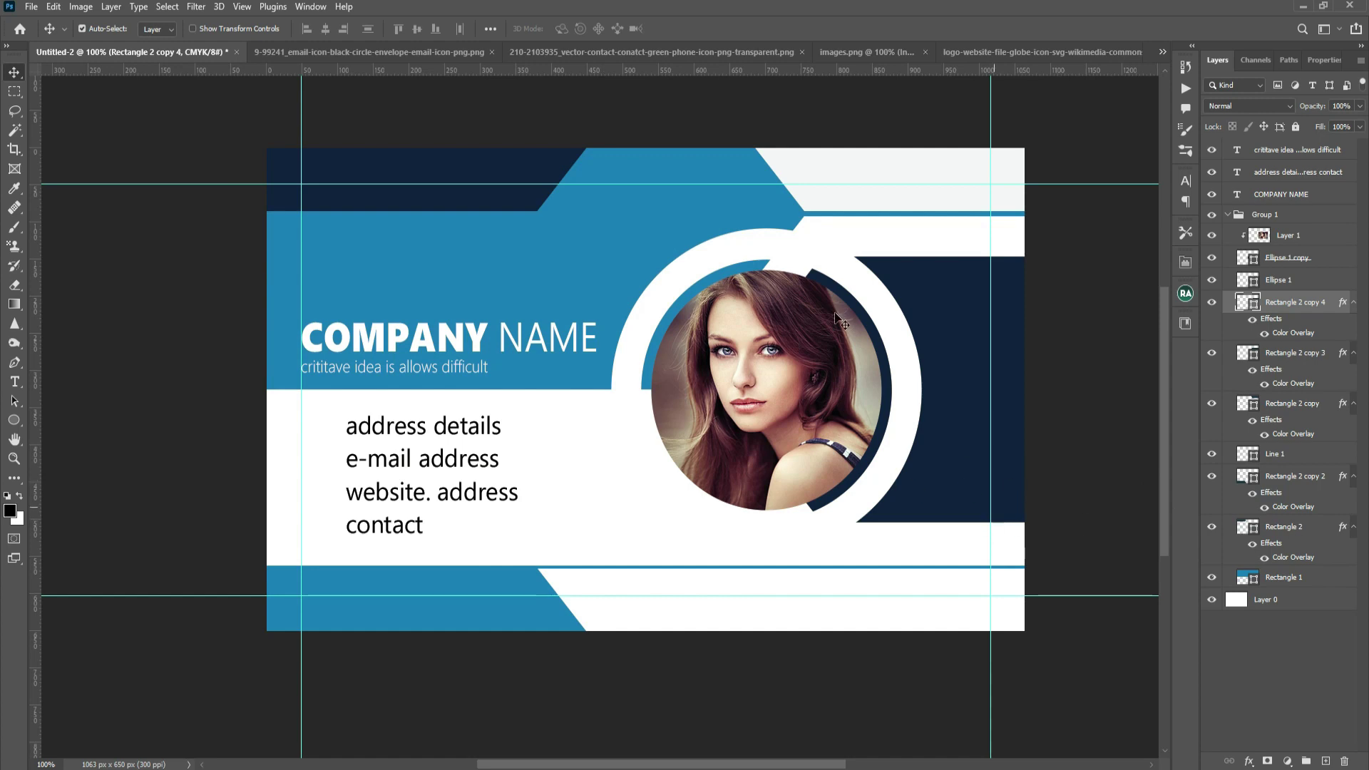
Paste the copied navy layer style onto the blue angled shape along the card's lower edge.
click(504, 582)
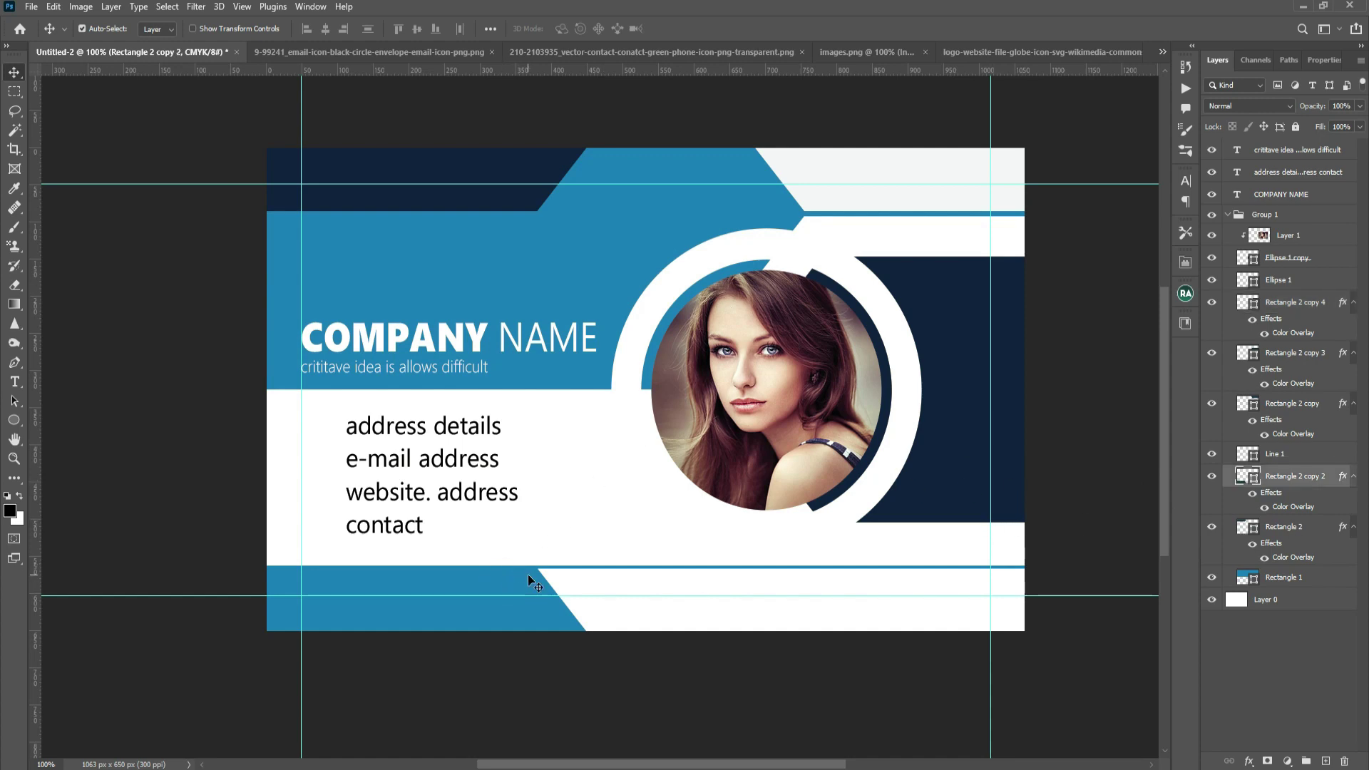
right_click(1276, 477)
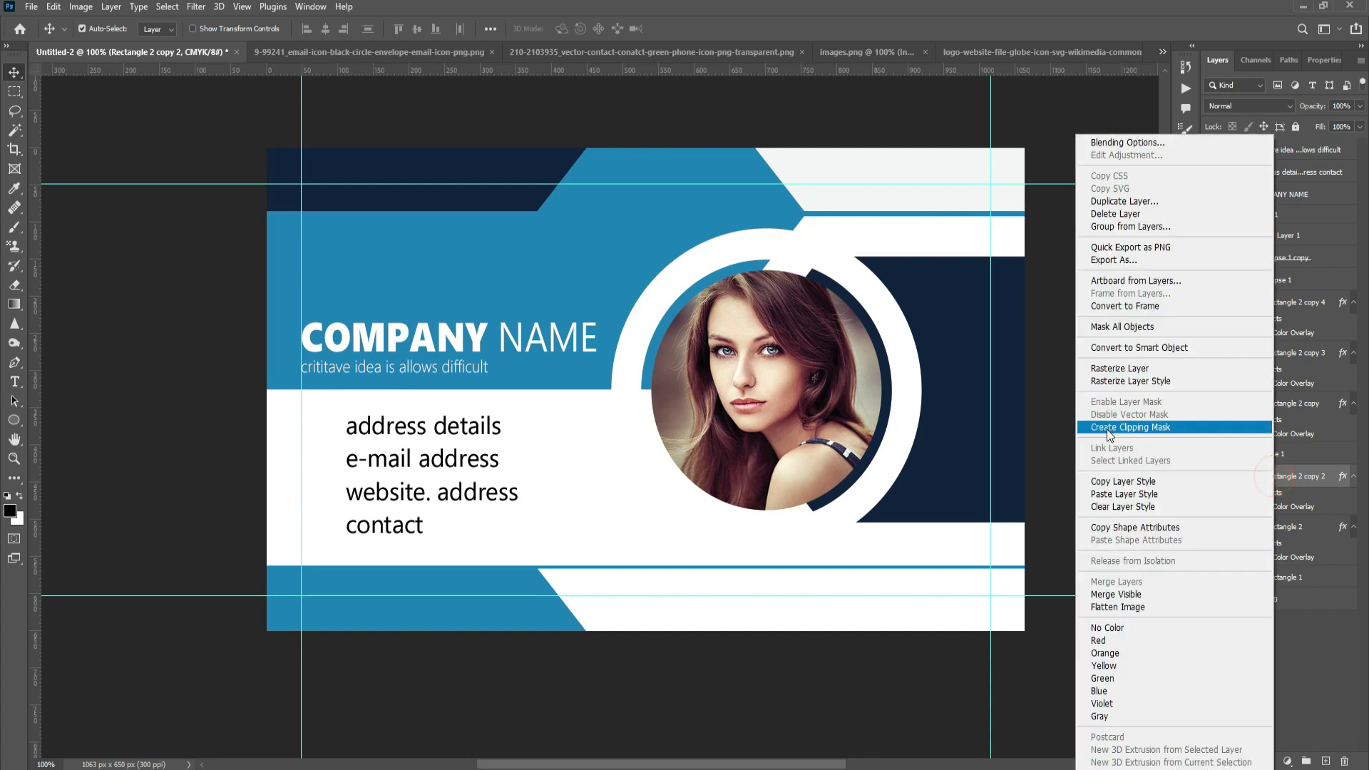
click(1120, 496)
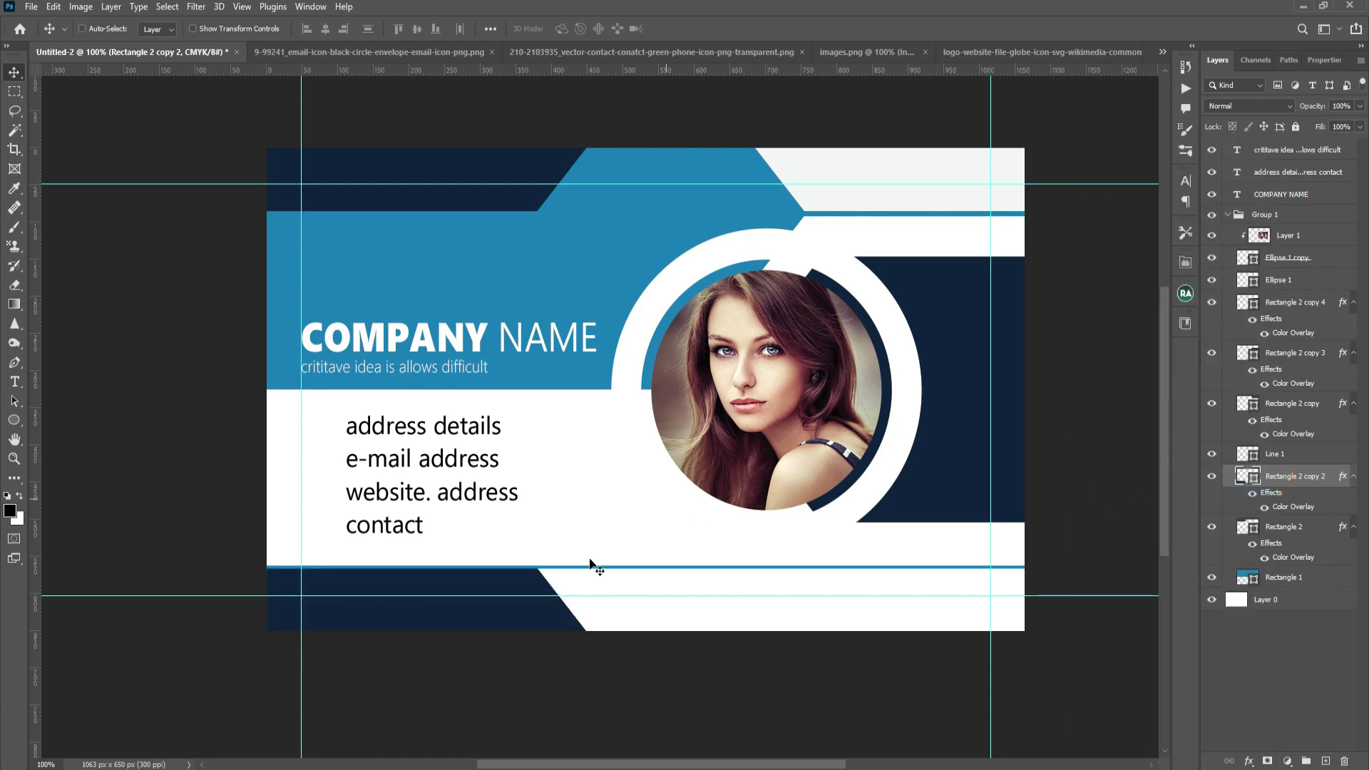
Switch to the email icon image and select the light background around the black circle with the Magic Wand.
click(411, 50)
click(618, 280)
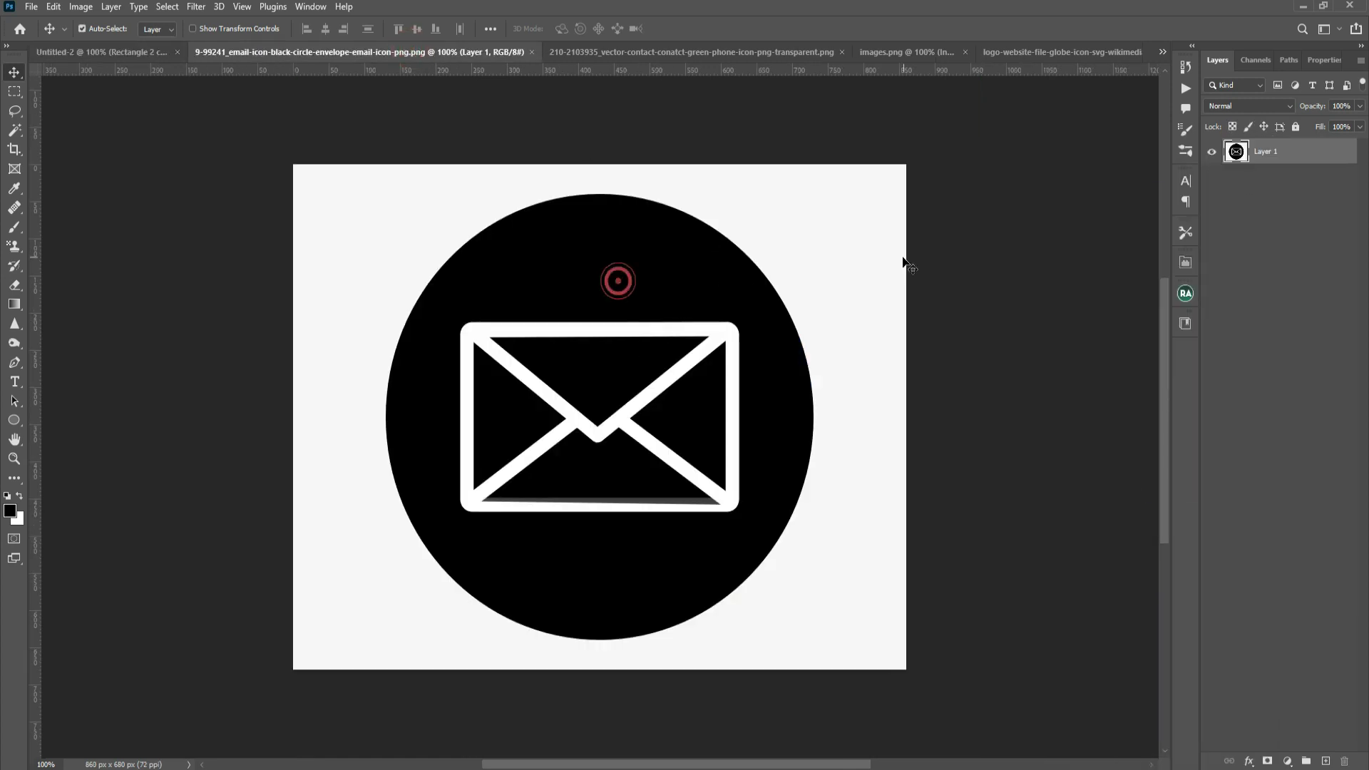
key(w)
click(422, 226)
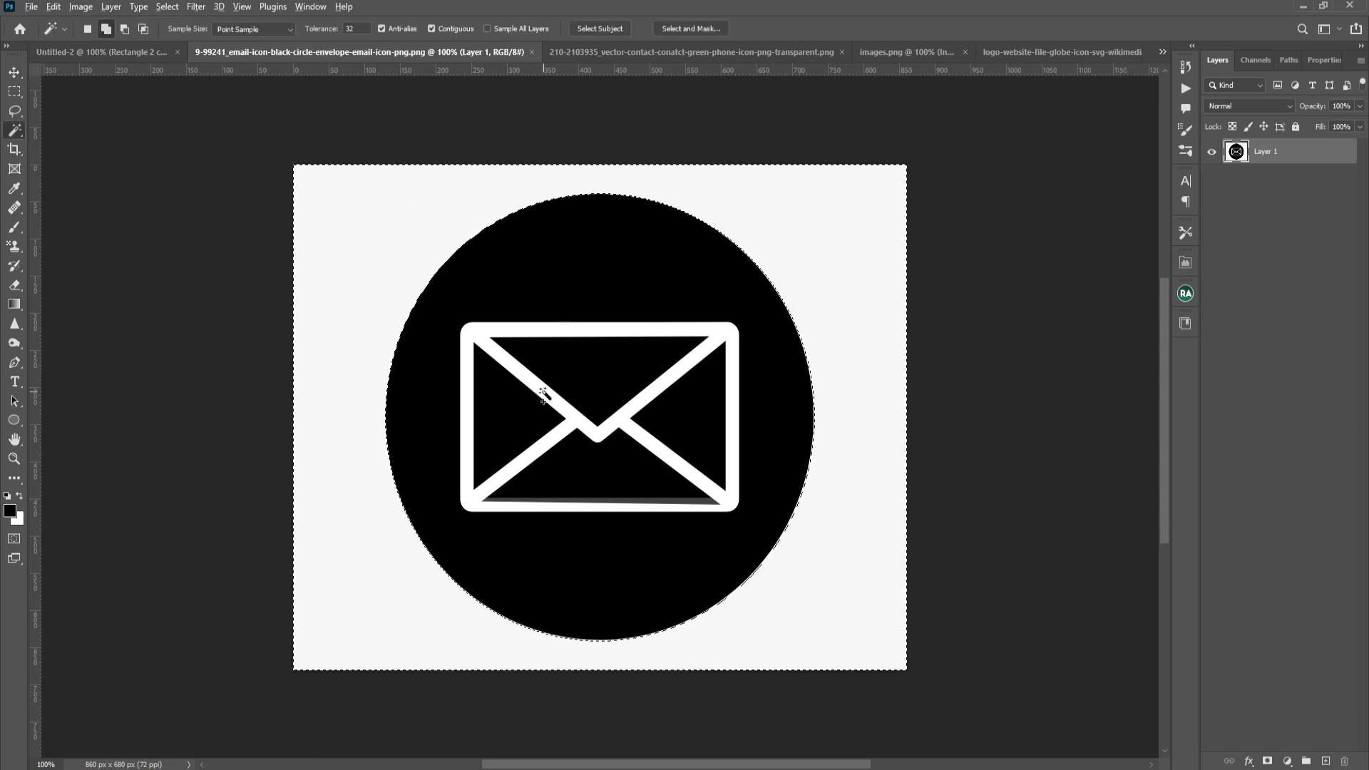
click(167, 7)
click(508, 4)
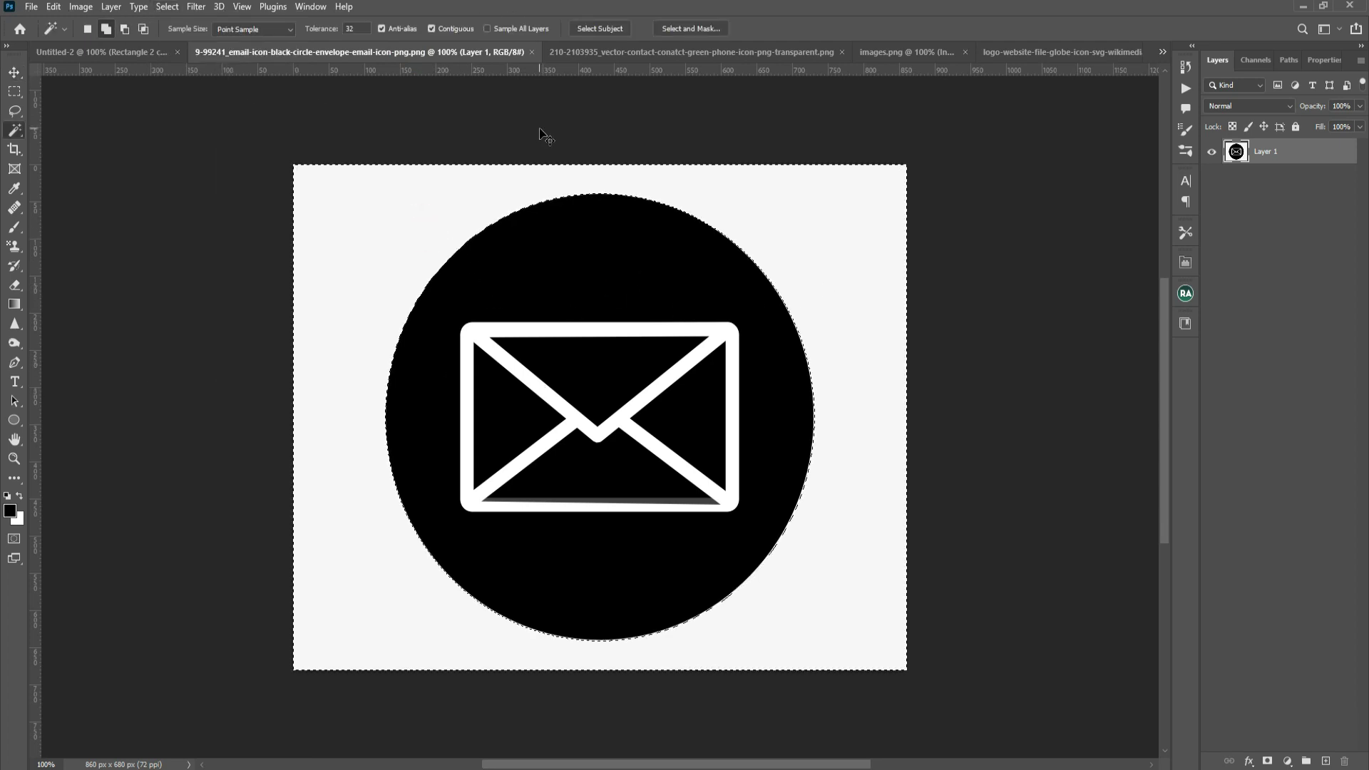
Remove the light background and white envelope lines from the email icon using a Magic Wand selection extended with Similar.
key(ctrl+d)
click(1211, 152)
click(1211, 152)
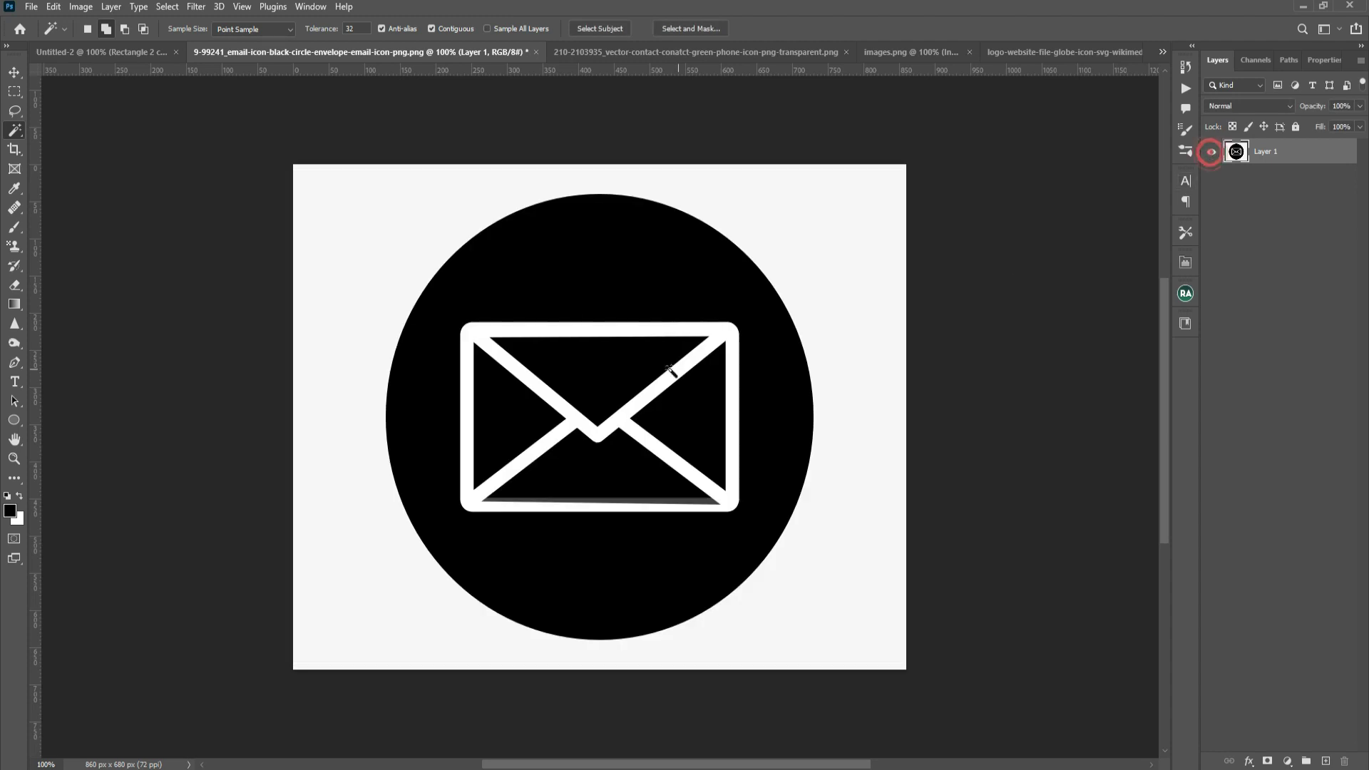
click(412, 241)
key(alt+s)
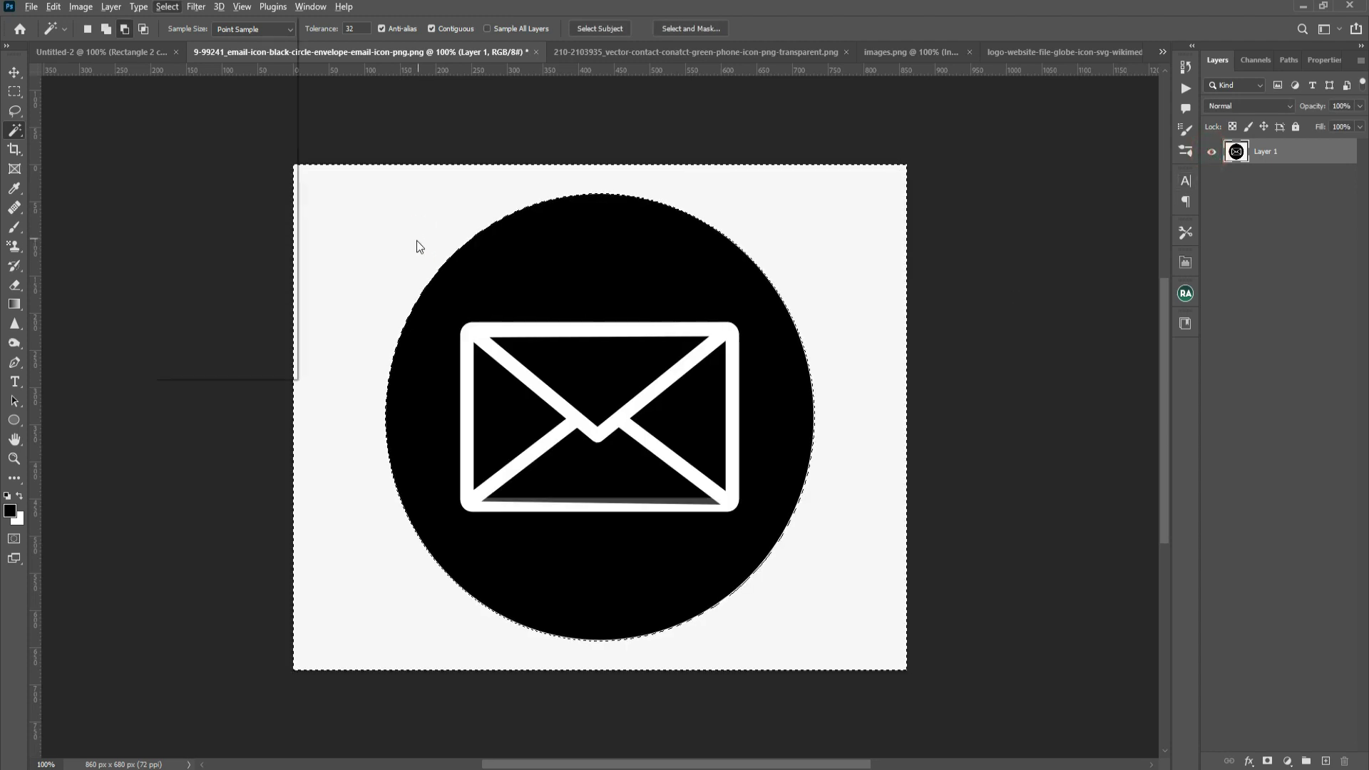
click(217, 267)
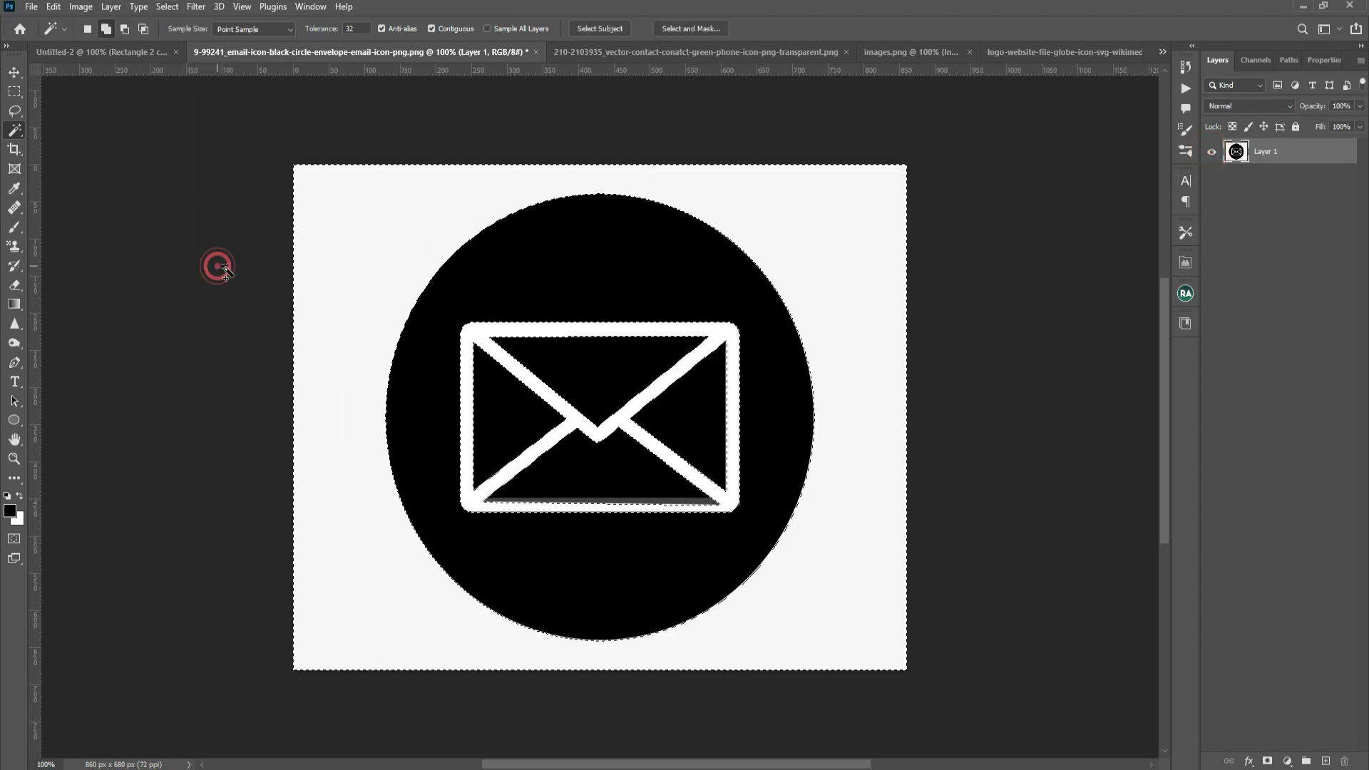
key(Delete)
key(ctrl+d)
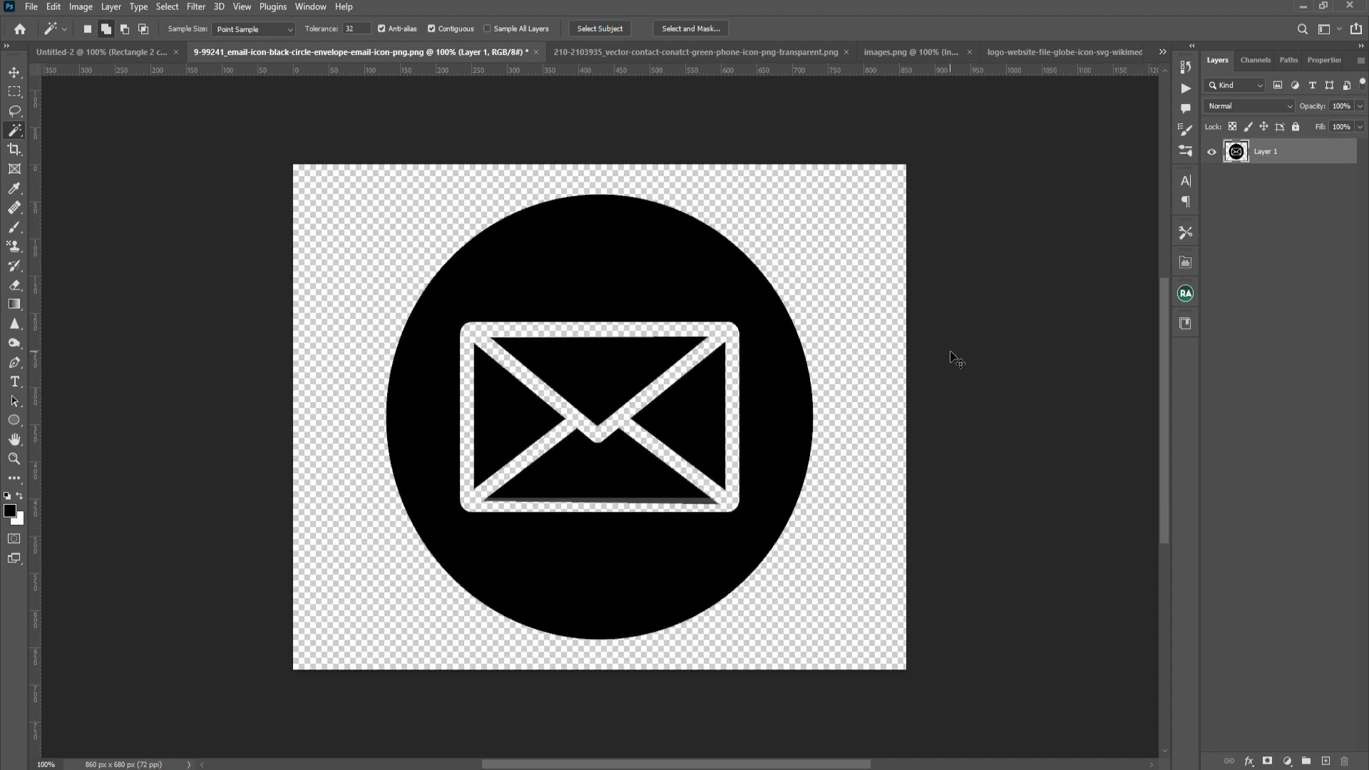
Move the transparent email icon onto the business card and scale it down proportionally to about 75 px.
key(v)
drag(601, 252, 165, 58)
drag(540, 450, 540, 451)
key(ctrl+t)
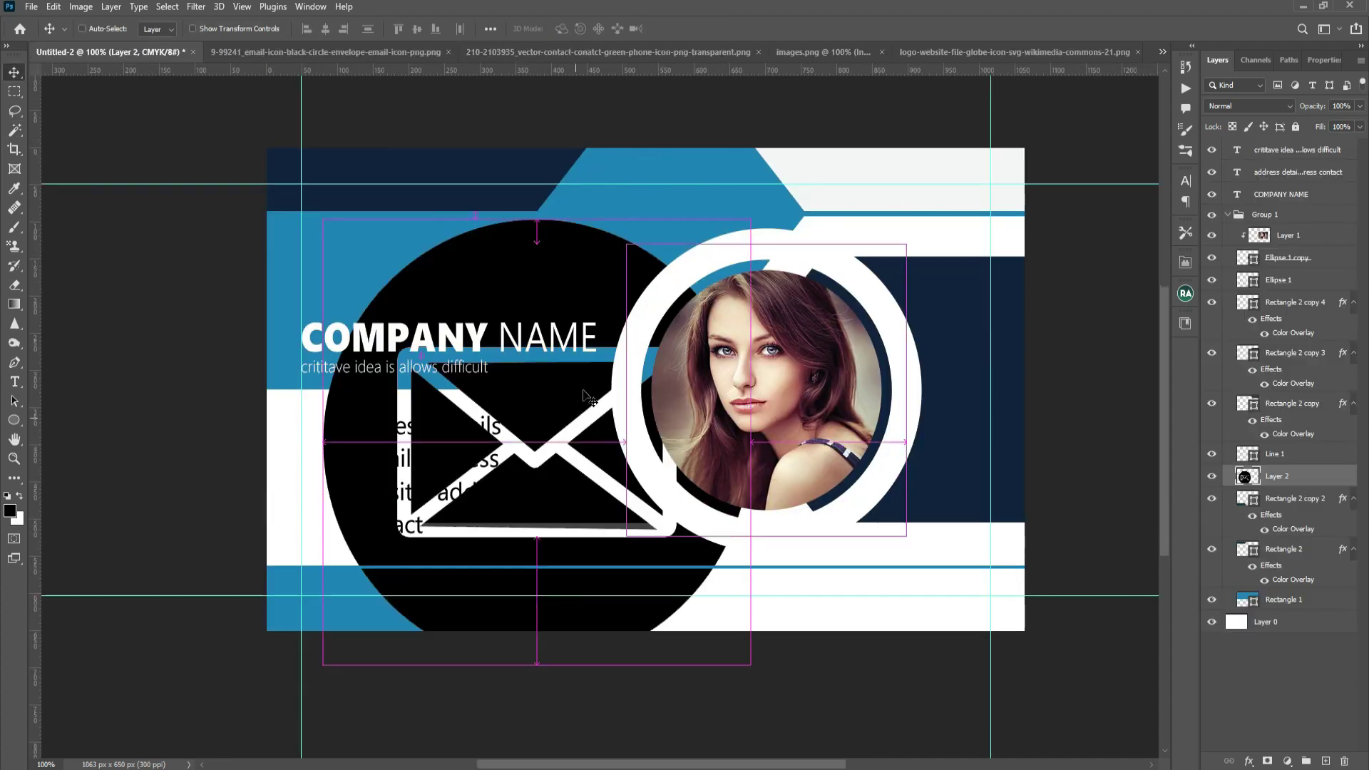
drag(755, 221, 567, 414)
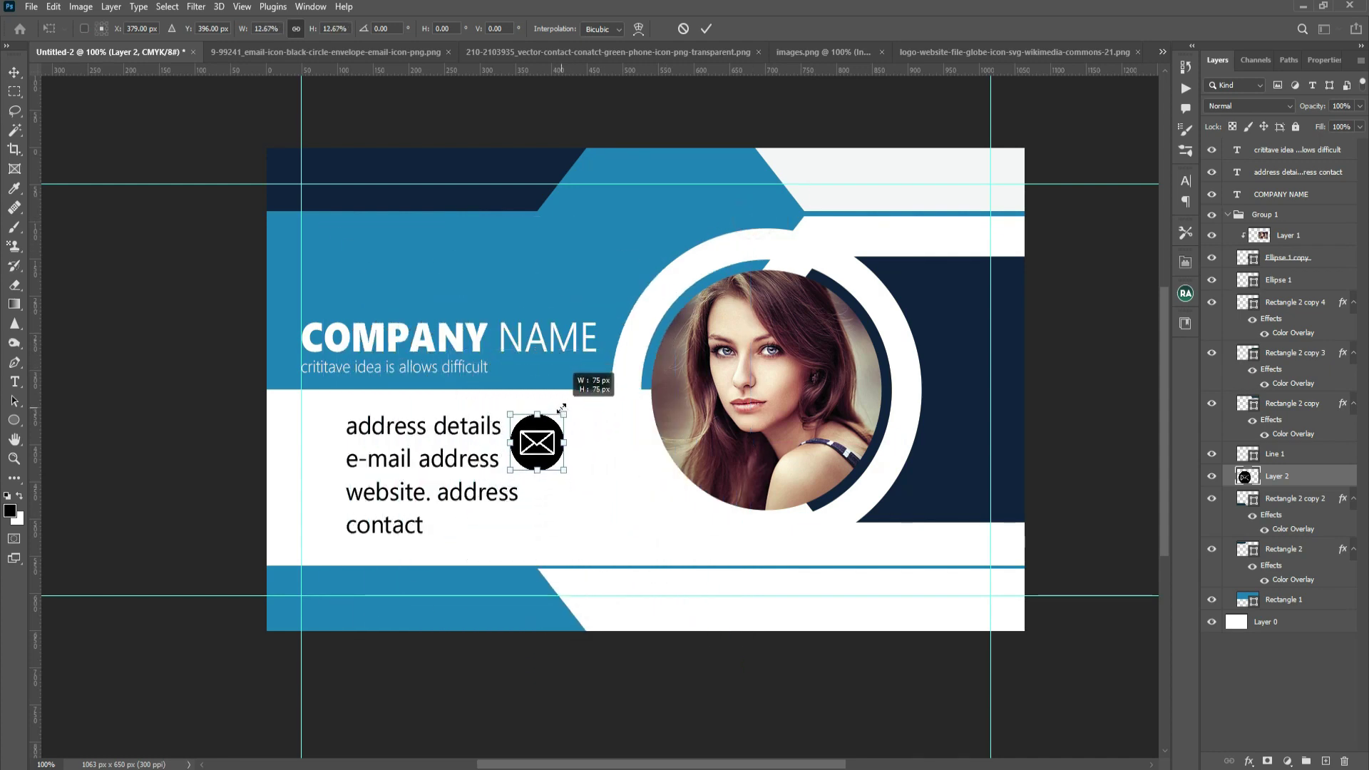
Scale the email icon to 5% and align it in front of the "e-mail address" line.
key(ctrl+plus)
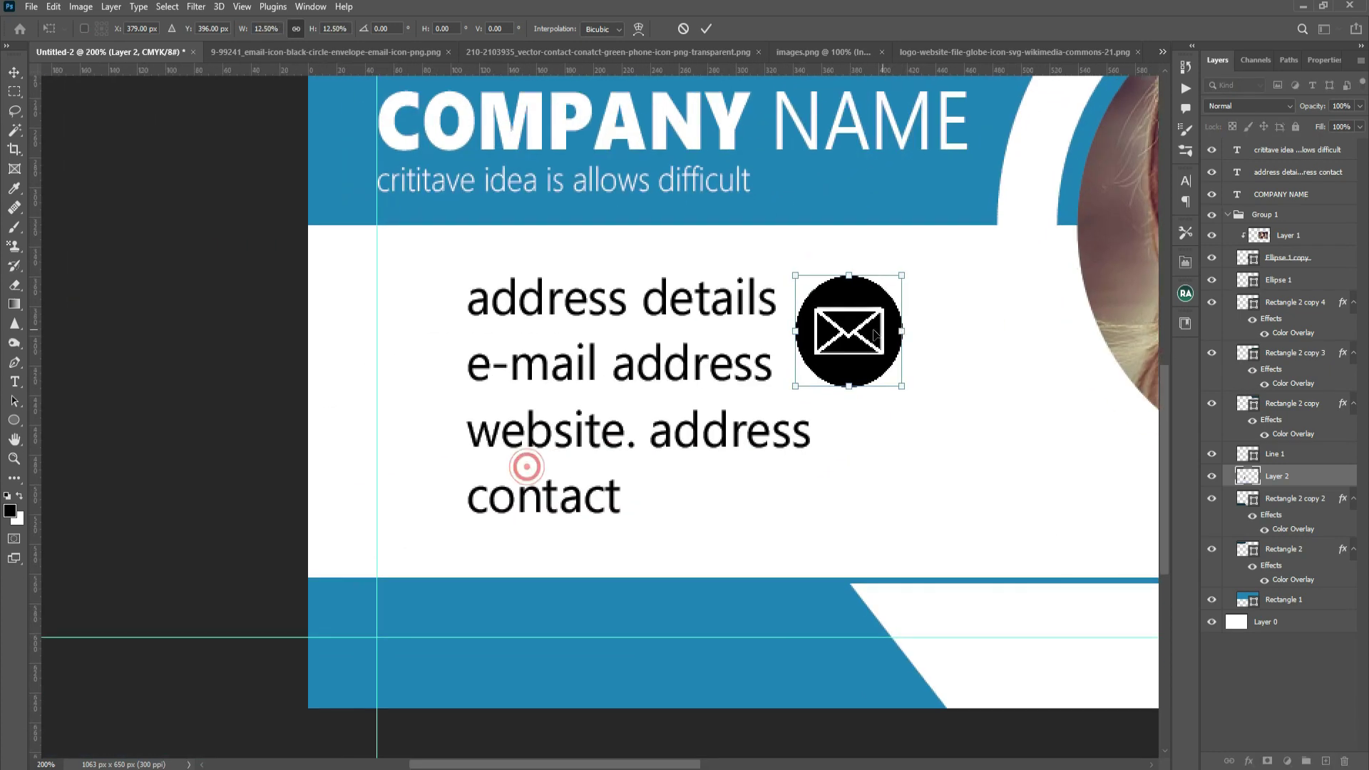
drag(867, 296, 603, 356)
drag(640, 454, 428, 364)
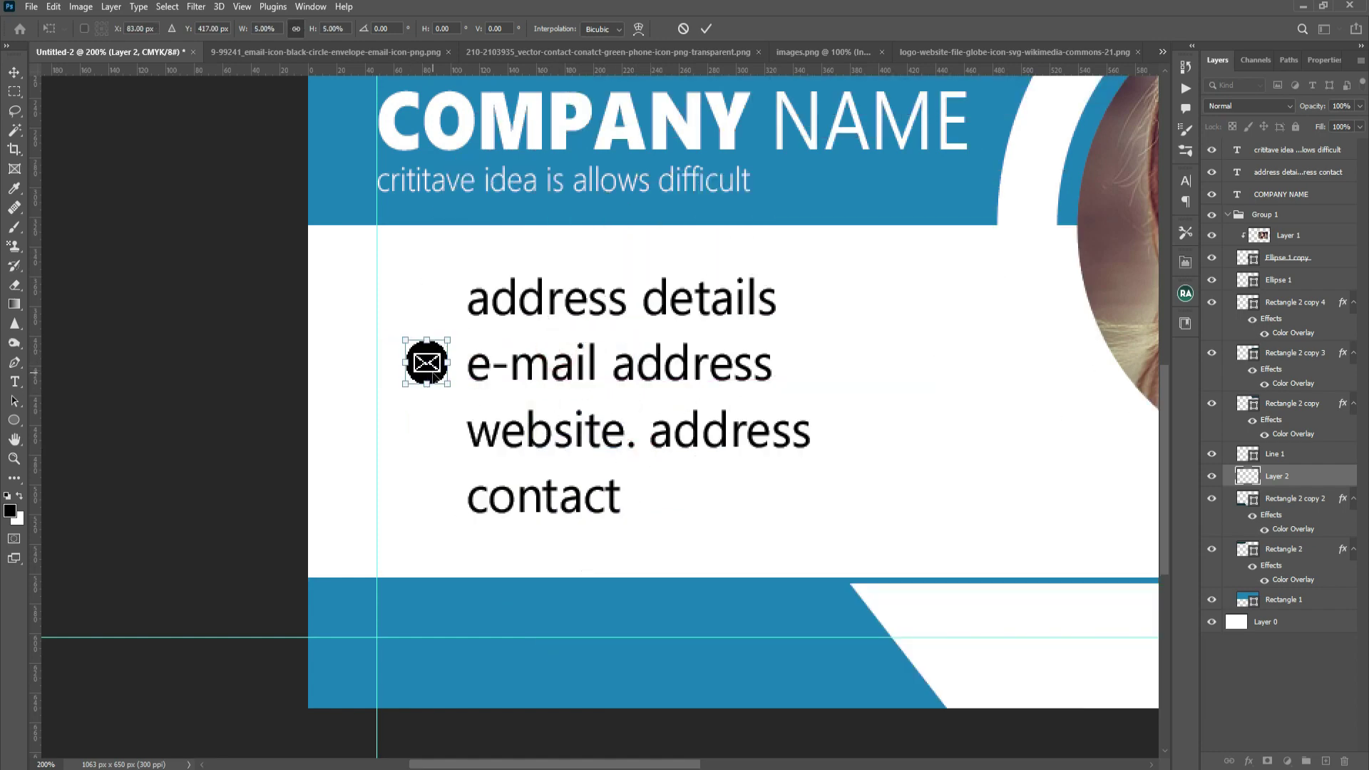
key(Return)
key(Down)
key(Down)
key(Down)
key(Down)
key(Down)
key(Down)
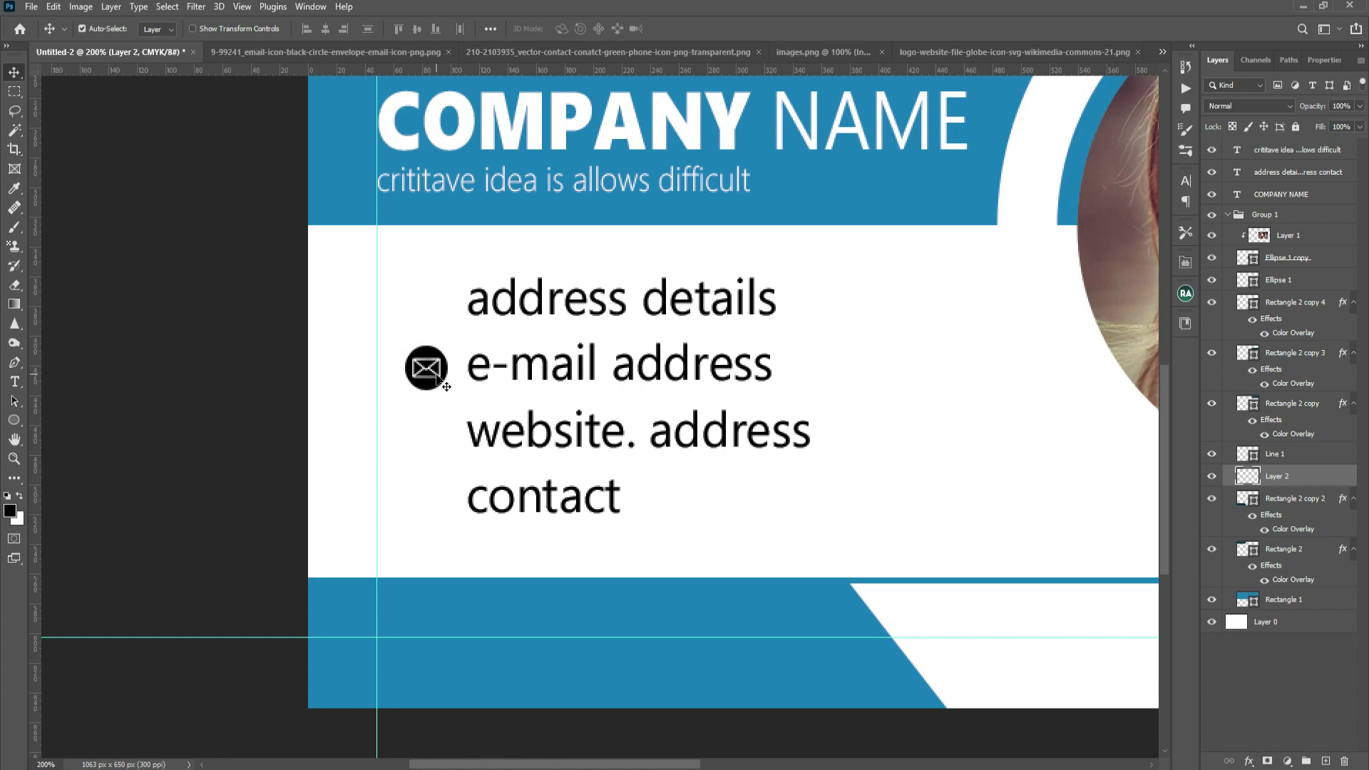
Try a Color Overlay on the email icon in the blue 1b80c4 sampled from the card's lower shape.
click(1249, 761)
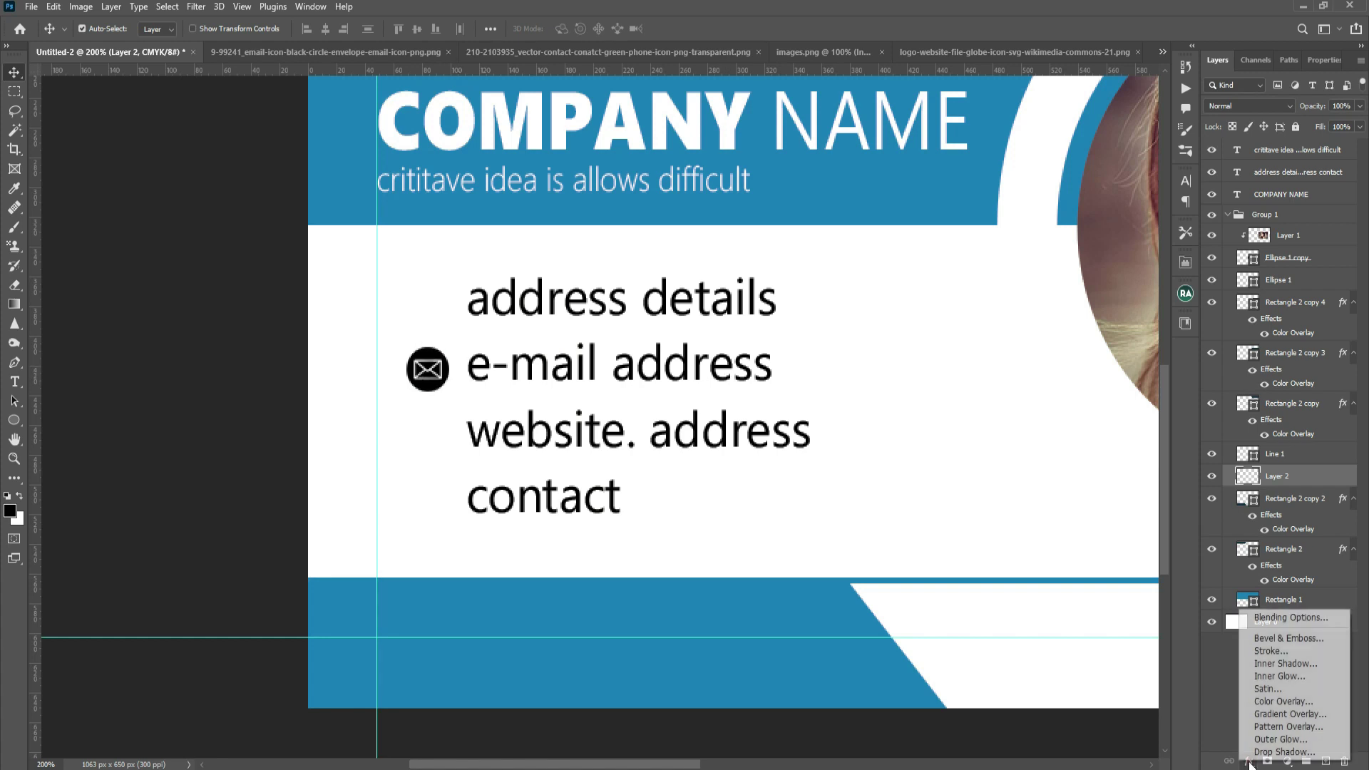
click(1275, 709)
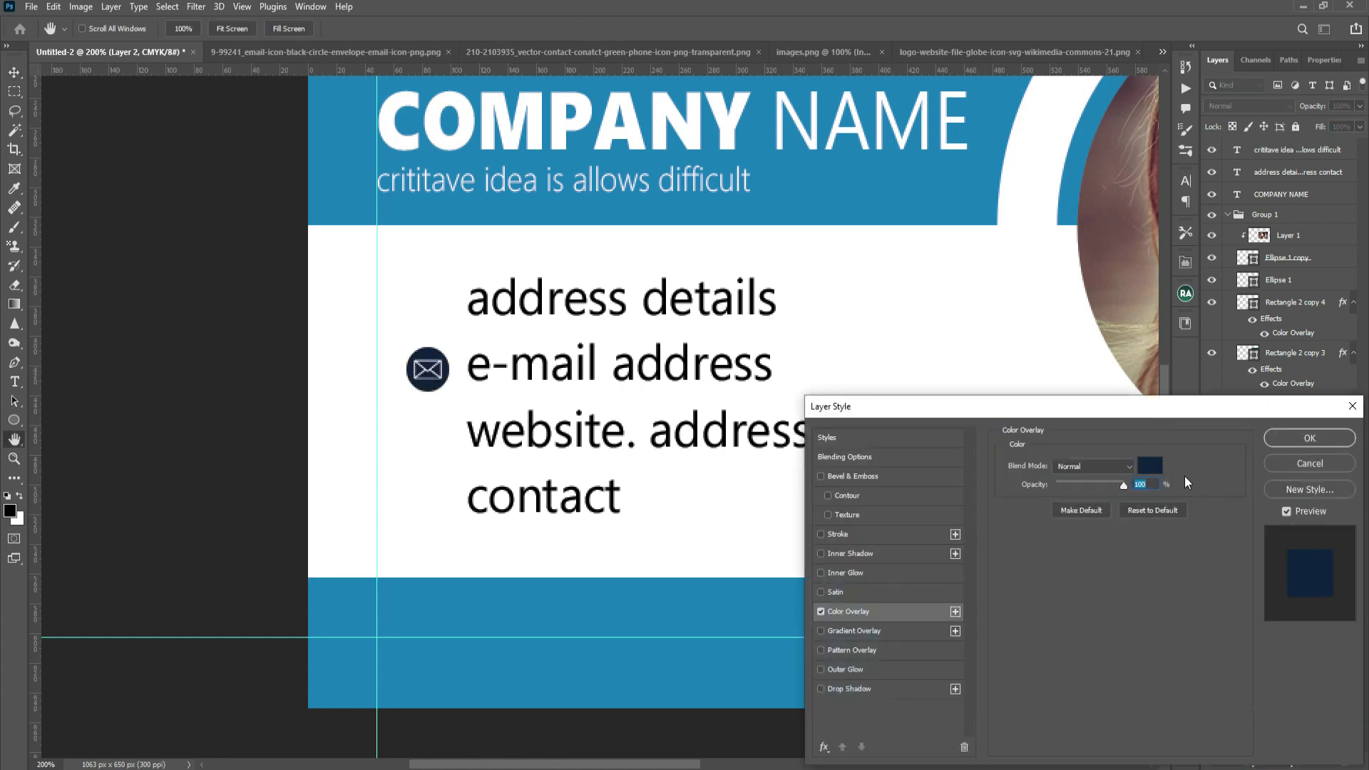
click(1149, 466)
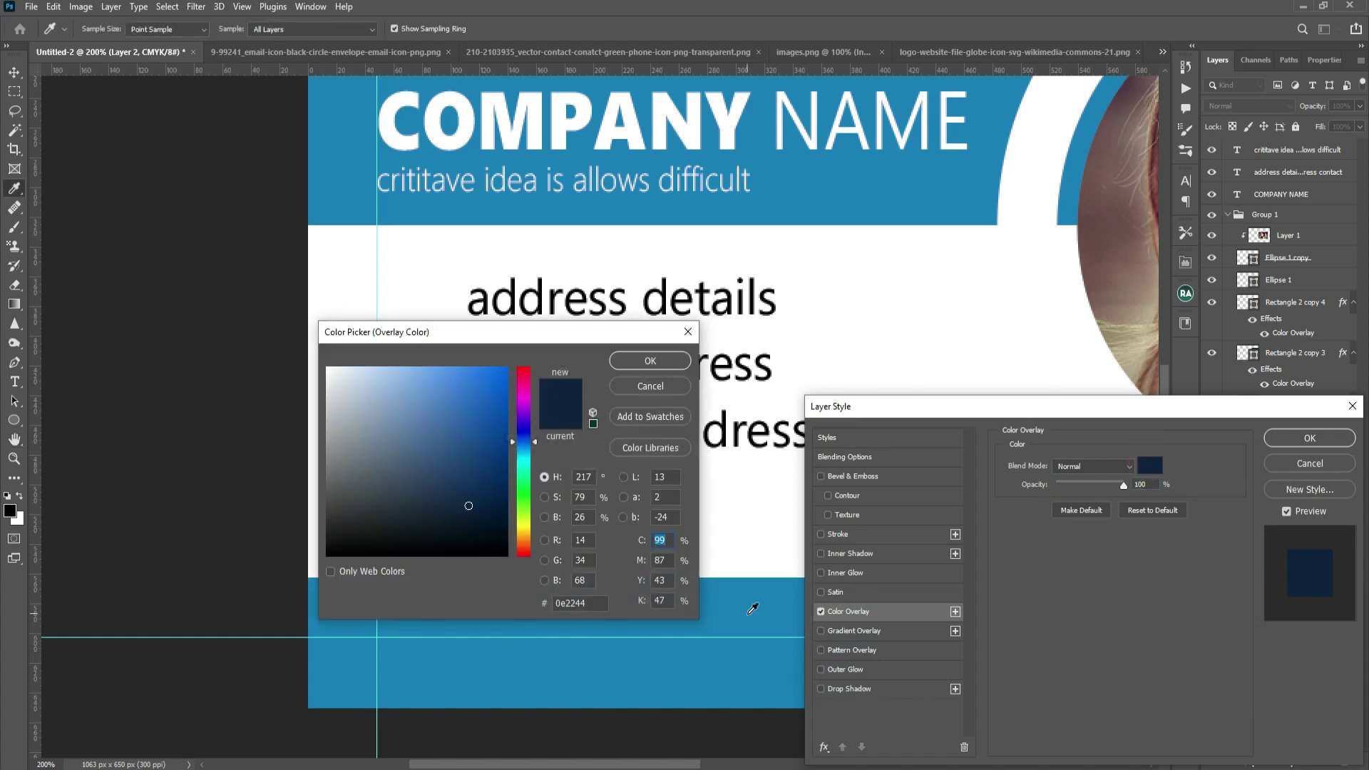
click(748, 612)
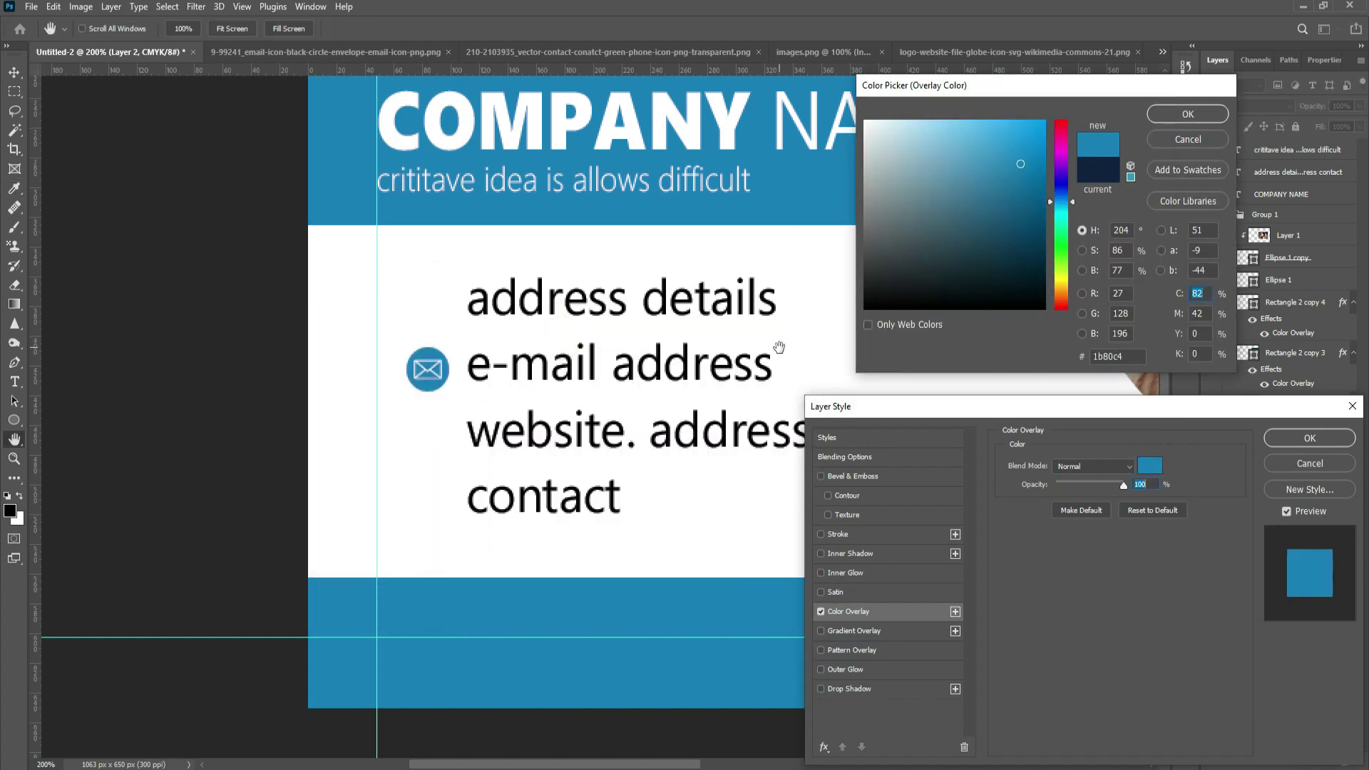
key(Return)
key(Return)
key(ctrl+z)
scroll(524, 374, up, 1)
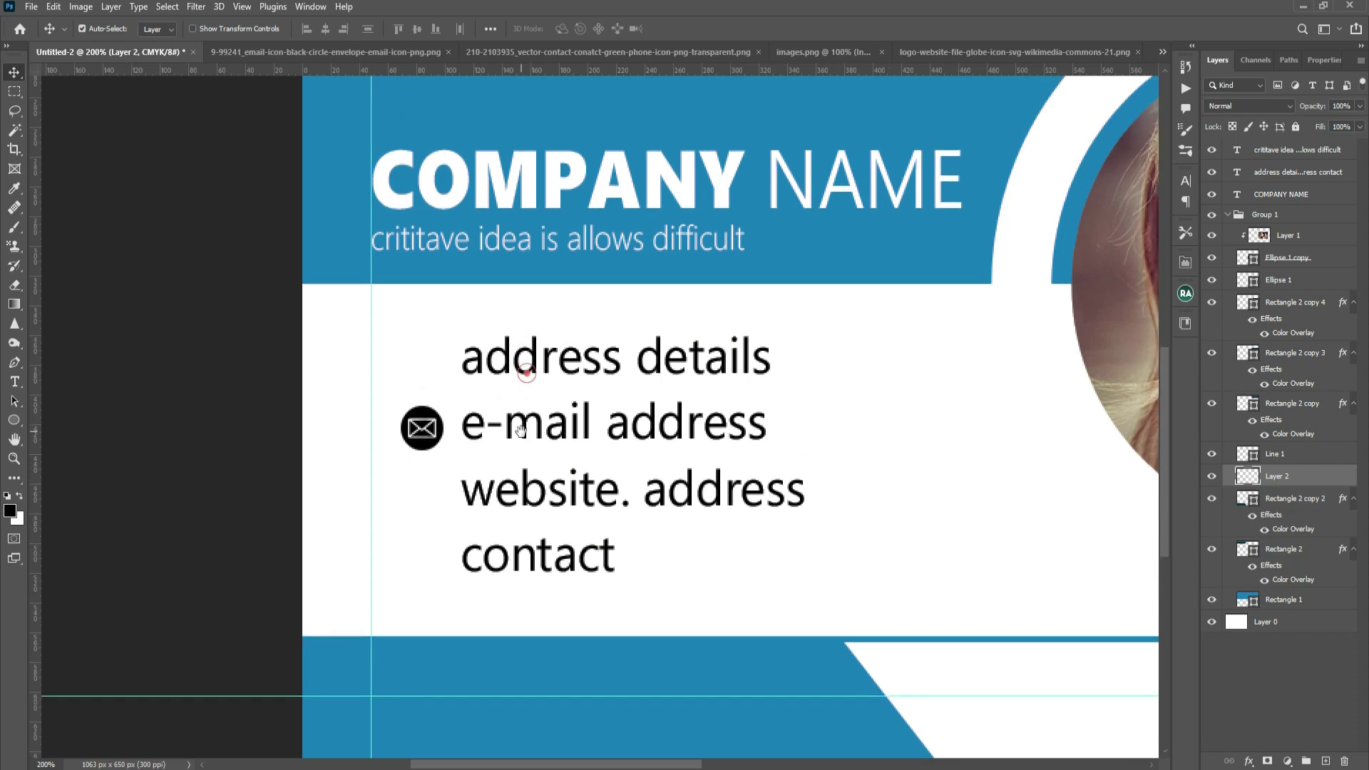
Close the email icon image.
click(373, 47)
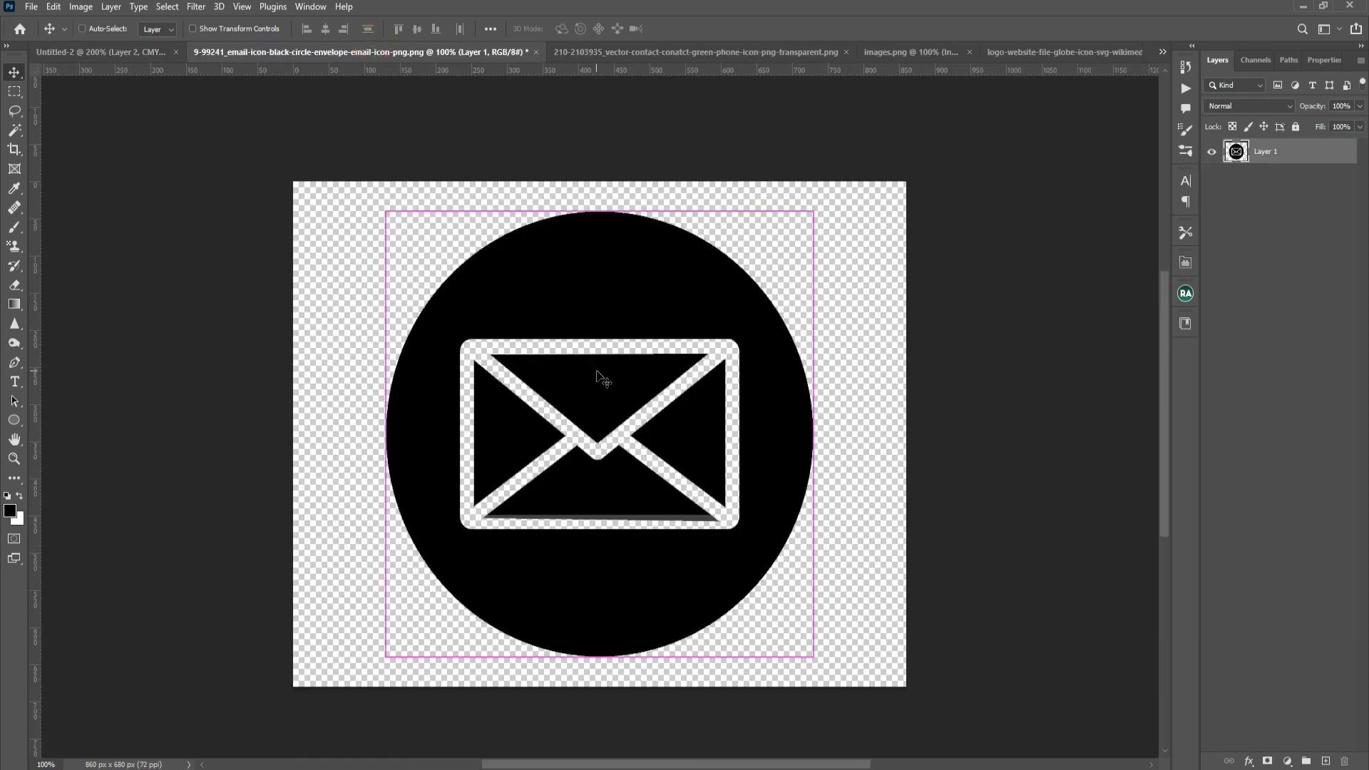
key(ctrl+w)
click(670, 294)
Remove the light background and white handset areas from the phone icon using a Magic Wand selection extended with Similar.
click(392, 50)
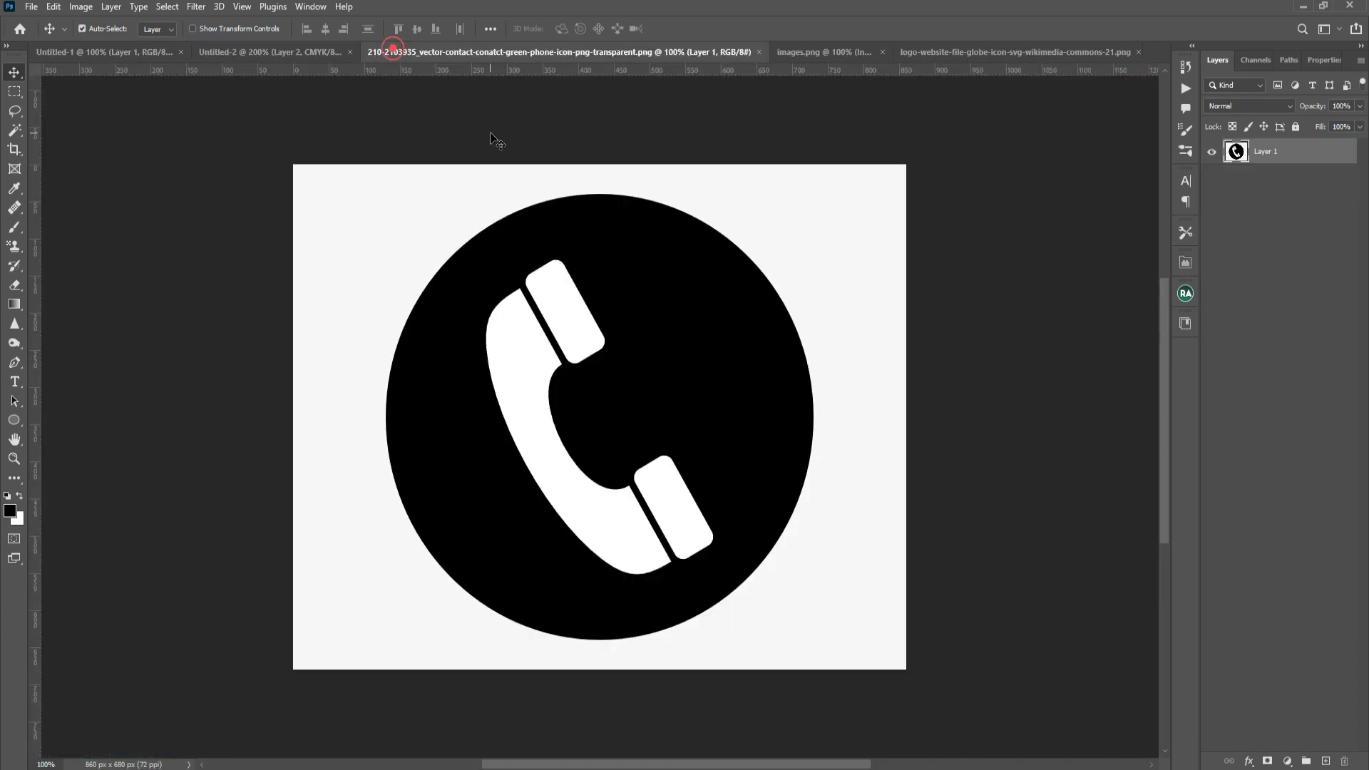
key(w)
click(358, 262)
key(alt+s)
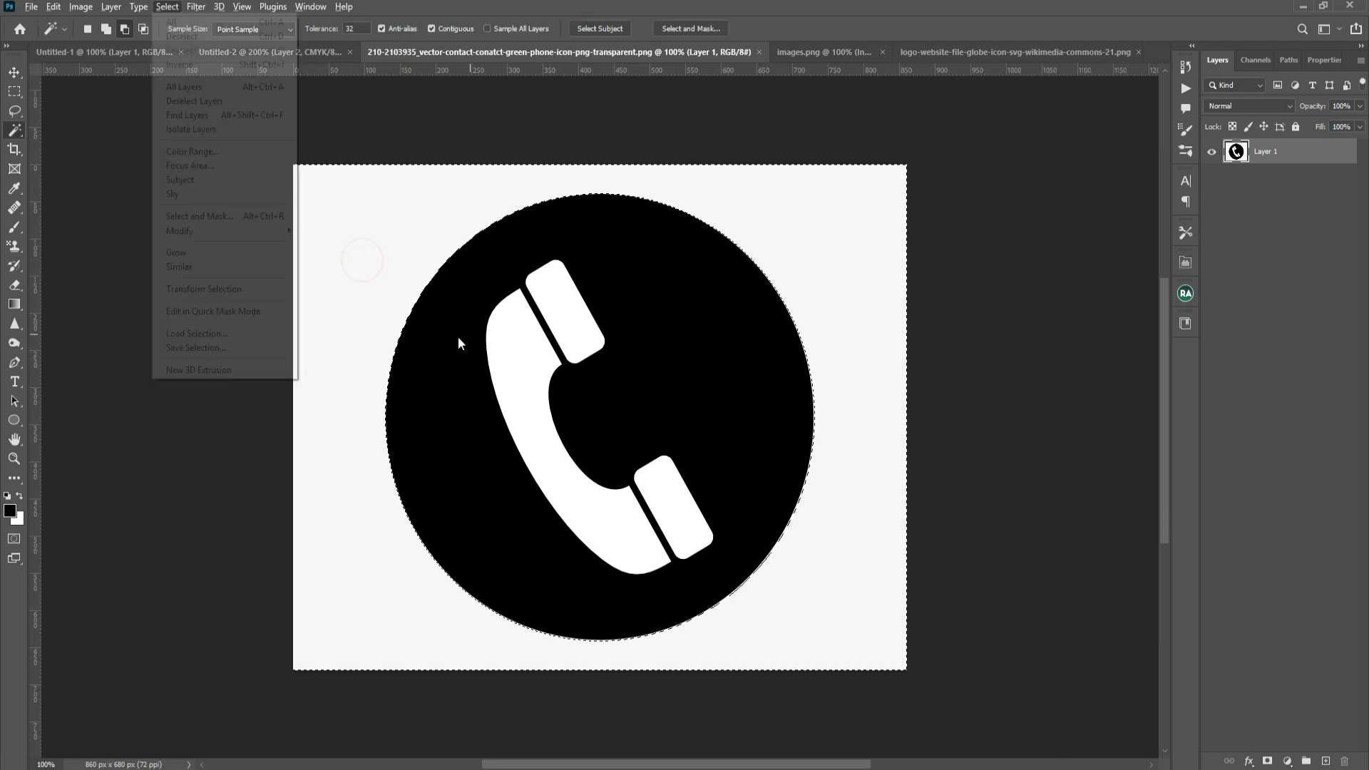
click(248, 231)
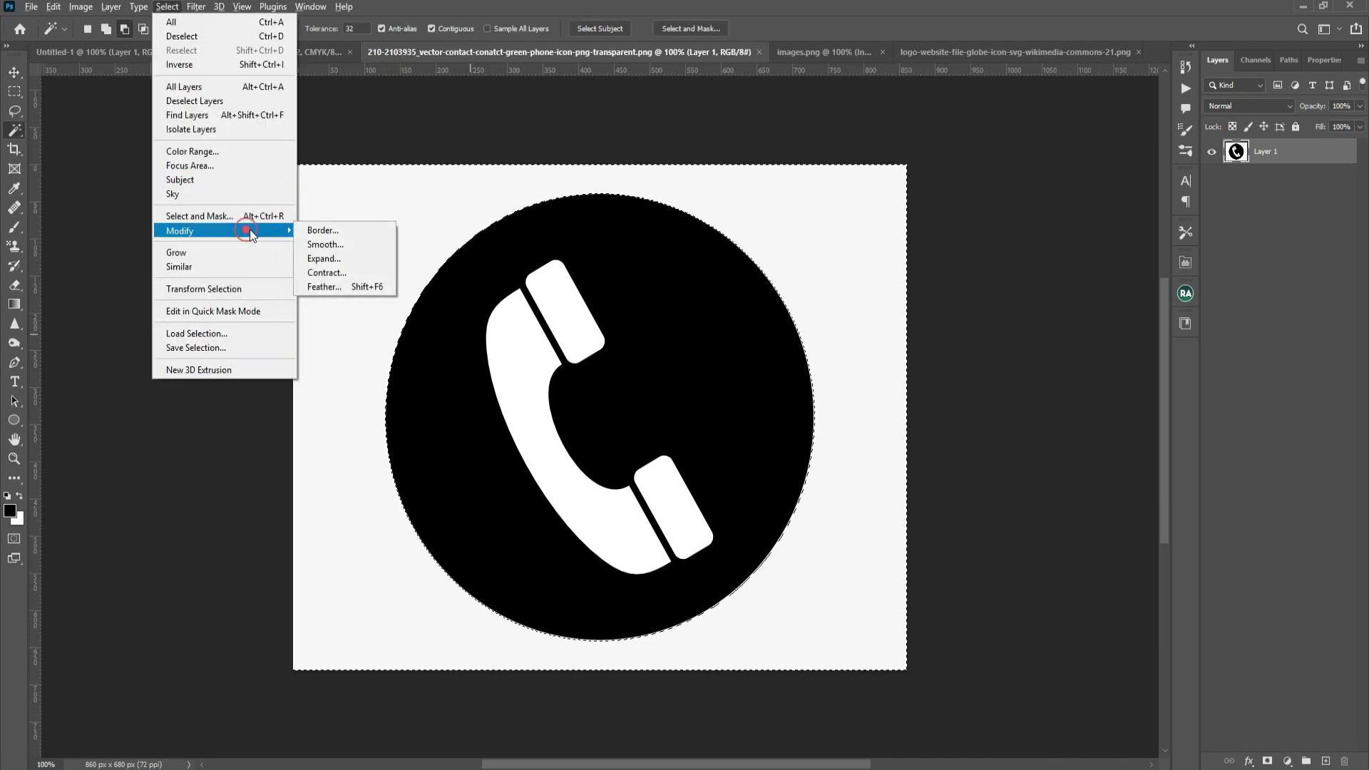
click(221, 267)
key(Delete)
key(ctrl+d)
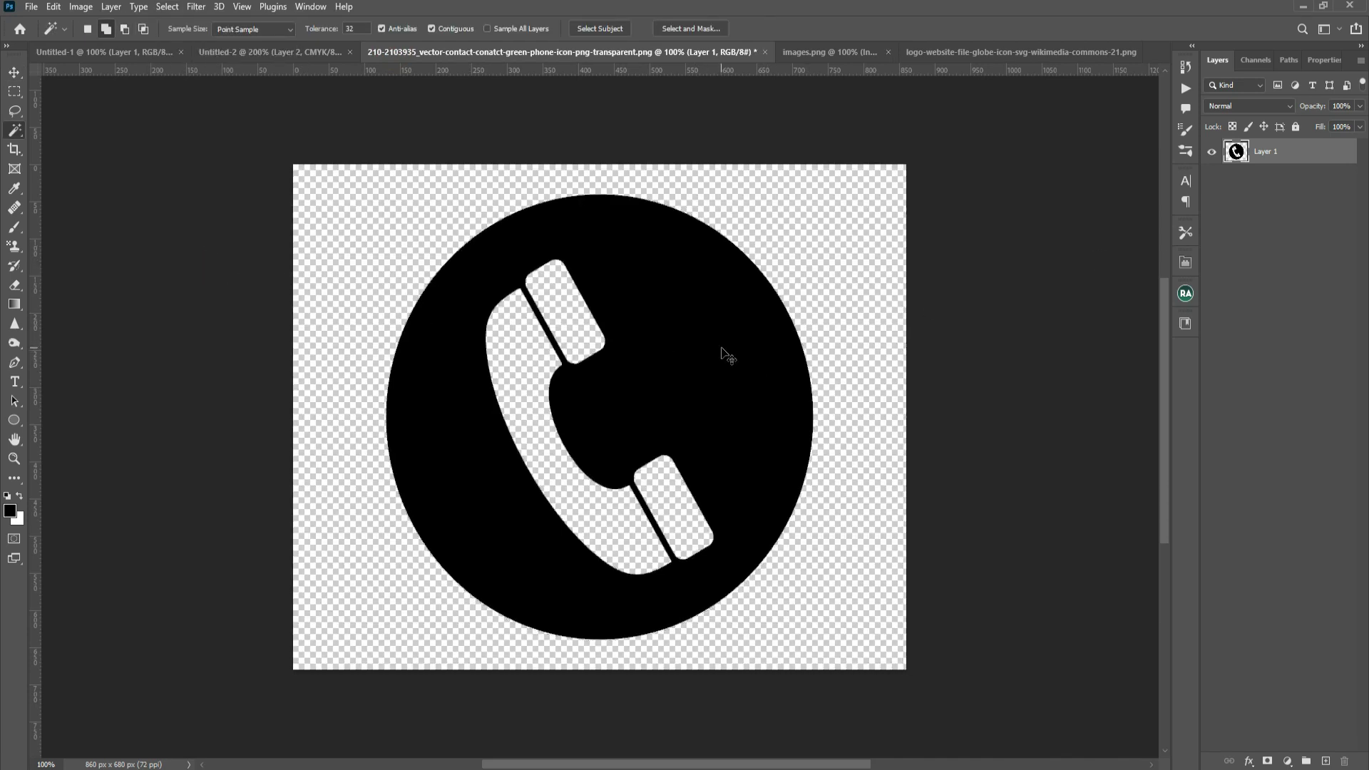
Move the transparent phone icon onto the business card, in front of the "contact" line.
key(v)
drag(655, 282, 331, 238)
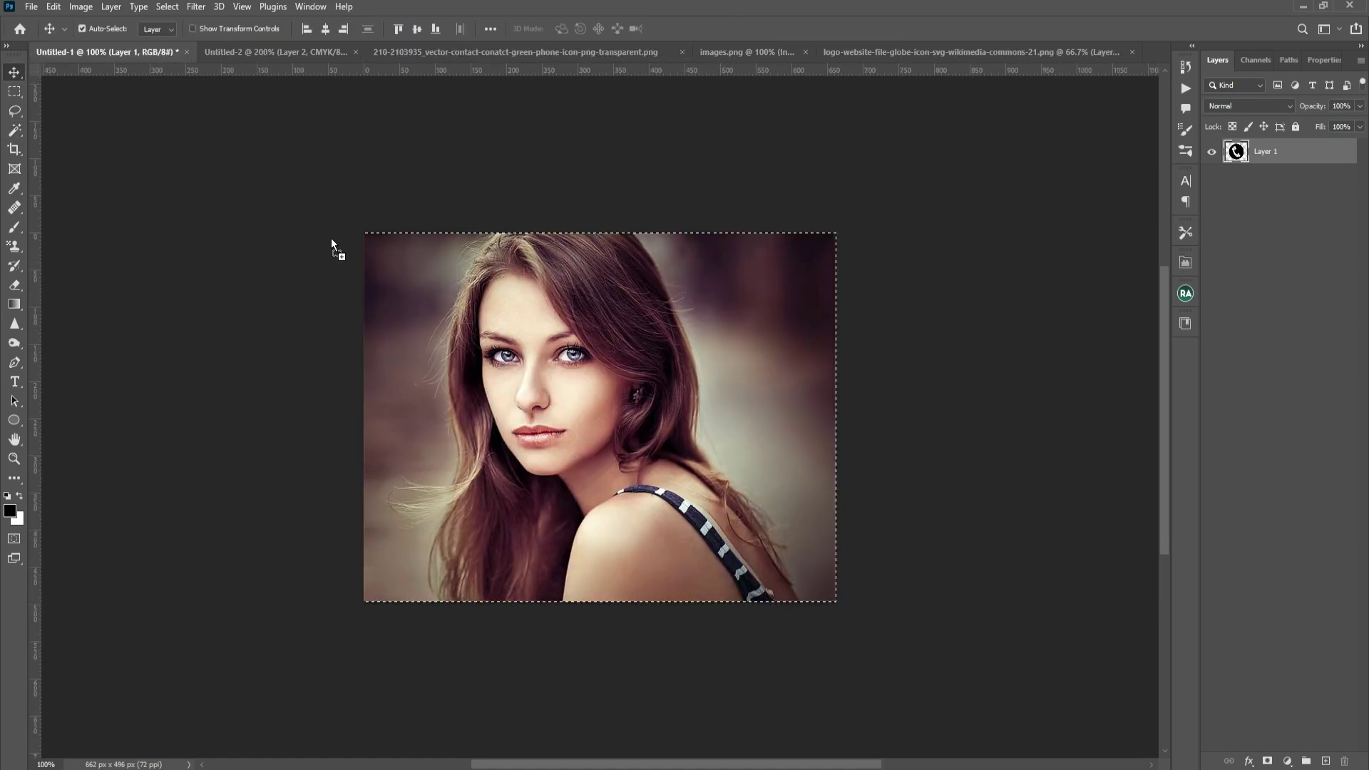
drag(187, 62, 383, 418)
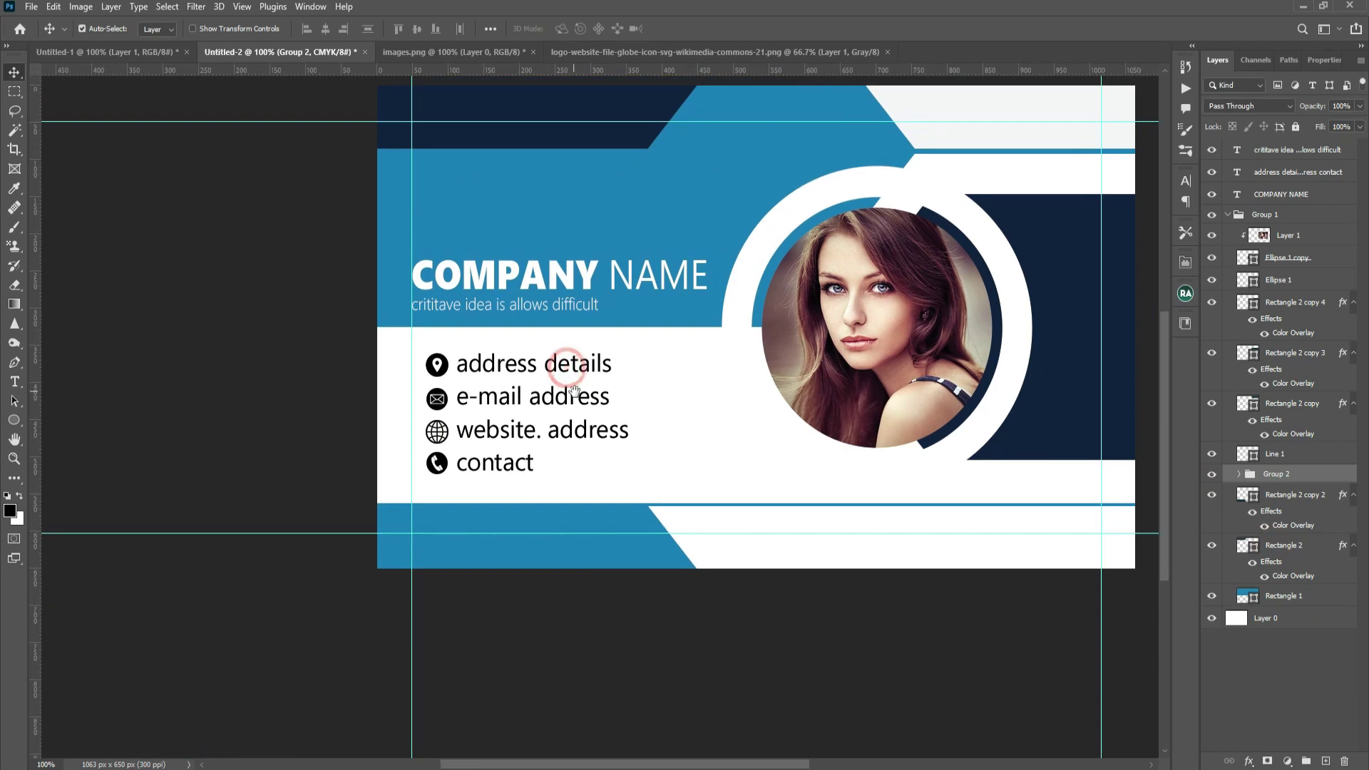
Hide the guides on the business card and check the contact icons up close.
key(ctrl+h)
key(ctrl+plus)
drag(595, 404, 531, 397)
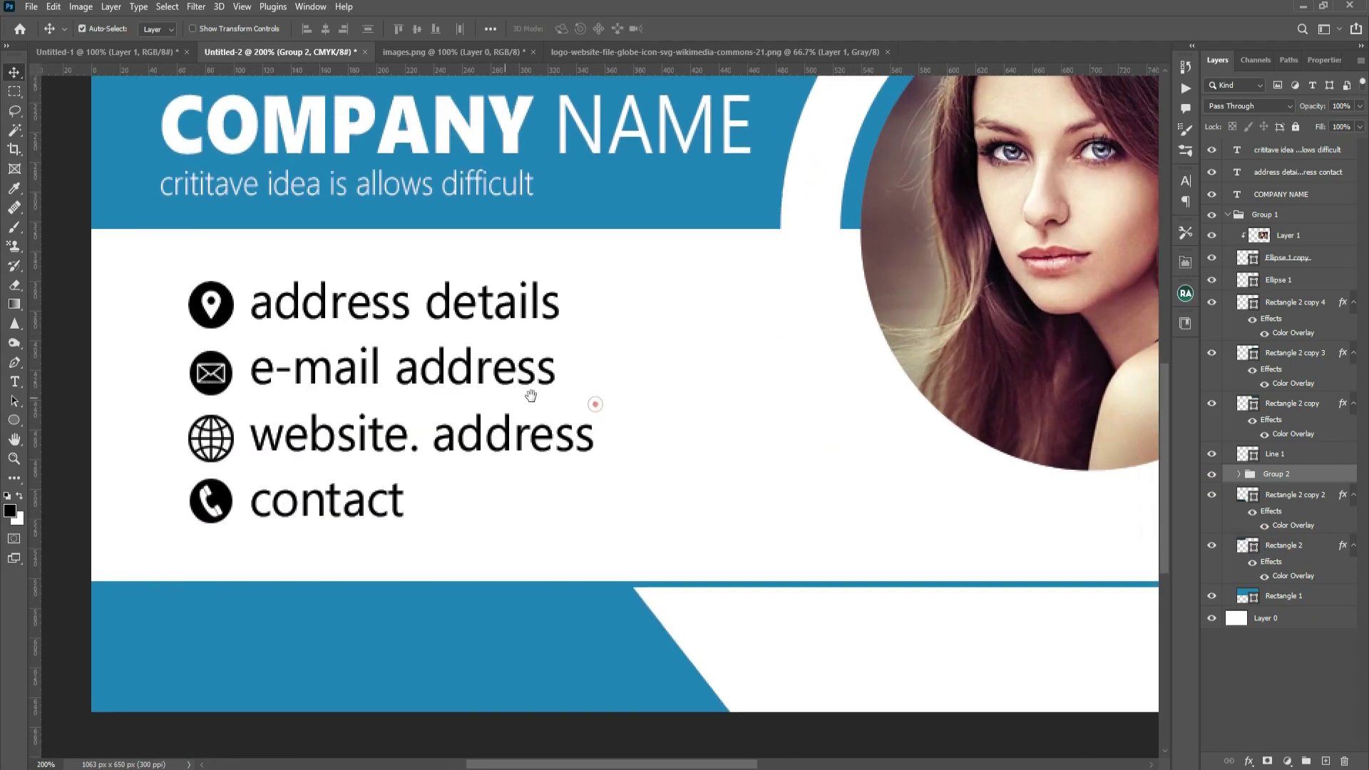
key(ctrl+minus)
key(ctrl+minus)
Apply a Color Overlay to the contact icon group in the blue sampled from the card's lower shape.
click(1249, 761)
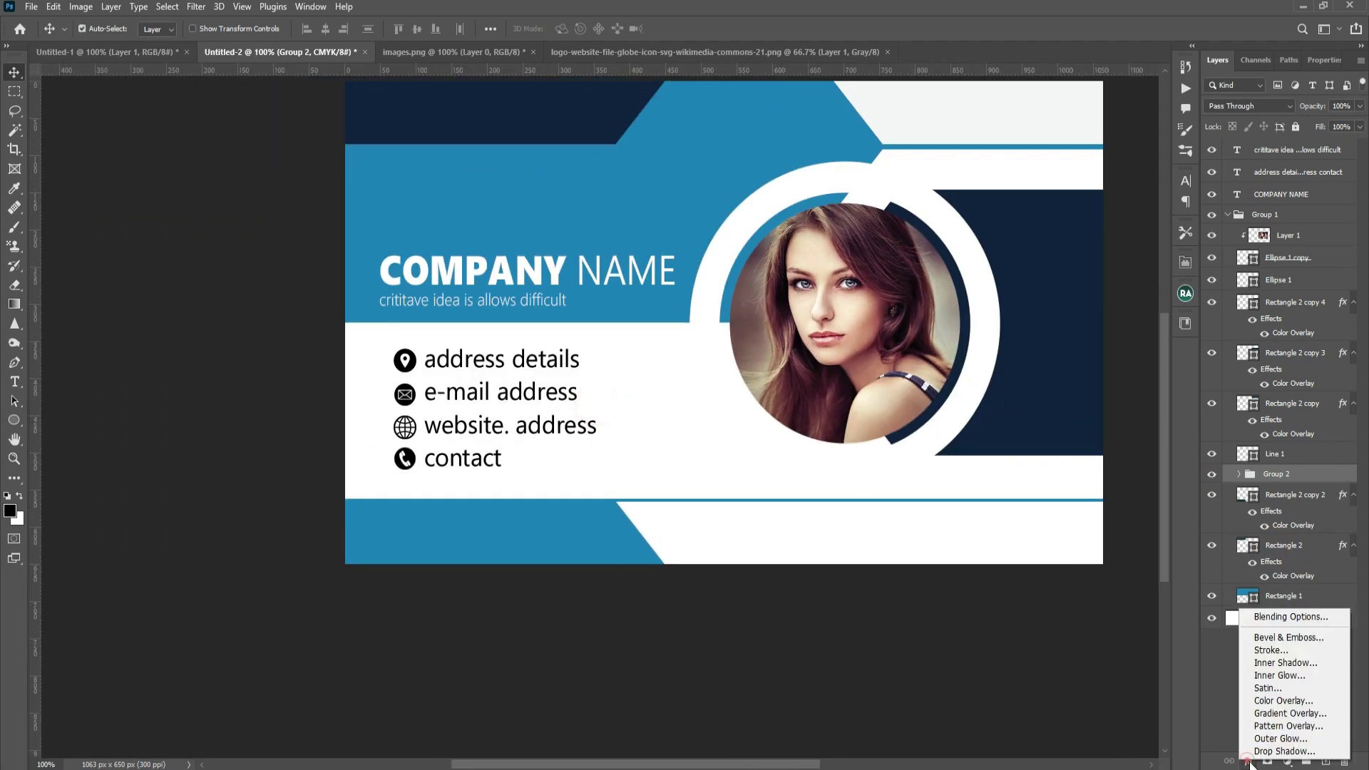
click(1268, 708)
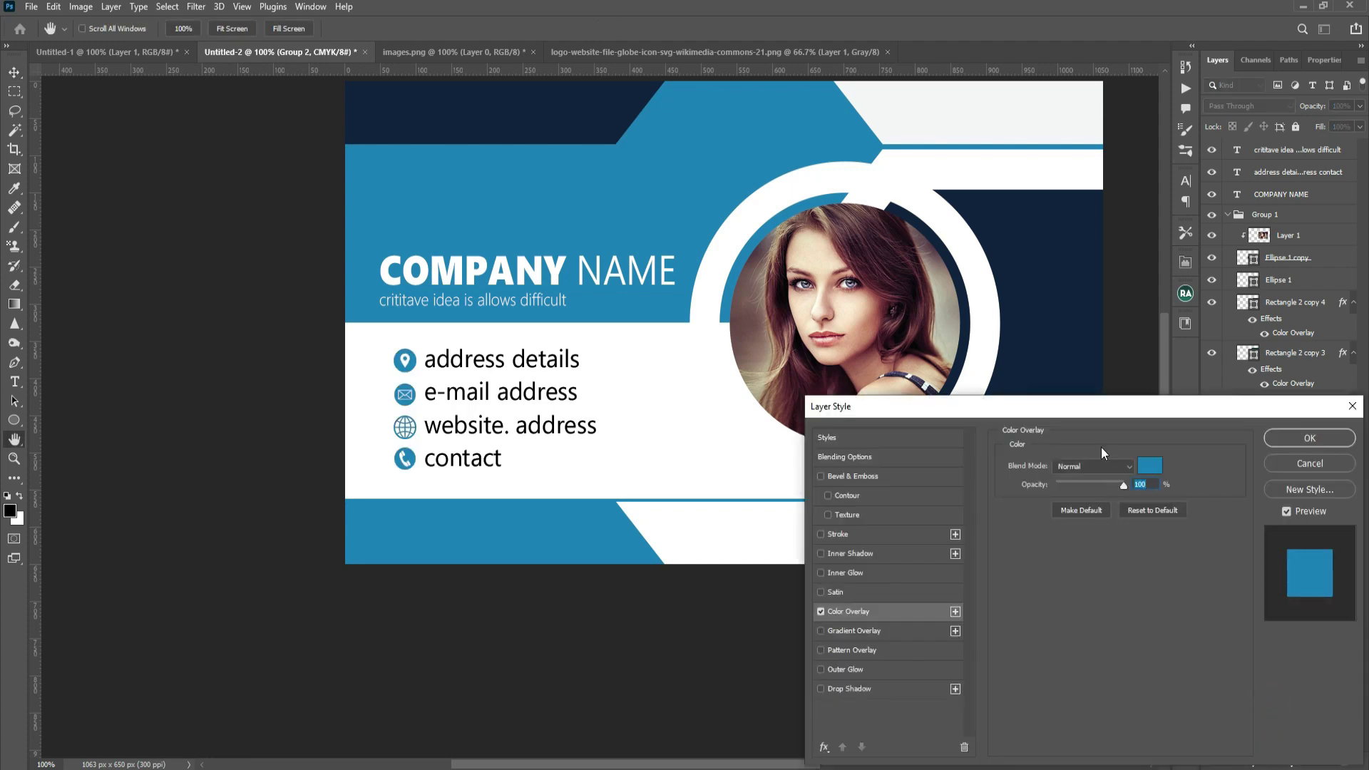
click(1150, 466)
click(497, 102)
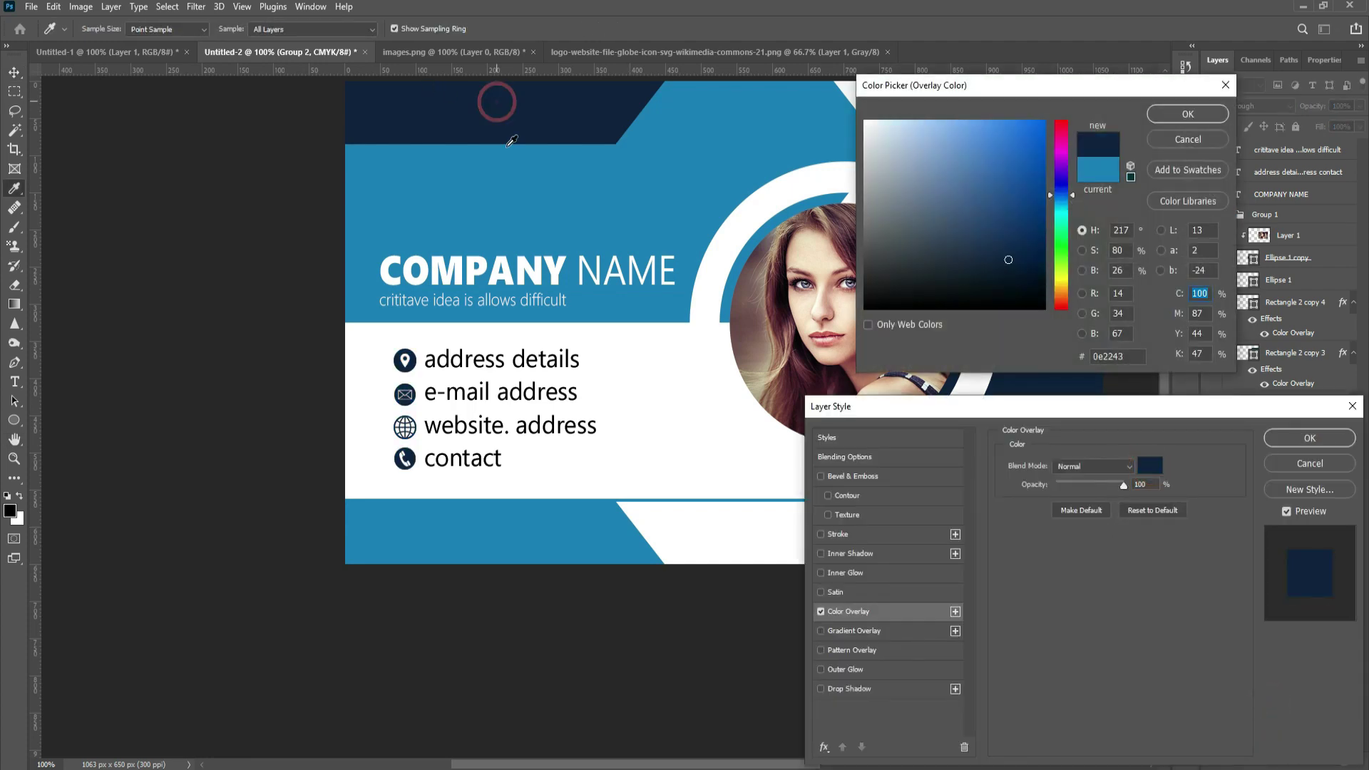
click(555, 521)
key(Return)
key(Return)
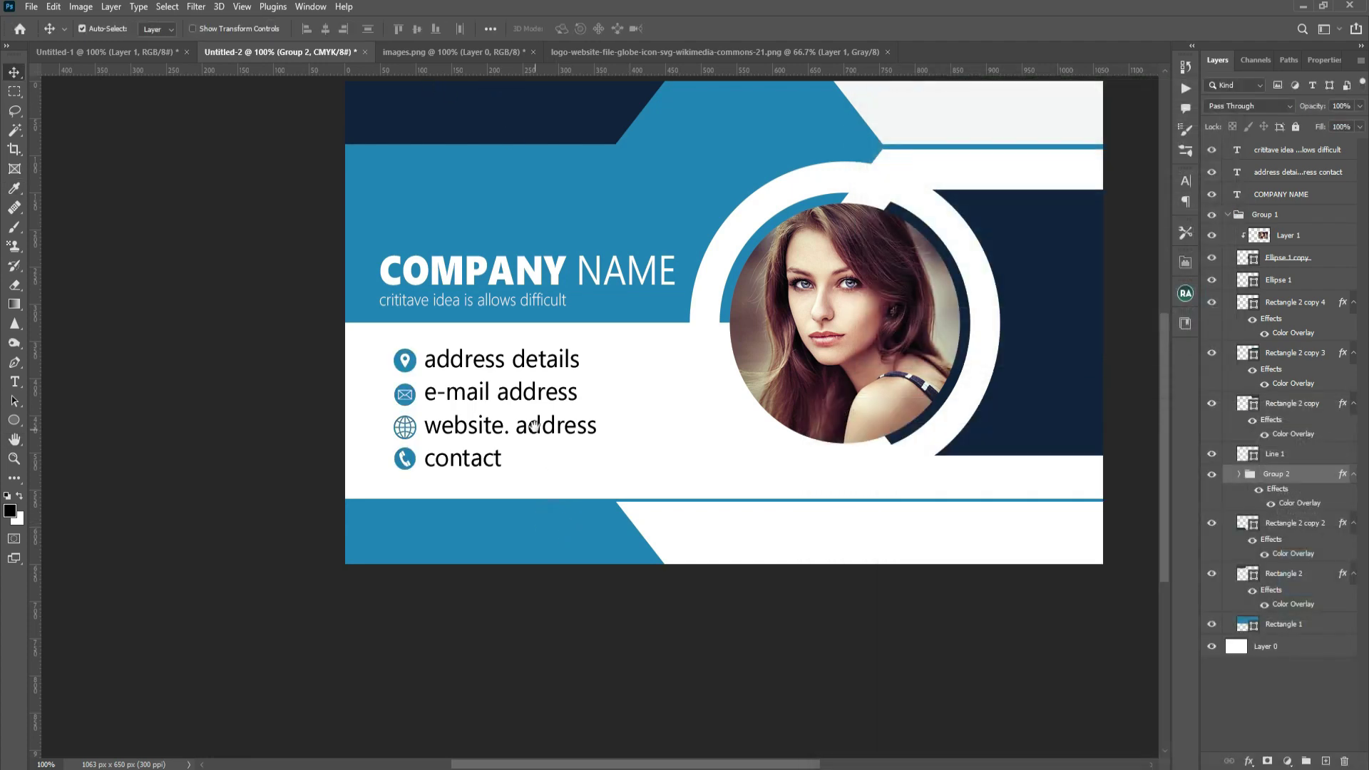
drag(535, 427, 415, 503)
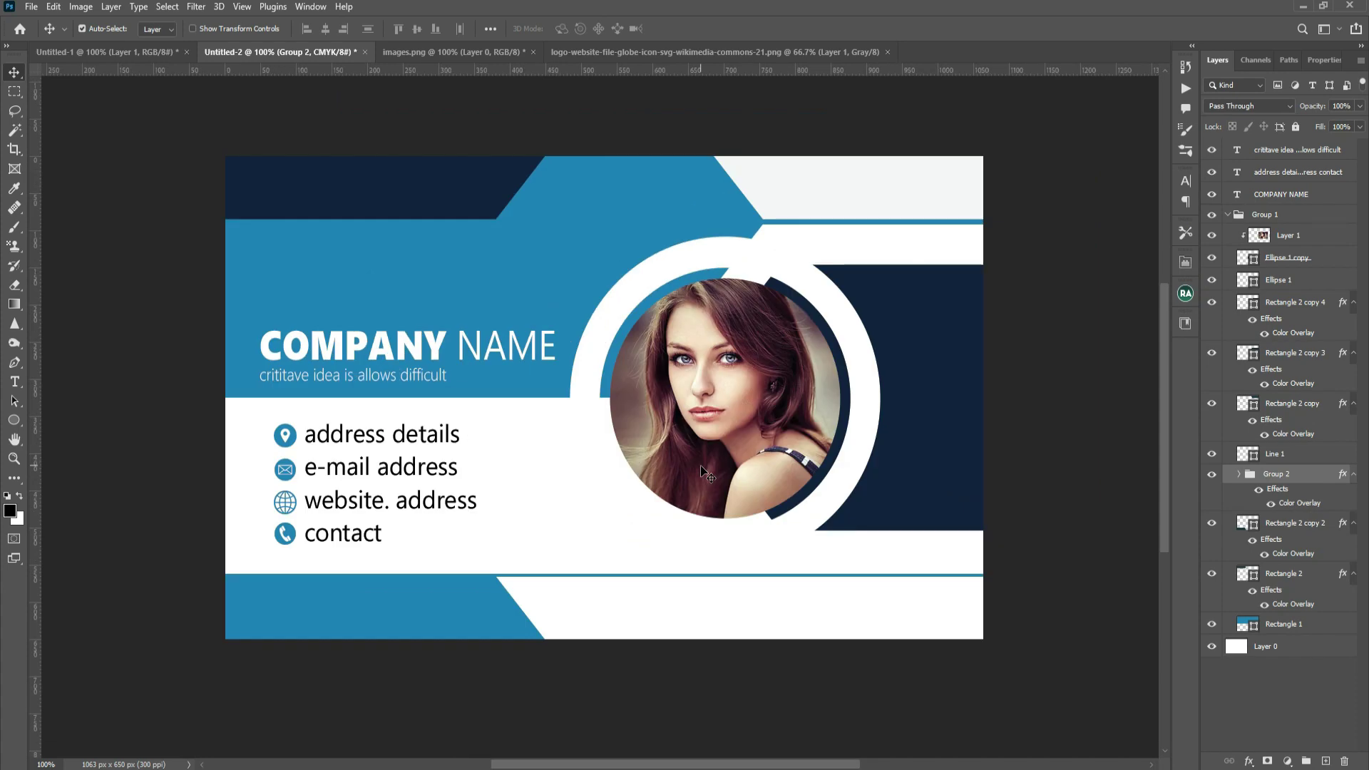